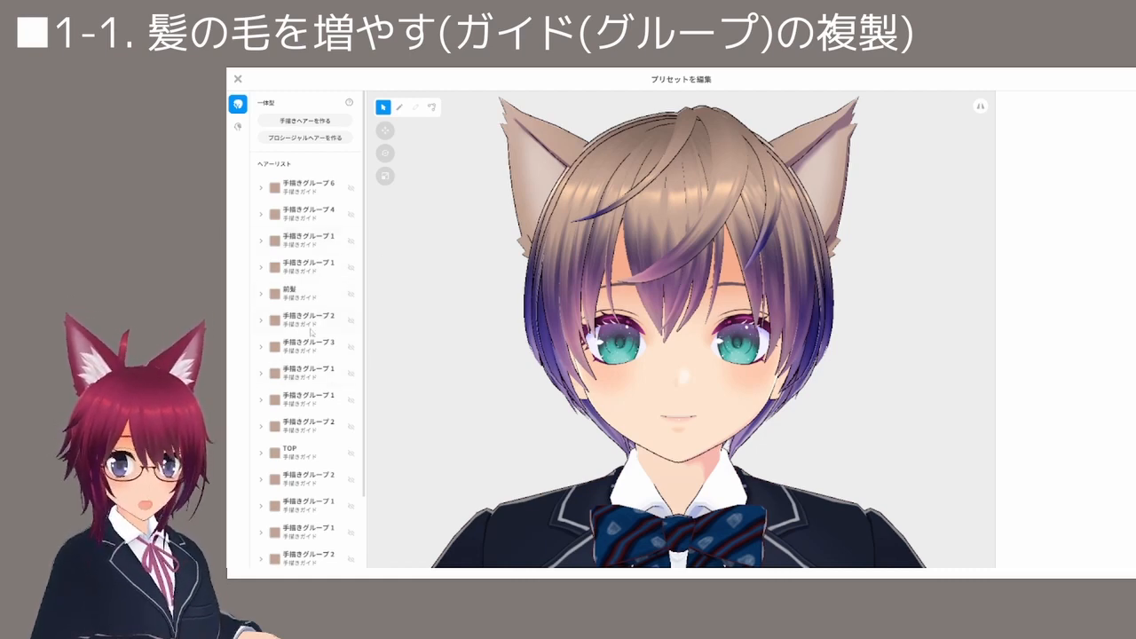
# Rename the hand-drawn hair group of the side strand in front of the ear as 横髪01
pyautogui.moveTo(453, 324); pyautogui.dragTo(431, 323, button='right')
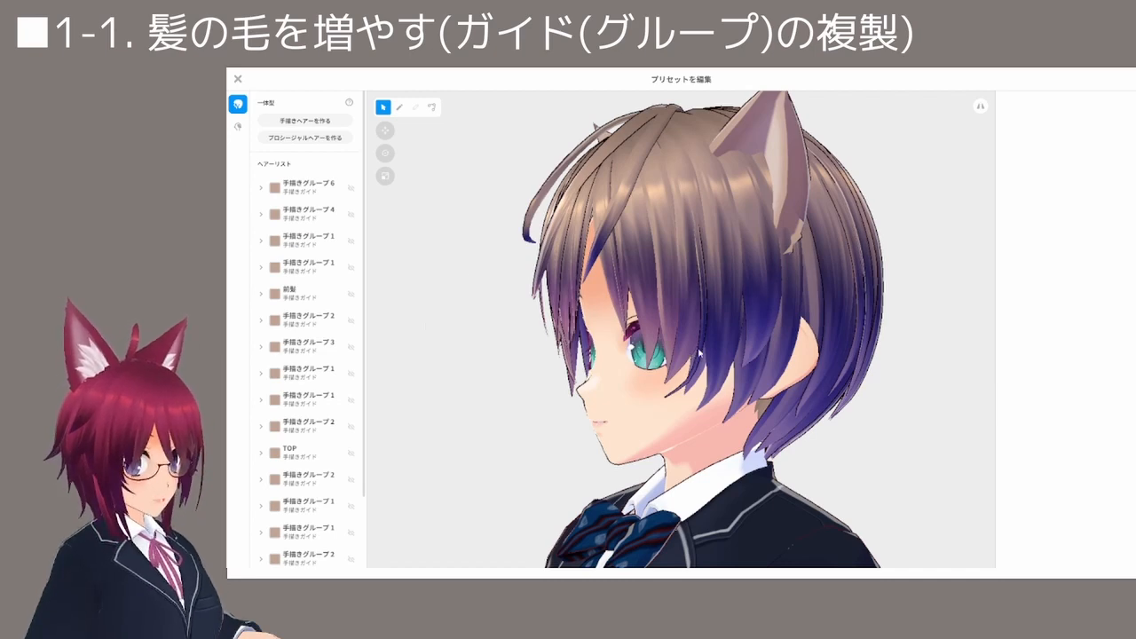
pyautogui.moveTo(699, 351); pyautogui.dragTo(715, 350, button='right')
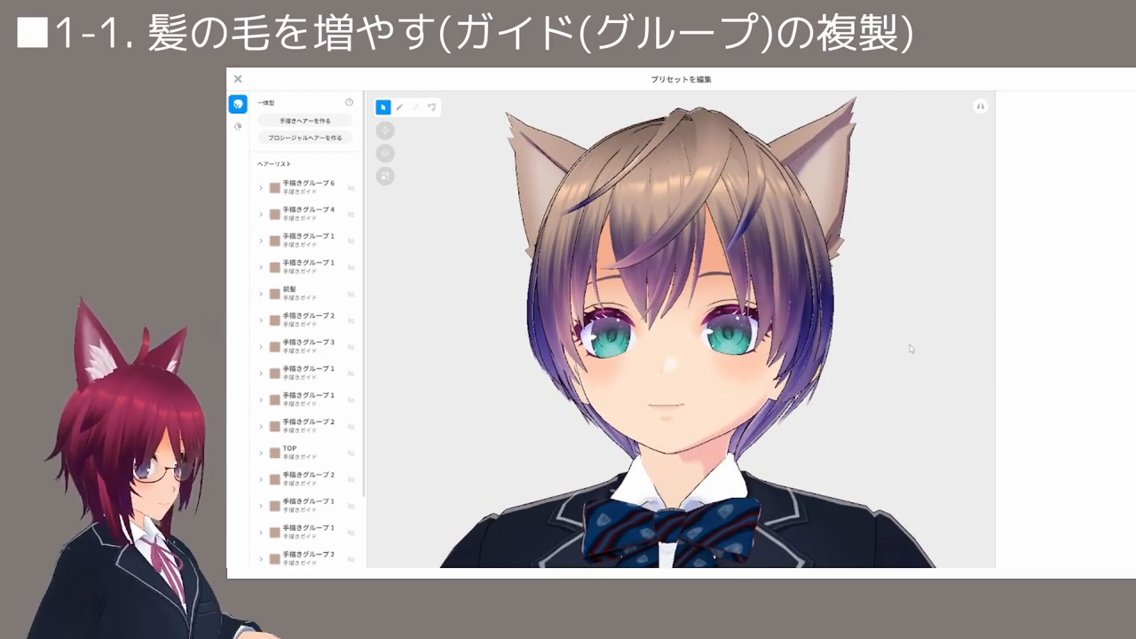
pyautogui.moveTo(911, 349); pyautogui.dragTo(826, 321, button='right')
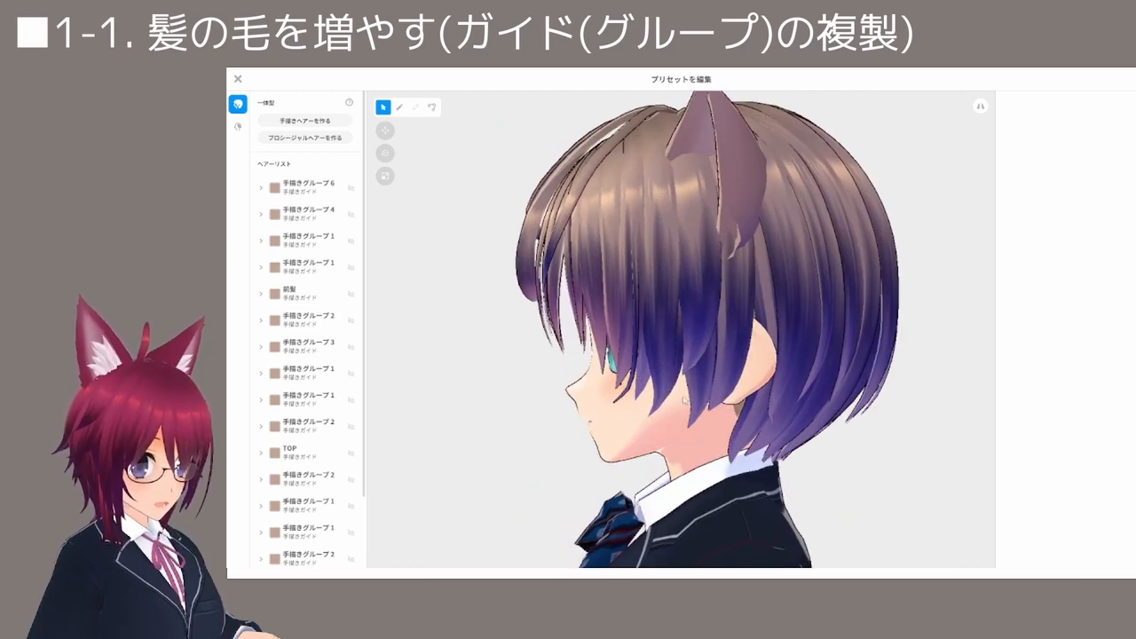
pyautogui.click(659, 348)
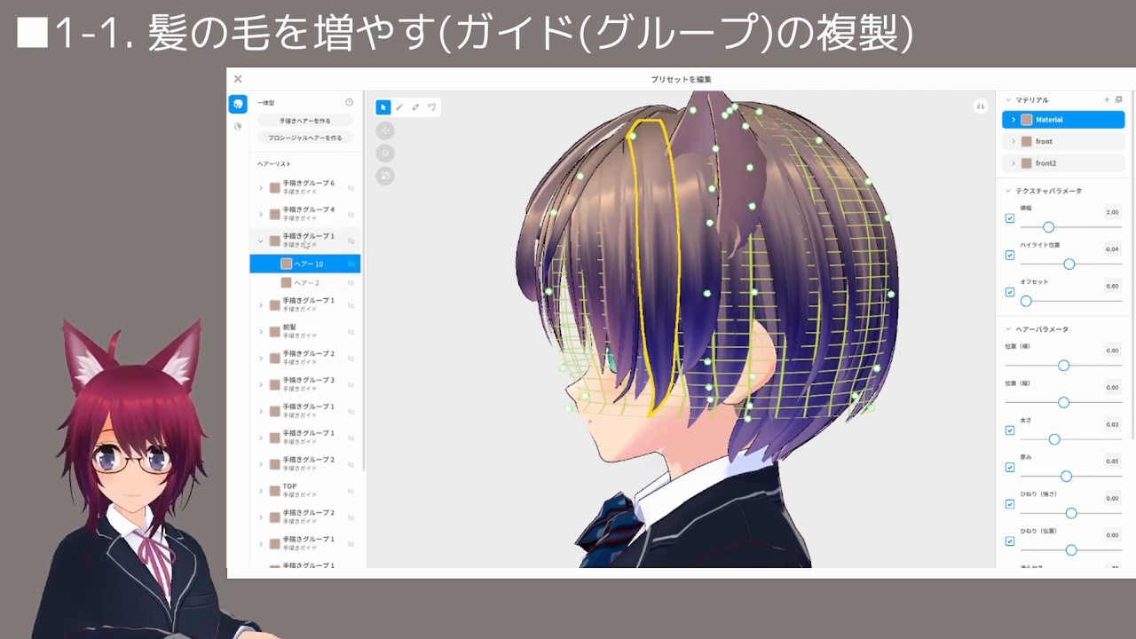
pyautogui.click(305, 242)
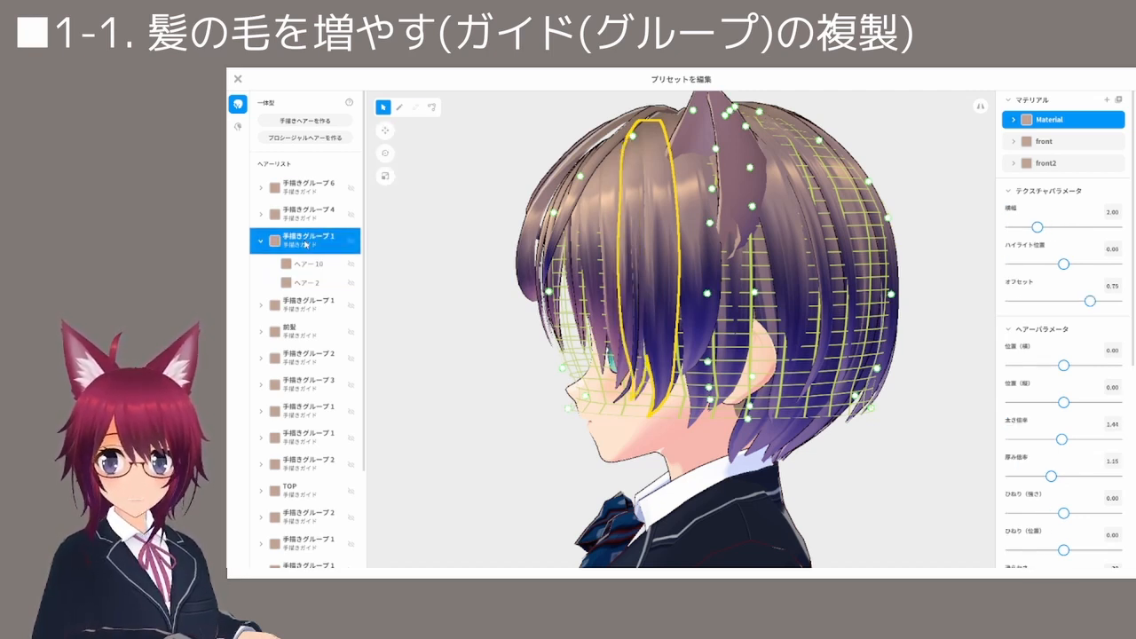
pyautogui.rightClick(305, 245)
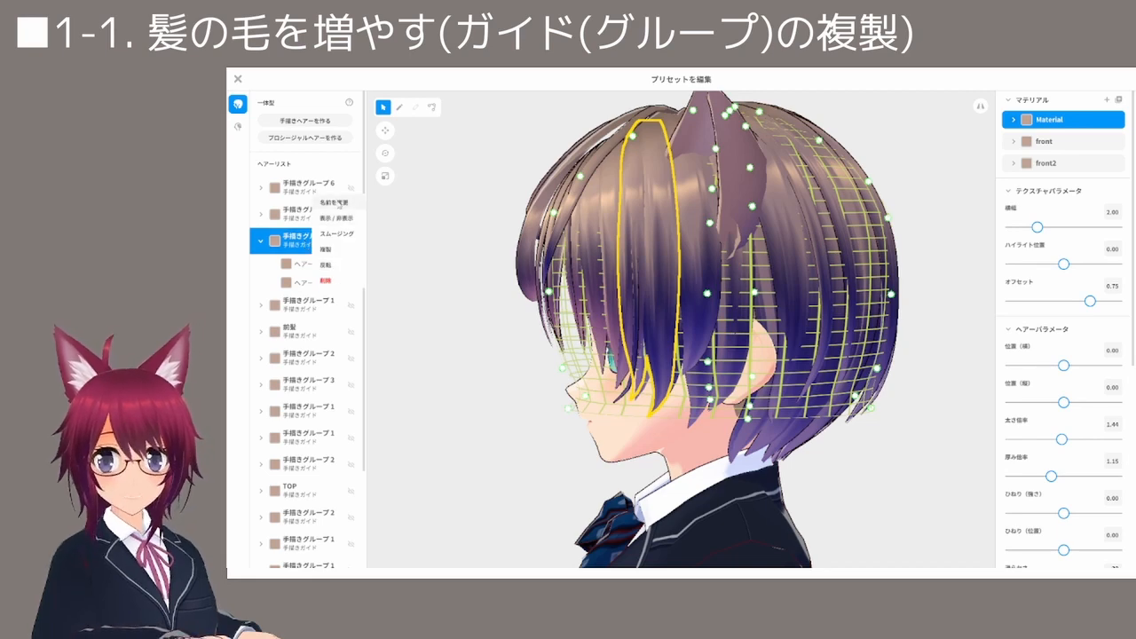
pyautogui.click(335, 203)
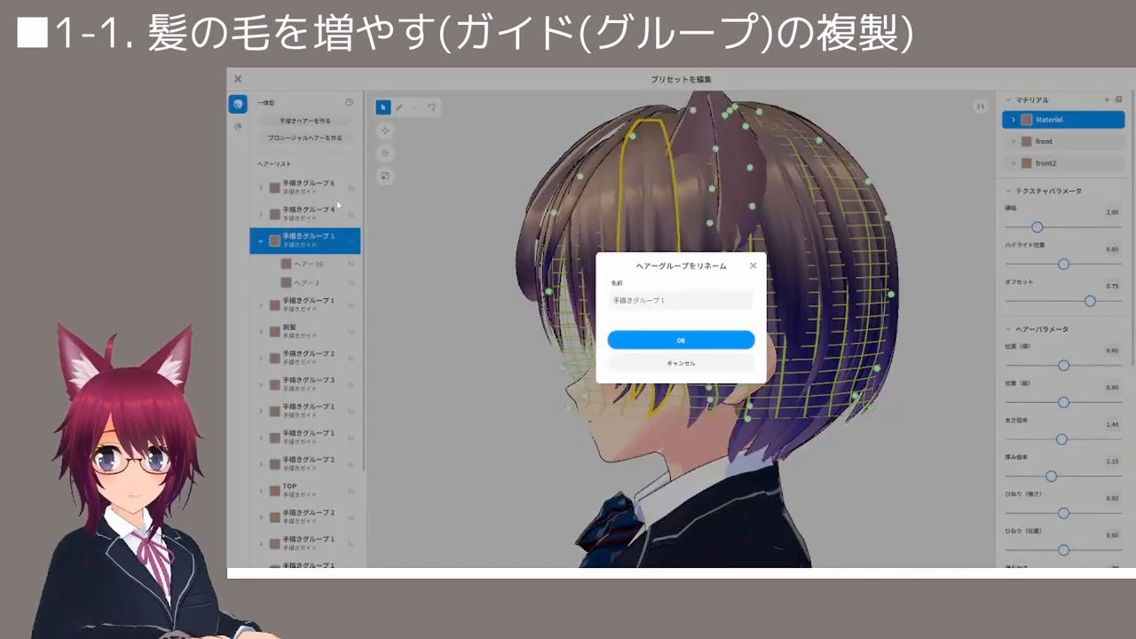
pyautogui.click(678, 292)
pyautogui.press('BackSpace')
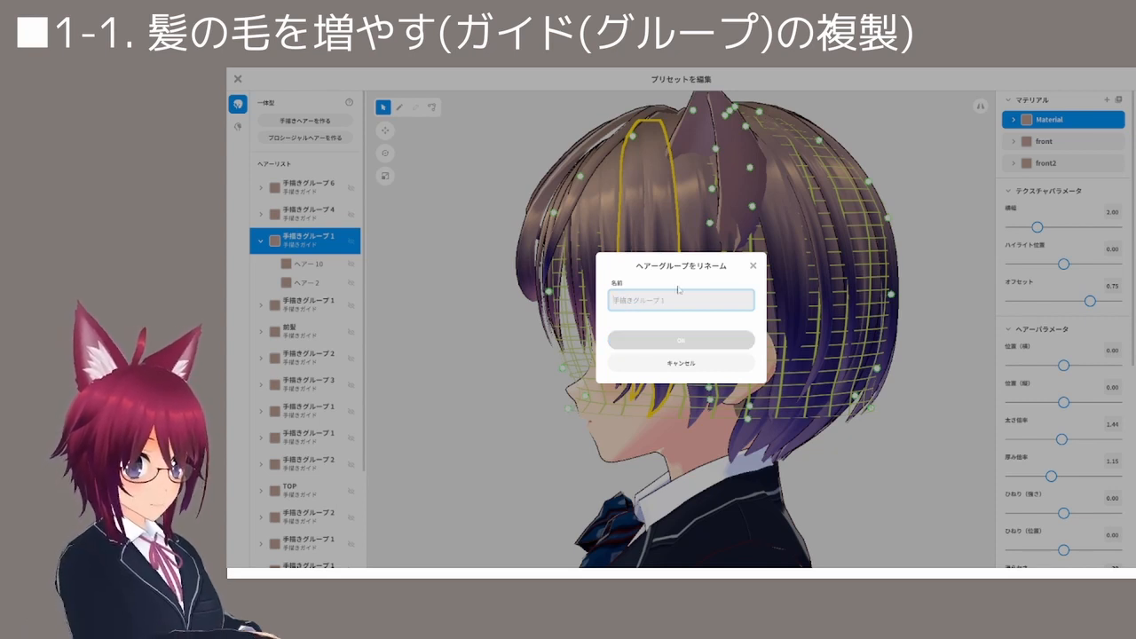
pyautogui.write('よこがみ')
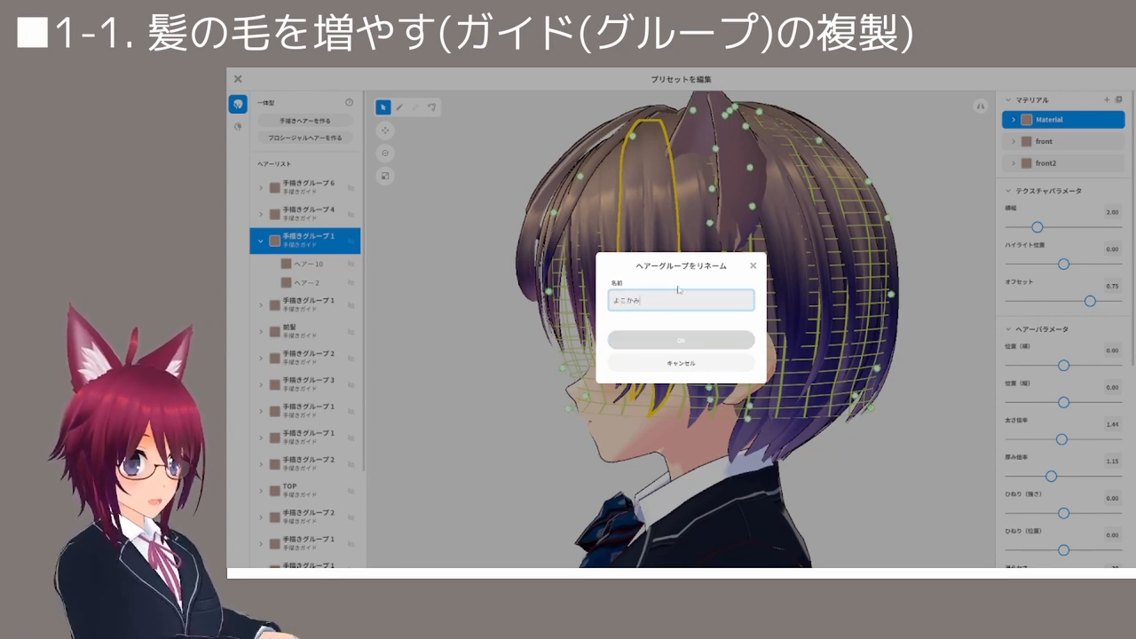
pyautogui.press('space')
pyautogui.press('Return')
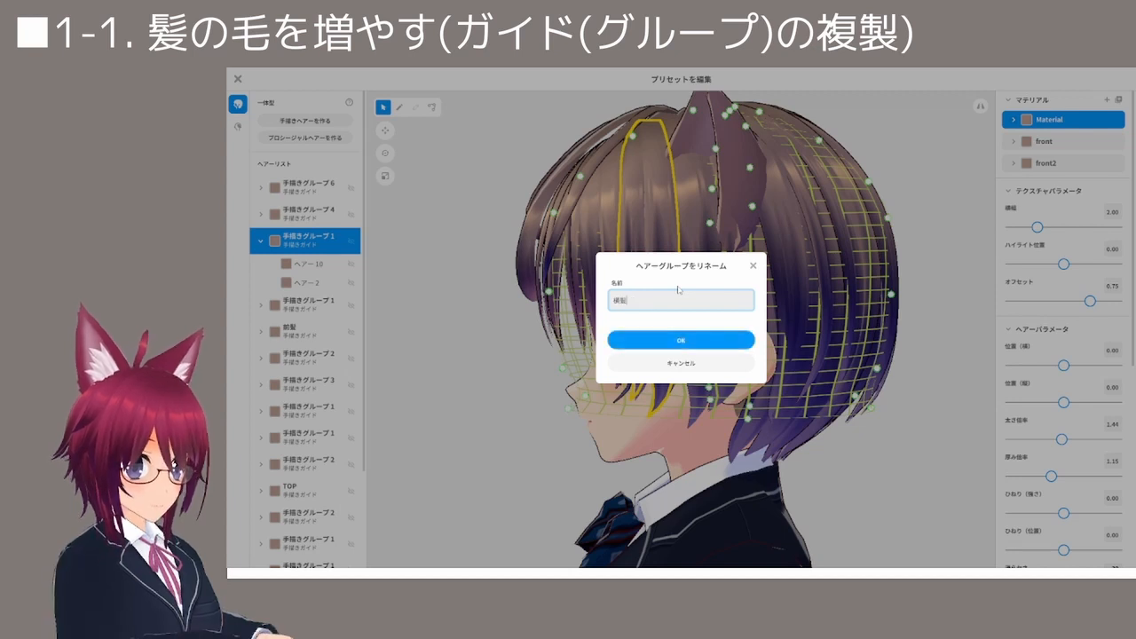
pyautogui.write('03')
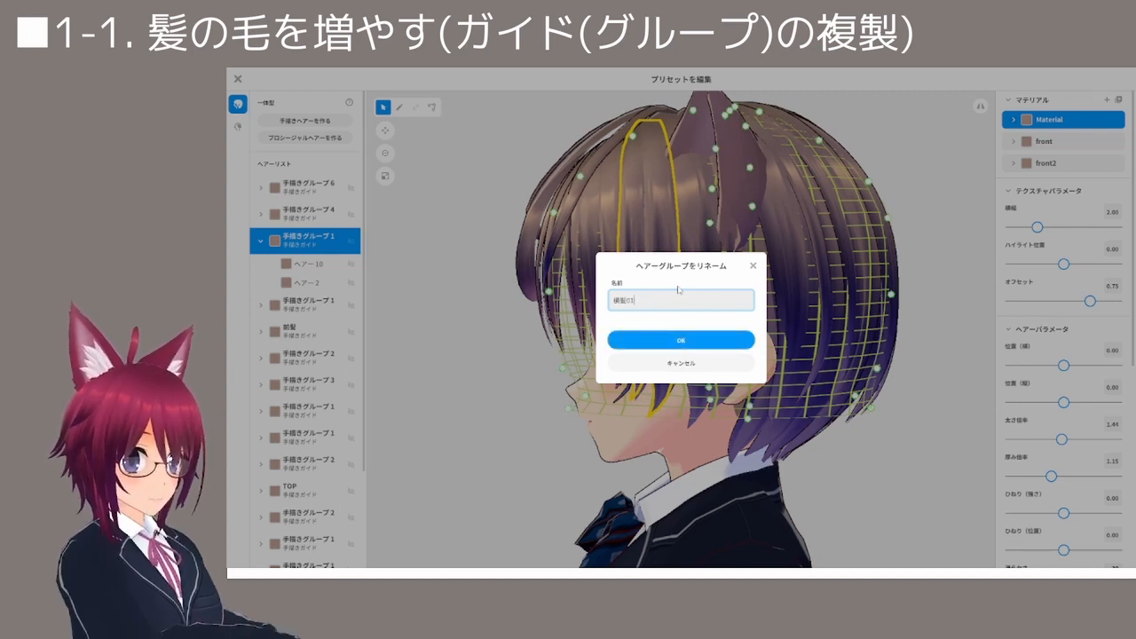
pyautogui.click(688, 342)
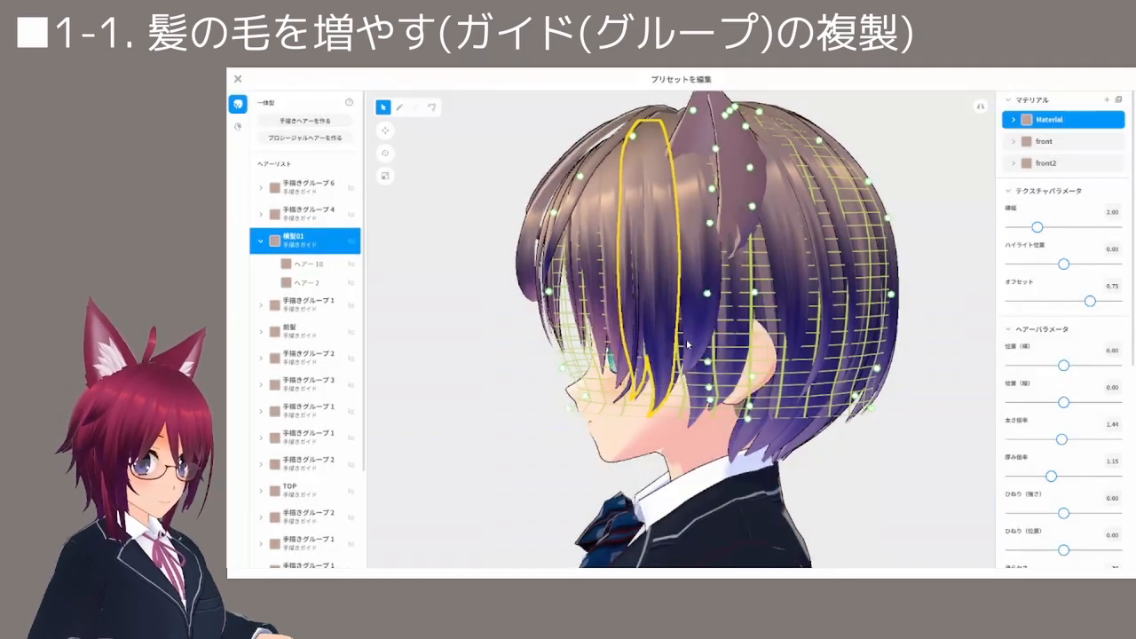
# Duplicate the 横髪01 hair group and rename the copy as 横髪01コピー01
pyautogui.rightClick(298, 250)
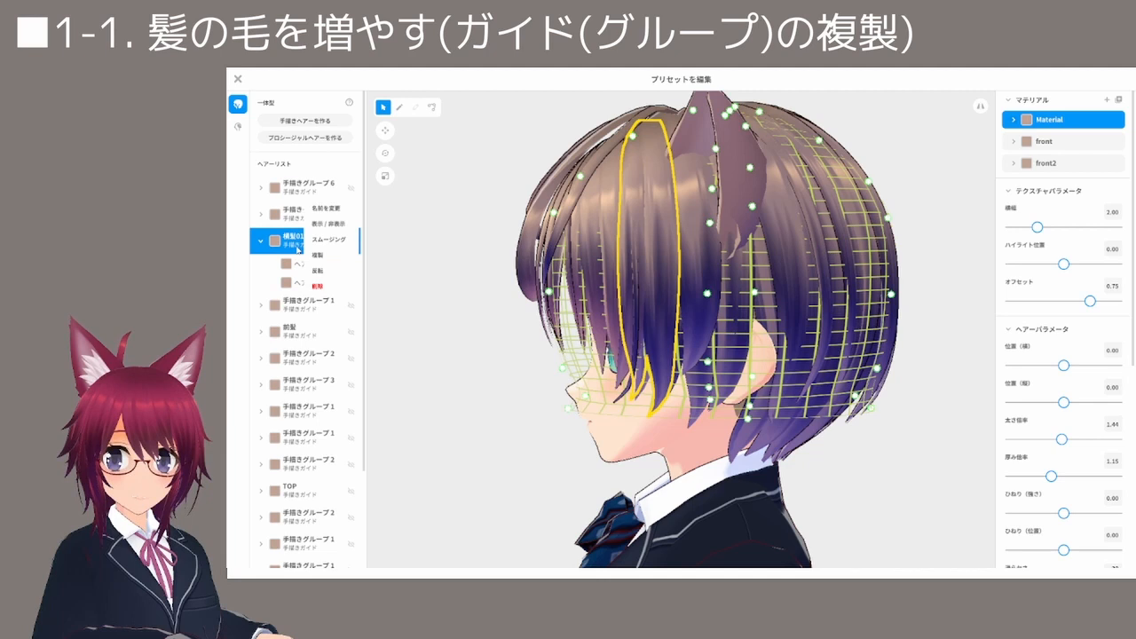
pyautogui.click(325, 257)
pyautogui.scroll(-3, 326, 258)
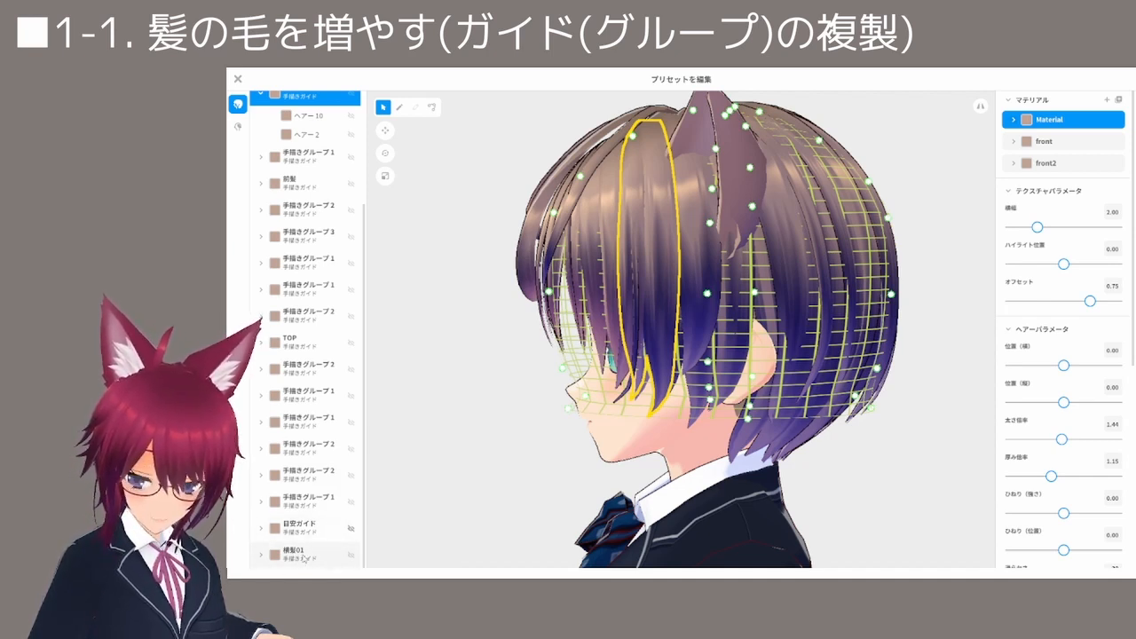
pyautogui.rightClick(303, 559)
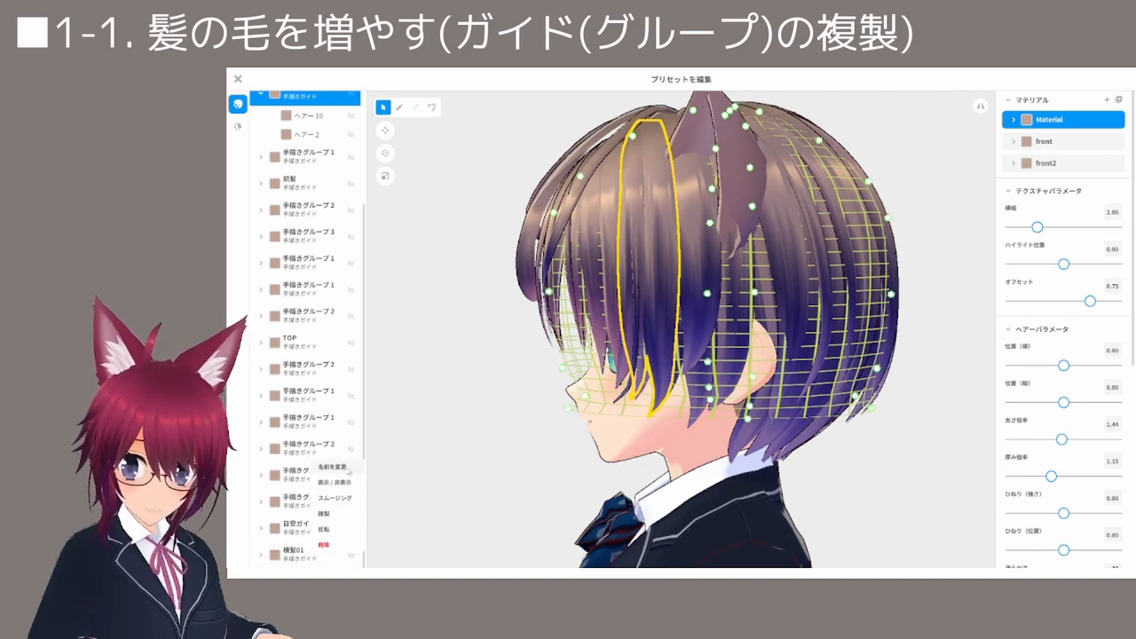
pyautogui.click(348, 471)
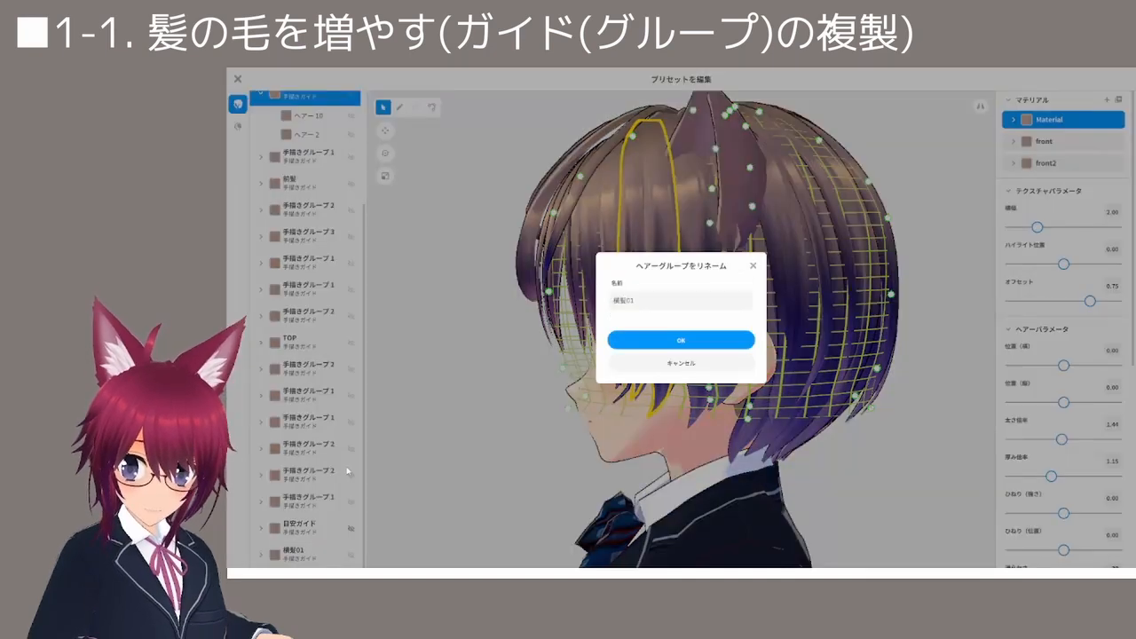
pyautogui.click(649, 303)
pyautogui.click(651, 304)
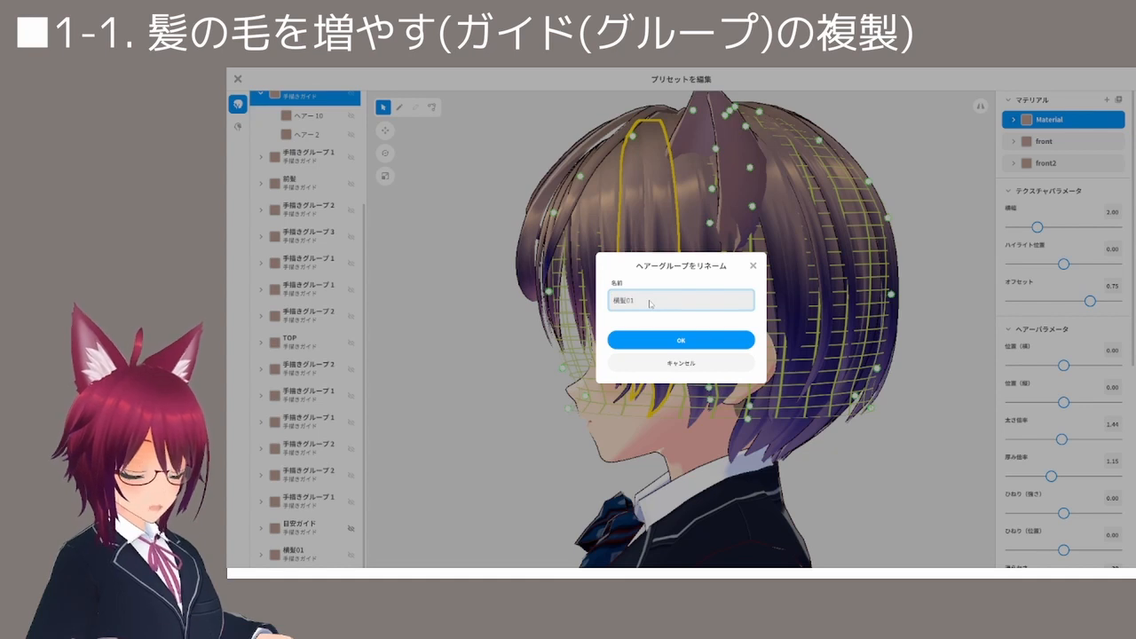
pyautogui.write('こぴー')
pyautogui.press('space')
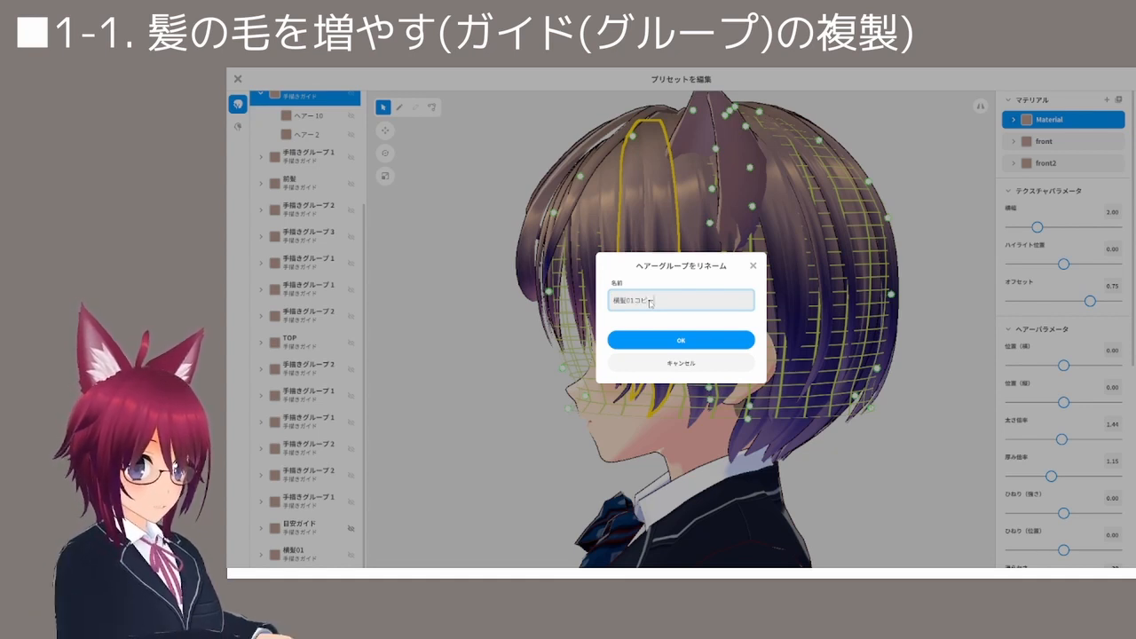
pyautogui.write('01')
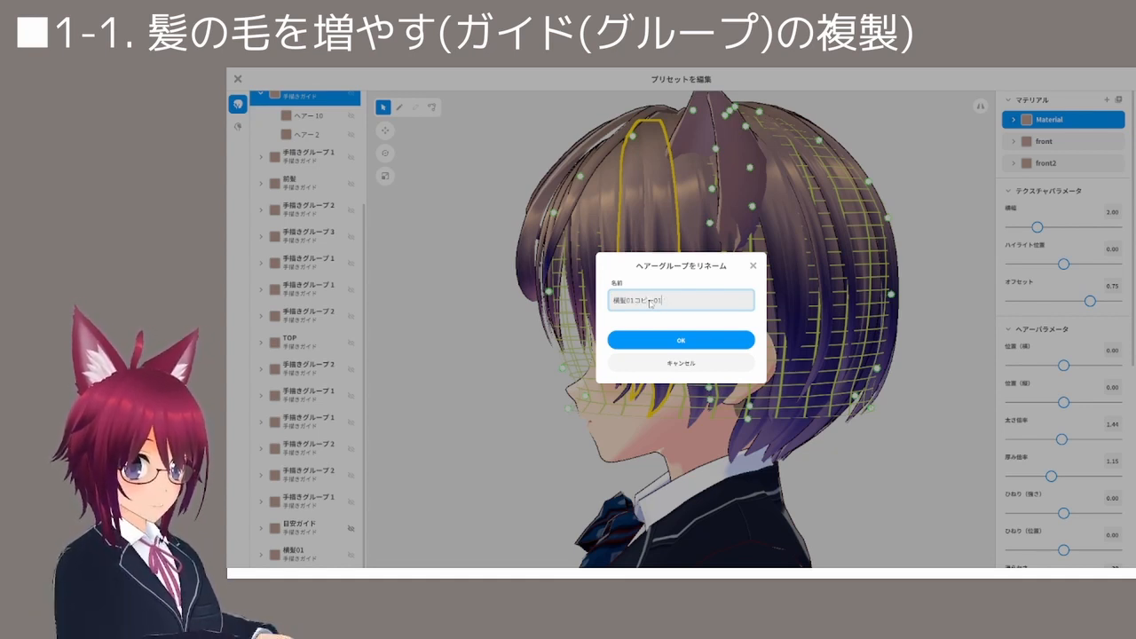
pyautogui.click(688, 344)
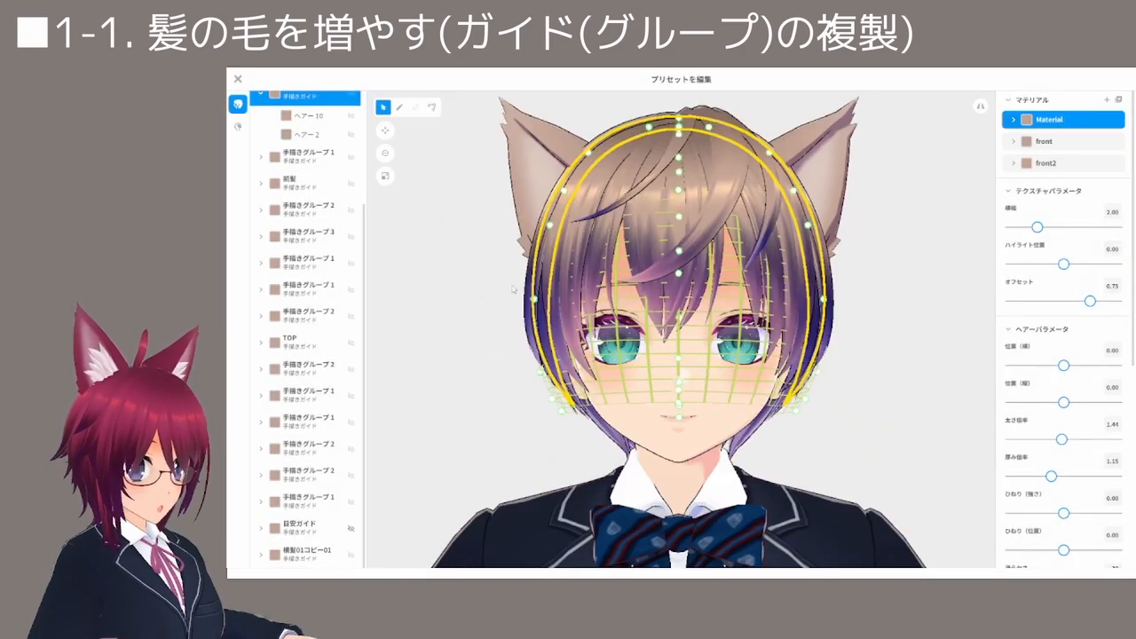
# Scale the 横髪01コピー01 guide narrower across the head and longer downward, and check the hair from the front
pyautogui.click(295, 557)
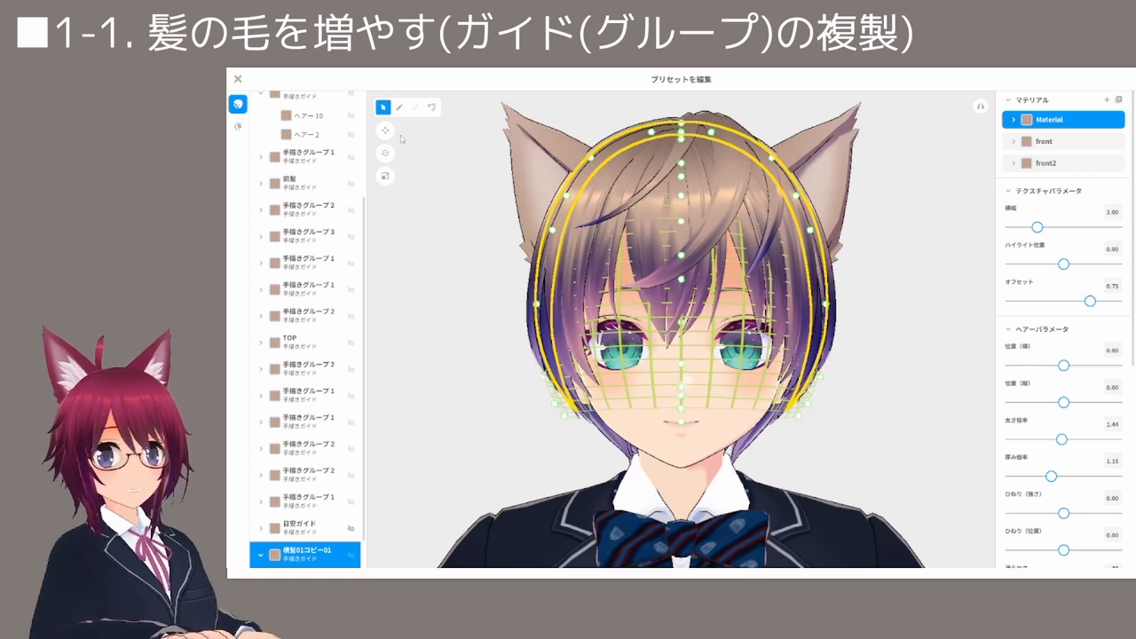
pyautogui.scroll(-5, 443, 219)
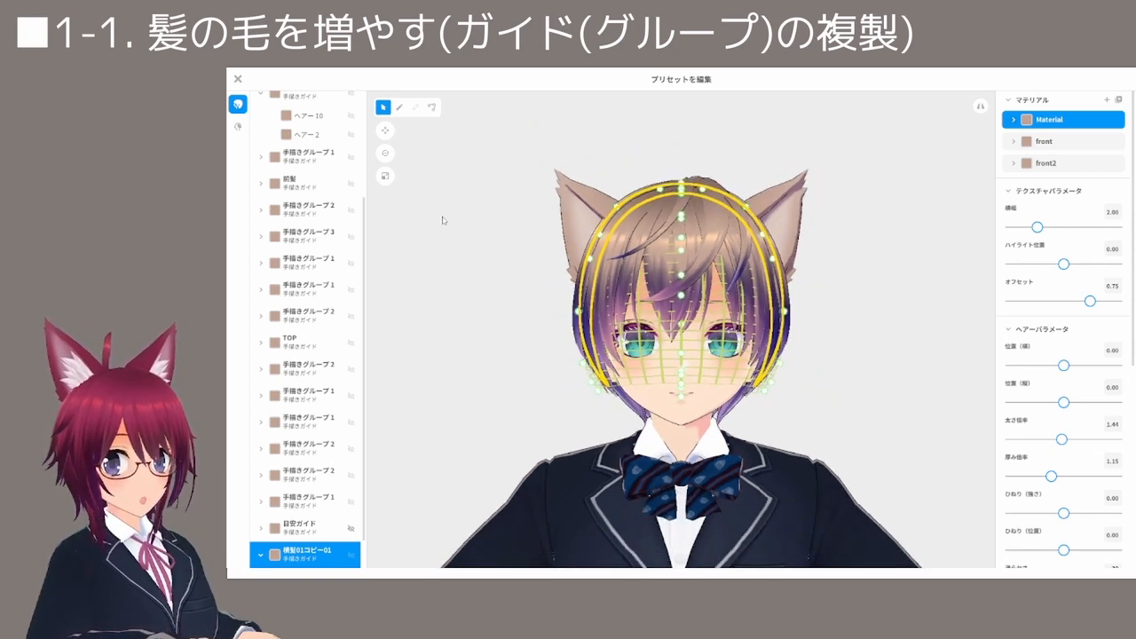
pyautogui.click(384, 176)
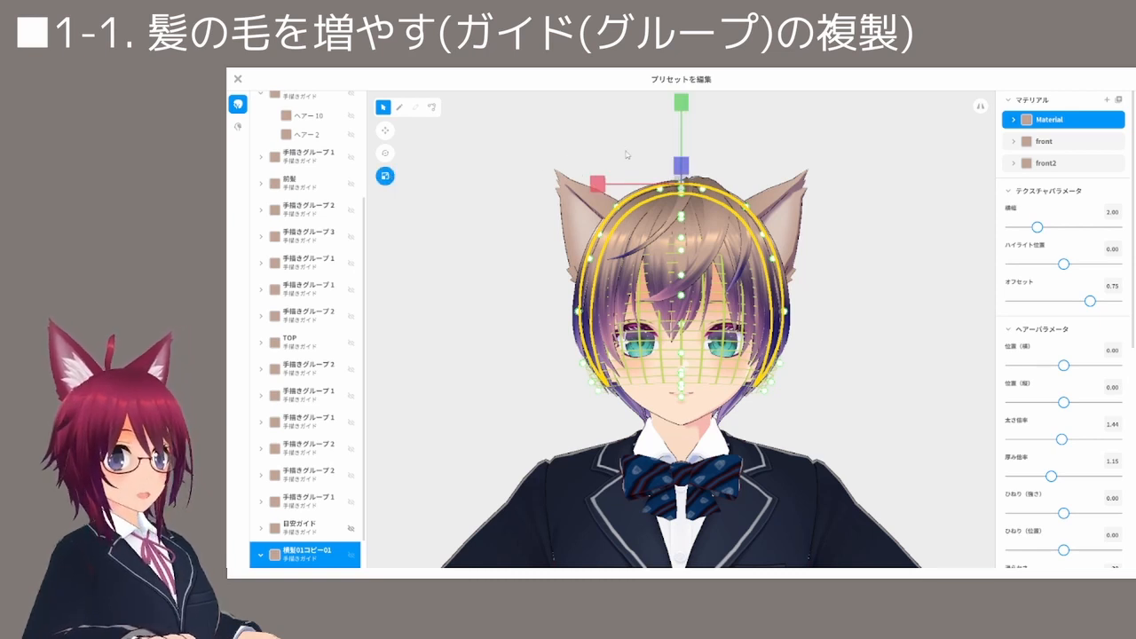
pyautogui.moveTo(597, 190); pyautogui.dragTo(610, 189)
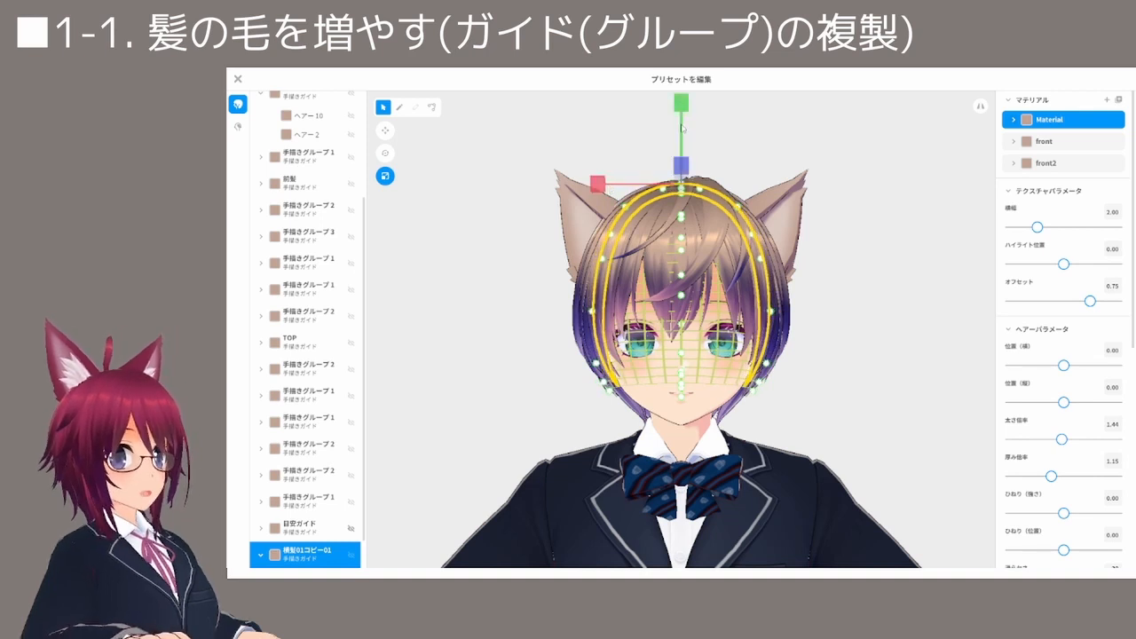
pyautogui.moveTo(681, 128); pyautogui.dragTo(683, 98)
pyautogui.moveTo(683, 98); pyautogui.dragTo(539, 290, button='right')
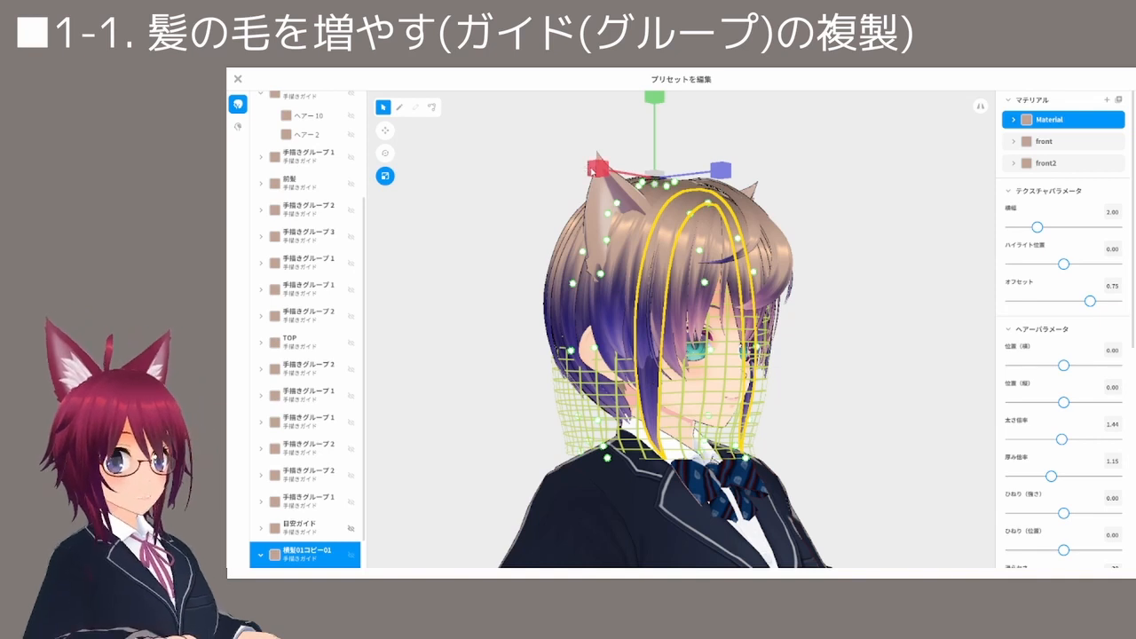
pyautogui.moveTo(593, 171); pyautogui.dragTo(603, 187)
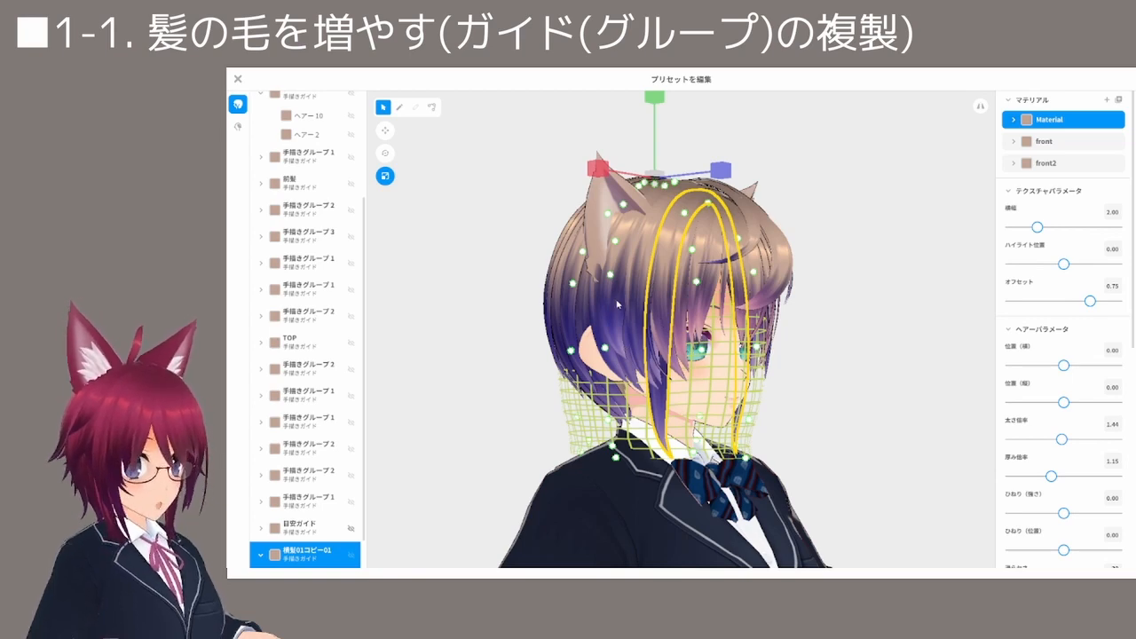
pyautogui.press('1')
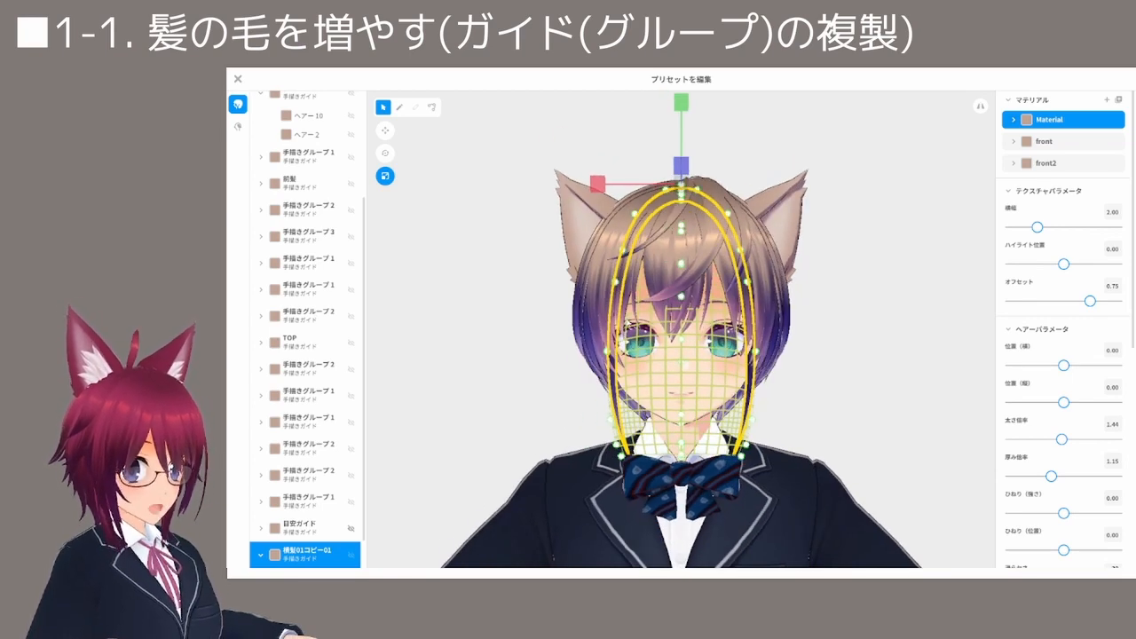
pyautogui.click(524, 325)
pyautogui.moveTo(524, 325)
pyautogui.mouseDown(button='right')
pyautogui.moveTo(545, 326)
pyautogui.moveTo(522, 324)
pyautogui.mouseUp(button='right')
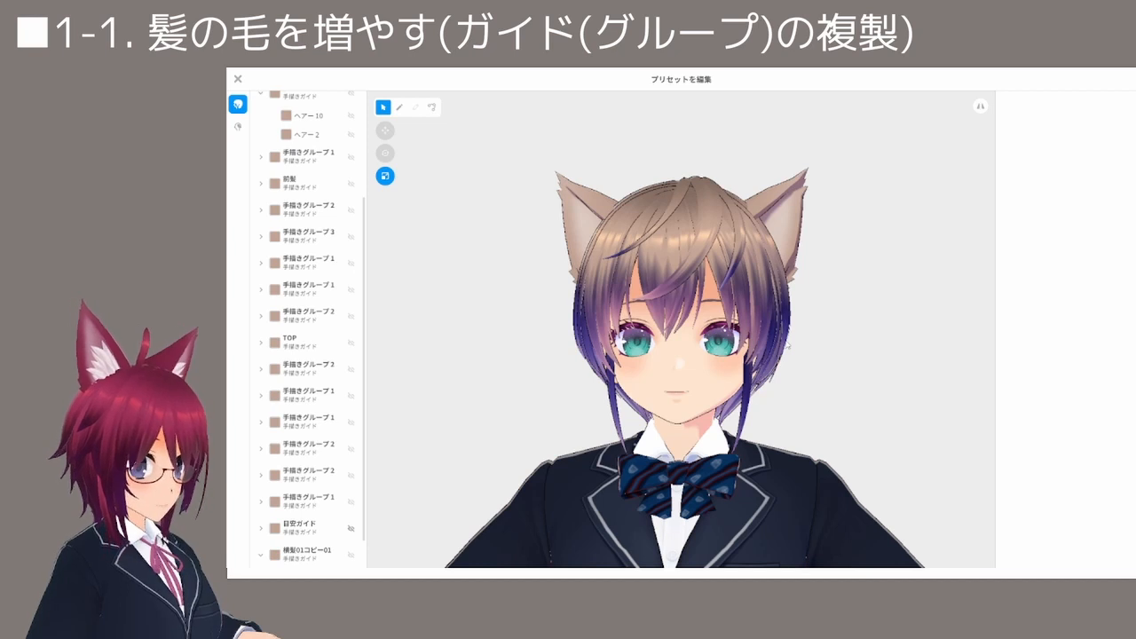
# Reselect the 横髪01コピー01 group and turn off the scale handles to expose its guide's control points
pyautogui.click(293, 555)
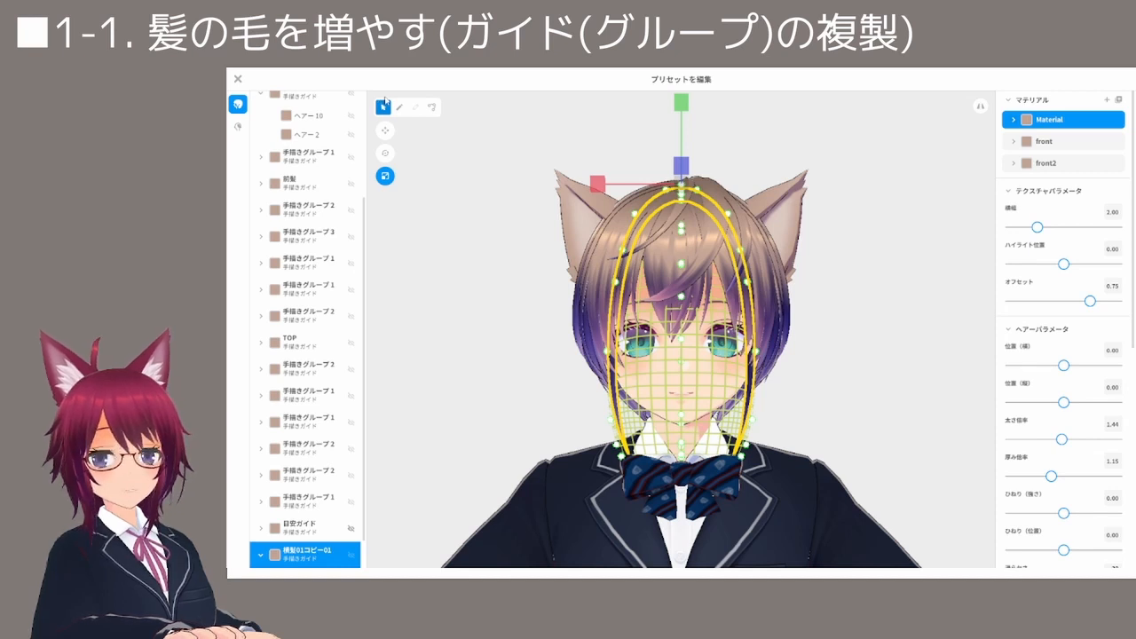
pyautogui.click(384, 176)
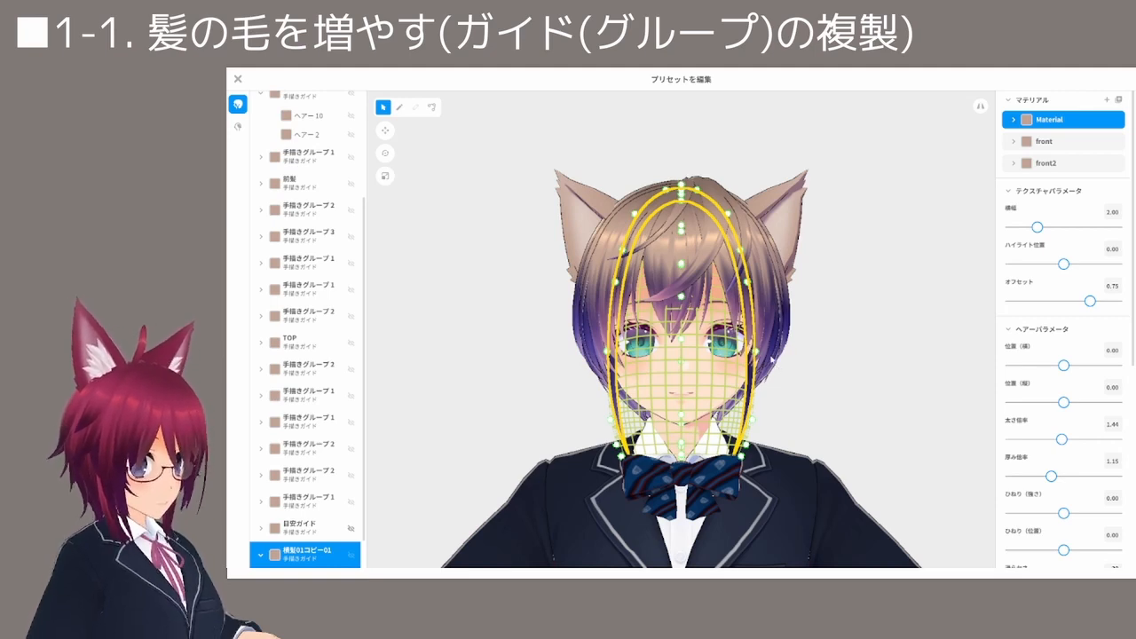
# Try pulling control points on one side of the 横髪01コピー01 guide outward, and undo the deformation
pyautogui.moveTo(838, 351); pyautogui.dragTo(803, 357)
pyautogui.moveTo(748, 281); pyautogui.dragTo(817, 280)
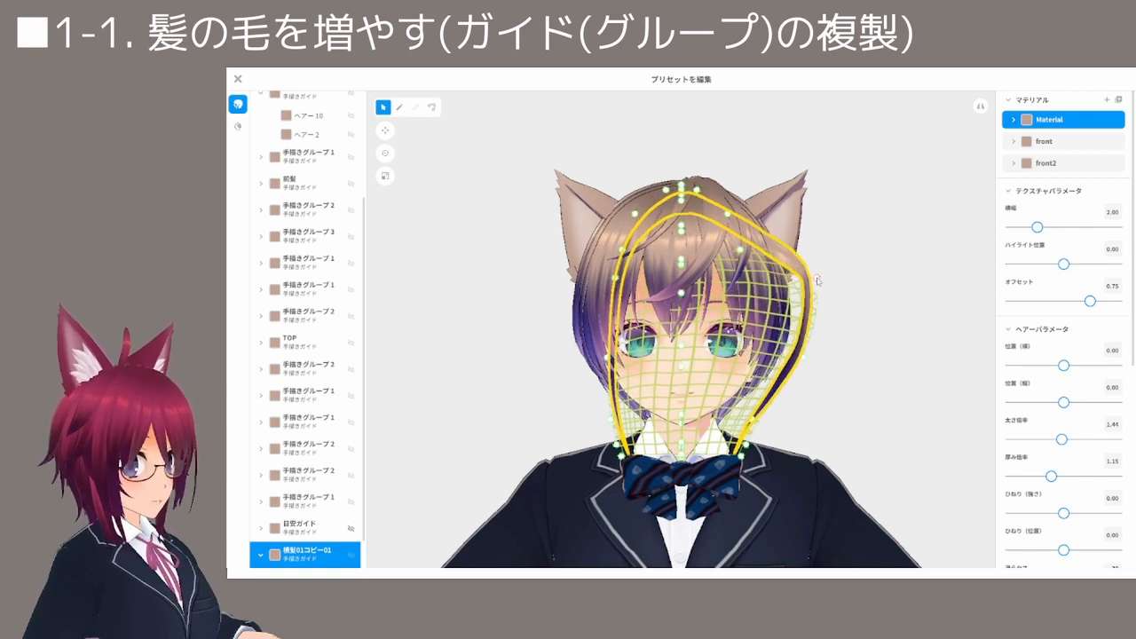
pyautogui.hotkey('ctrl', 'z')
pyautogui.hotkey('ctrl', 'z')
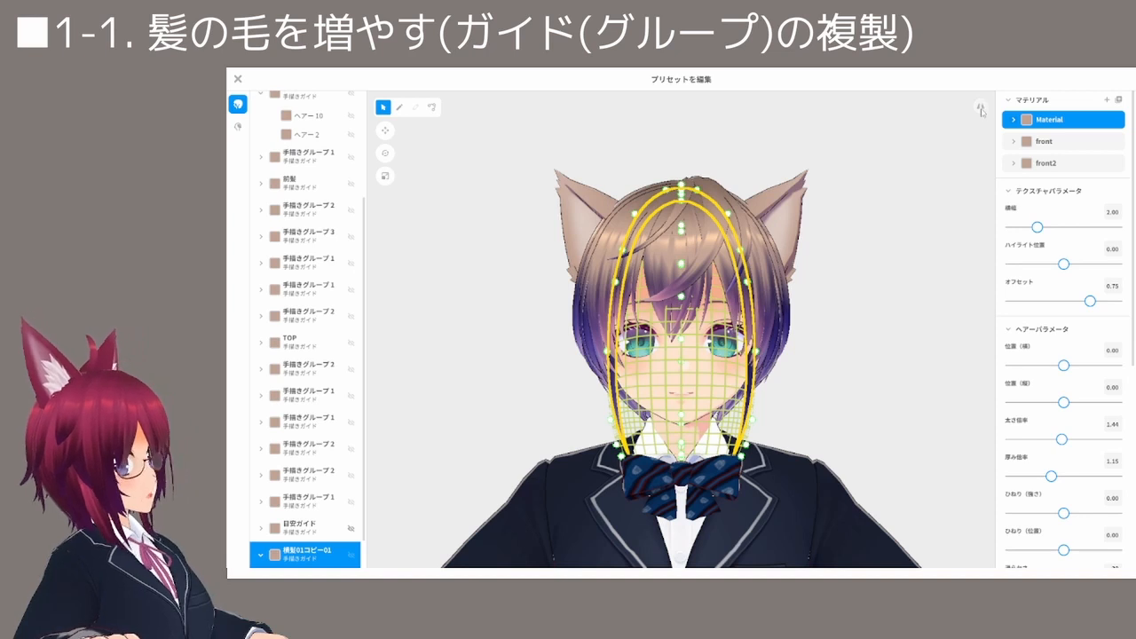
# Turn on symmetric editing for the 横髪01コピー01 guide and undo the trial deformation of its sides
pyautogui.click(981, 108)
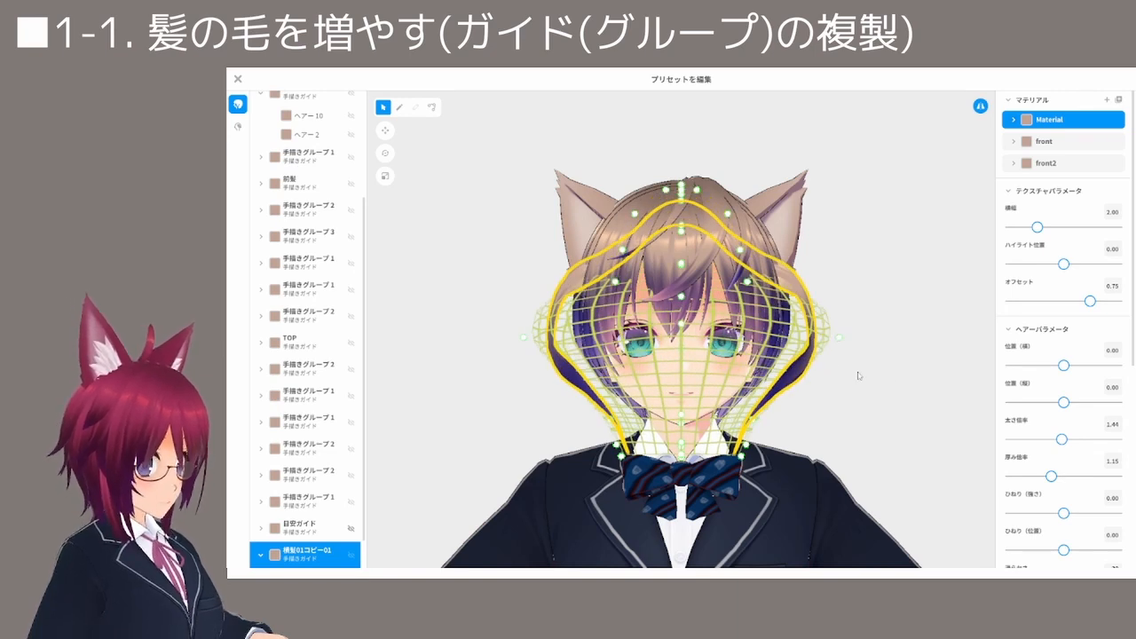
pyautogui.hotkey('ctrl', 'z')
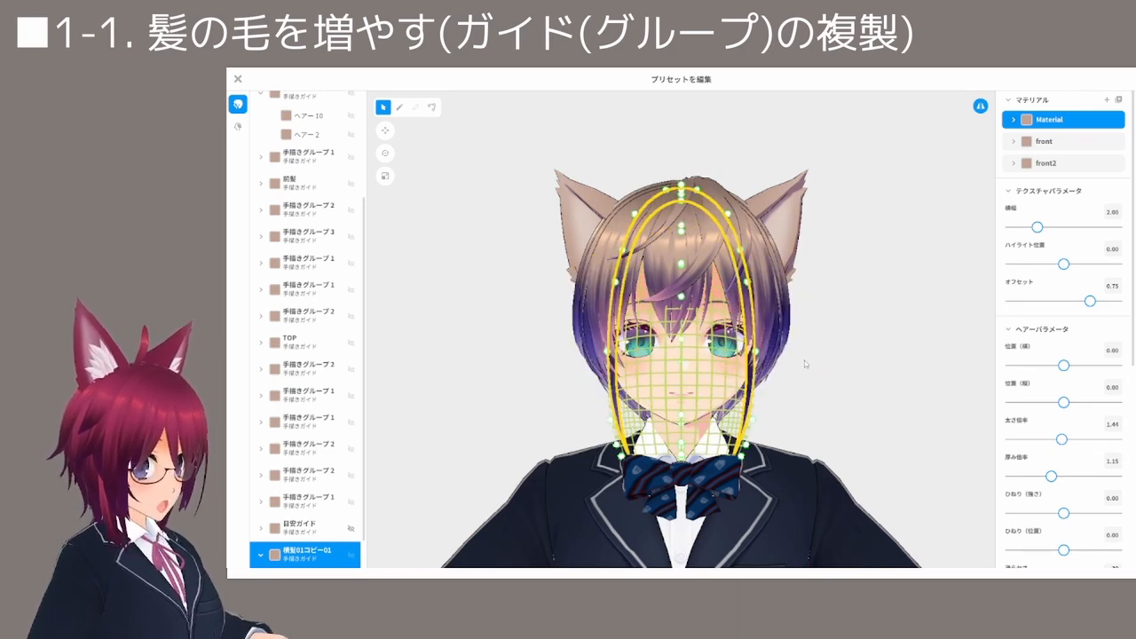
pyautogui.scroll(5, 805, 362)
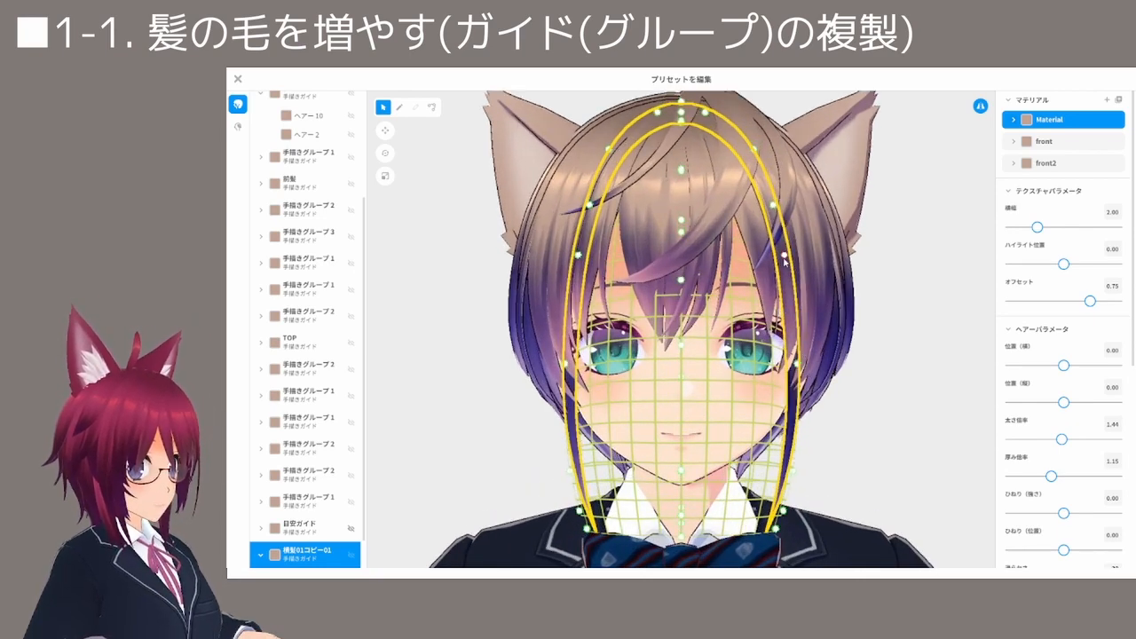
# Pull the side control points of the 横髪01コピー01 guide outward symmetrically at forehead and eye level, and check the hair from an angle
pyautogui.moveTo(784, 259); pyautogui.dragTo(806, 256)
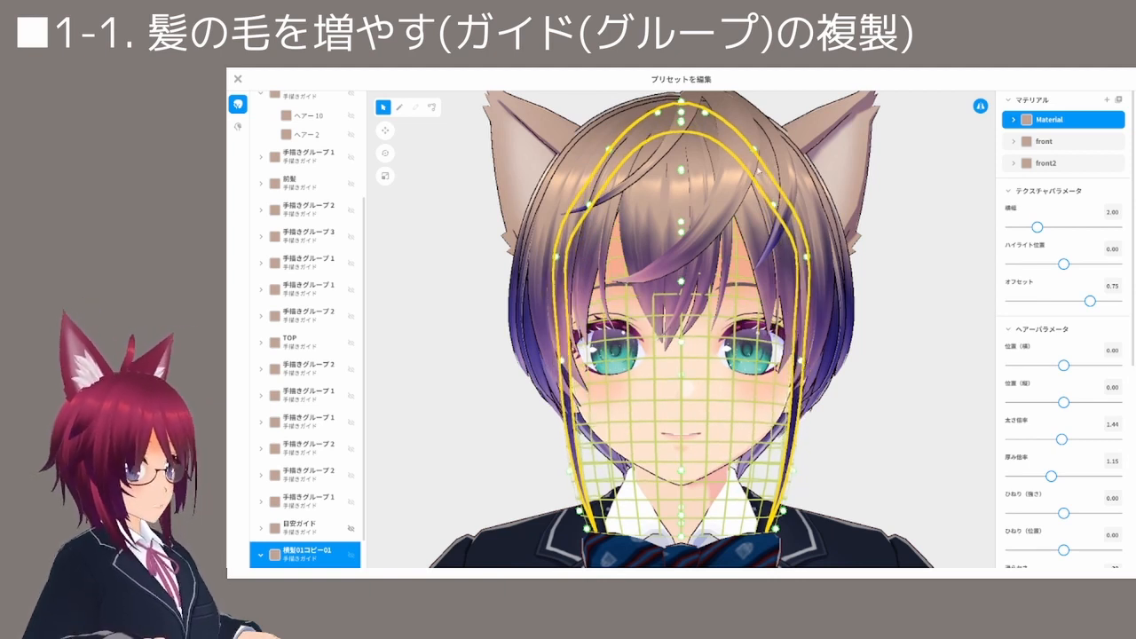
pyautogui.moveTo(775, 207); pyautogui.dragTo(793, 201)
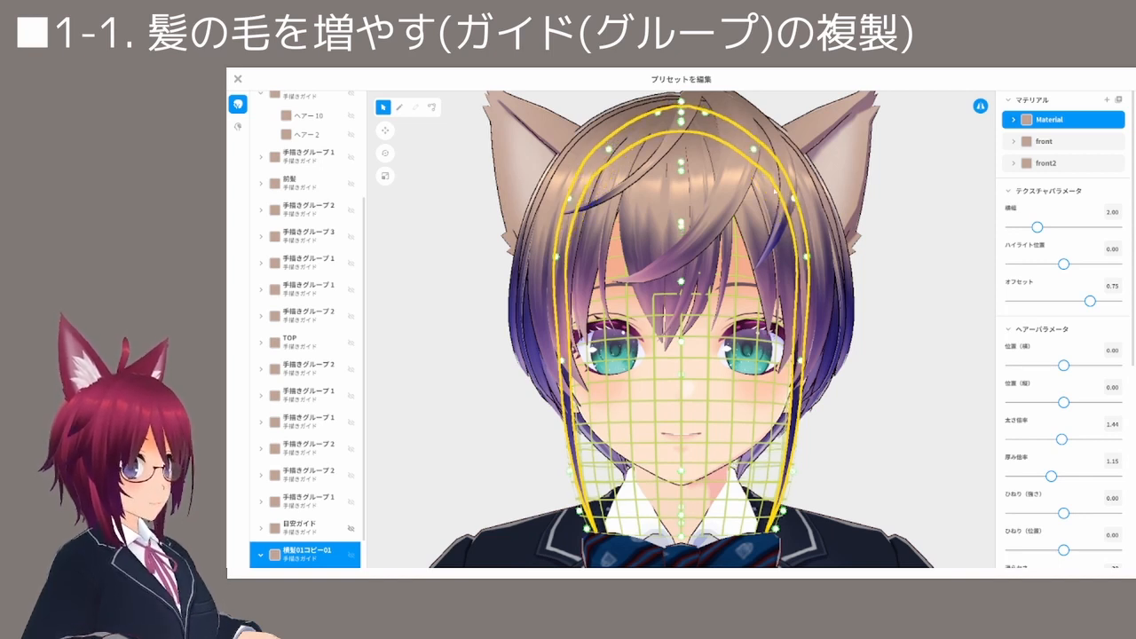
pyautogui.moveTo(801, 361); pyautogui.dragTo(805, 362)
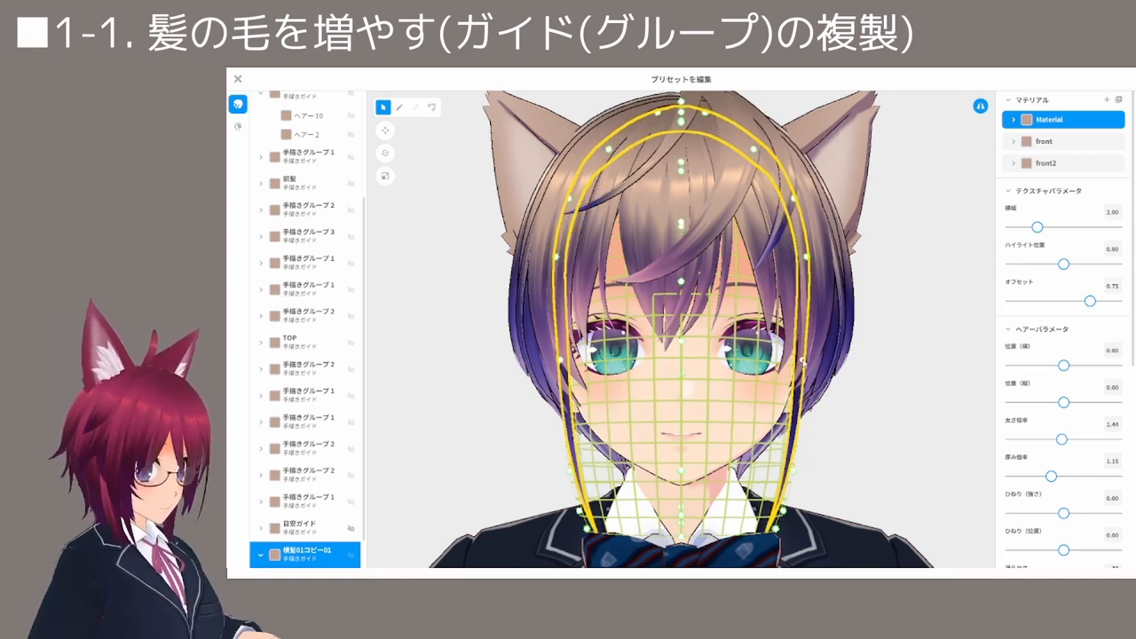
pyautogui.moveTo(803, 361)
pyautogui.mouseDown(button='right')
pyautogui.moveTo(792, 337)
pyautogui.moveTo(812, 387)
pyautogui.moveTo(789, 362)
pyautogui.moveTo(808, 363)
pyautogui.mouseUp(button='right')
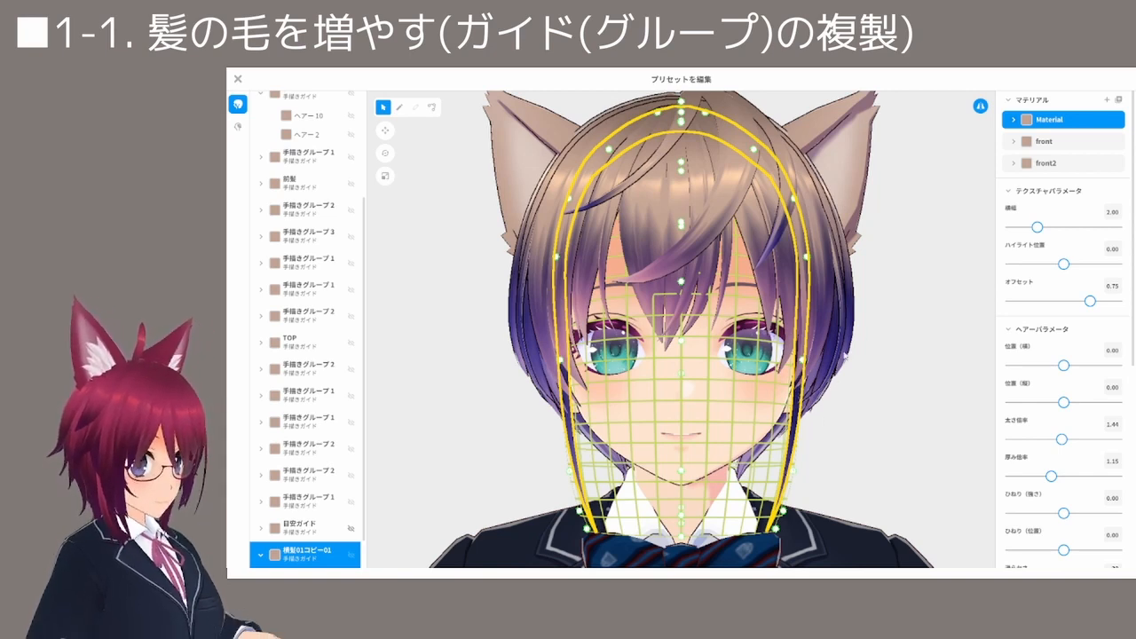
pyautogui.moveTo(845, 355); pyautogui.dragTo(819, 355, button='right')
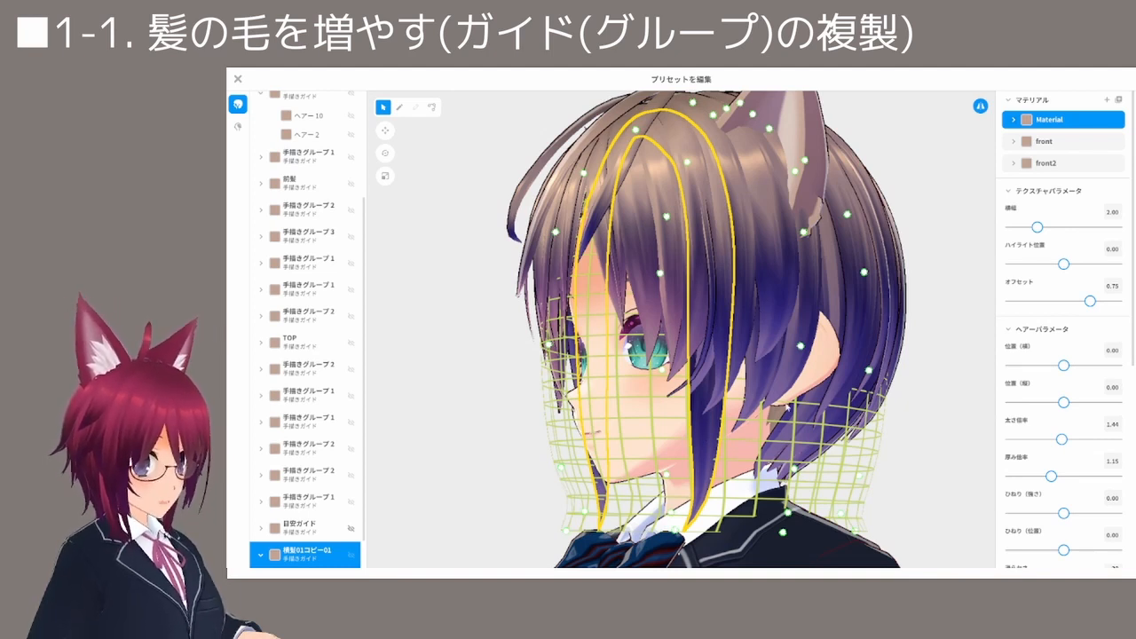
# Pick the long strand in front of the ear and duplicate its TOP hair group
pyautogui.click(784, 251)
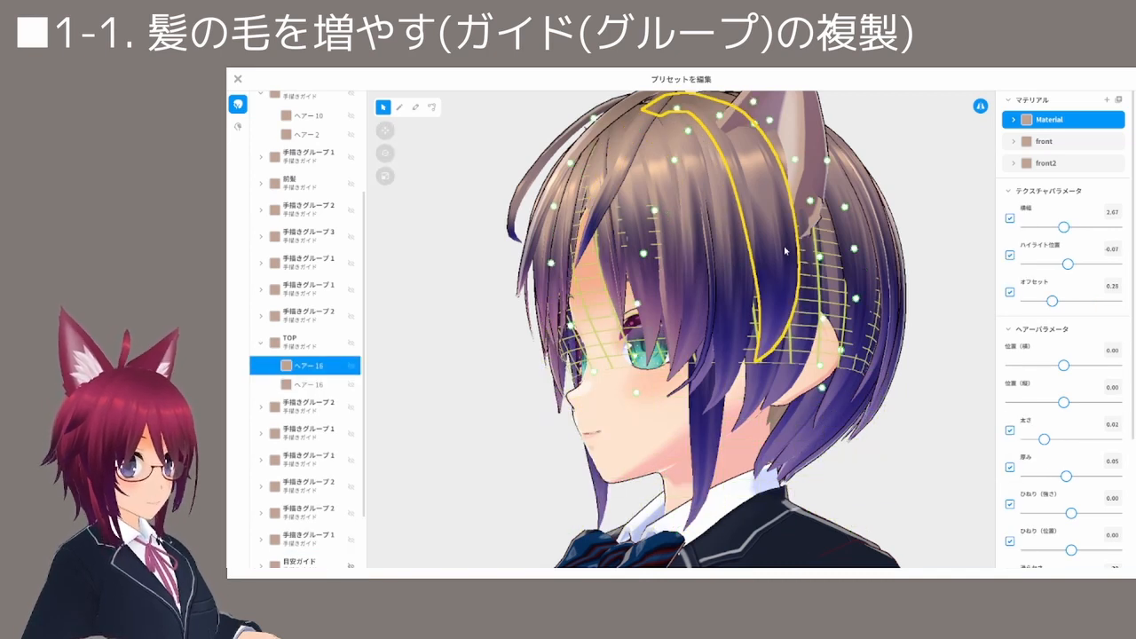
pyautogui.rightClick(301, 348)
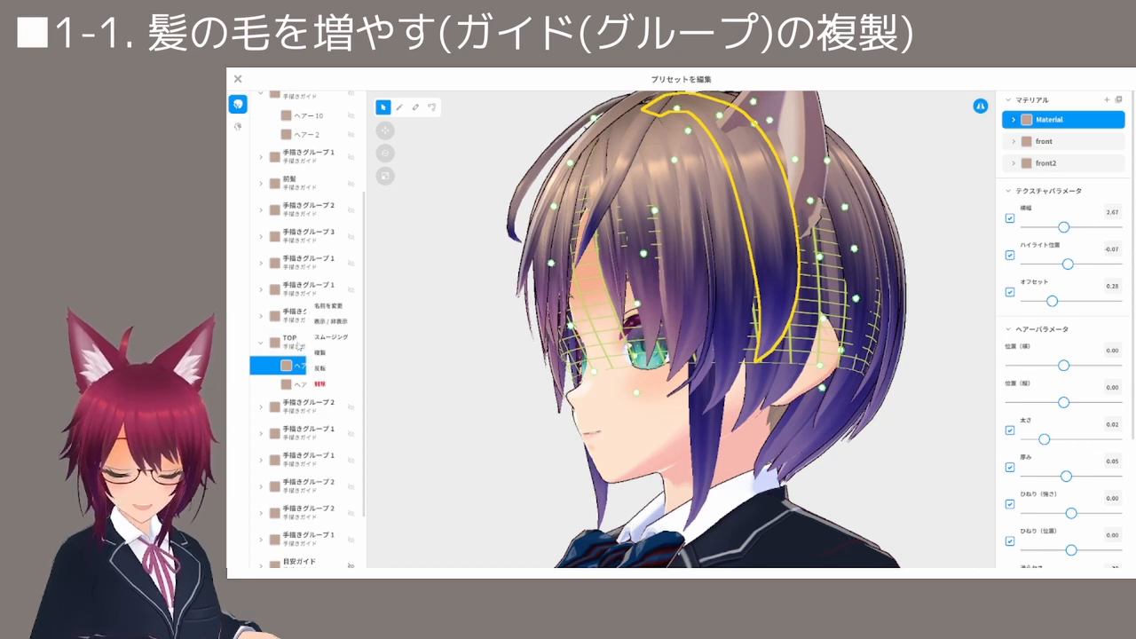
pyautogui.click(320, 352)
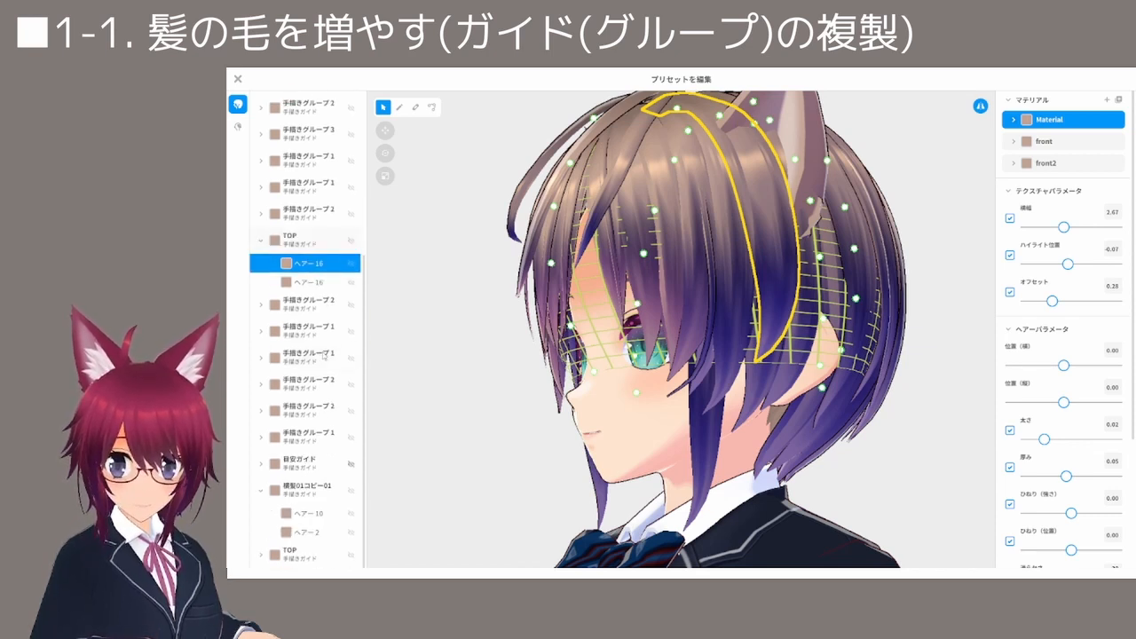
# Rename the duplicated TOP group as TOPコピー01
pyautogui.rightClick(314, 558)
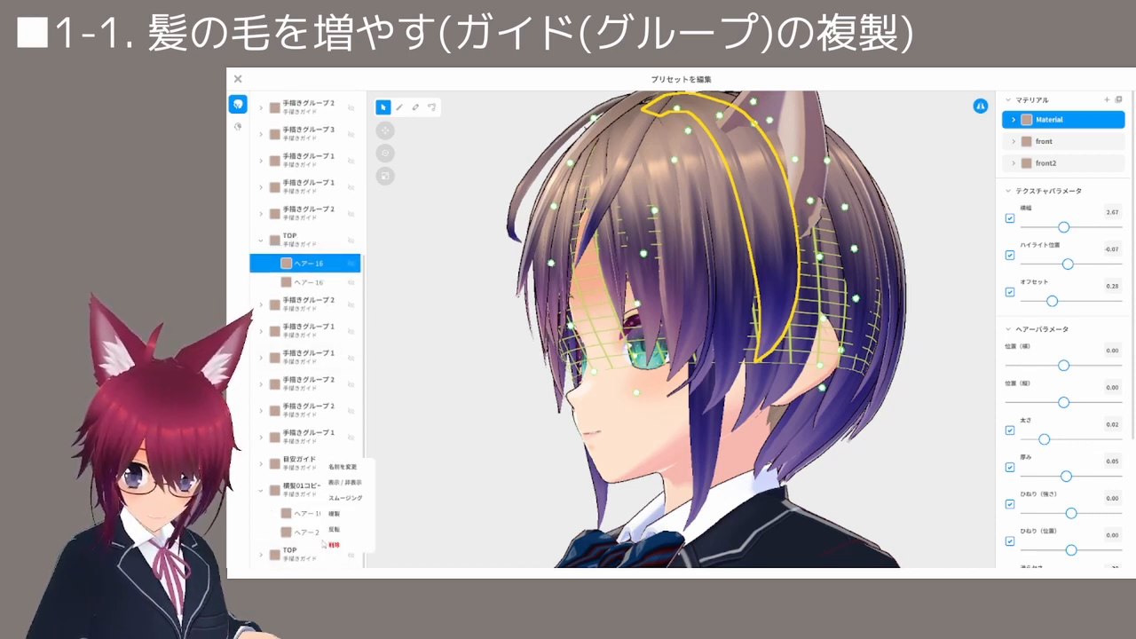
pyautogui.click(352, 472)
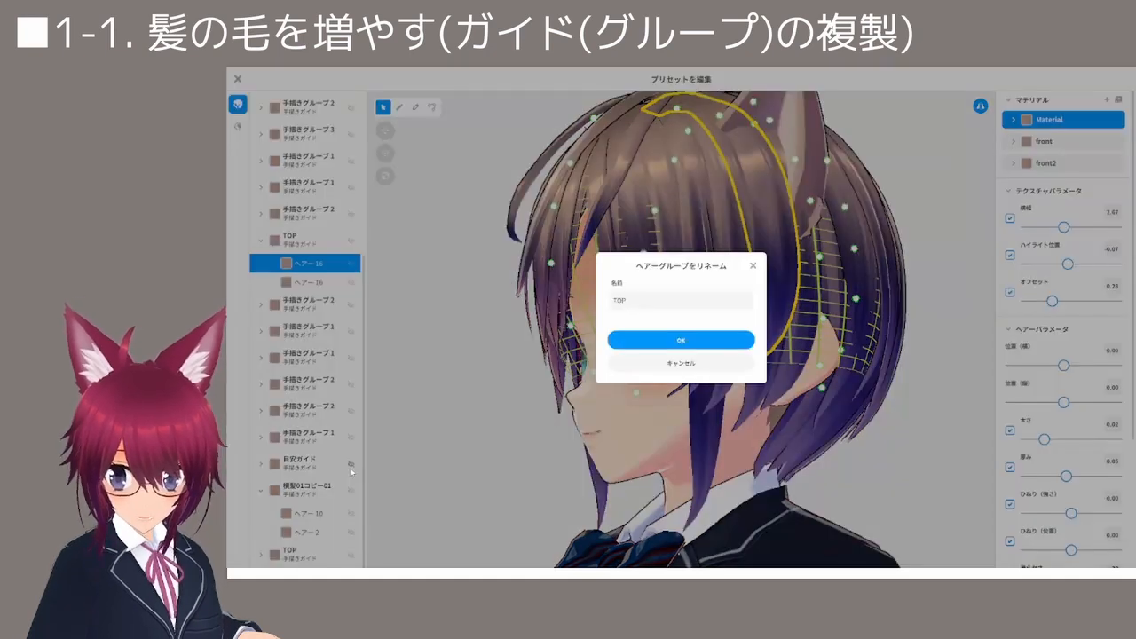
pyautogui.doubleClick(639, 302)
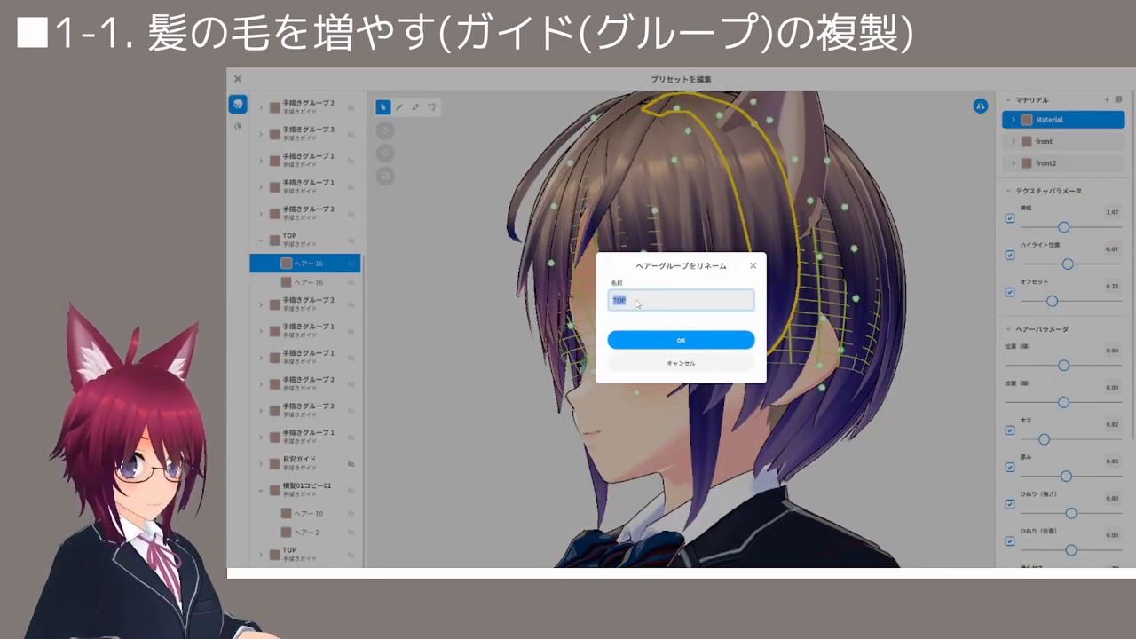
pyautogui.click(641, 303)
pyautogui.write('kop')
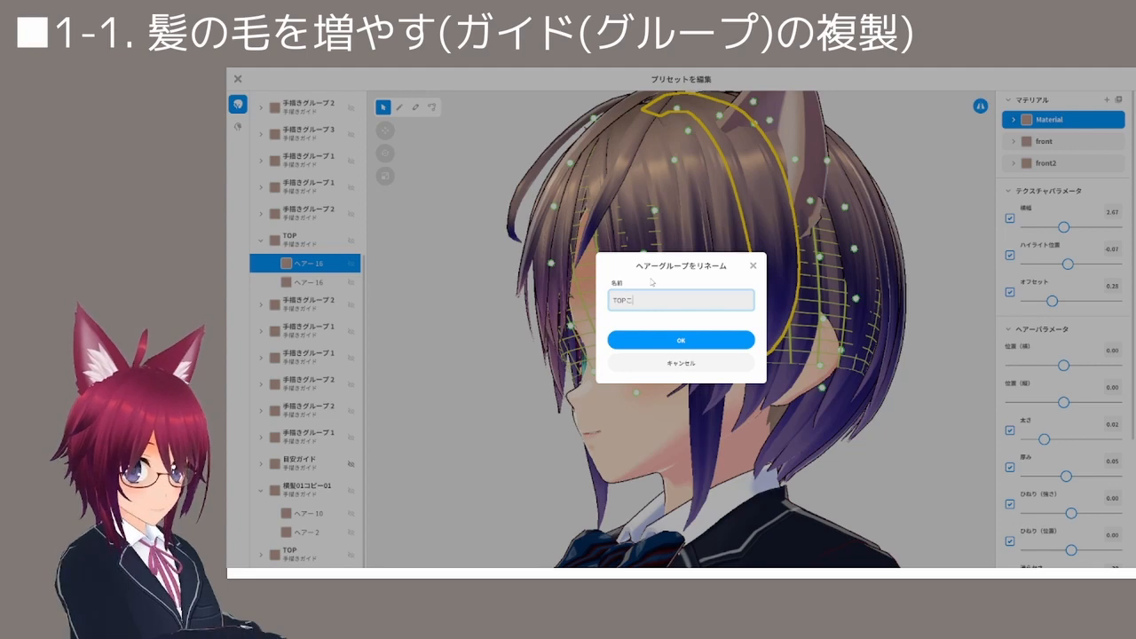
pyautogui.write('i-01')
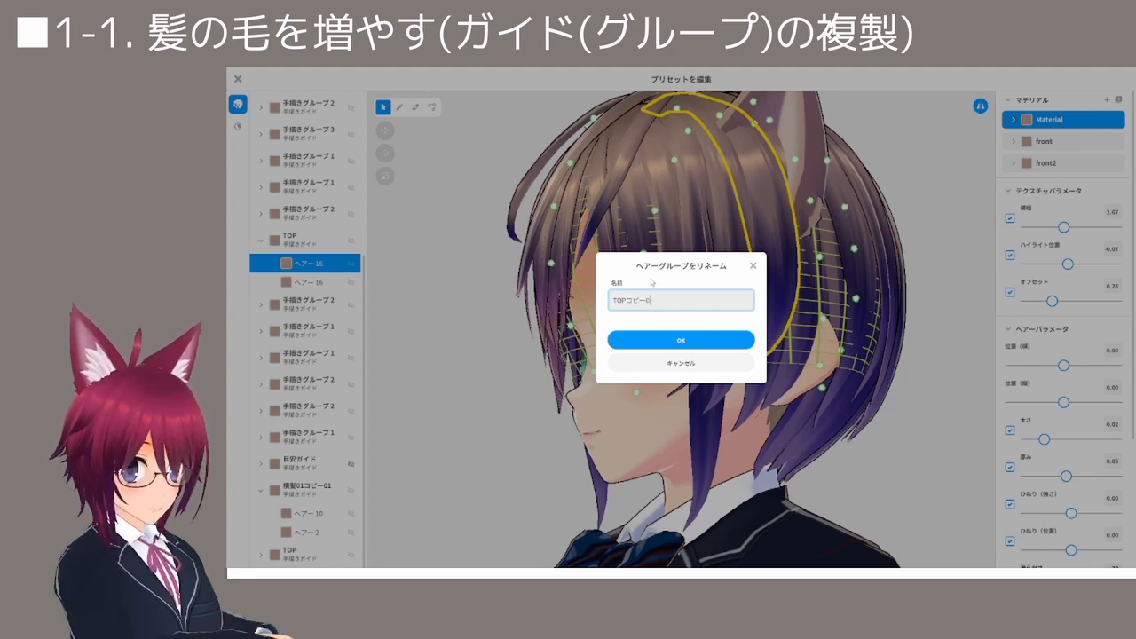
pyautogui.click(681, 340)
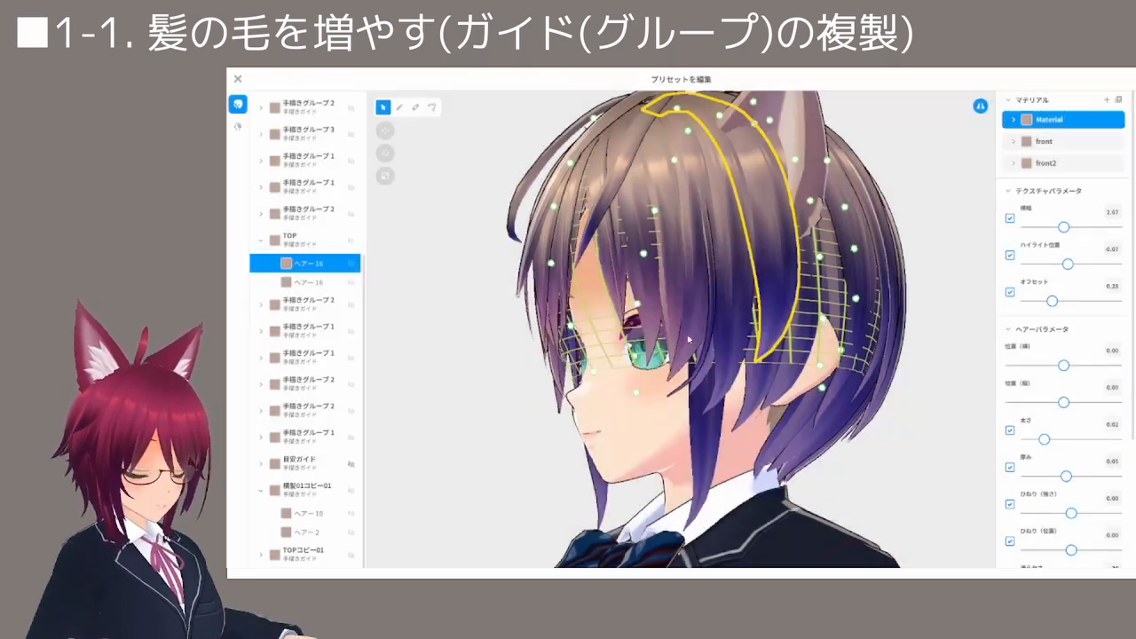
# Select the TOPコピー01 group and move its guide slightly down in the front view
pyautogui.click(309, 559)
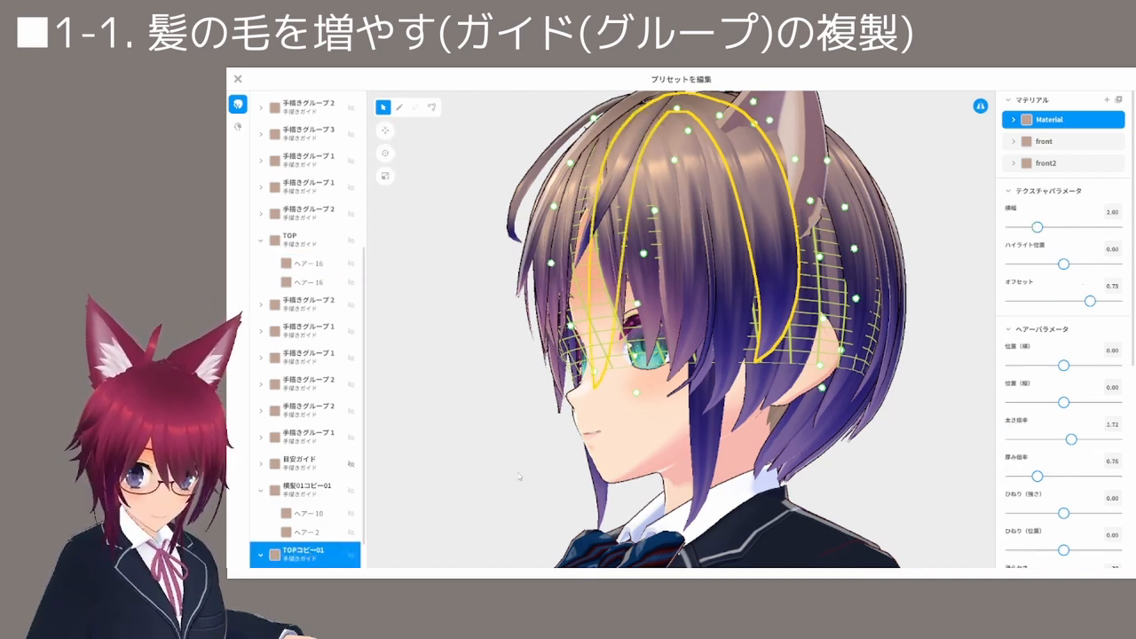
pyautogui.press('1')
pyautogui.scroll(-3, 519, 476)
pyautogui.click(385, 130)
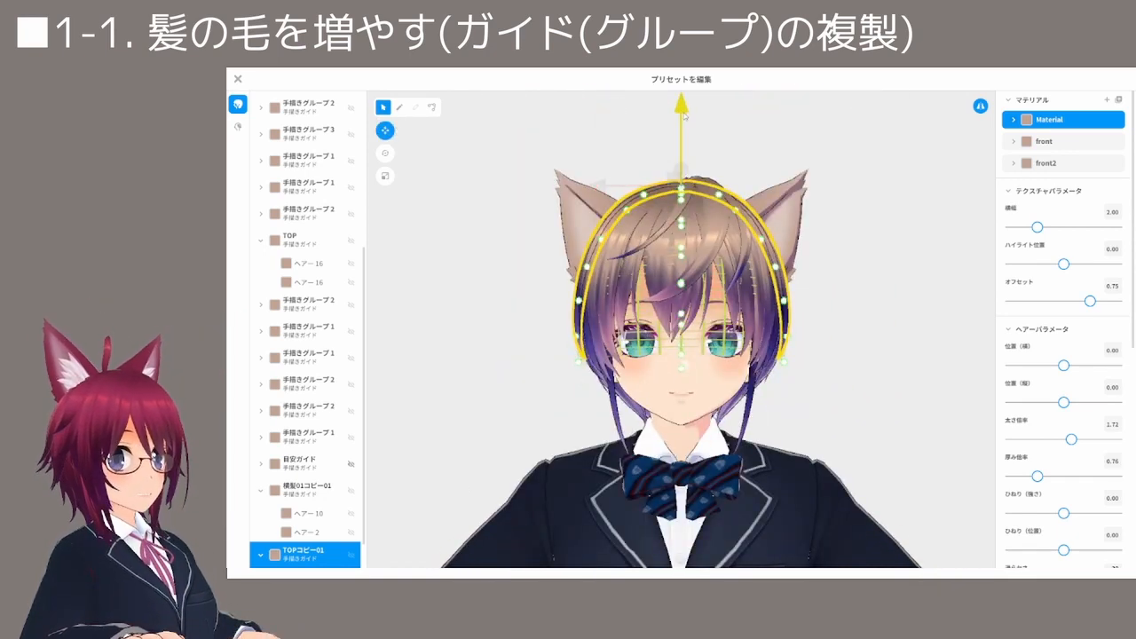
pyautogui.moveTo(684, 115); pyautogui.dragTo(684, 120)
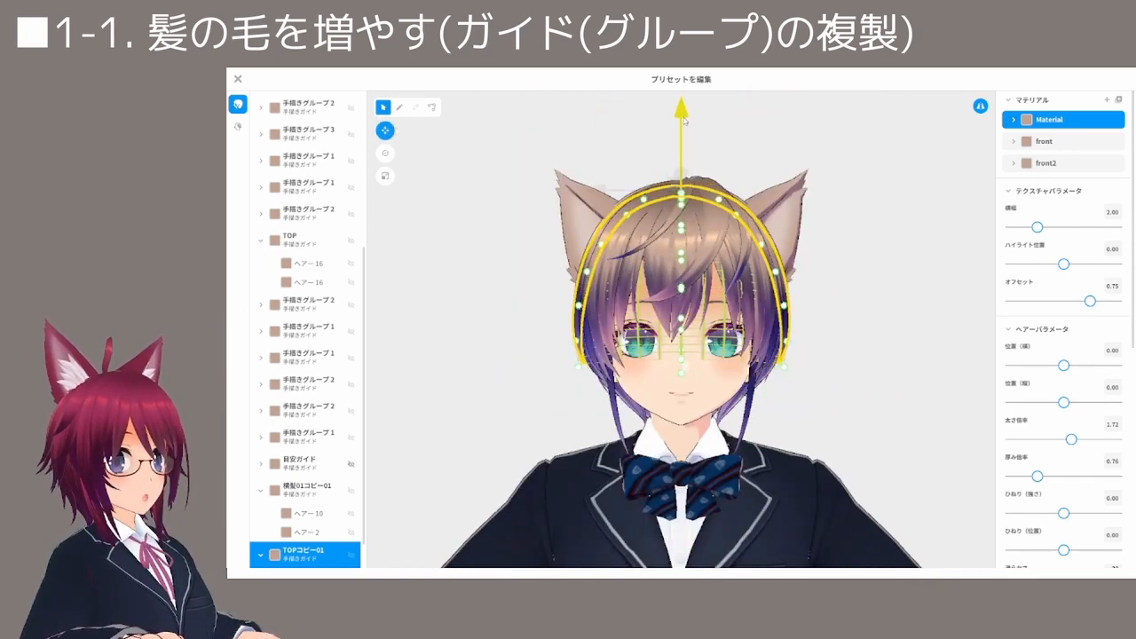
# Scale the TOPコピー01 guide narrower across the head and longer downward to the collar, and check the hair without the guide
pyautogui.click(385, 176)
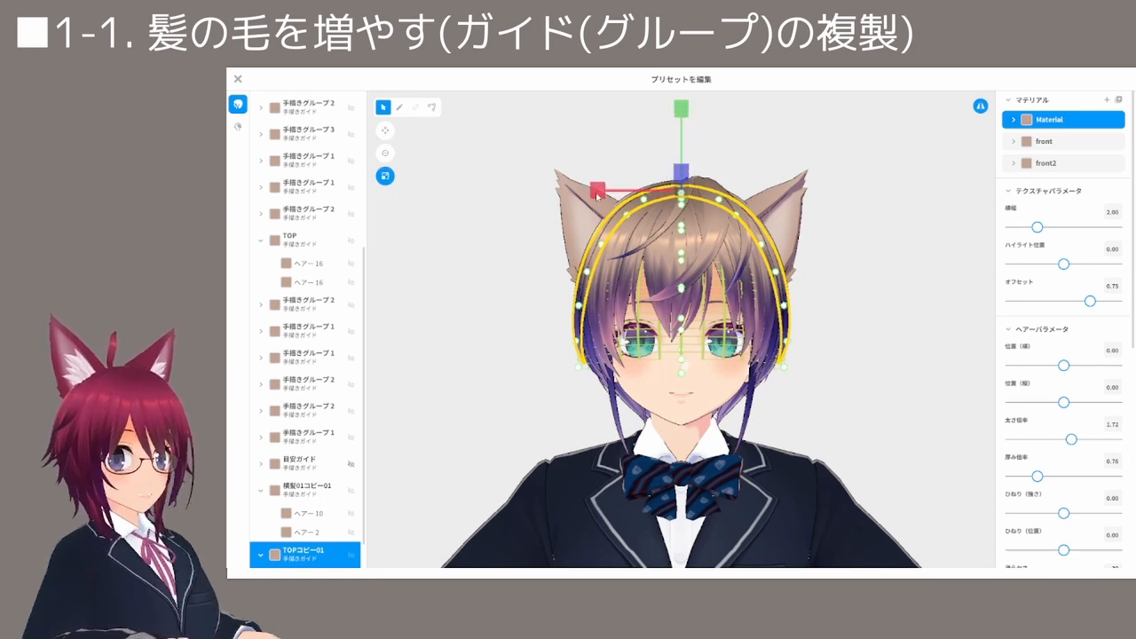
pyautogui.moveTo(598, 192); pyautogui.dragTo(621, 190)
pyautogui.moveTo(683, 116); pyautogui.dragTo(682, 85)
pyautogui.click(681, 97)
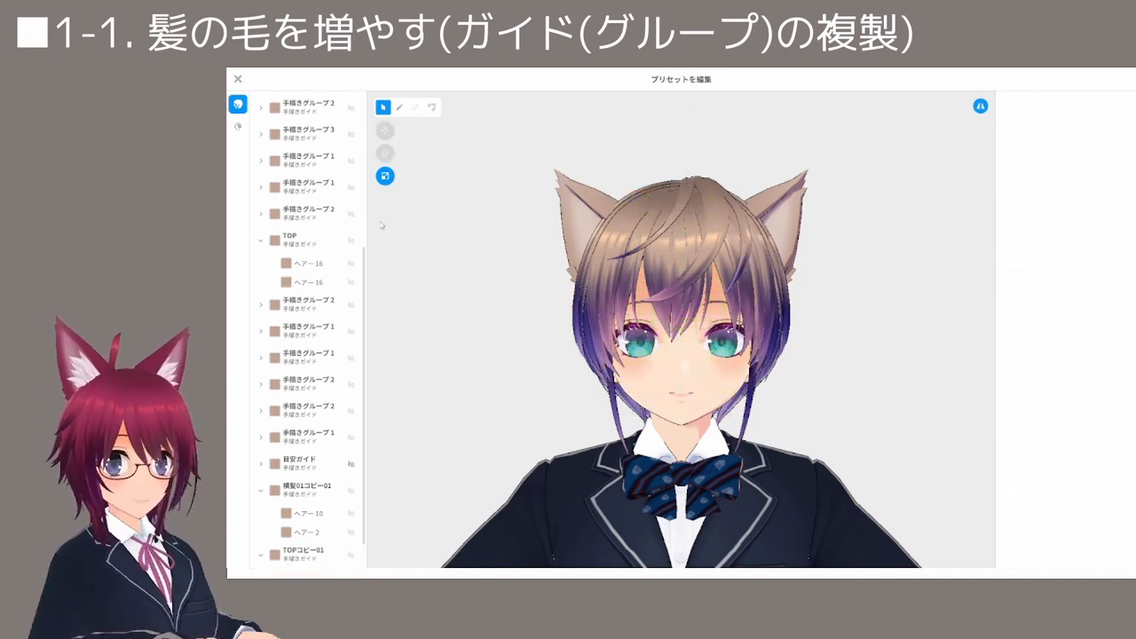
pyautogui.click(314, 550)
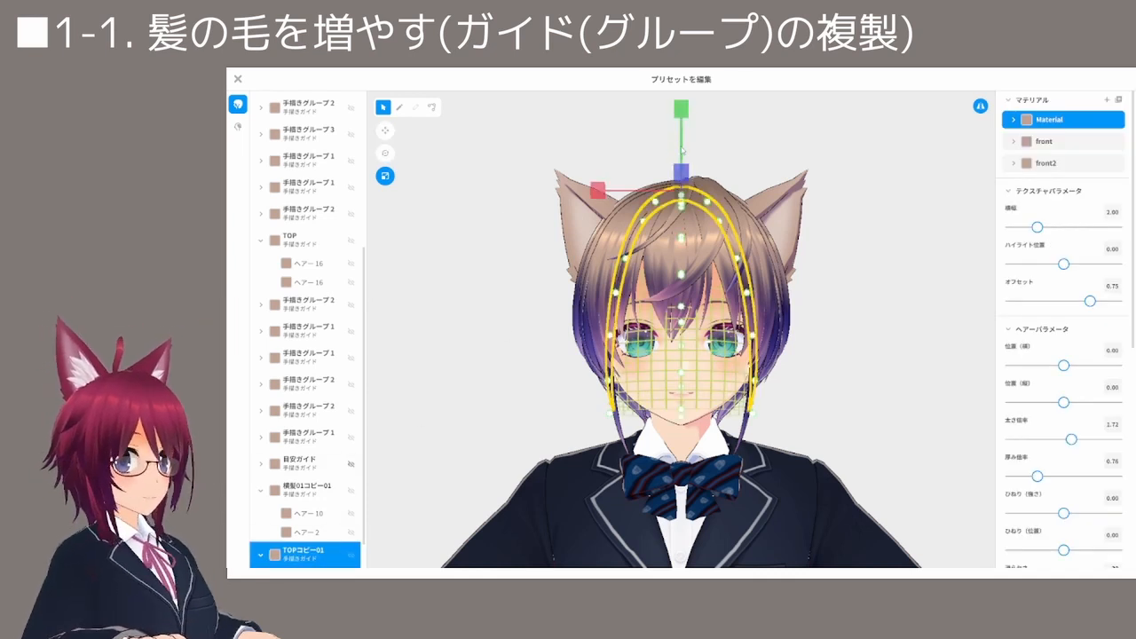
pyautogui.moveTo(682, 151); pyautogui.dragTo(688, 139)
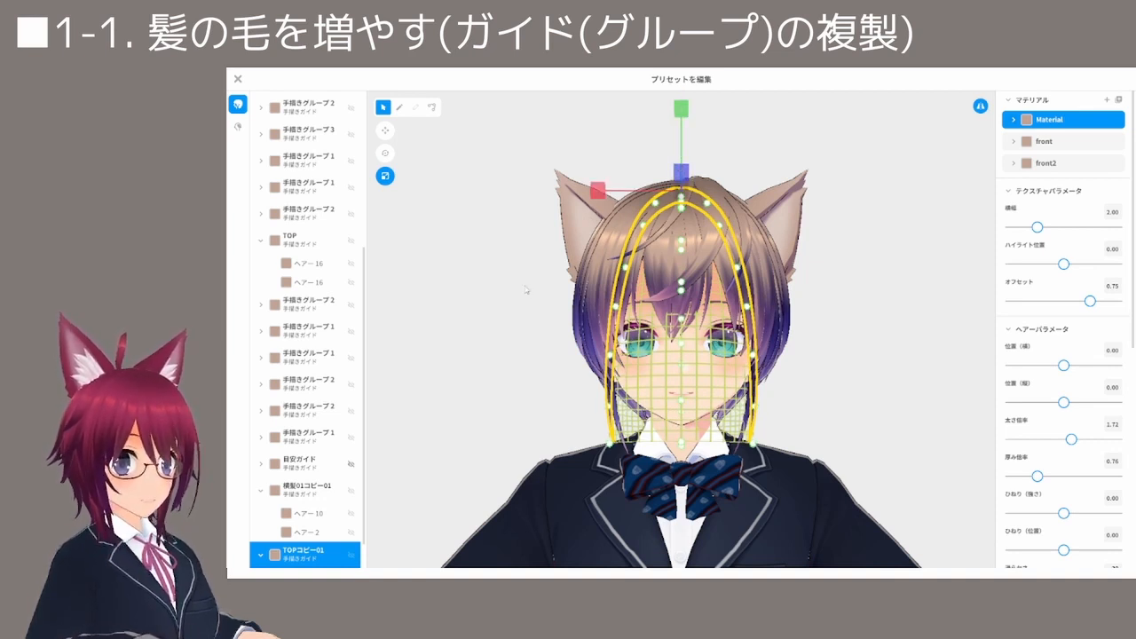
pyautogui.click(554, 382)
pyautogui.moveTo(550, 380)
pyautogui.mouseDown(button='right')
pyautogui.moveTo(539, 375)
pyautogui.moveTo(564, 368)
pyautogui.moveTo(531, 370)
pyautogui.moveTo(557, 380)
pyautogui.mouseUp(button='right')
# Pull the upper side points of the TOPコピー01 guide outward and its bottom corners inward toward the neck, and check the hair
pyautogui.click(301, 553)
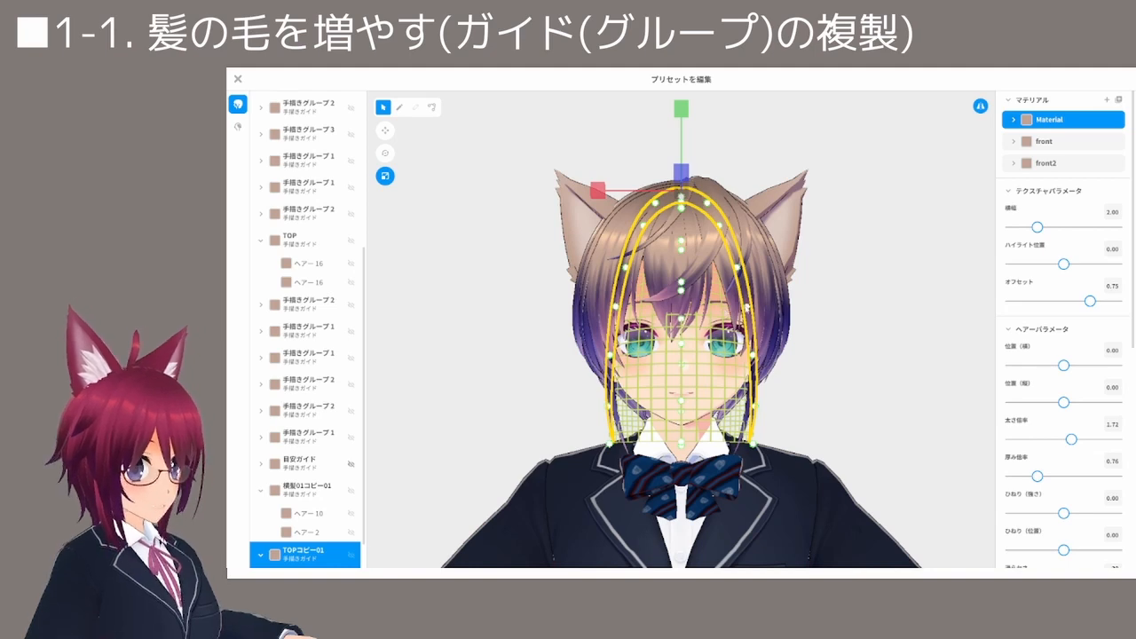
pyautogui.scroll(3, 747, 308)
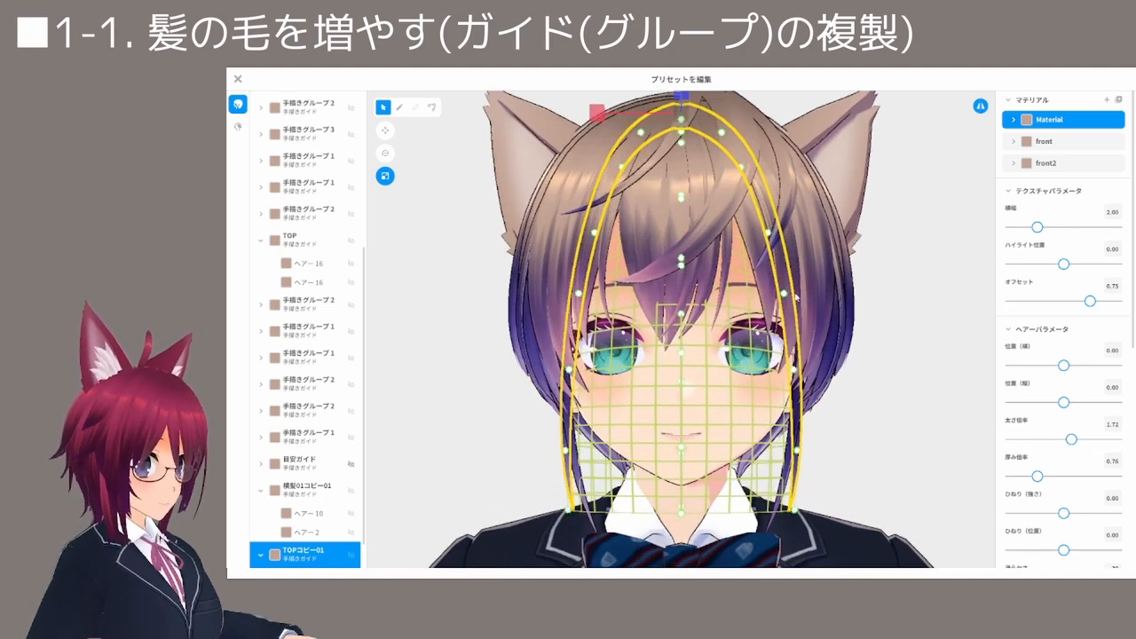
pyautogui.moveTo(785, 295); pyautogui.dragTo(800, 298)
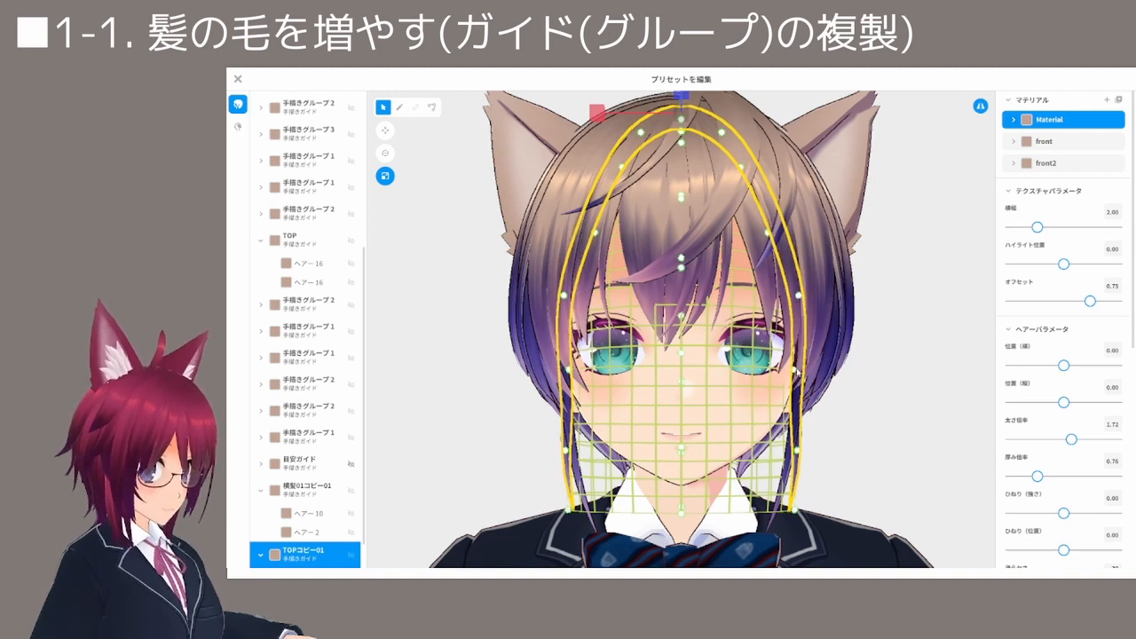
pyautogui.moveTo(795, 369); pyautogui.dragTo(800, 369)
pyautogui.moveTo(767, 233); pyautogui.dragTo(790, 231)
pyautogui.moveTo(739, 156); pyautogui.dragTo(750, 155)
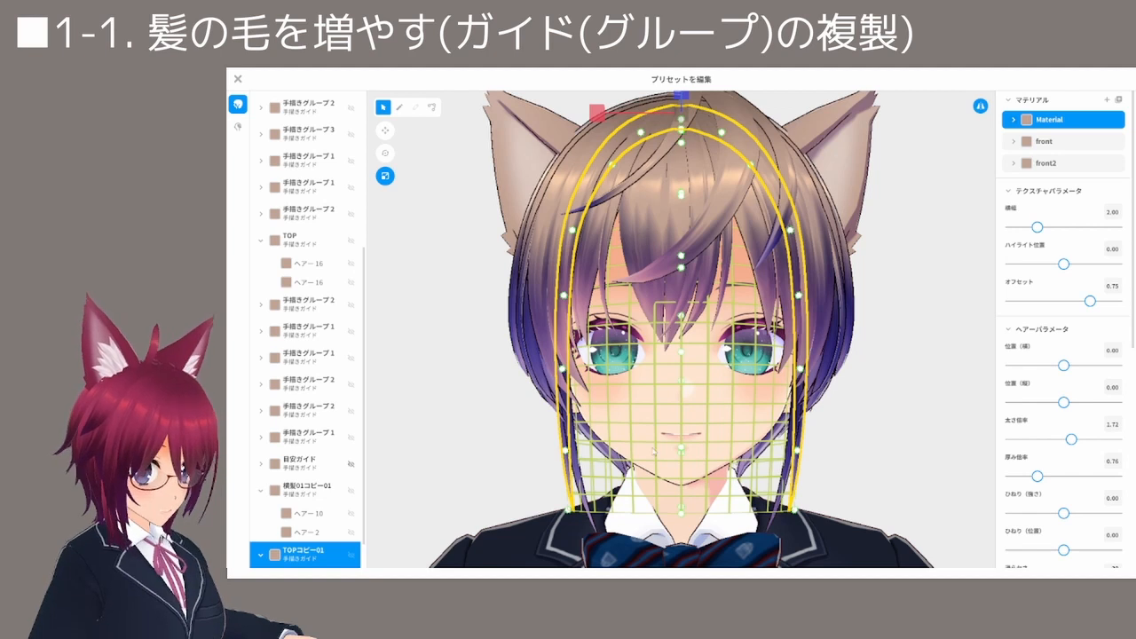
pyautogui.moveTo(794, 511); pyautogui.dragTo(750, 499)
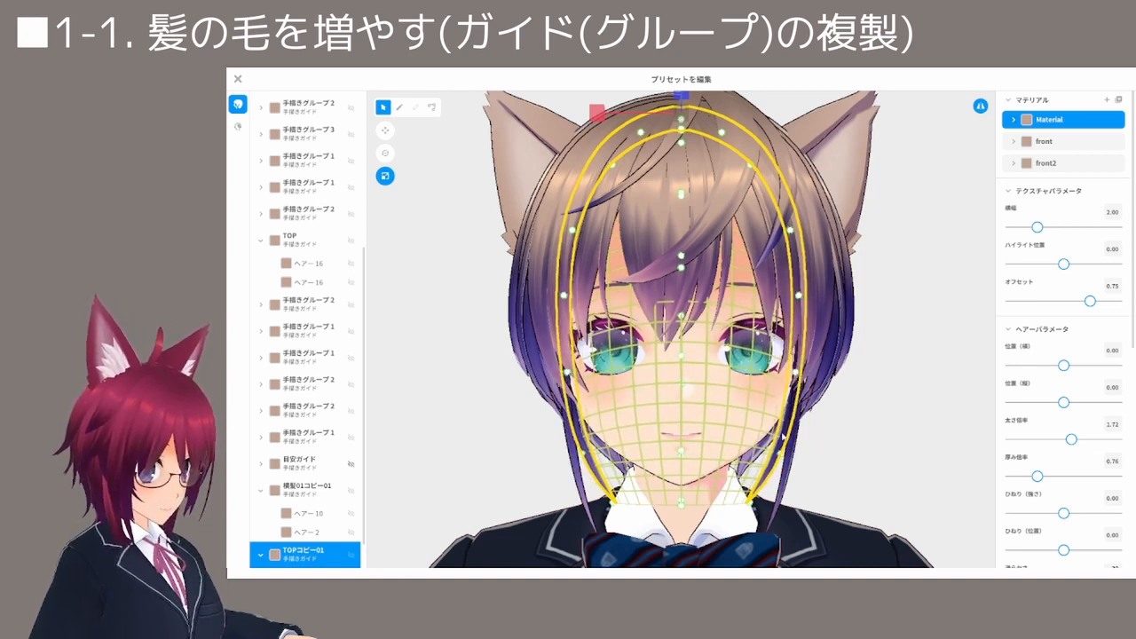
pyautogui.click(896, 447)
pyautogui.moveTo(924, 374)
pyautogui.mouseDown()
pyautogui.moveTo(882, 368)
pyautogui.moveTo(944, 370)
pyautogui.moveTo(883, 362)
pyautogui.moveTo(921, 373)
pyautogui.mouseUp()
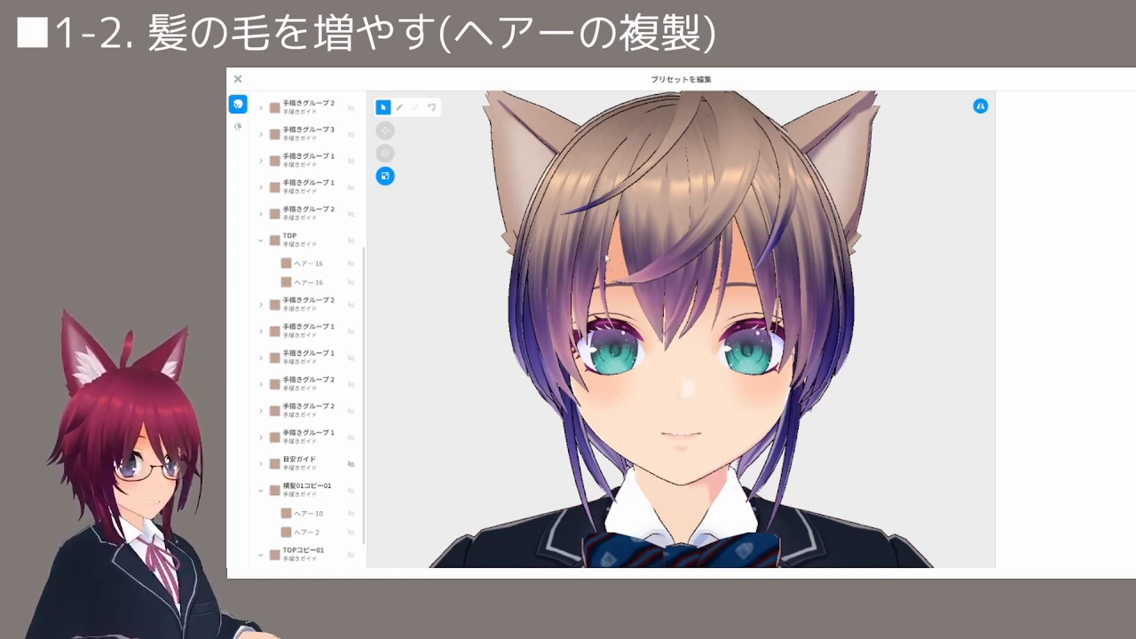
# Duplicate the thin ヘアー27 bangs strand hanging over the forehead beside the parting, and select the copy
pyautogui.click(608, 241)
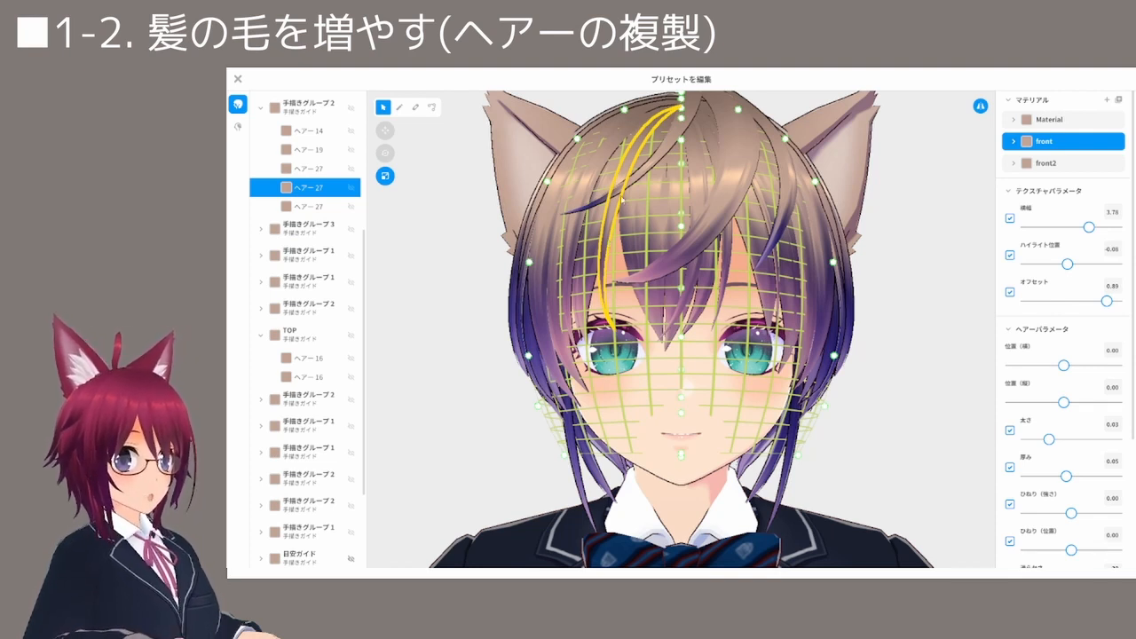
pyautogui.rightClick(308, 192)
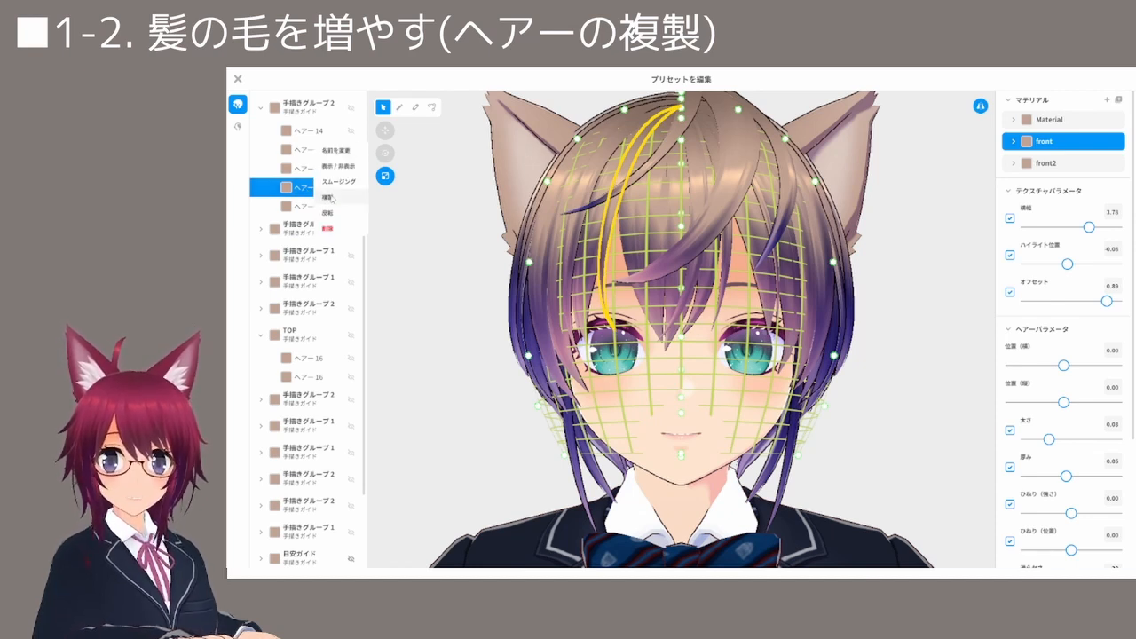
pyautogui.click(330, 198)
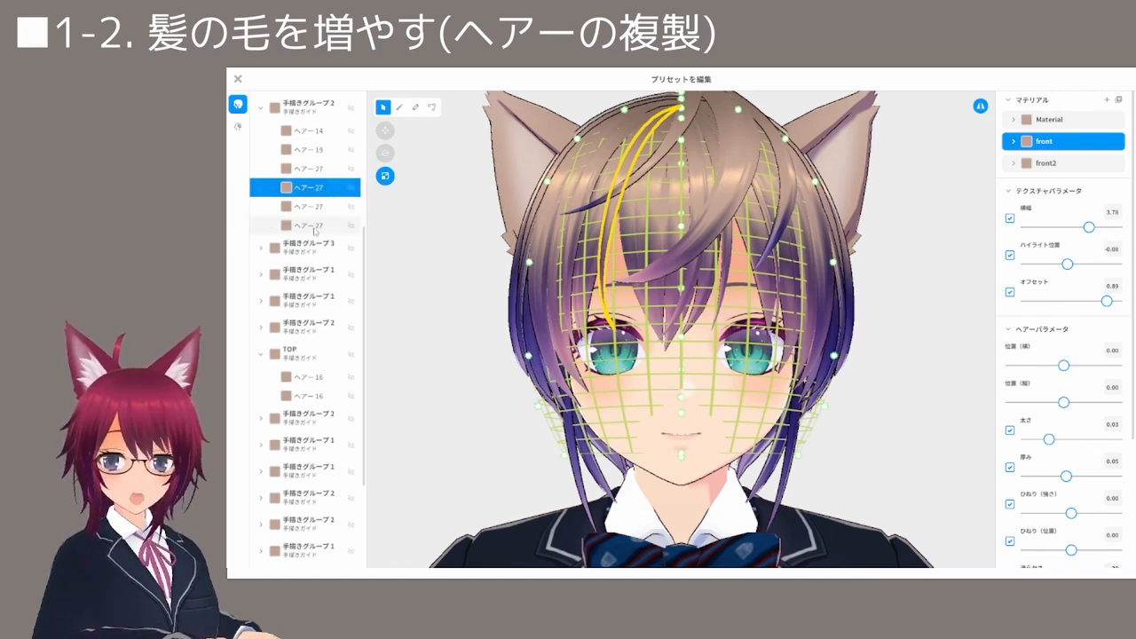
pyautogui.click(315, 227)
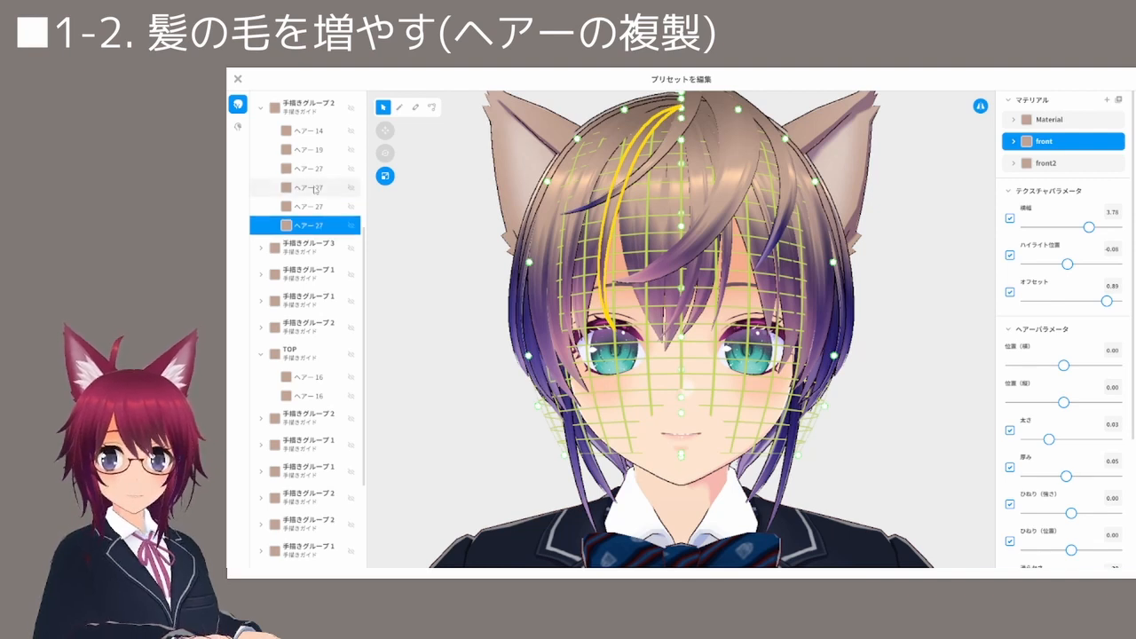
pyautogui.click(316, 190)
pyautogui.click(315, 227)
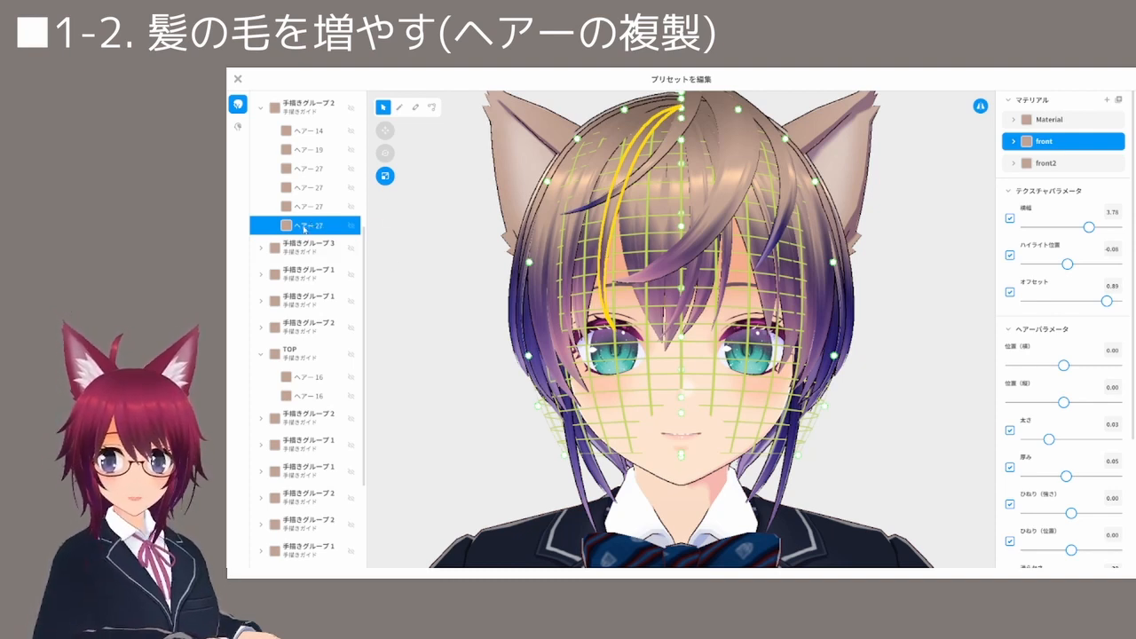
# Shift the copied ヘアー27 strand's tip and upper control points slightly inward toward the face's centre, and deselect the strand
pyautogui.click(432, 108)
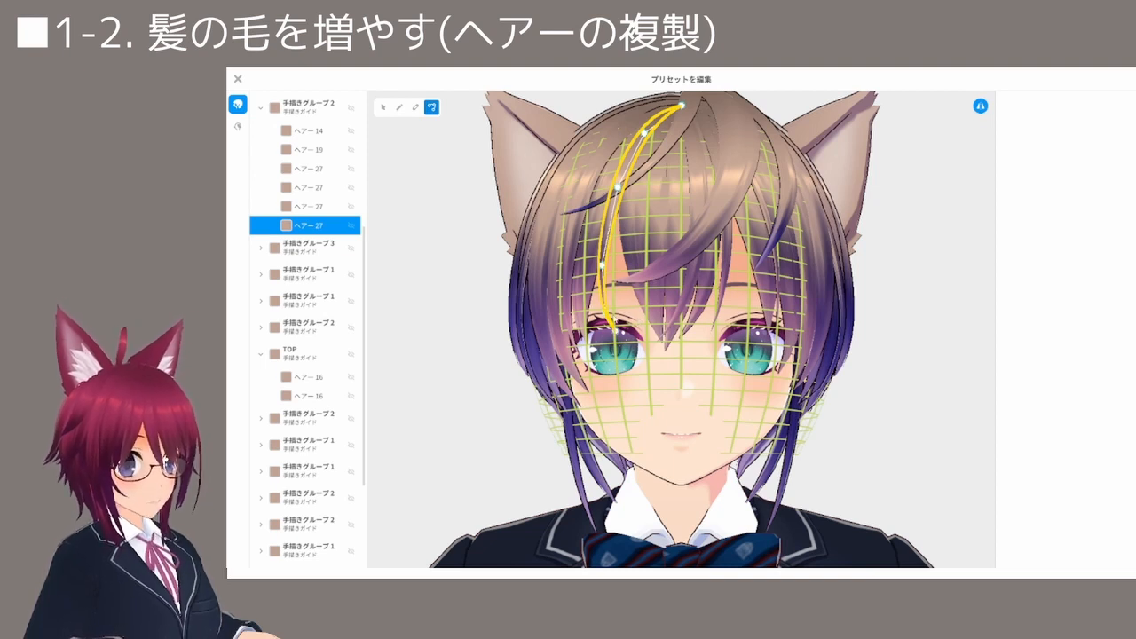
pyautogui.moveTo(615, 333); pyautogui.dragTo(634, 332)
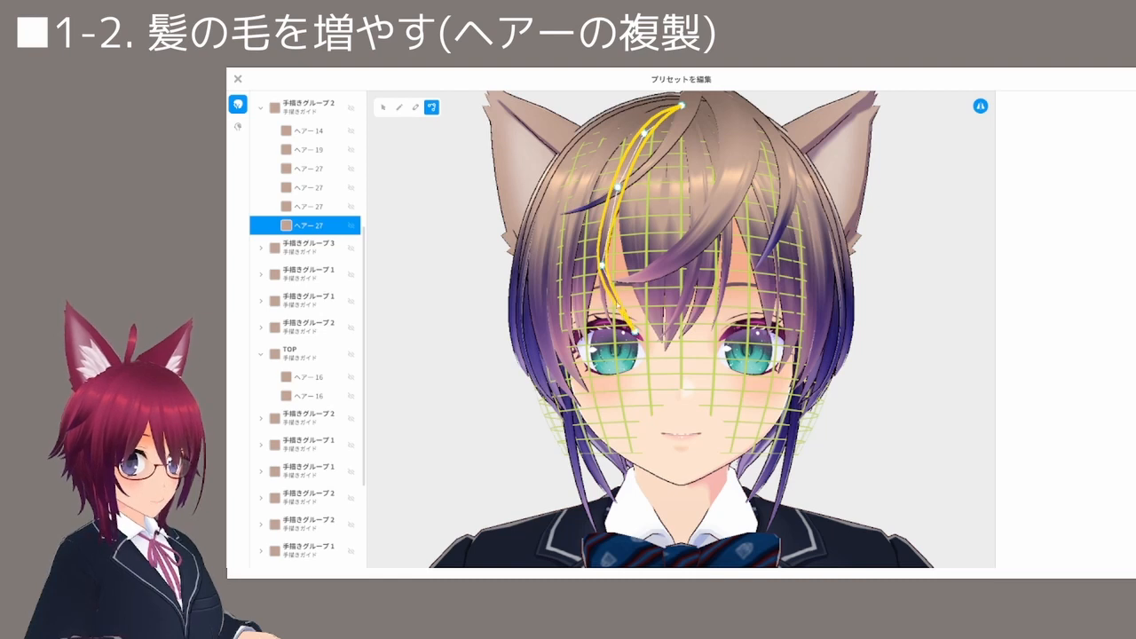
pyautogui.moveTo(602, 265); pyautogui.dragTo(616, 263)
pyautogui.moveTo(617, 187); pyautogui.dragTo(623, 189)
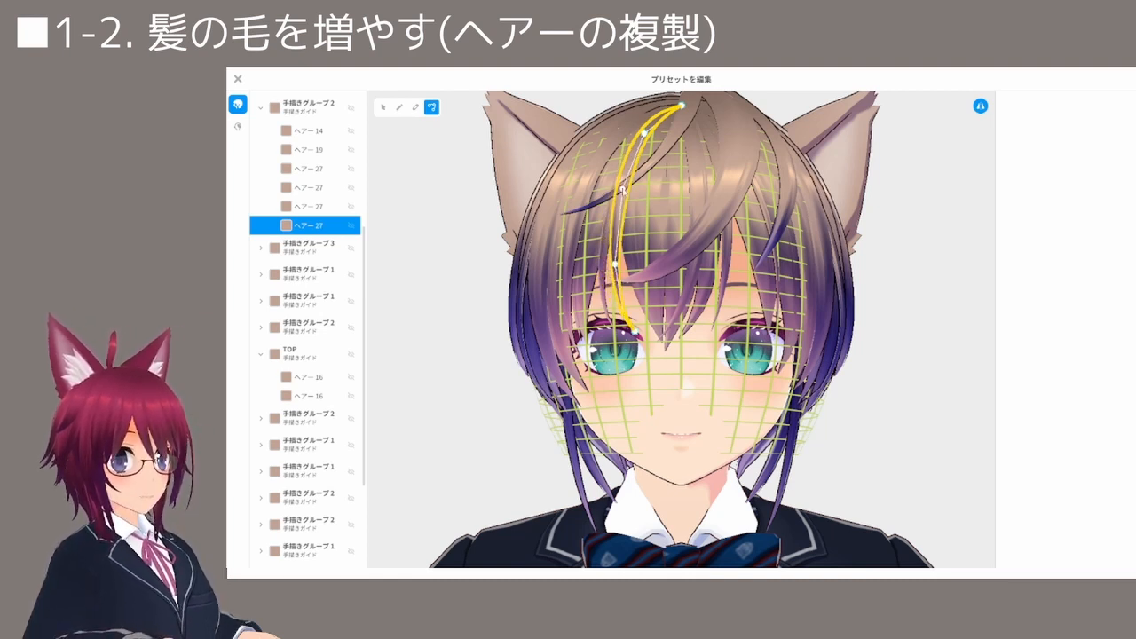
pyautogui.moveTo(645, 133); pyautogui.dragTo(647, 131)
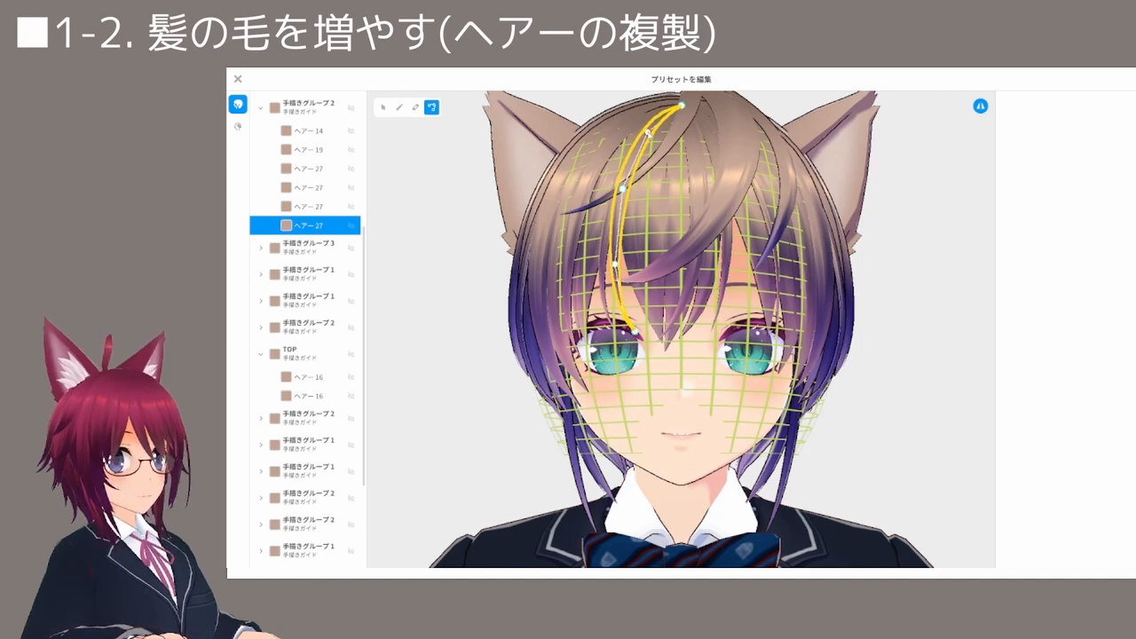
pyautogui.click(455, 260)
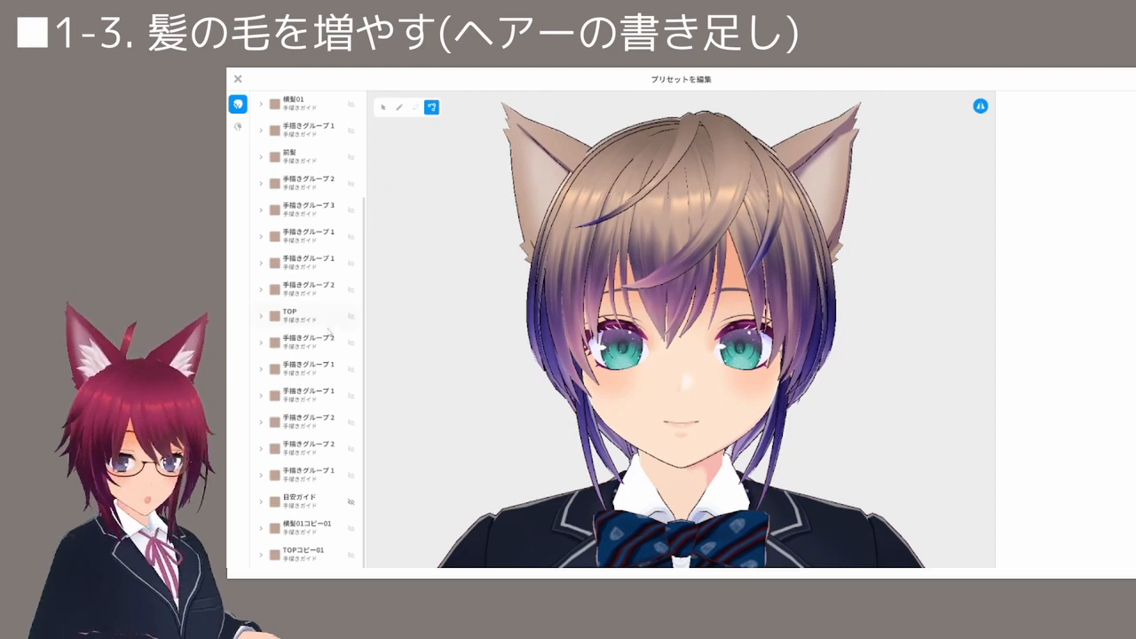
# Create a new hand-drawn hair group and bring its entry at the end of the hair list into view
pyautogui.scroll(3, 328, 331)
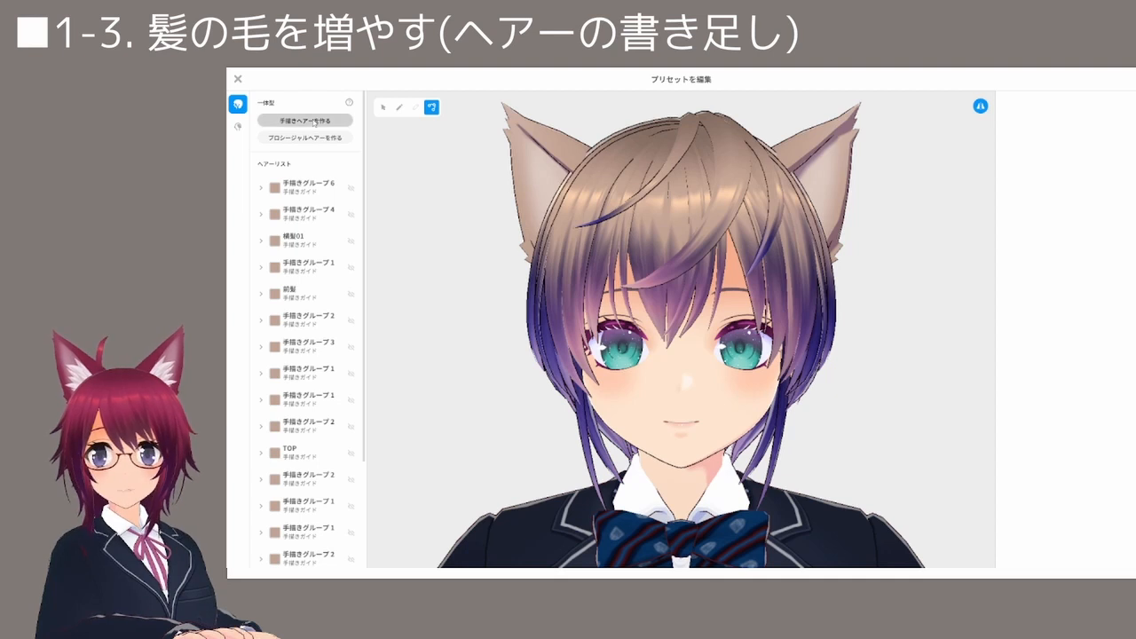
pyautogui.scroll(-3, 329, 295)
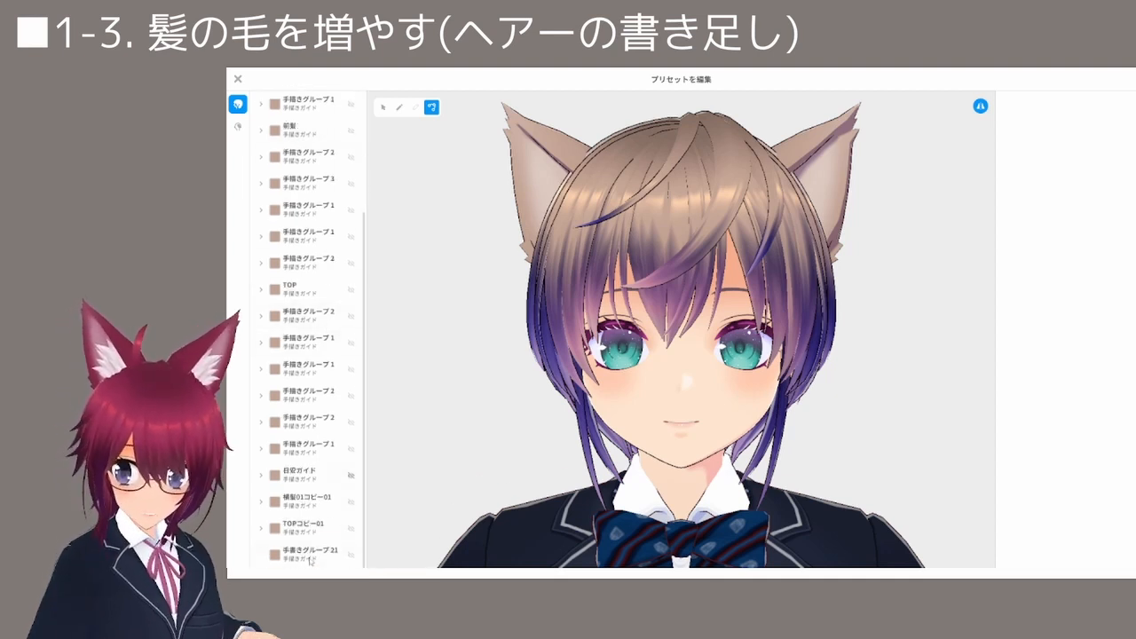
pyautogui.scroll(-1, 304, 557)
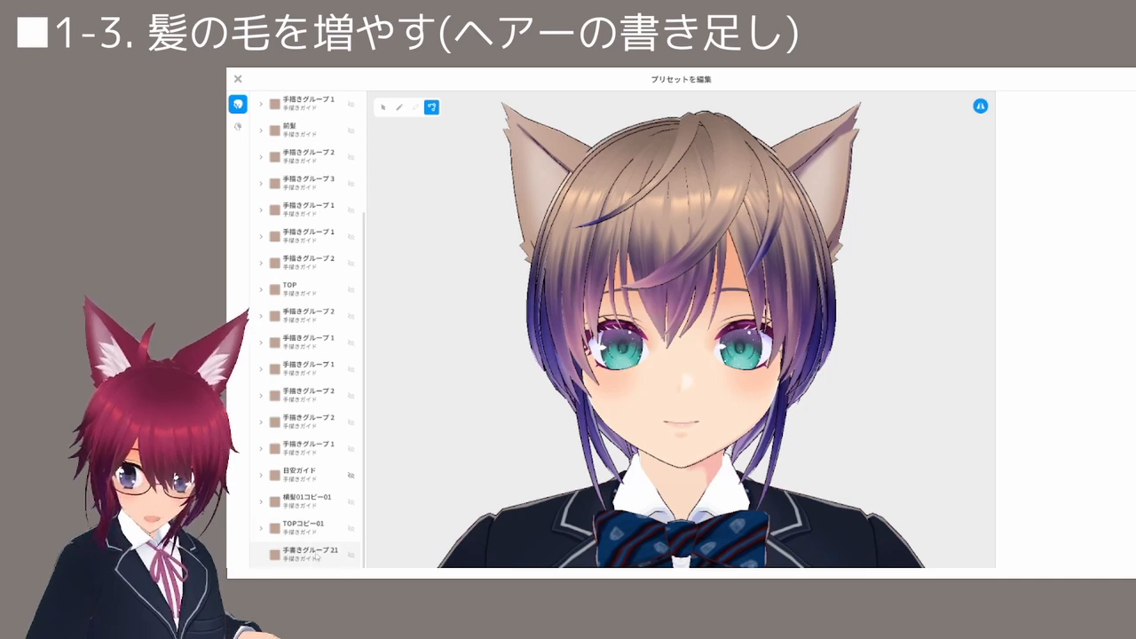
# Rename the new hand-drawn hair group as 頬髪
pyautogui.rightClick(317, 557)
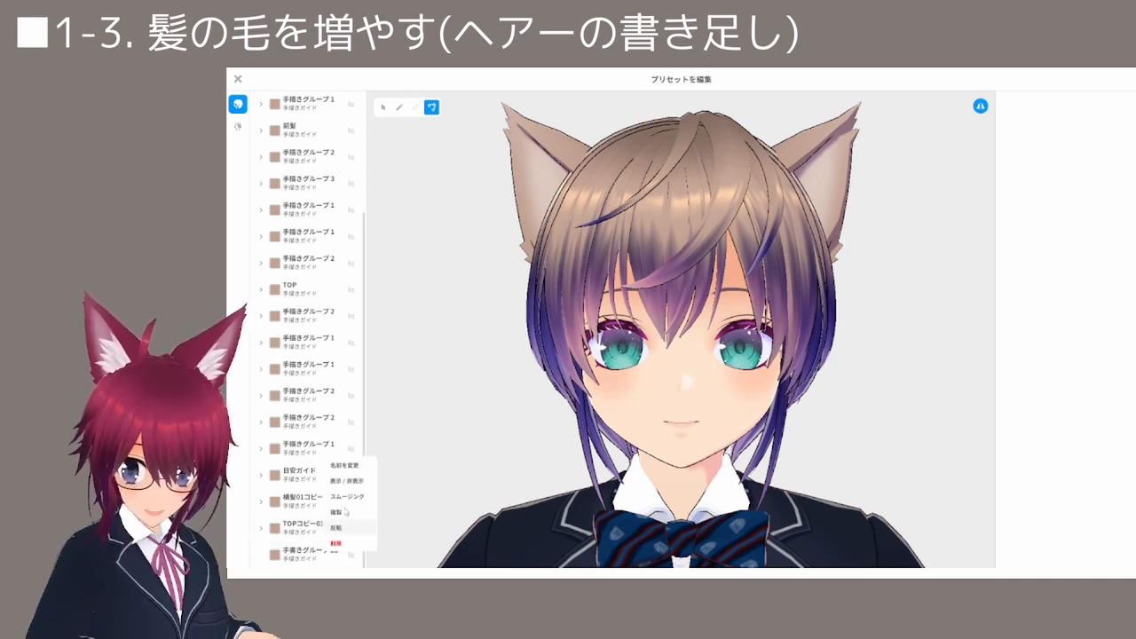
pyautogui.click(357, 467)
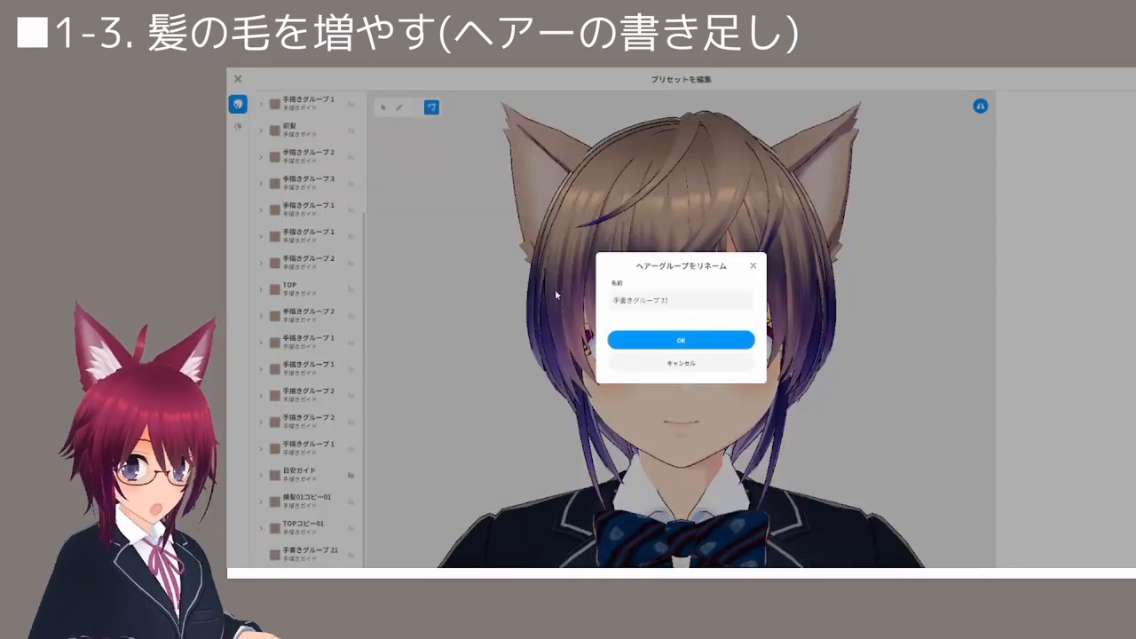
pyautogui.click(676, 302)
pyautogui.press('BackSpace')
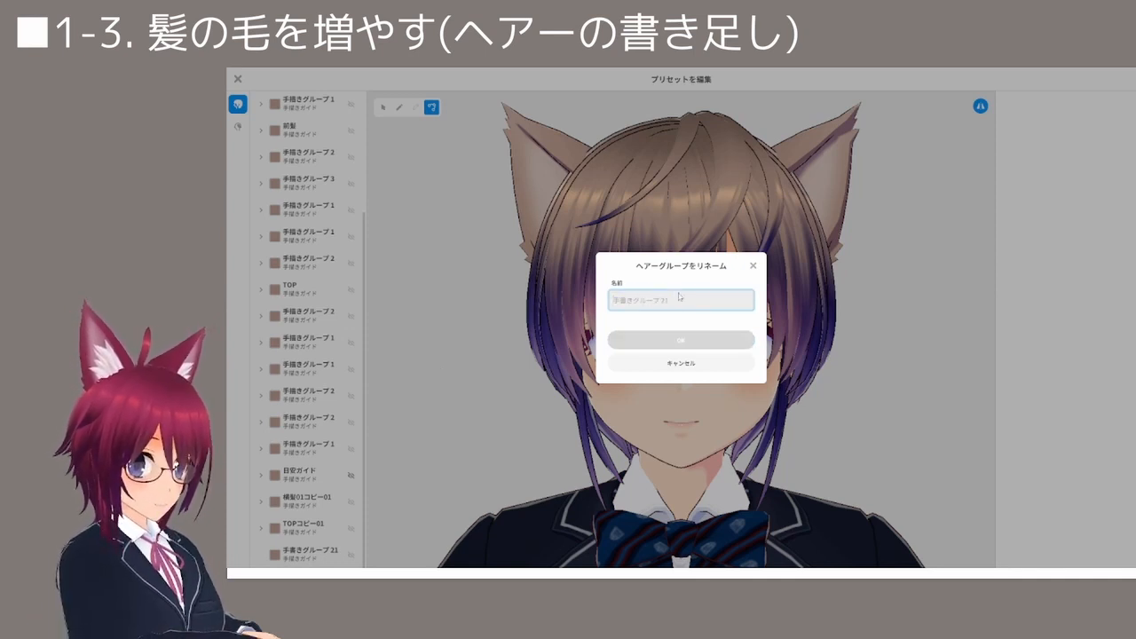
pyautogui.write('横')
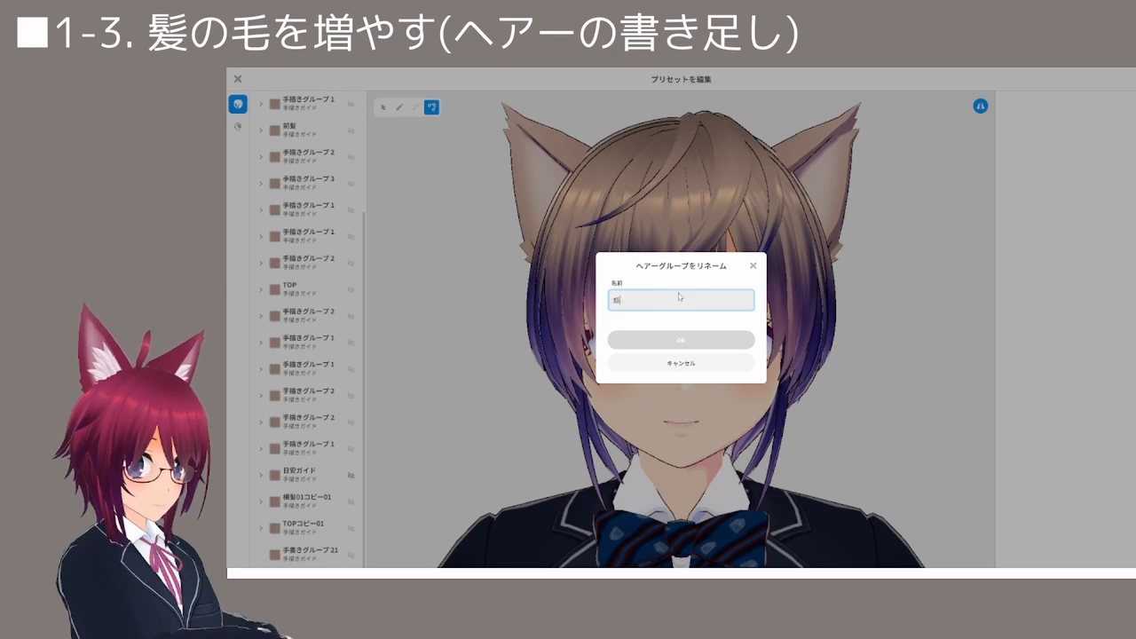
pyautogui.write('髪')
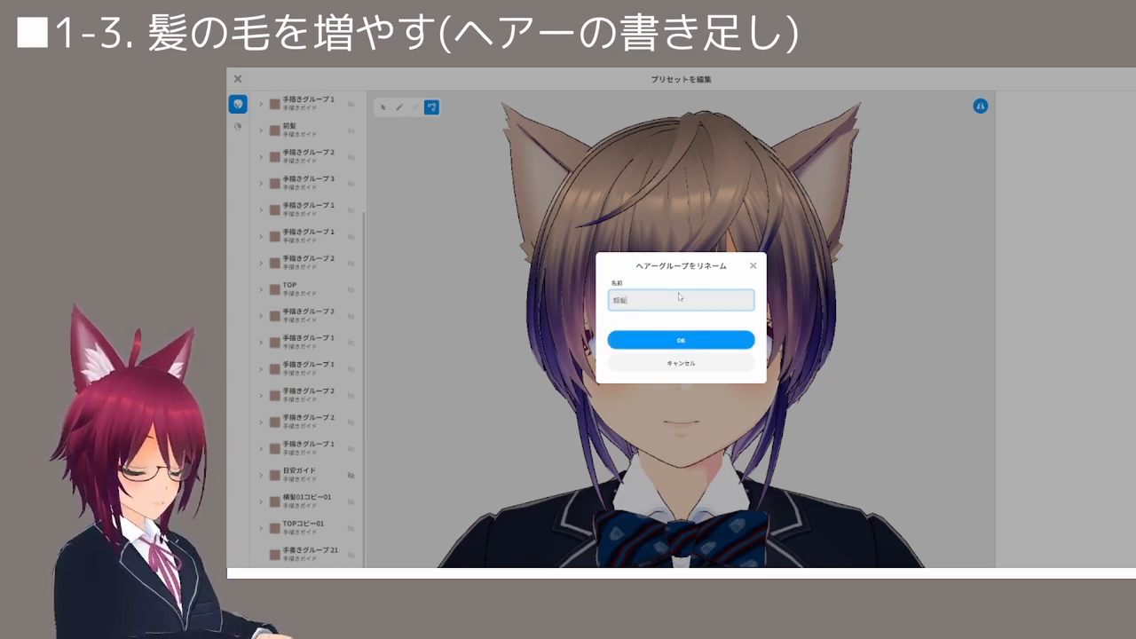
pyautogui.click(680, 341)
# Select the 頬髪 group, show its guide's control points without the scaling handles, and bring the guide parameters into view
pyautogui.click(292, 559)
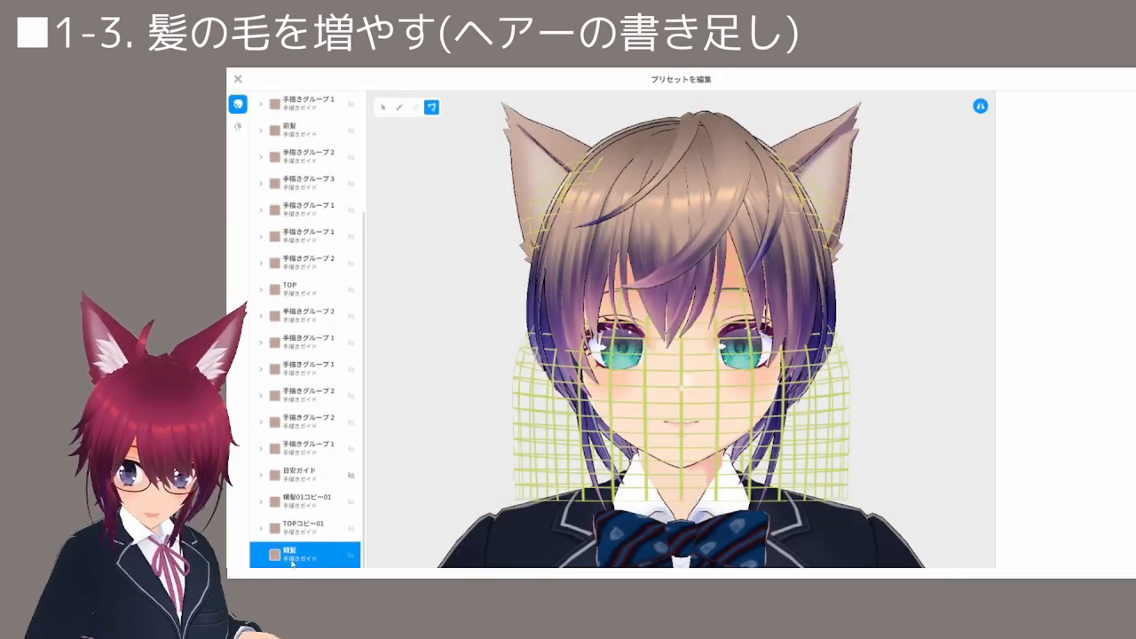
pyautogui.click(385, 108)
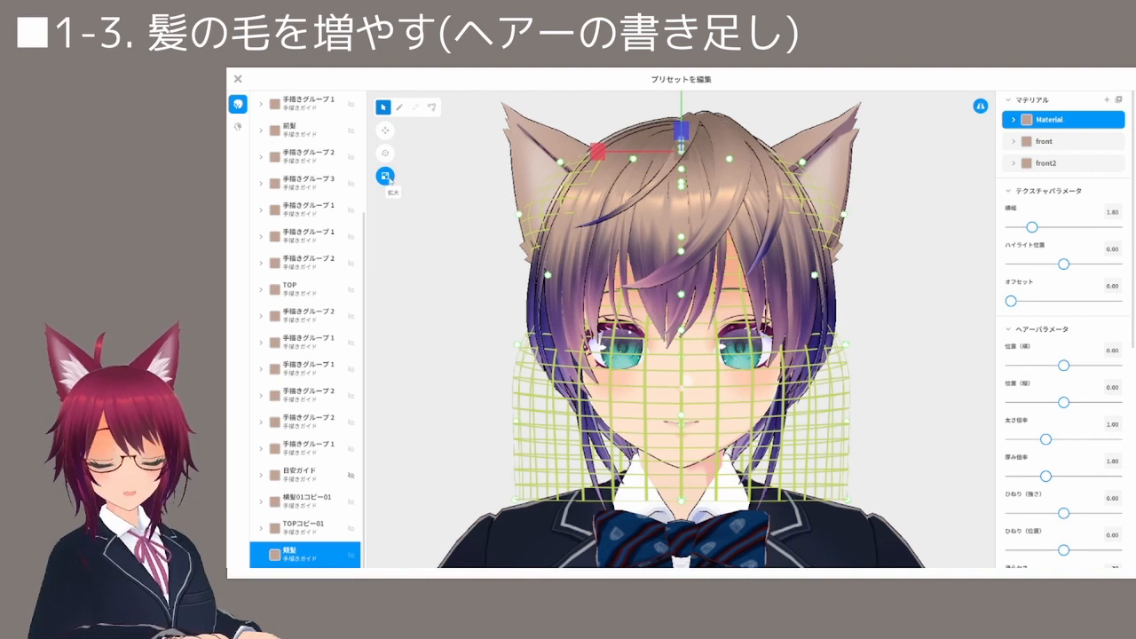
pyautogui.click(384, 176)
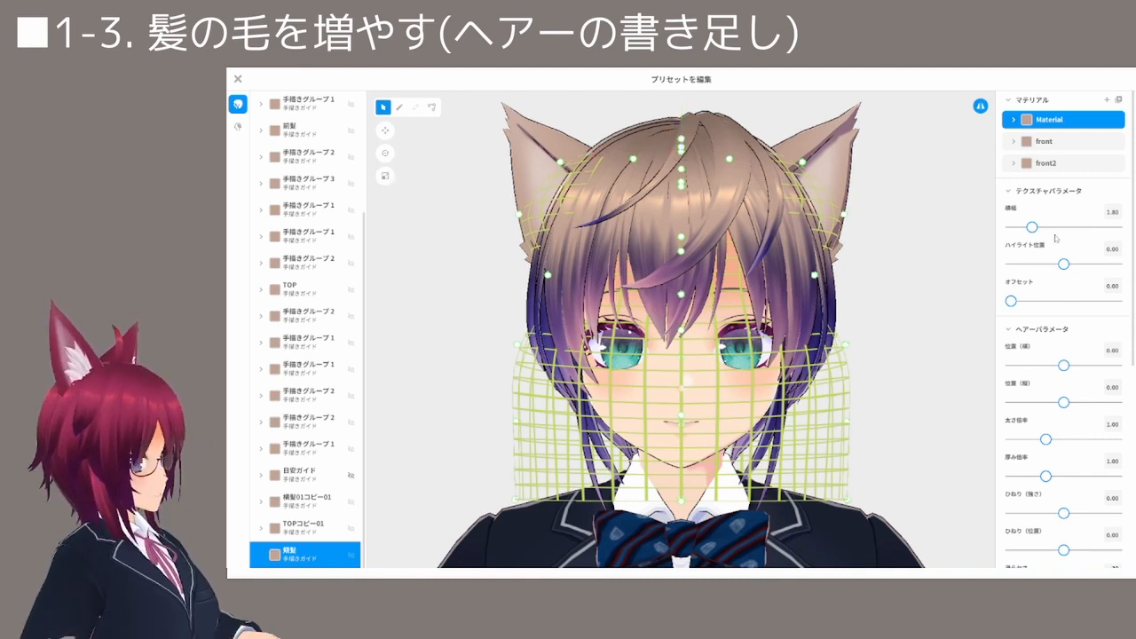
pyautogui.scroll(-10, 1056, 238)
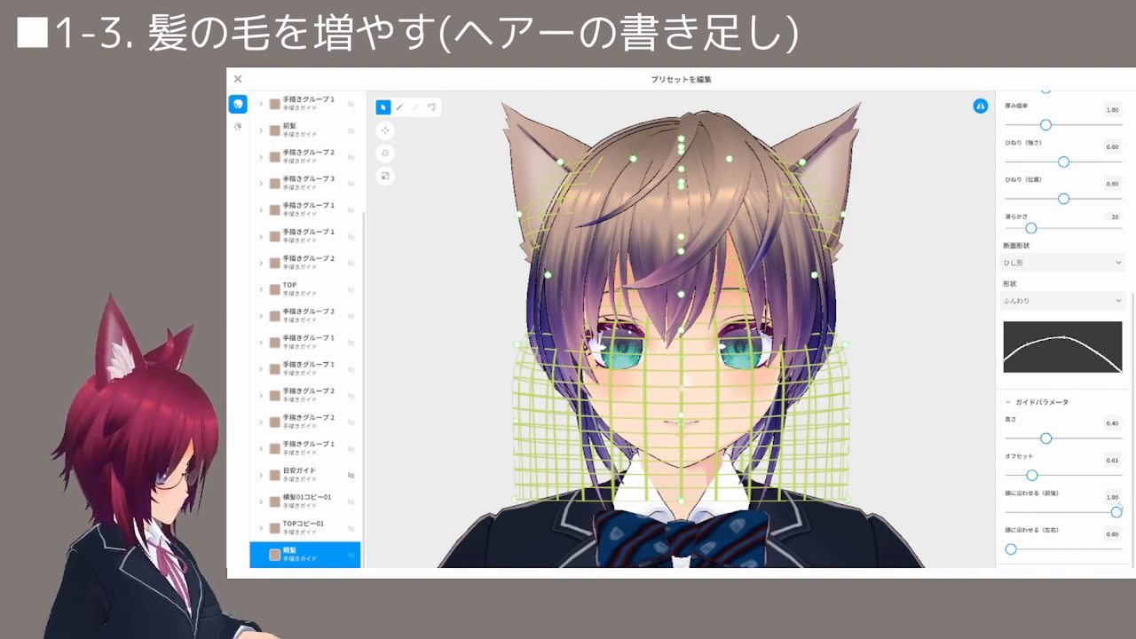
# Try the guide's 頭に沿わせる（前後） at 0.00 in the side view, and restore it to 1.00
pyautogui.moveTo(1116, 513); pyautogui.dragTo(1135, 500)
pyautogui.moveTo(861, 359); pyautogui.dragTo(825, 360, button='right')
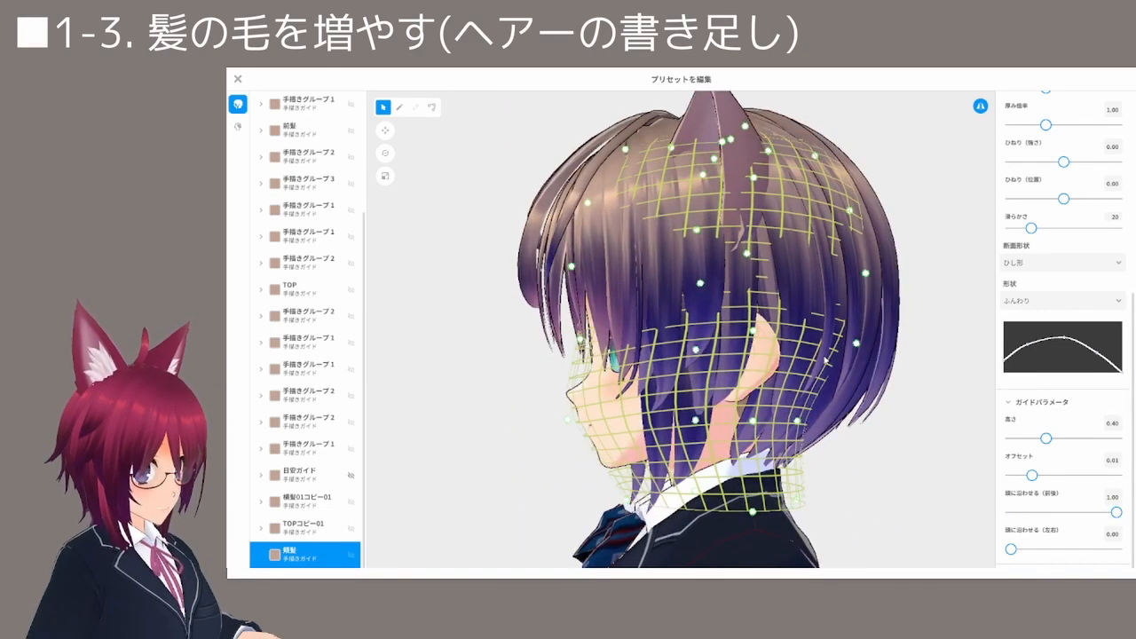
pyautogui.moveTo(1115, 513); pyautogui.dragTo(967, 521)
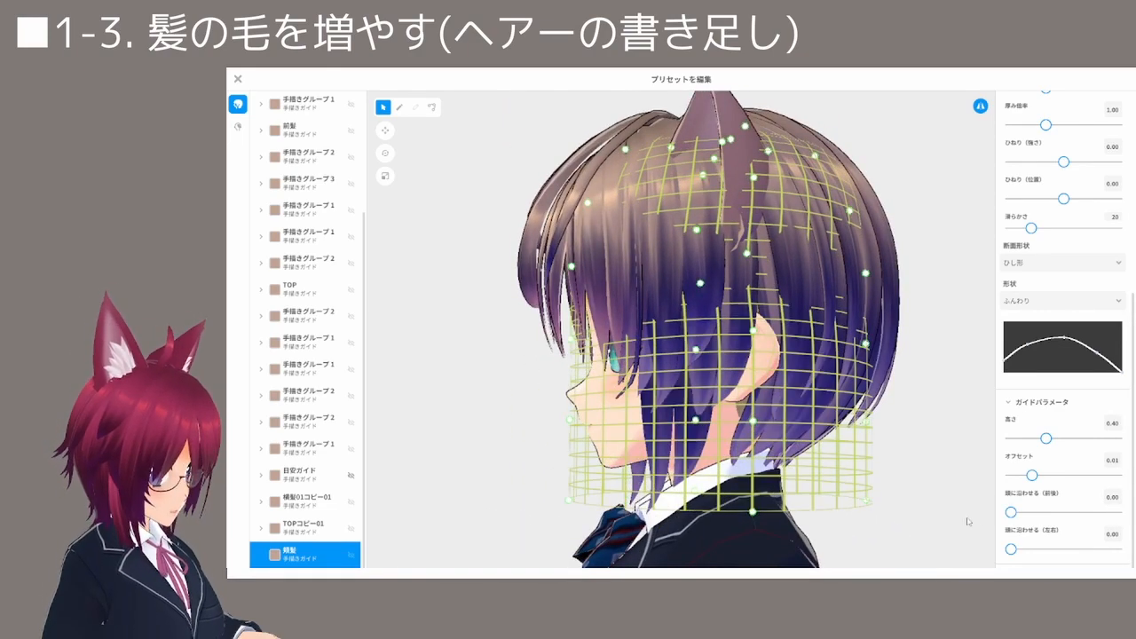
pyautogui.moveTo(1088, 516); pyautogui.dragTo(1135, 513)
pyautogui.moveTo(1060, 524); pyautogui.dragTo(1127, 512)
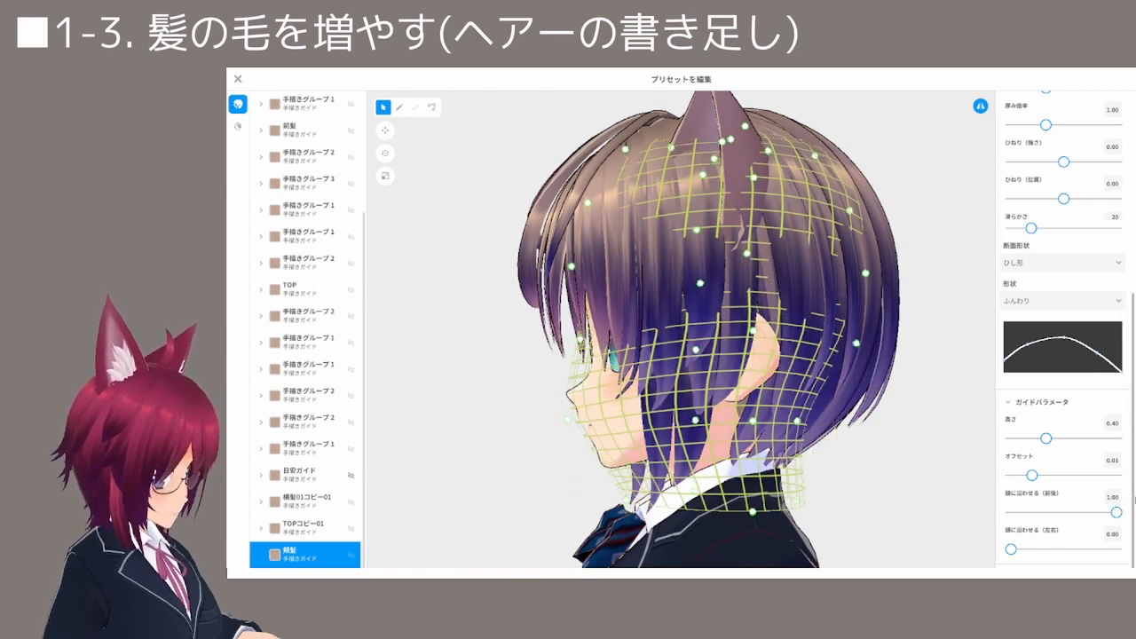
# Set the 頬髪 guide's 頭に沿わせる（左右） to 0.73 and check its fit around the face from several angles
pyautogui.press('1')
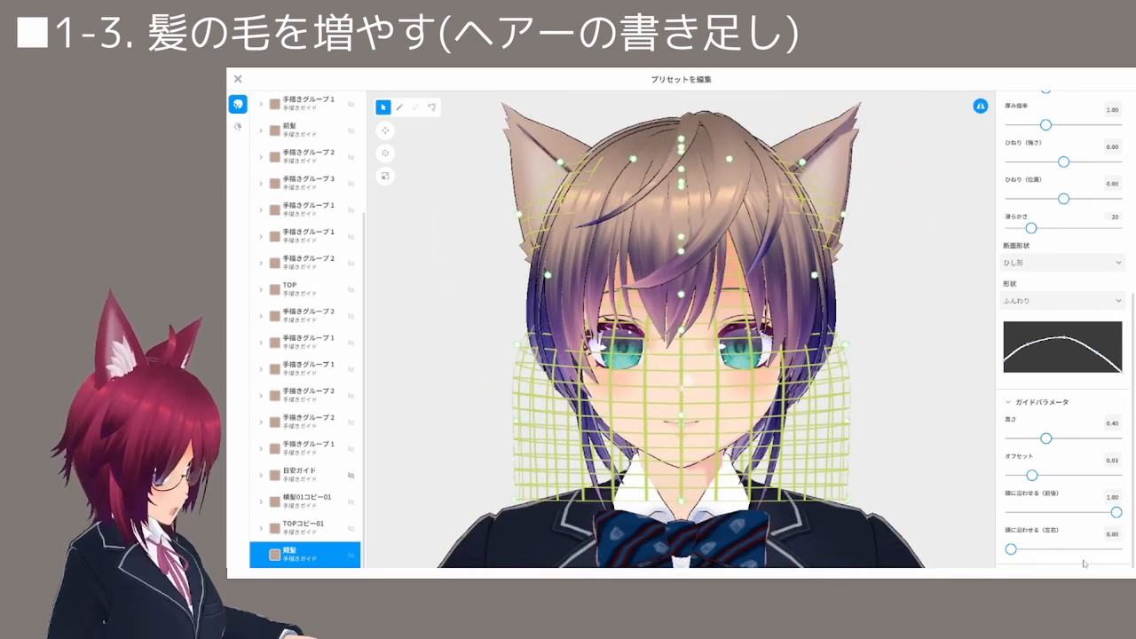
pyautogui.moveTo(1012, 551); pyautogui.dragTo(1089, 550)
pyautogui.moveTo(872, 334); pyautogui.dragTo(847, 333, button='right')
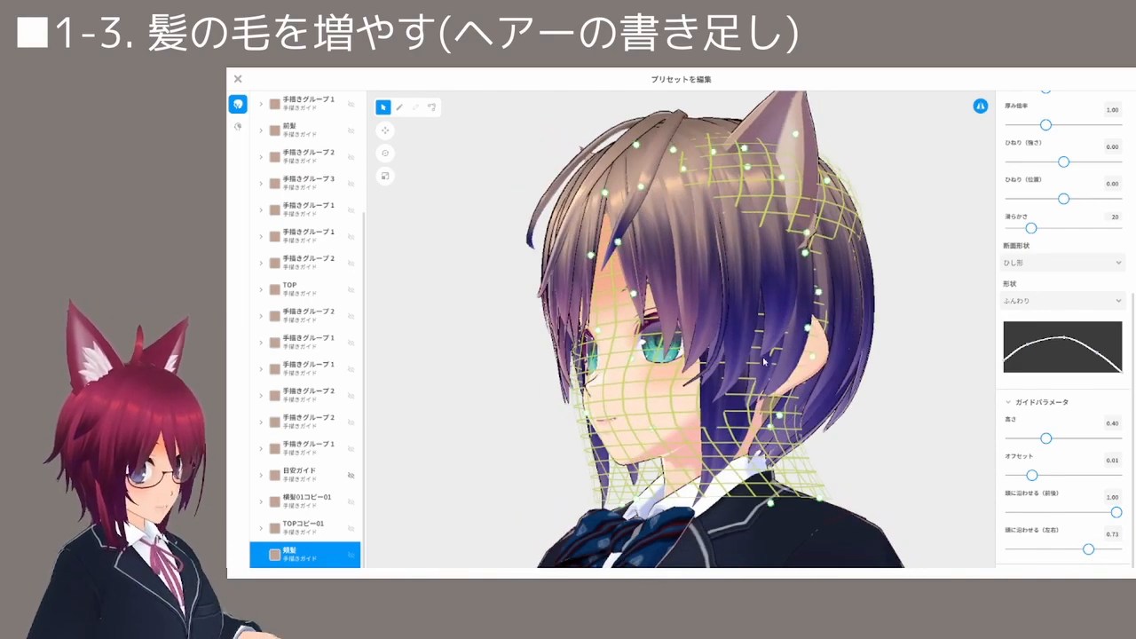
pyautogui.moveTo(765, 363); pyautogui.dragTo(796, 314, button='right')
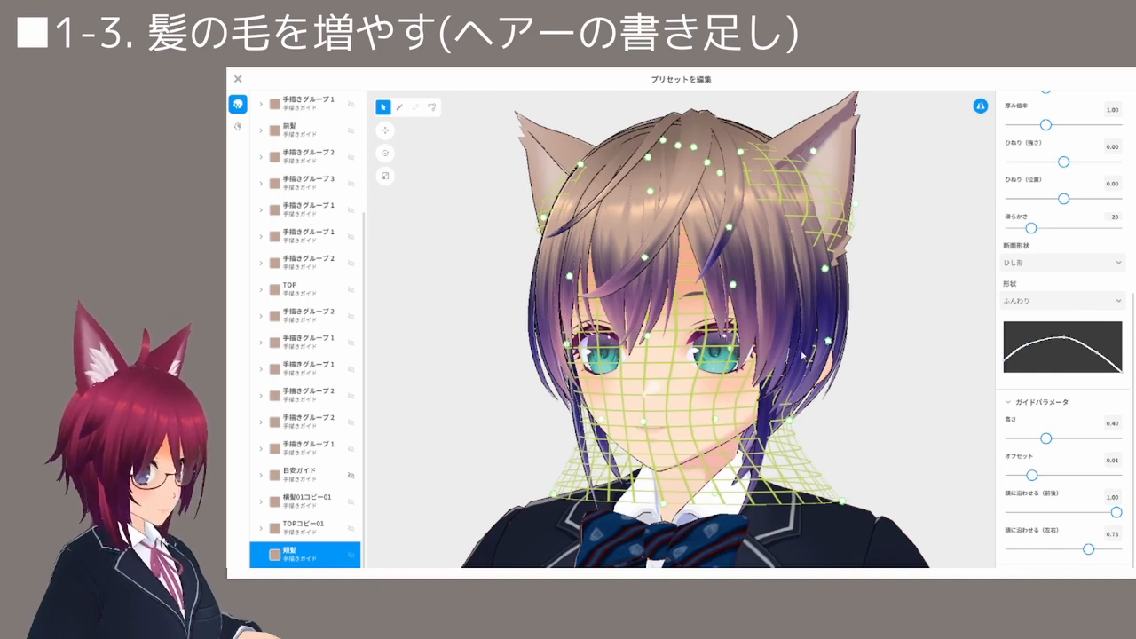
pyautogui.press('1')
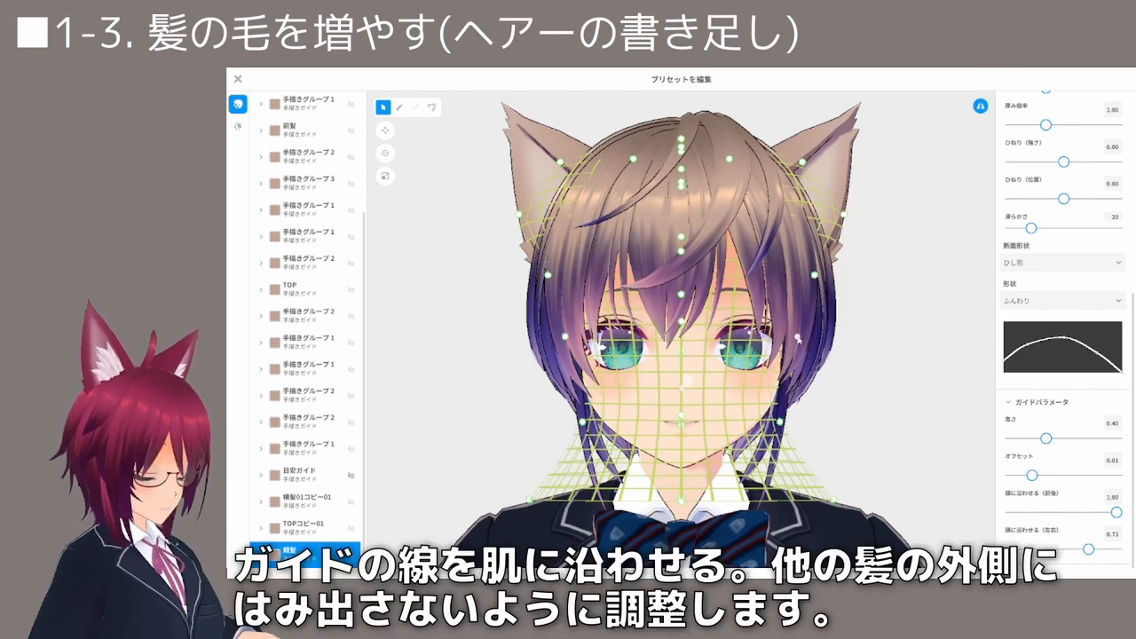
# Pull the 頬髪 guide's side points inward from the top of the head to the jaw, keeping the guide inside the other hair
pyautogui.moveTo(807, 342); pyautogui.dragTo(799, 336)
pyautogui.moveTo(809, 275); pyautogui.dragTo(802, 271)
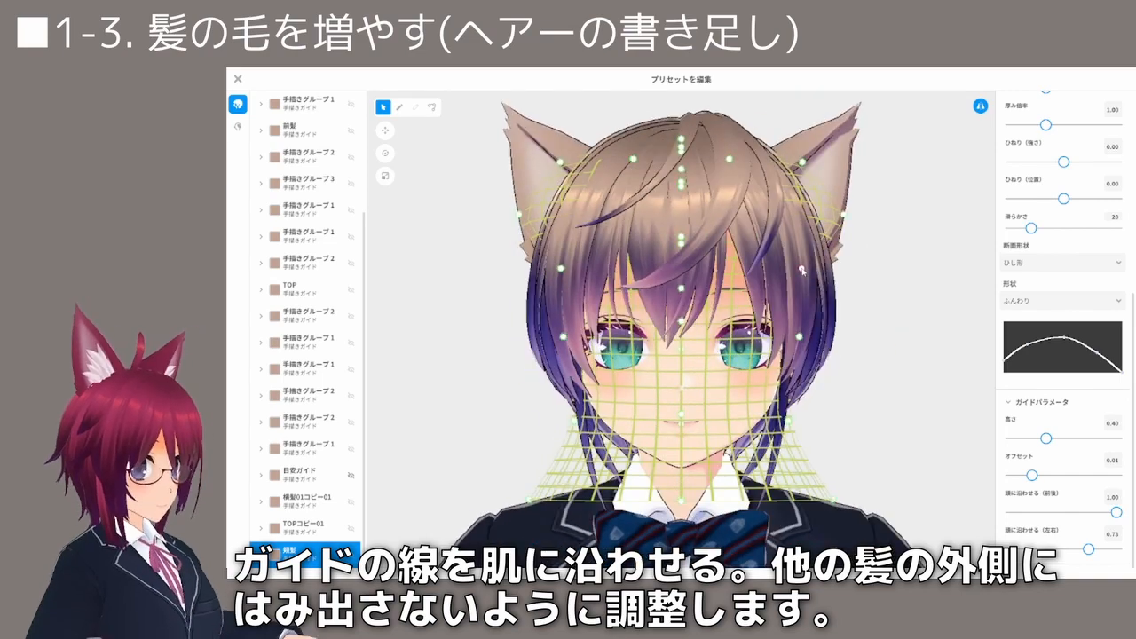
pyautogui.moveTo(842, 215); pyautogui.dragTo(792, 216)
pyautogui.moveTo(815, 308); pyautogui.dragTo(781, 433, button='right')
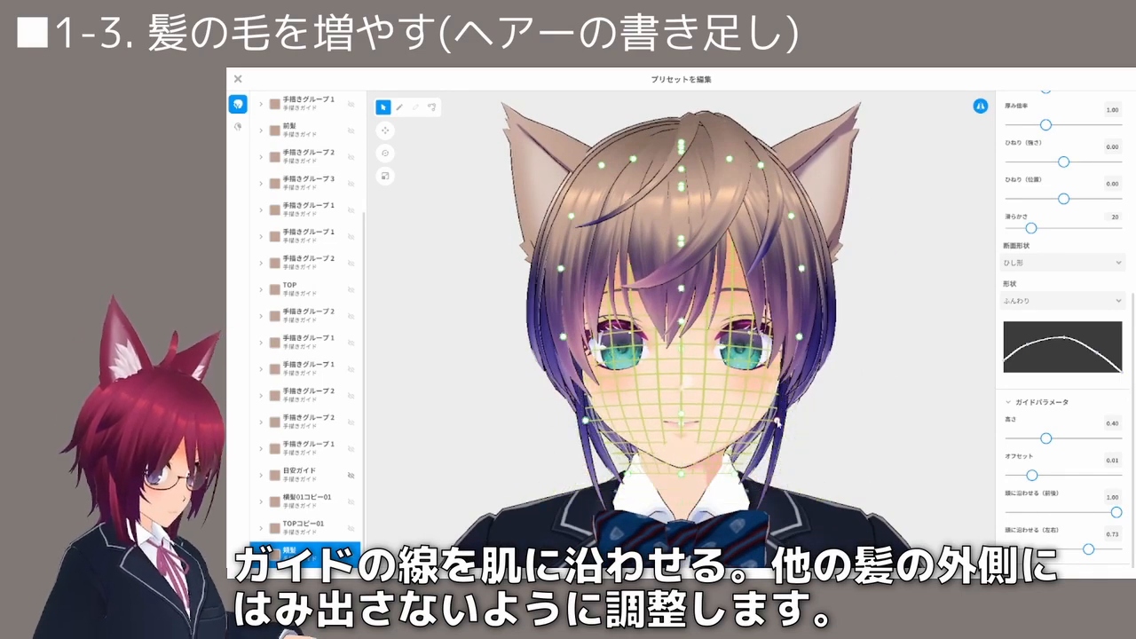
# Adjust the 頬髪 guide's back and front points in the side view, bringing the eye, mouth and chin points closer to the face
pyautogui.moveTo(829, 406); pyautogui.dragTo(791, 411, button='right')
pyautogui.moveTo(864, 333); pyautogui.dragTo(850, 328)
pyautogui.moveTo(802, 413); pyautogui.dragTo(879, 417)
pyautogui.moveTo(582, 333); pyautogui.dragTo(596, 328)
pyautogui.moveTo(628, 465); pyautogui.dragTo(635, 467)
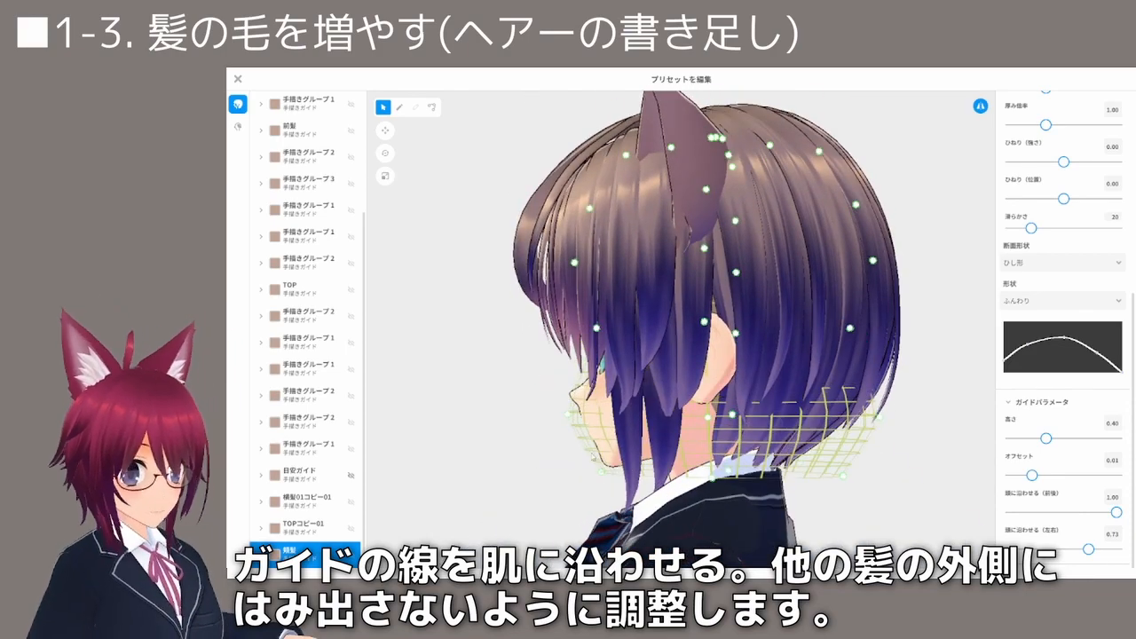
pyautogui.moveTo(568, 413); pyautogui.dragTo(575, 414)
# Raise the 頬髪 guide's cheek-level side points and bring its front point closer to the nose, checking side and front views
pyautogui.moveTo(577, 413); pyautogui.dragTo(781, 406, button='right')
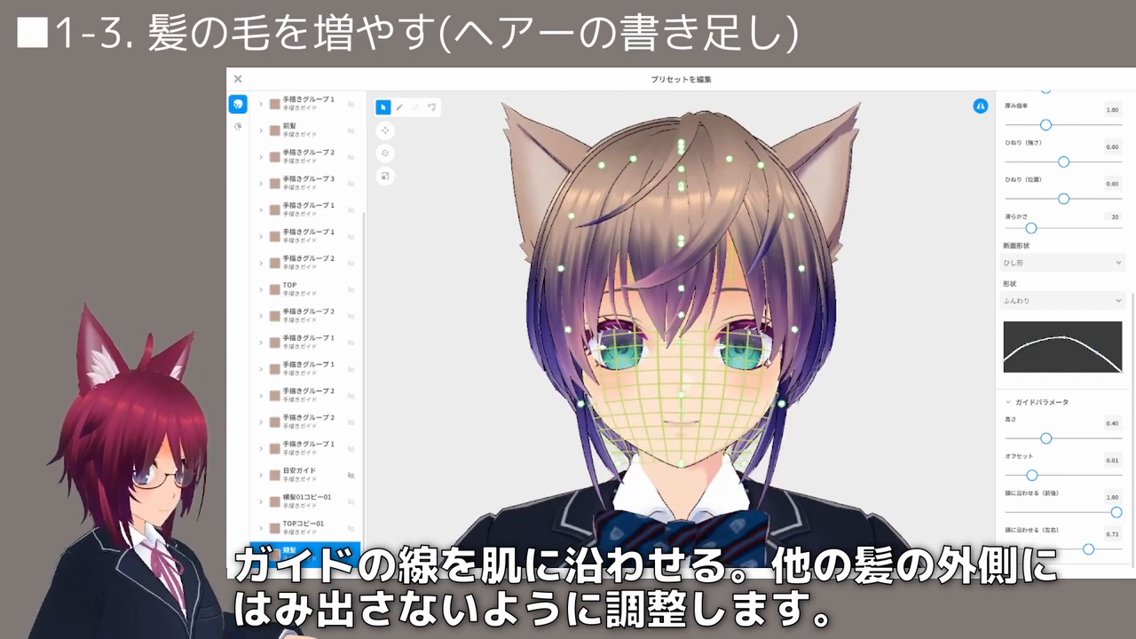
pyautogui.moveTo(783, 341); pyautogui.dragTo(551, 388, button='right')
pyautogui.moveTo(551, 388); pyautogui.dragTo(569, 389)
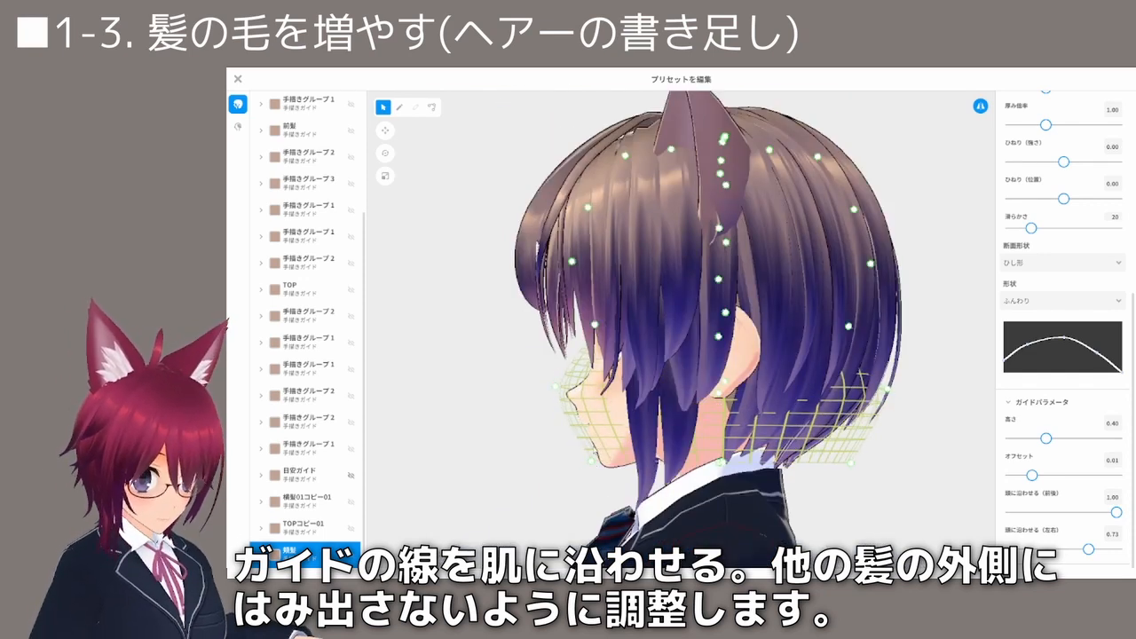
pyautogui.moveTo(570, 388); pyautogui.dragTo(783, 391, button='right')
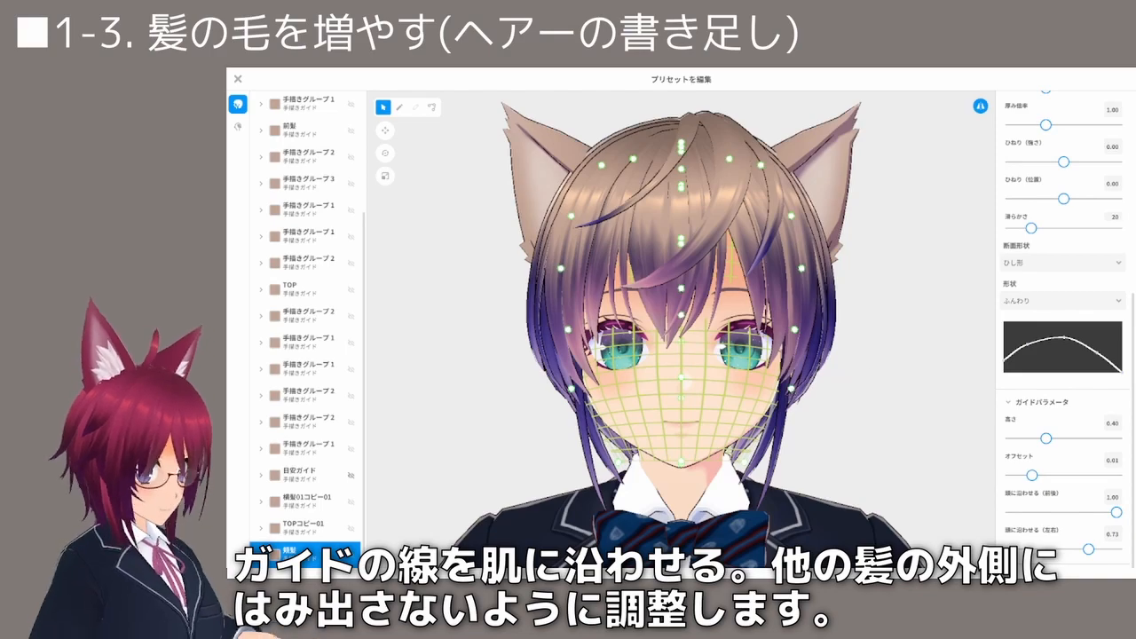
pyautogui.moveTo(845, 307)
pyautogui.mouseDown(button='right')
pyautogui.moveTo(816, 299)
pyautogui.moveTo(843, 309)
pyautogui.moveTo(831, 320)
pyautogui.moveTo(846, 302)
pyautogui.moveTo(831, 322)
pyautogui.mouseUp(button='right')
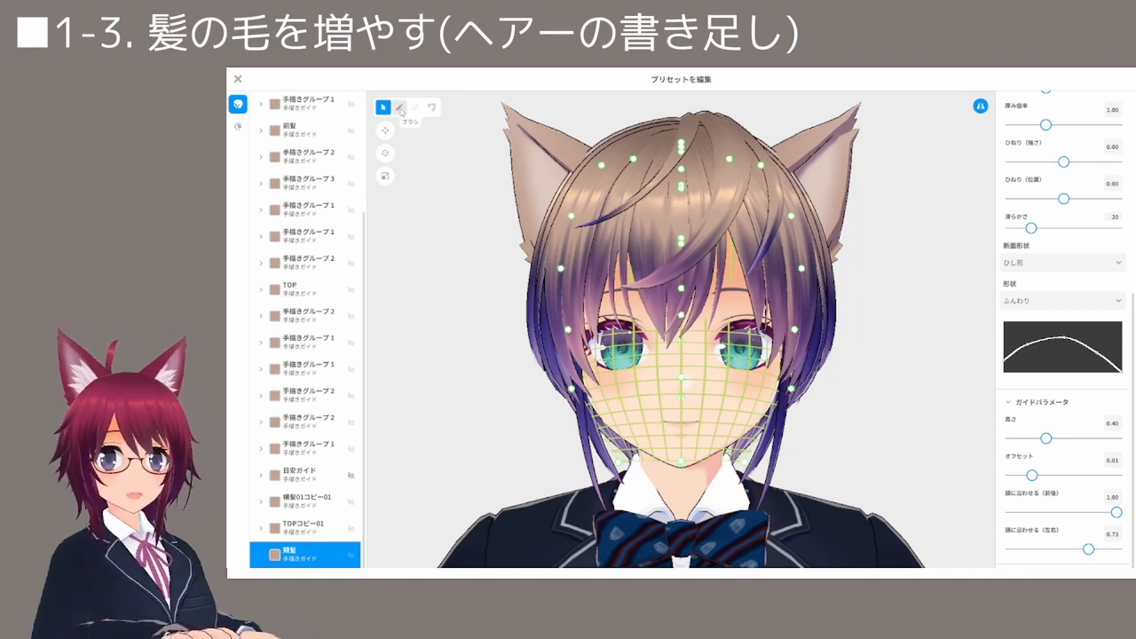
# Try a mirrored brush strand from the cheek toward the chin, undo it, and set the brush's 太さ to 0.01
pyautogui.click(401, 107)
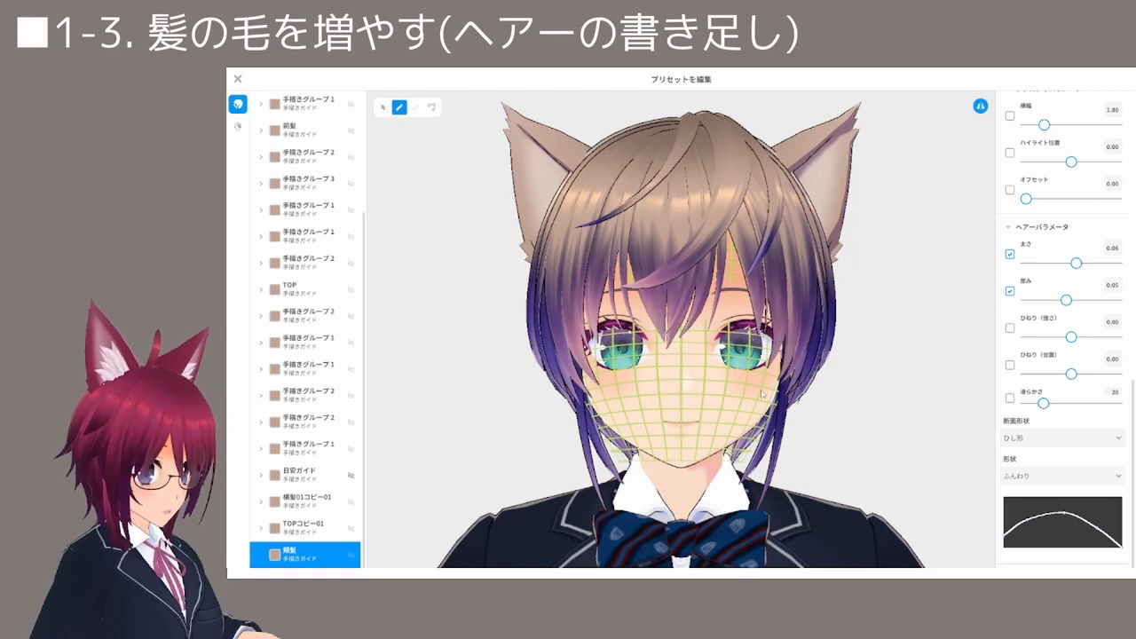
pyautogui.moveTo(762, 392); pyautogui.dragTo(701, 441)
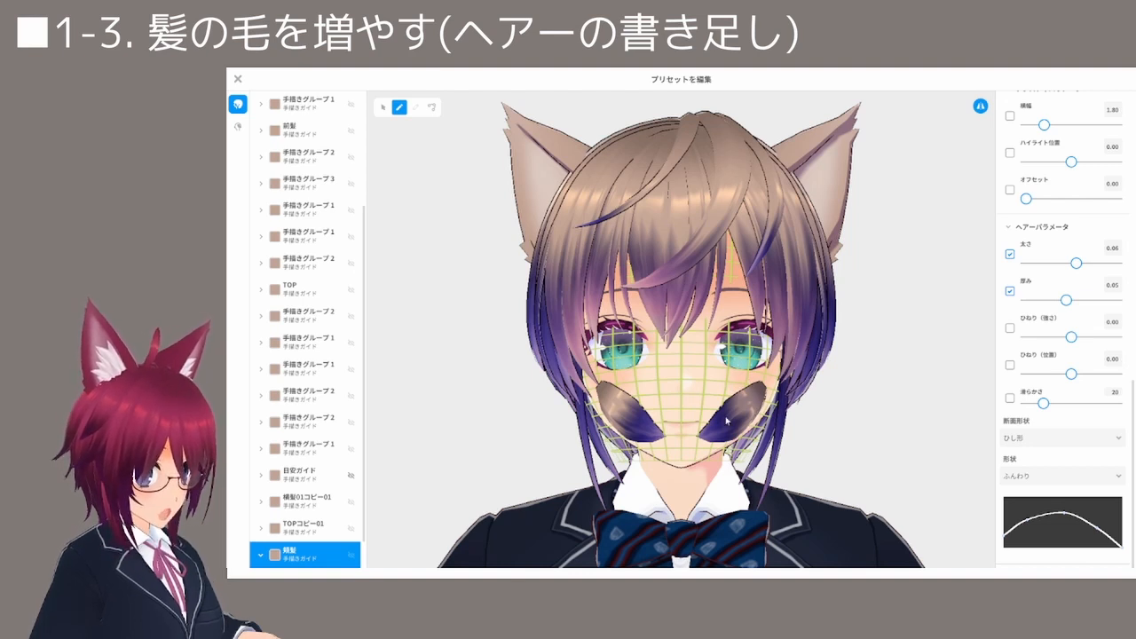
pyautogui.hotkey('ctrl', 'z')
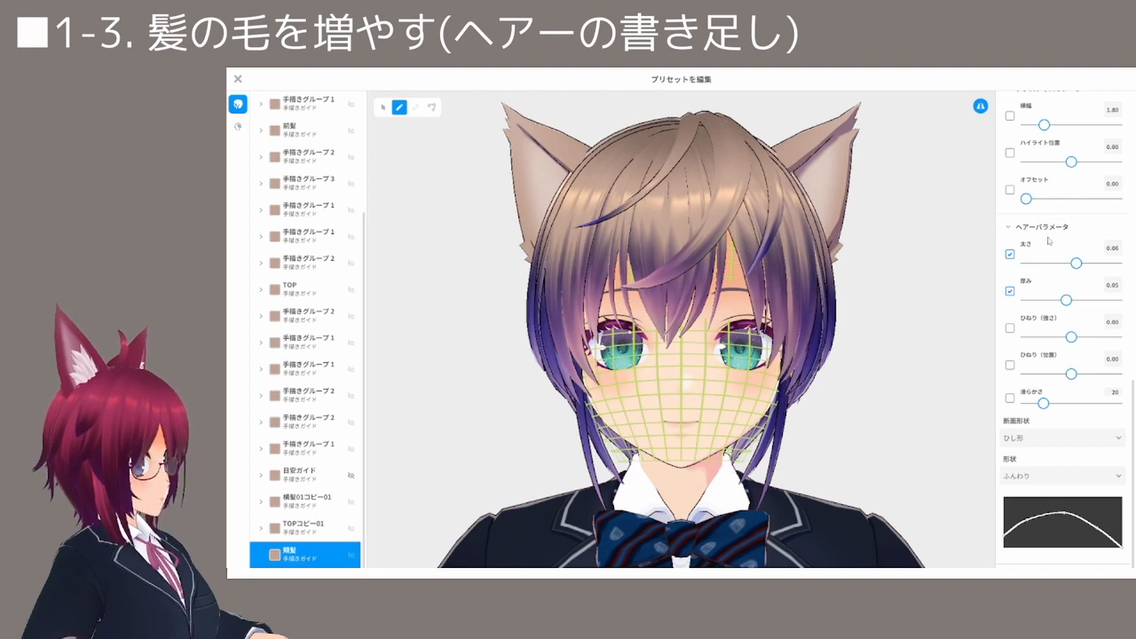
pyautogui.moveTo(1077, 264); pyautogui.dragTo(1010, 264)
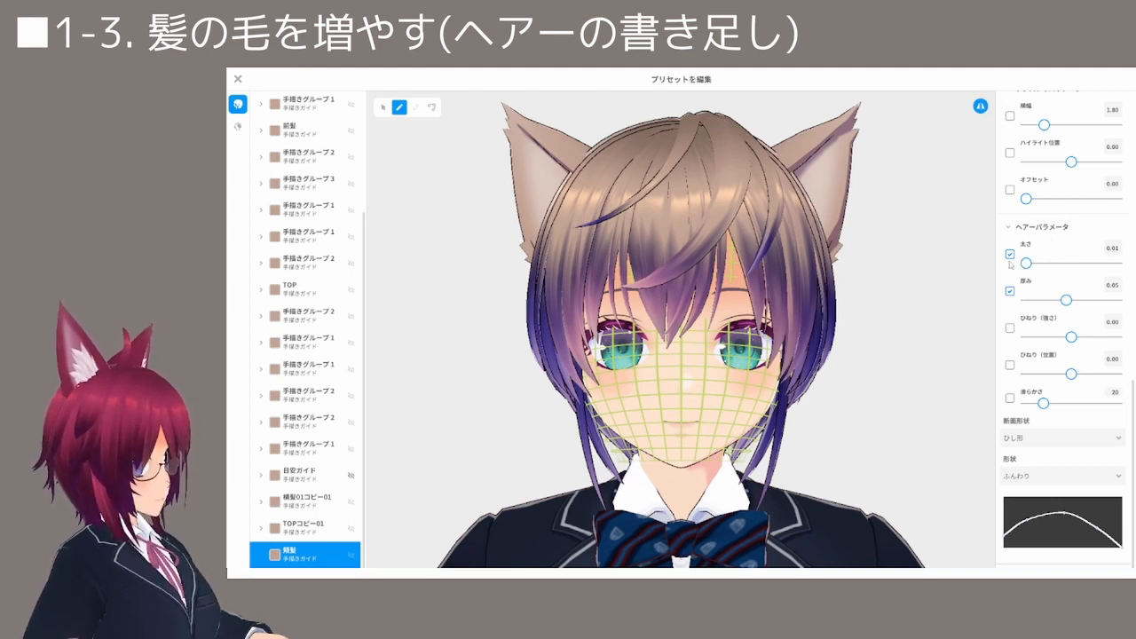
# Set the brush's 厚み to 0.01, try a short mirrored strand on the cheek and undo it
pyautogui.moveTo(1066, 300); pyautogui.dragTo(1020, 299)
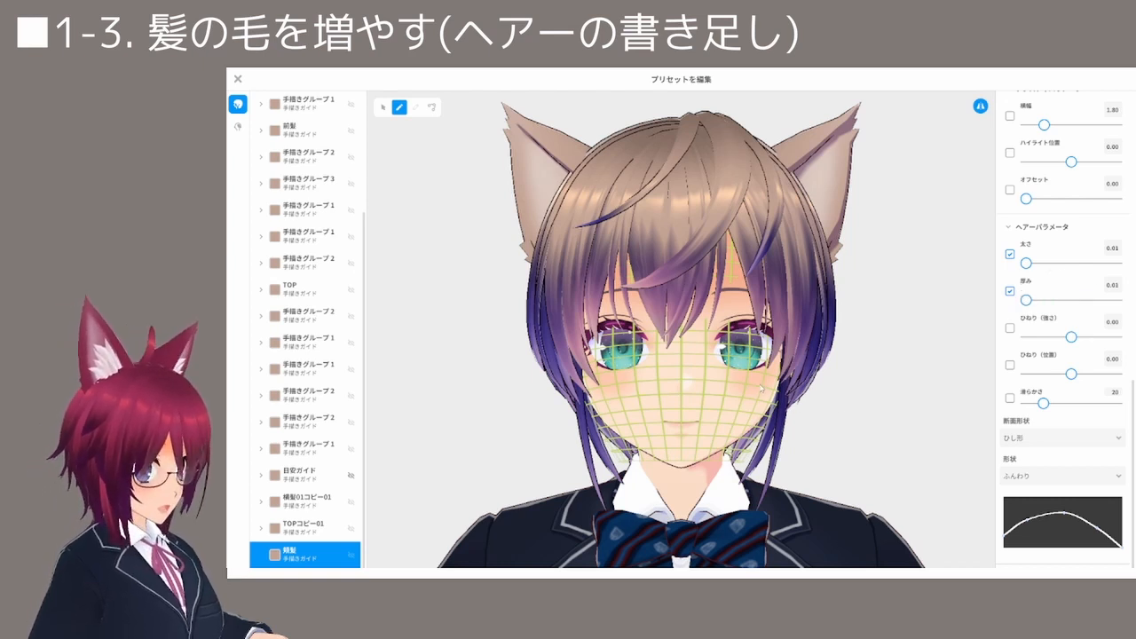
pyautogui.moveTo(751, 391); pyautogui.dragTo(730, 424)
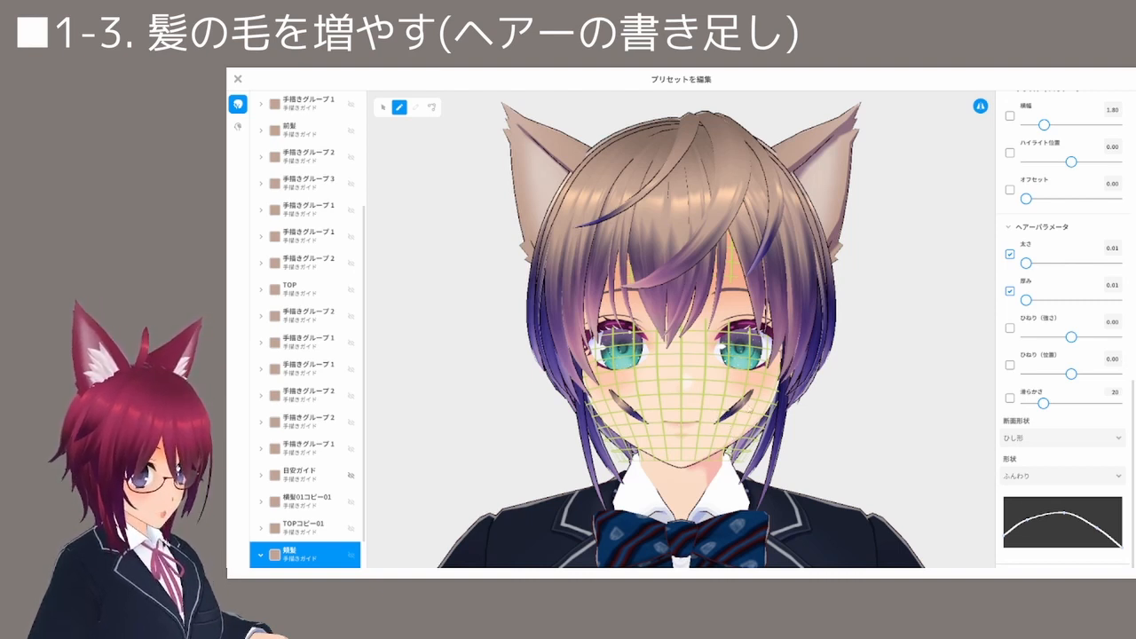
pyautogui.hotkey('ctrl', 'z')
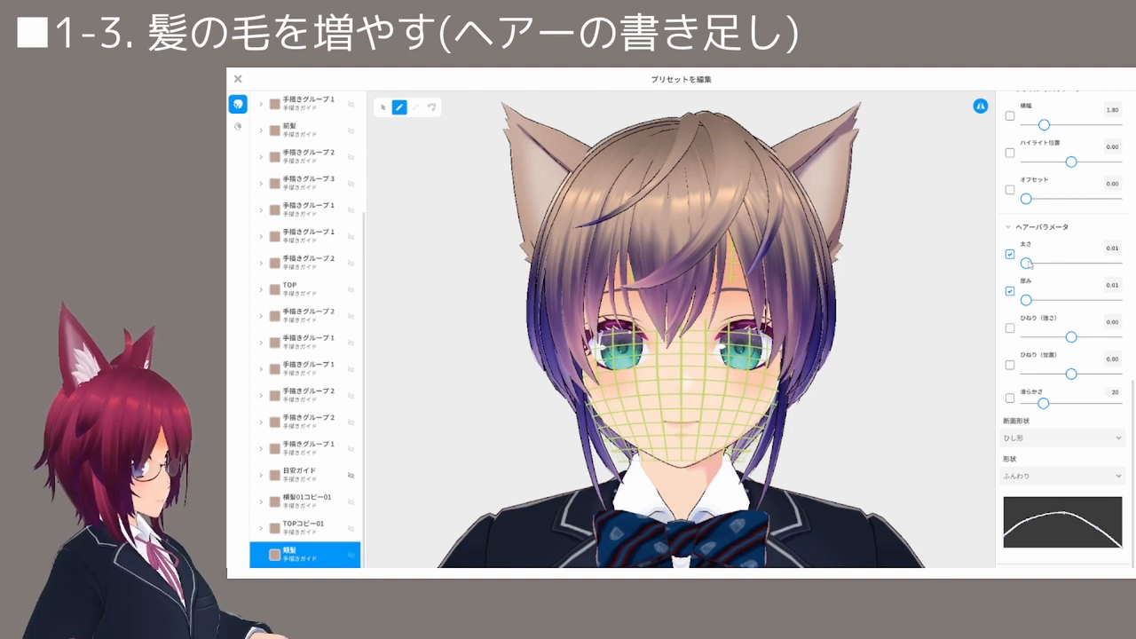
# Set the brush's 太さ to 0.02, trying mirrored strands from the cheek toward the chin and undoing each one
pyautogui.moveTo(1026, 262); pyautogui.dragTo(1045, 263)
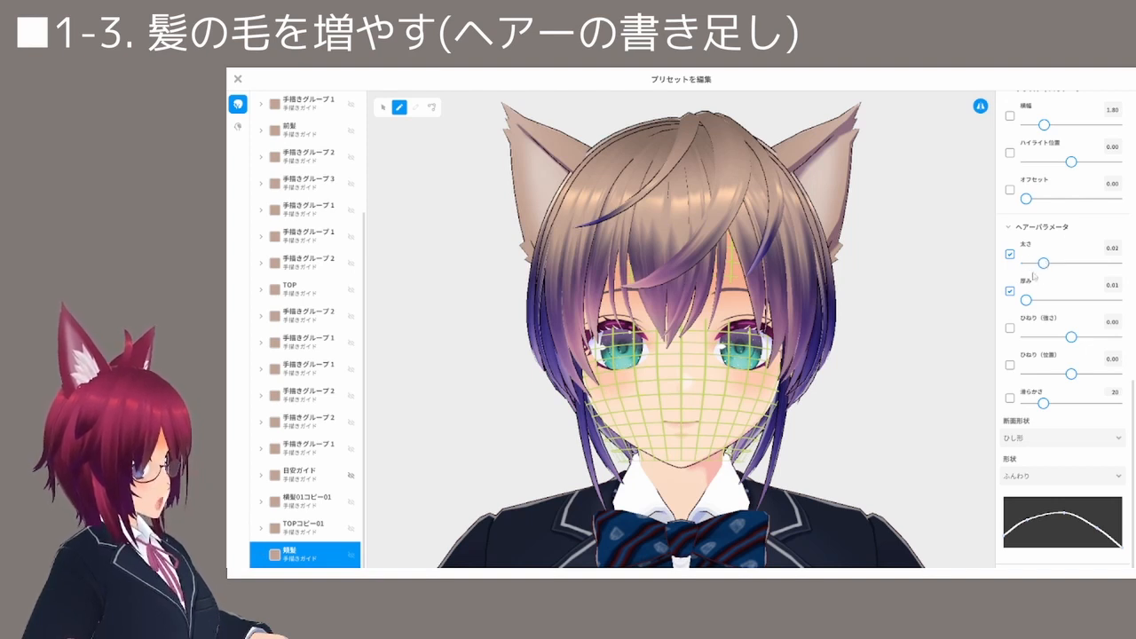
pyautogui.moveTo(763, 384); pyautogui.dragTo(687, 434)
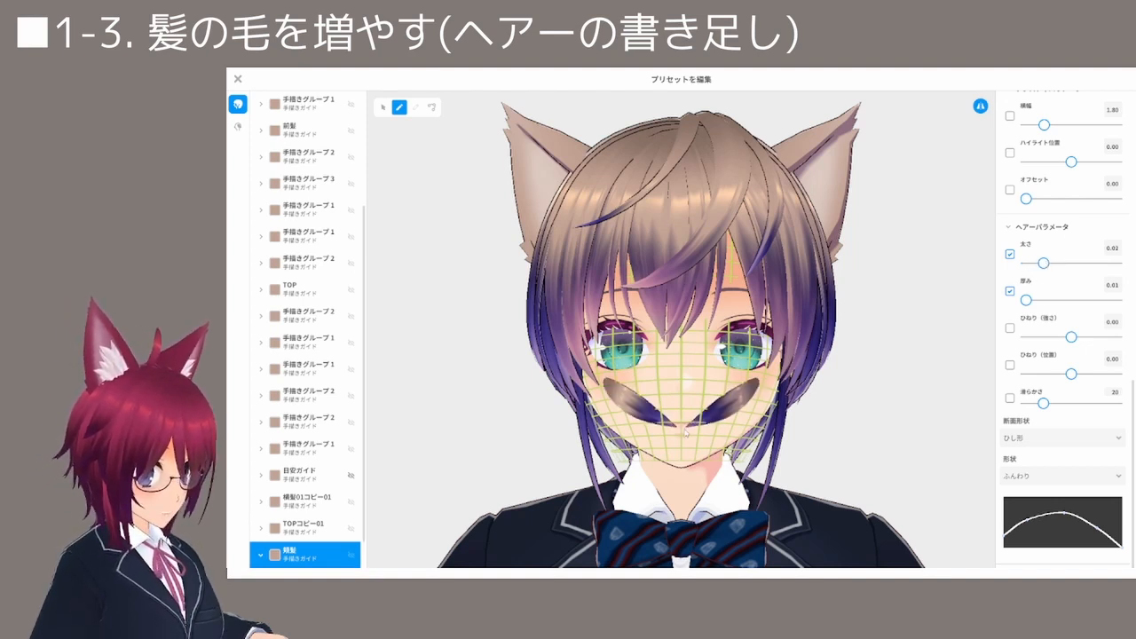
pyautogui.hotkey('ctrl', 'z')
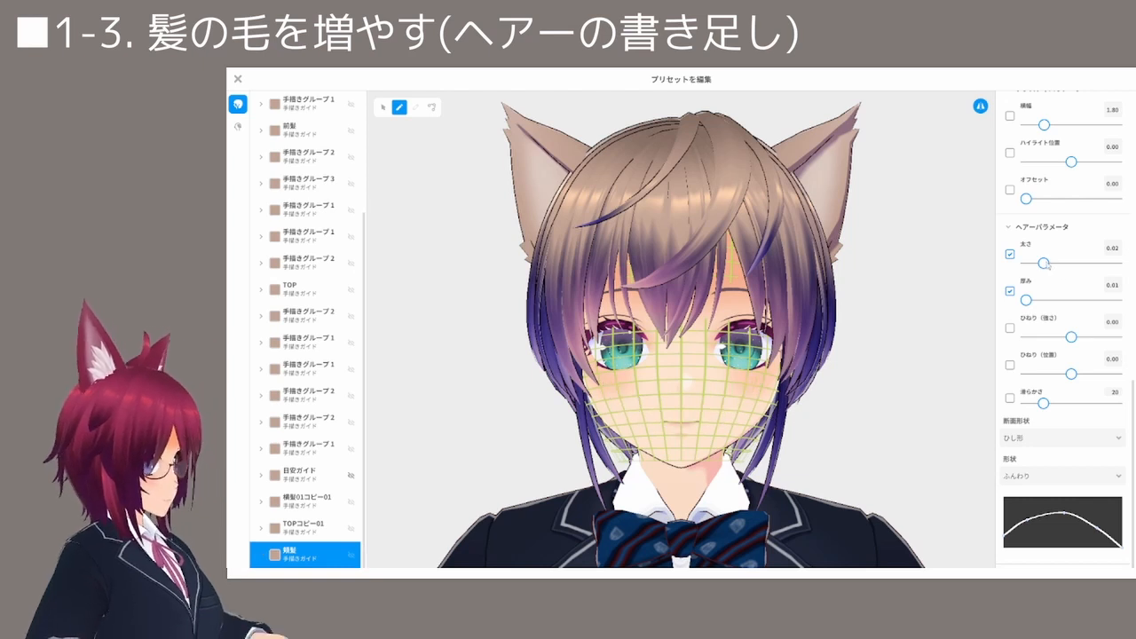
pyautogui.moveTo(1044, 264); pyautogui.dragTo(1036, 263)
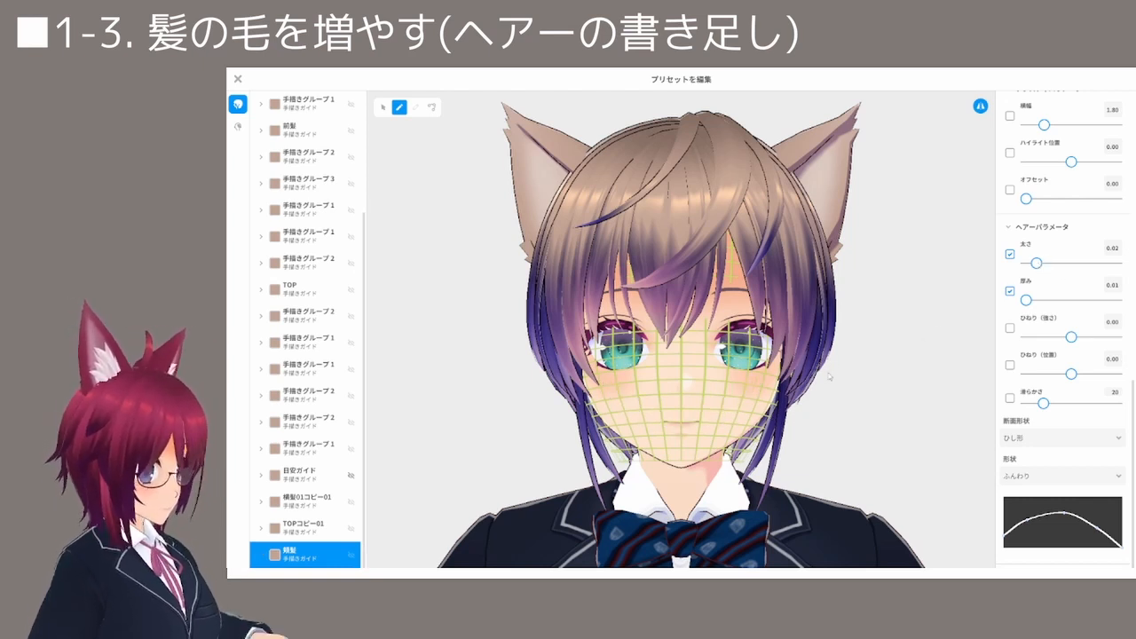
pyautogui.moveTo(763, 383); pyautogui.dragTo(675, 442)
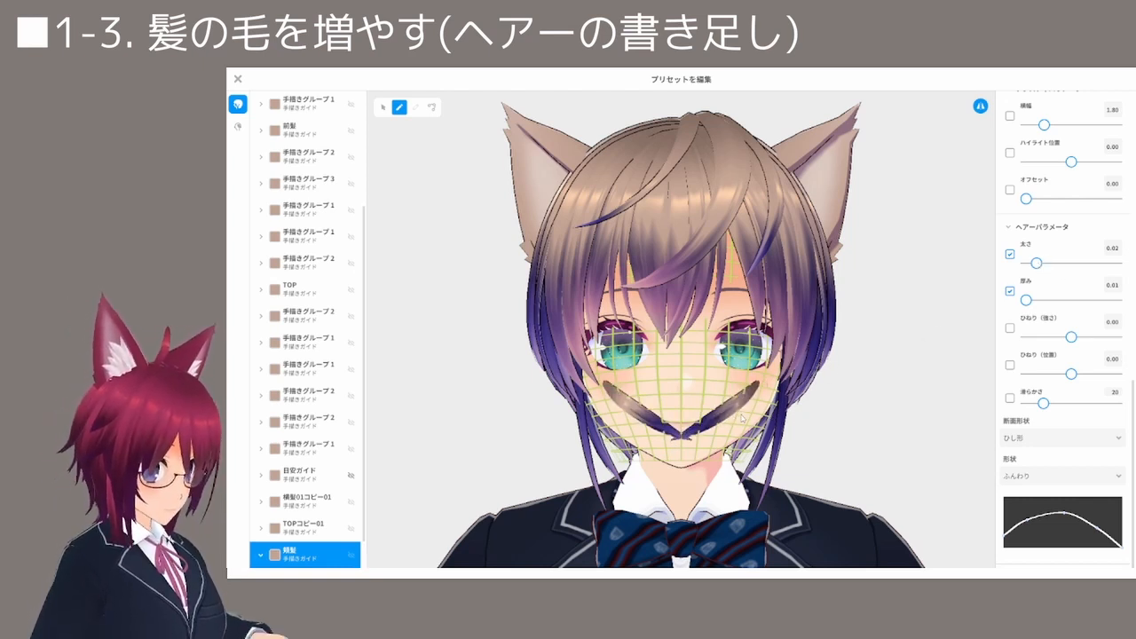
pyautogui.hotkey('ctrl', 'z')
pyautogui.moveTo(763, 383); pyautogui.dragTo(717, 439)
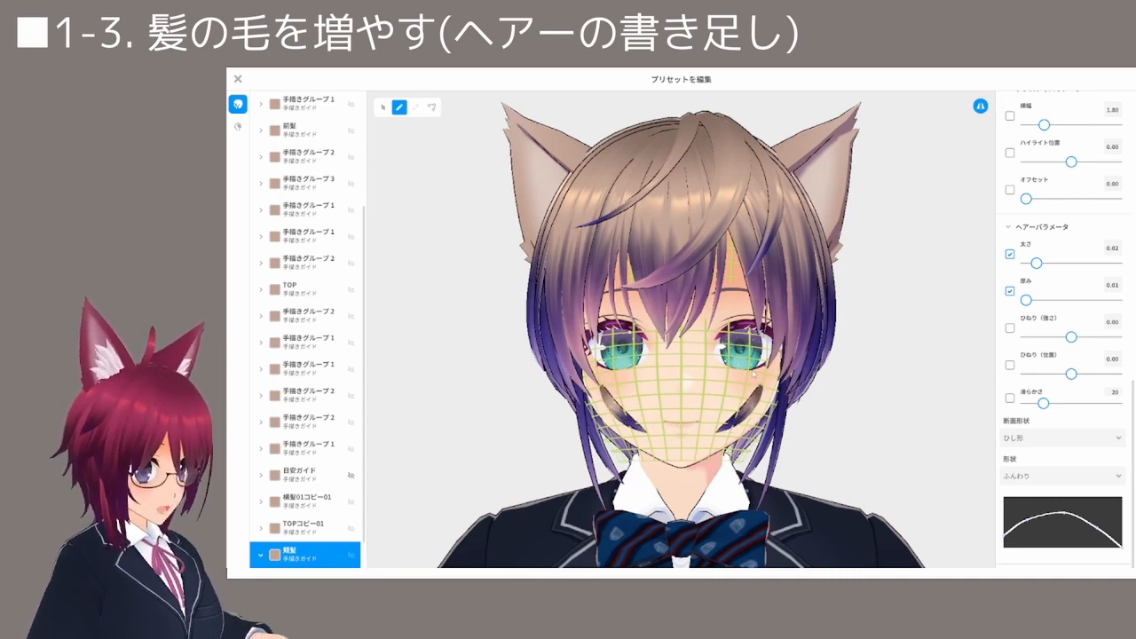
pyautogui.hotkey('ctrl', 'z')
# Draw a mirrored 頬髪 strand from the side of the head below the ear, curving forward onto the cheek
pyautogui.moveTo(914, 353); pyautogui.dragTo(826, 346, button='right')
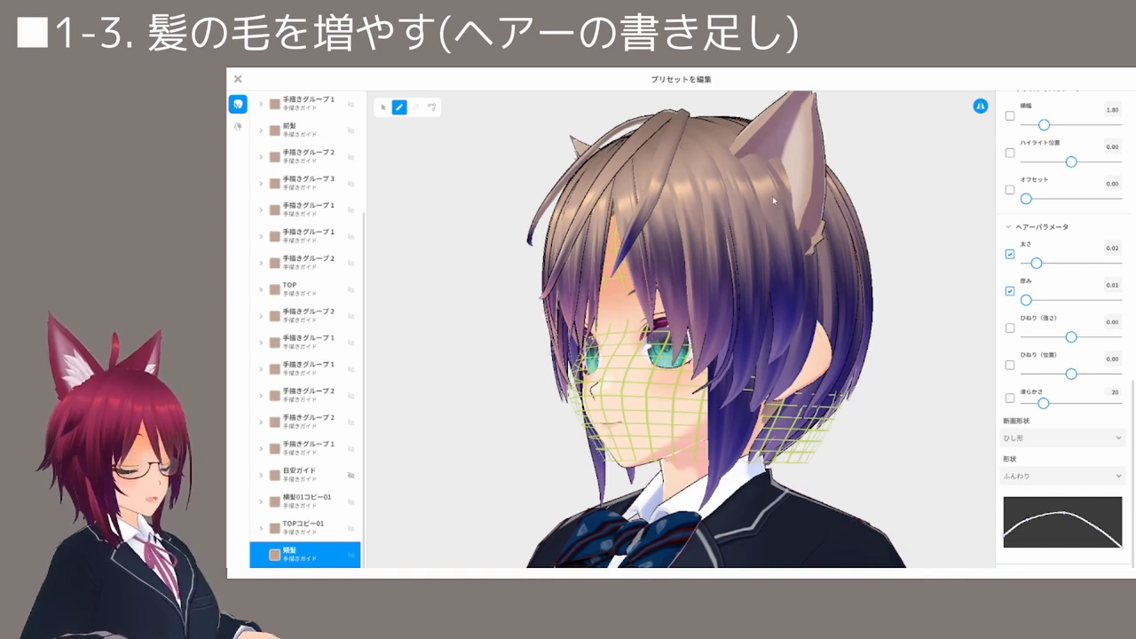
pyautogui.moveTo(773, 198); pyautogui.dragTo(768, 265)
pyautogui.moveTo(737, 336)
pyautogui.mouseDown()
pyautogui.moveTo(695, 387)
pyautogui.moveTo(643, 408)
pyautogui.mouseUp()
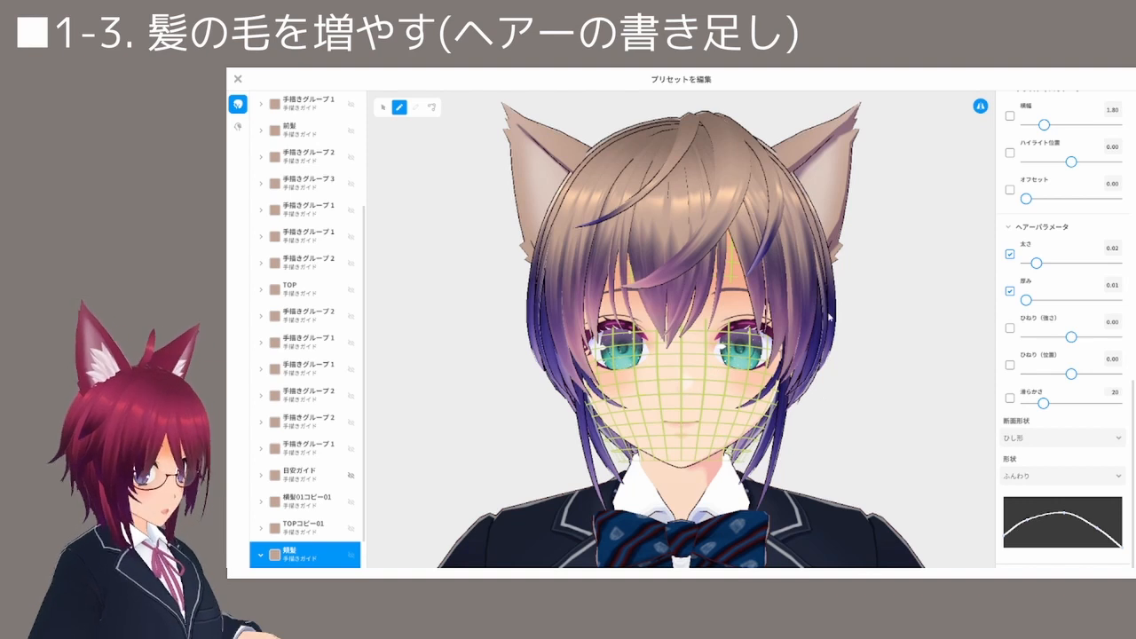
# Show the new cheek strand's control points and apply スムージング to the 頬髪 group to reduce their number
pyautogui.click(432, 107)
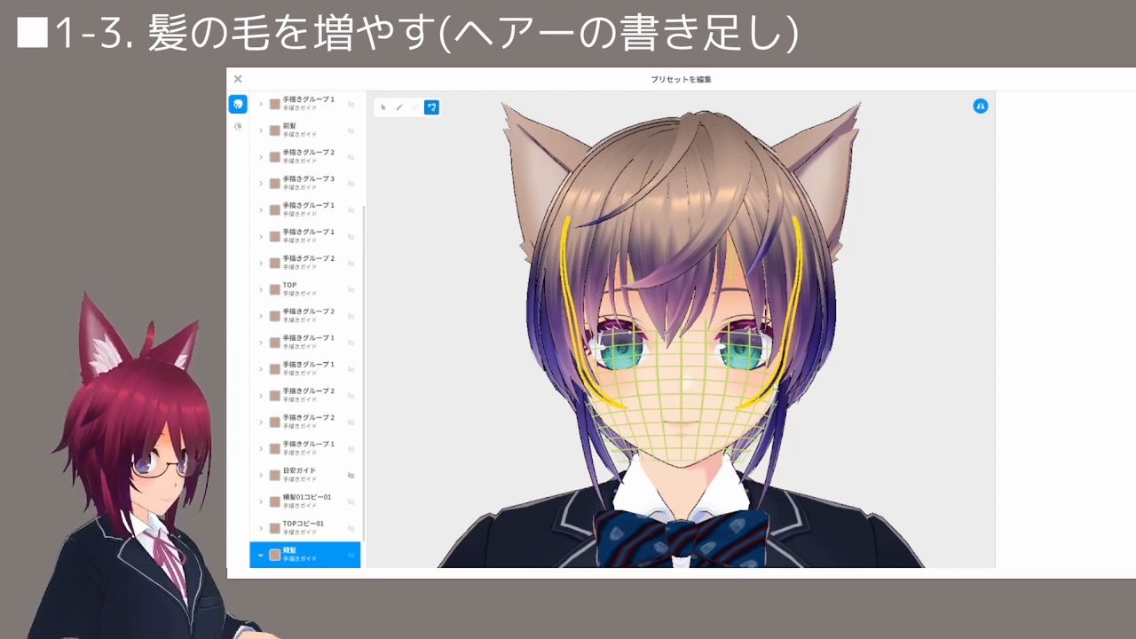
pyautogui.click(773, 387)
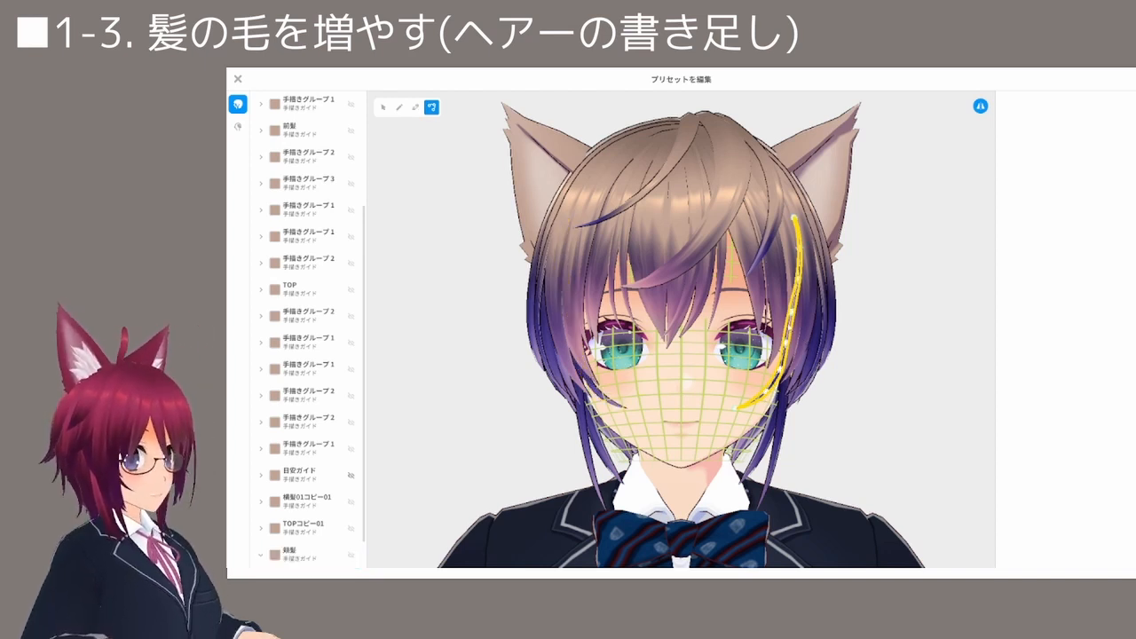
pyautogui.moveTo(804, 330); pyautogui.dragTo(774, 329, button='right')
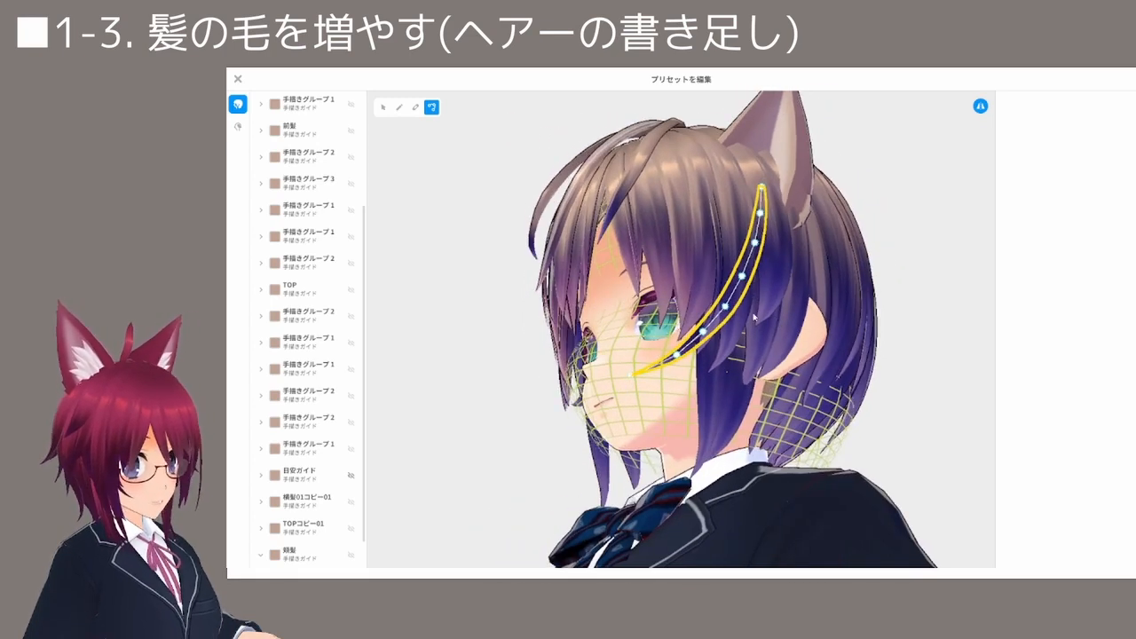
pyautogui.moveTo(712, 318); pyautogui.dragTo(722, 326, button='right')
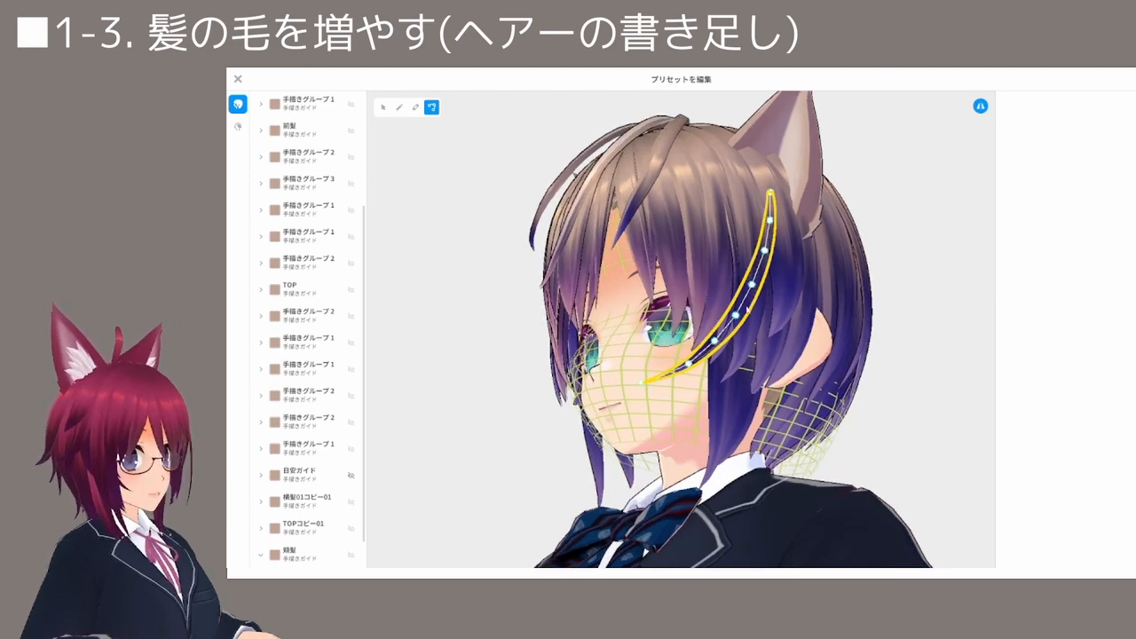
pyautogui.click(659, 382)
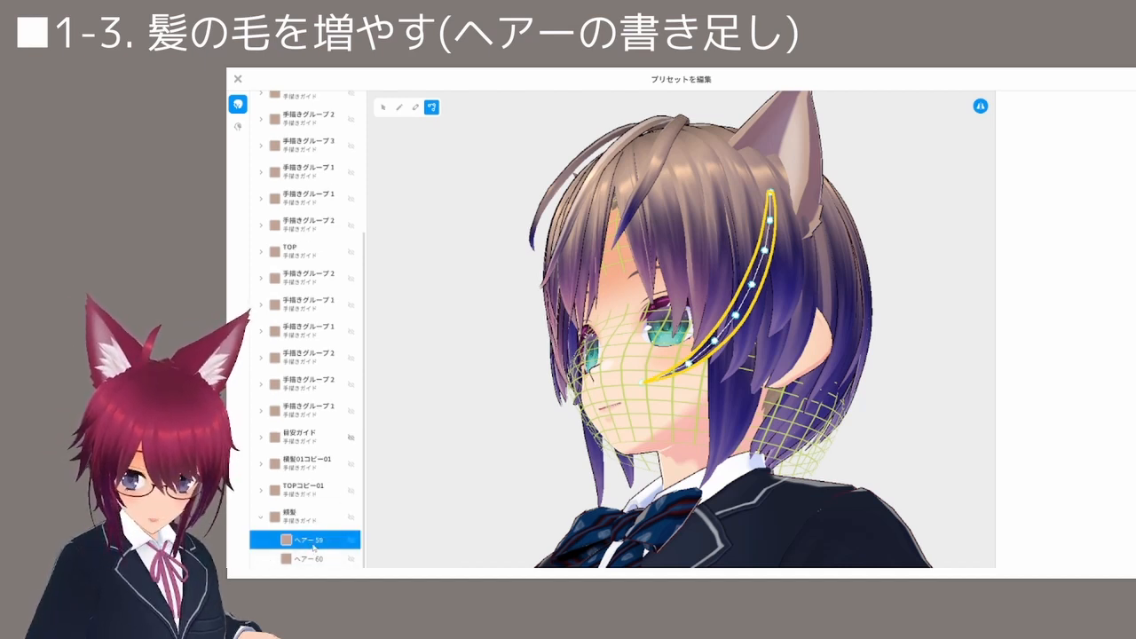
pyautogui.click(299, 521)
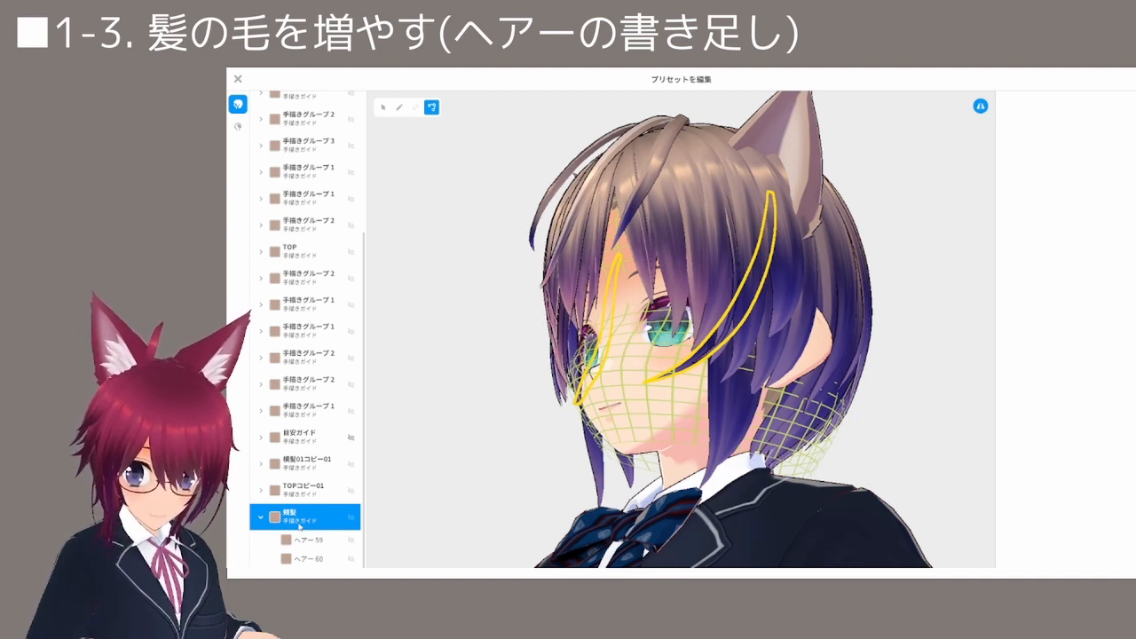
pyautogui.rightClick(301, 530)
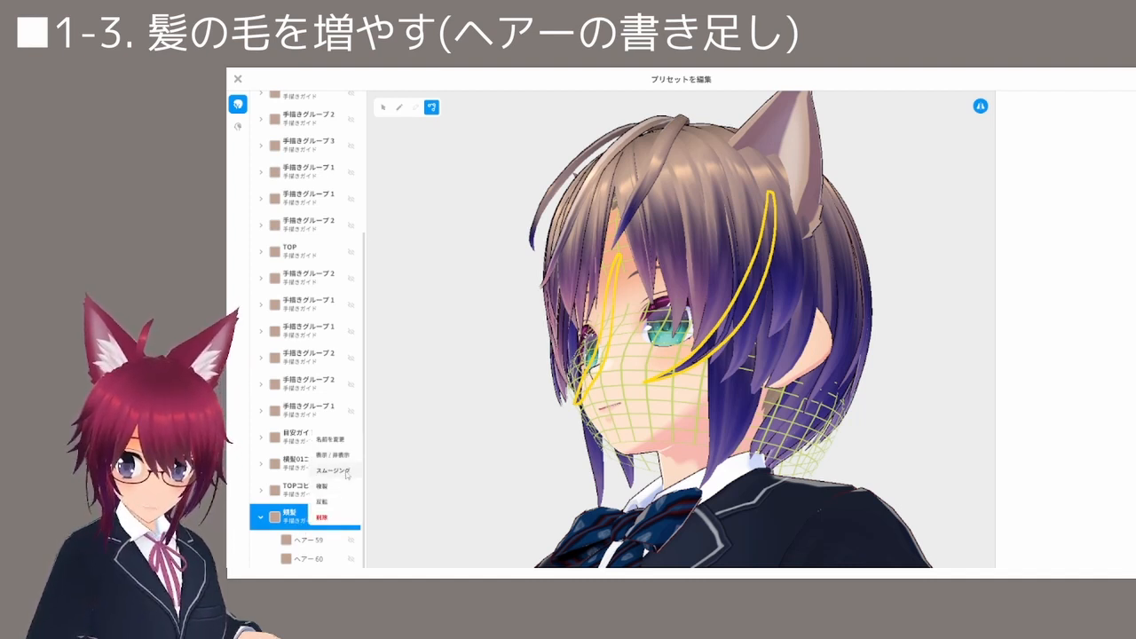
pyautogui.click(434, 482)
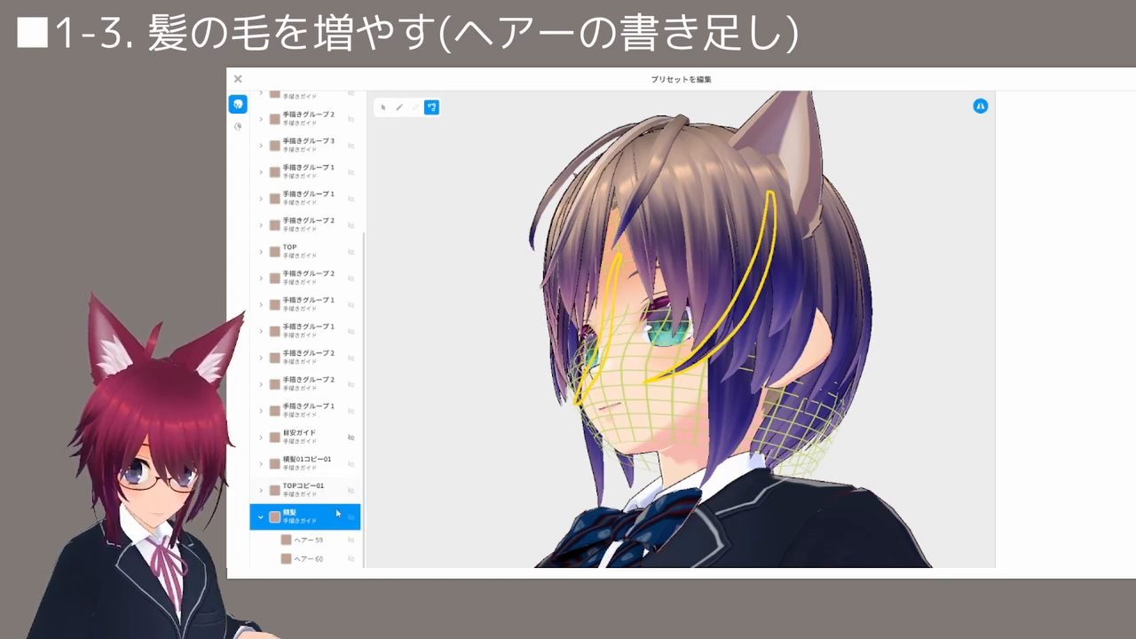
pyautogui.click(303, 544)
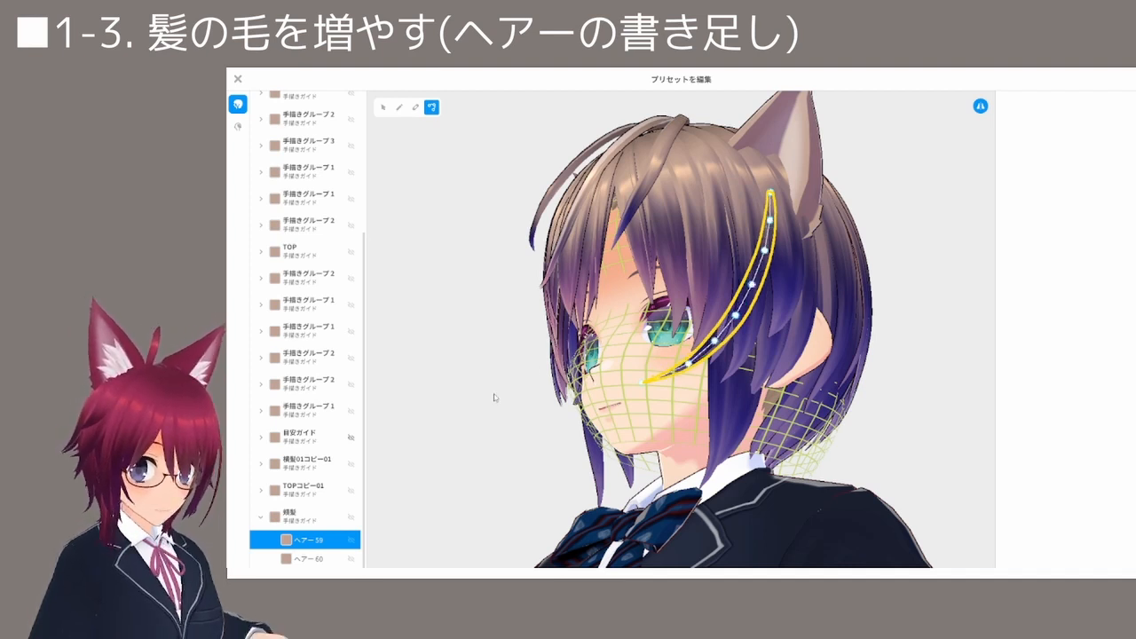
pyautogui.click(353, 517)
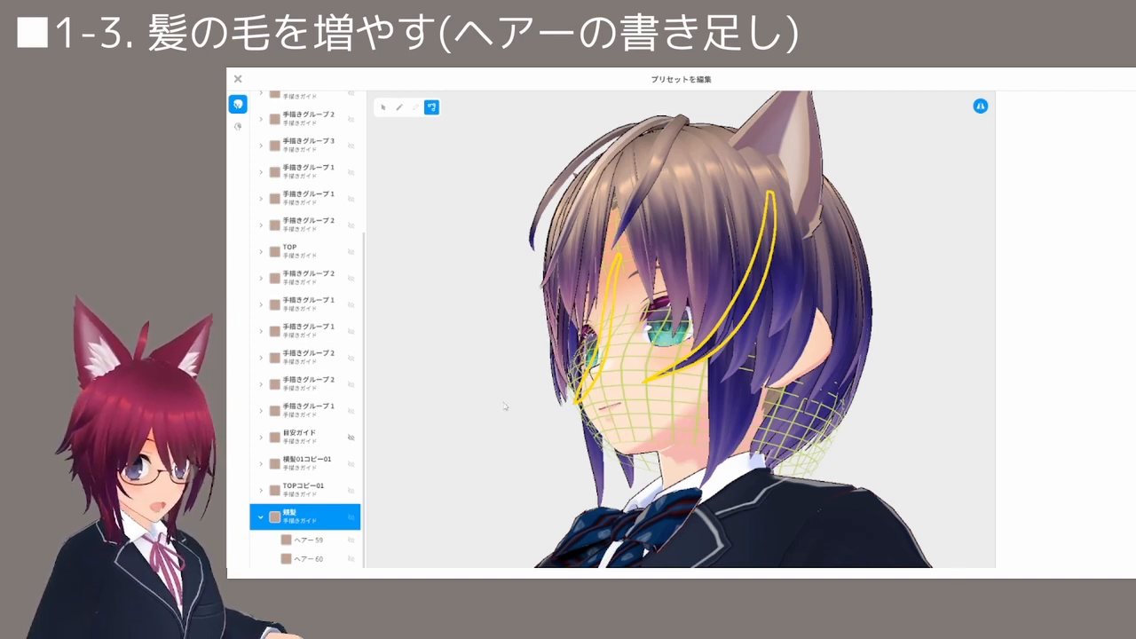
pyautogui.click(314, 540)
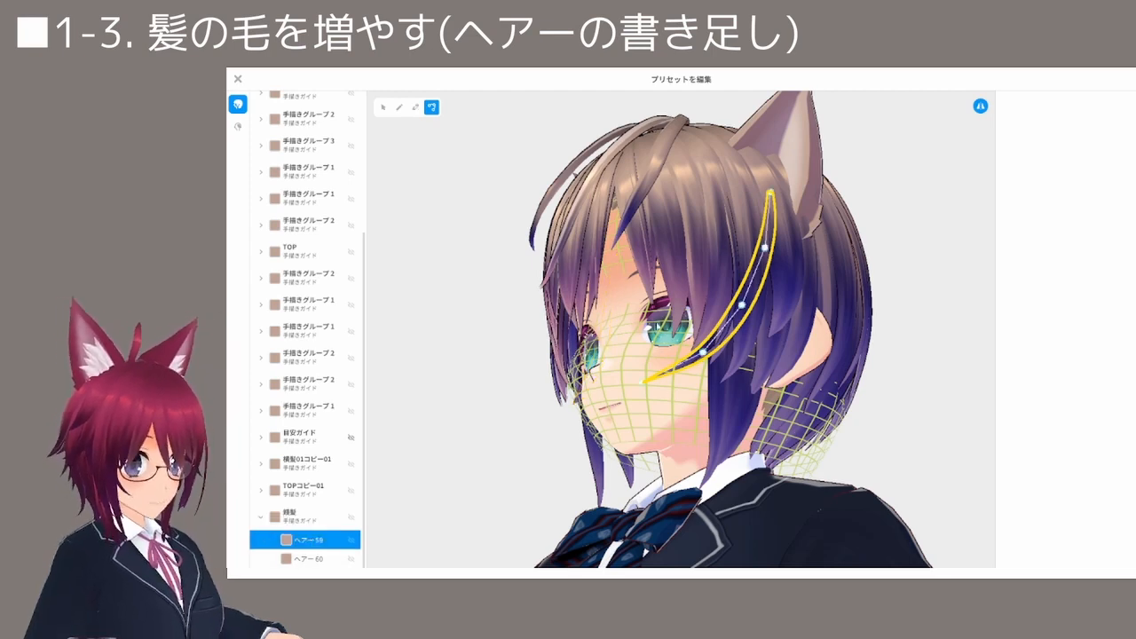
# Move the tip control point of strand ヘアー59 slightly outward and down on the cheek, checking front and angled views
pyautogui.moveTo(745, 348); pyautogui.dragTo(793, 335, button='right')
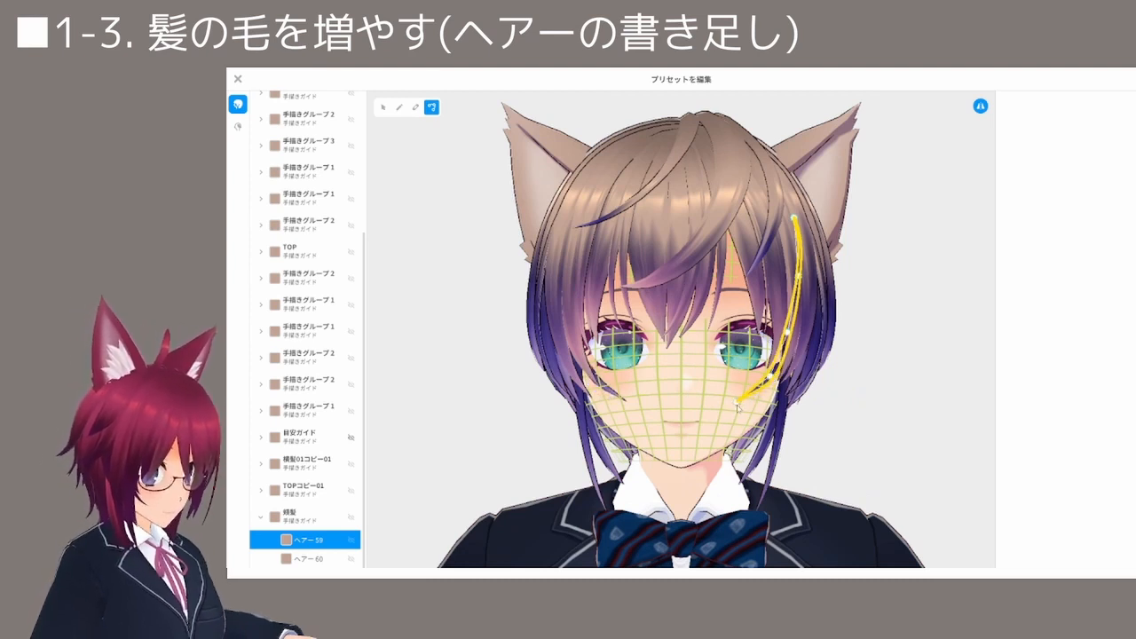
pyautogui.moveTo(737, 407)
pyautogui.mouseDown()
pyautogui.moveTo(756, 392)
pyautogui.moveTo(747, 413)
pyautogui.mouseUp()
pyautogui.moveTo(840, 312); pyautogui.dragTo(825, 311, button='right')
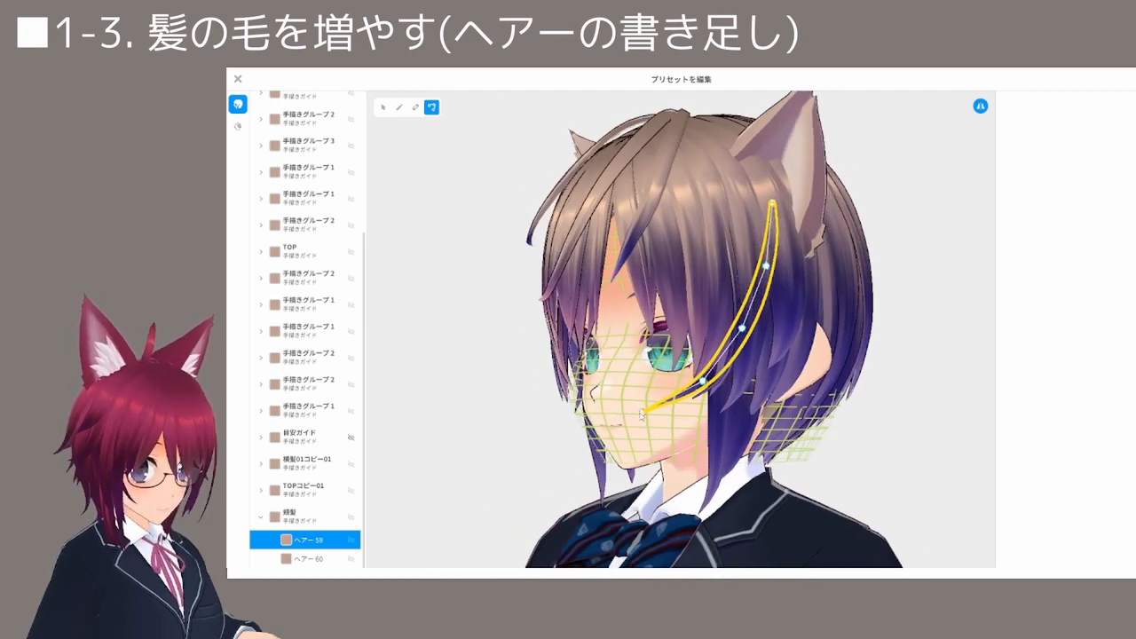
pyautogui.moveTo(683, 396)
pyautogui.mouseDown(button='right')
pyautogui.moveTo(699, 379)
pyautogui.moveTo(712, 409)
pyautogui.moveTo(696, 409)
pyautogui.mouseUp(button='right')
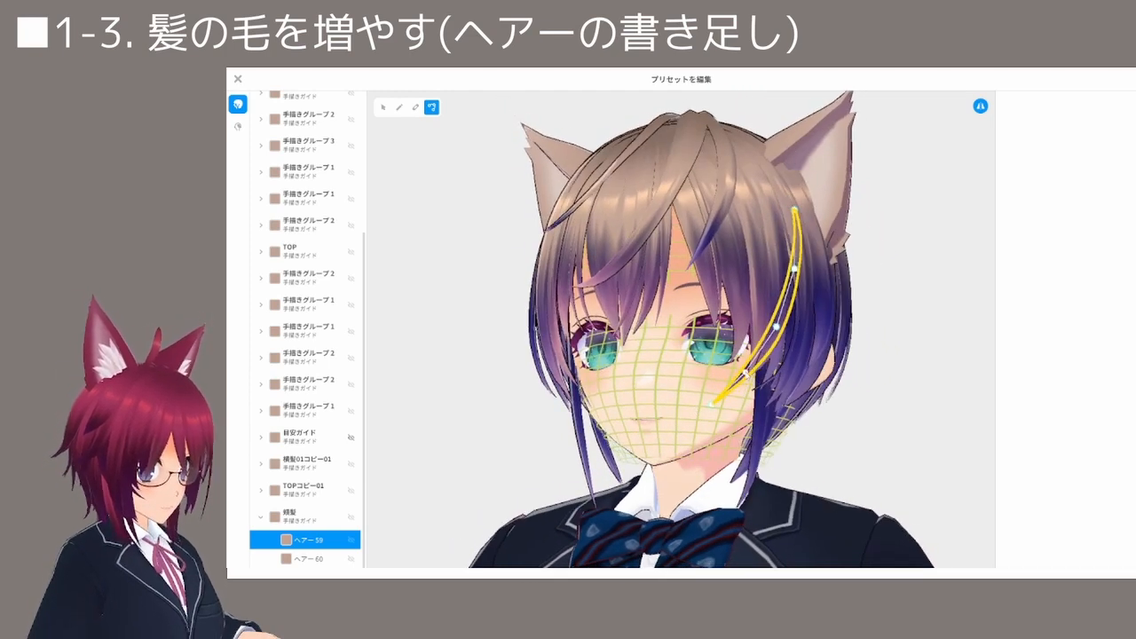
pyautogui.moveTo(741, 371); pyautogui.dragTo(688, 368, button='right')
# Move the root of strand ヘアー59 forward and adjust its middle control points to follow the side hair, checking it from several angles
pyautogui.moveTo(746, 213); pyautogui.dragTo(717, 220)
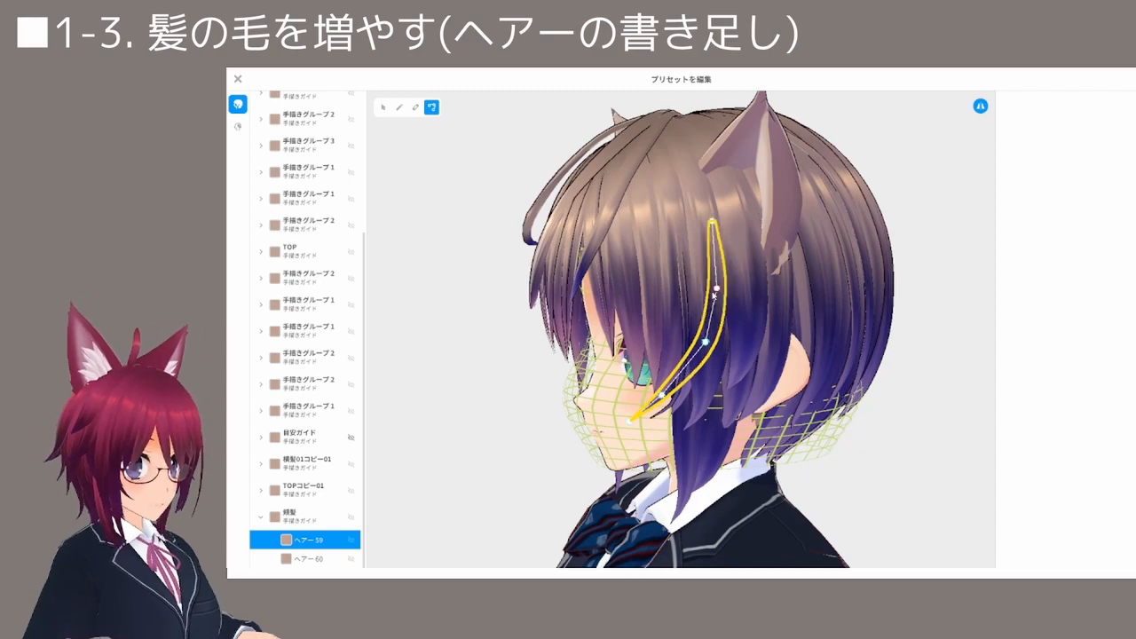
pyautogui.moveTo(702, 340); pyautogui.dragTo(709, 335)
pyautogui.moveTo(708, 335); pyautogui.dragTo(769, 347, button='right')
pyautogui.click(855, 429)
pyautogui.moveTo(855, 428); pyautogui.dragTo(848, 433, button='right')
pyautogui.click(307, 540)
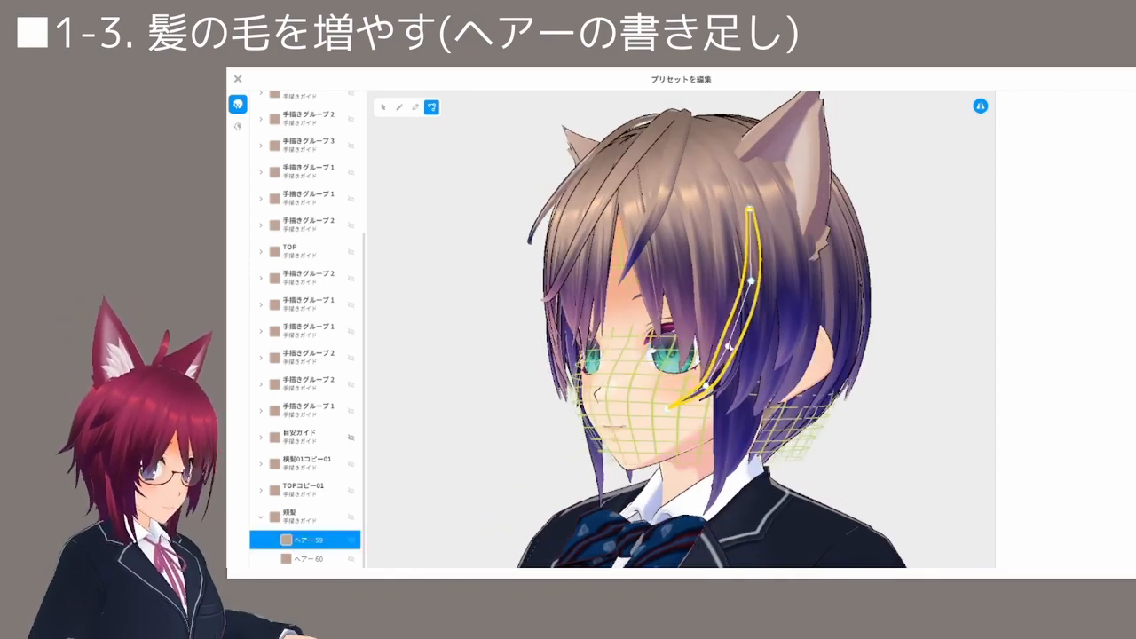
pyautogui.moveTo(737, 355); pyautogui.dragTo(693, 355, button='right')
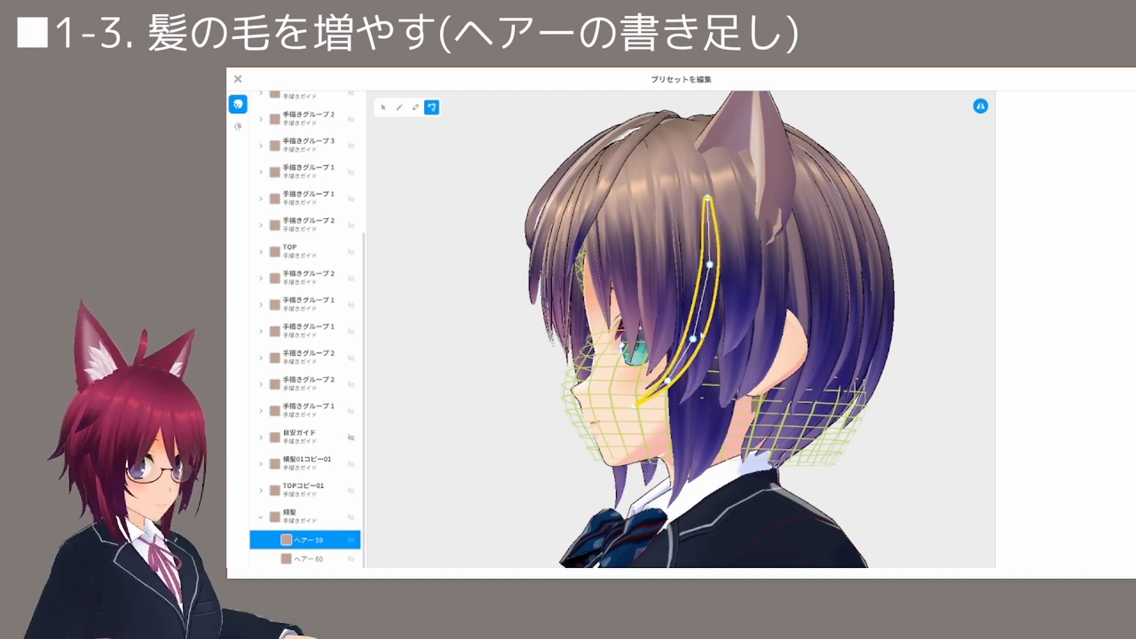
pyautogui.moveTo(764, 444); pyautogui.dragTo(822, 448, button='right')
pyautogui.click(822, 448)
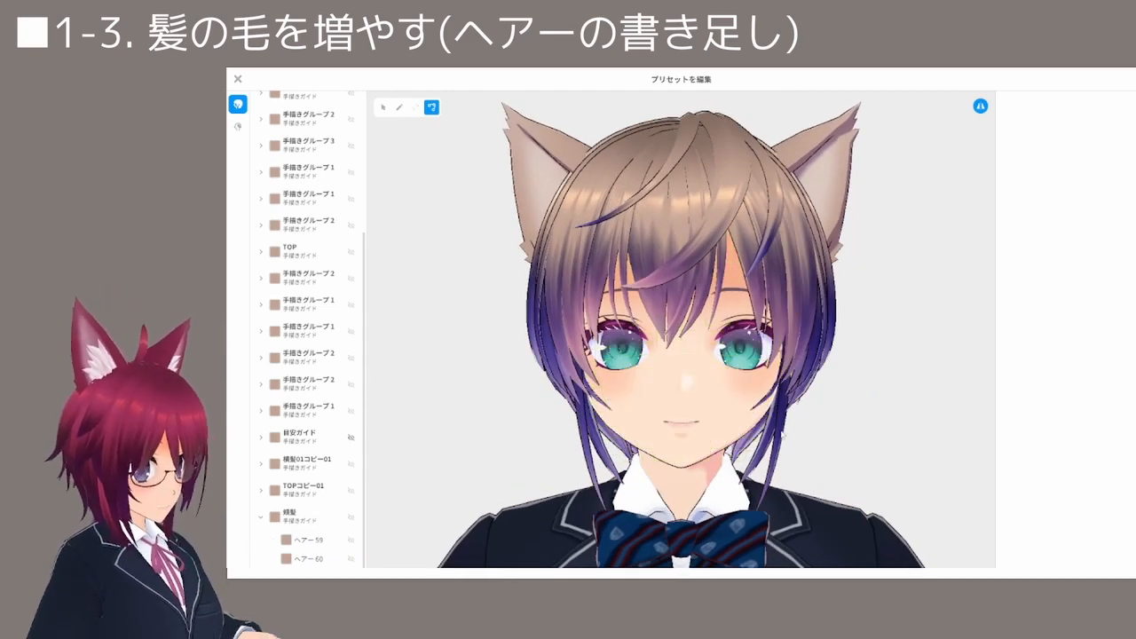
# Select the 頬髪 group for guide editing and set its guide's オフセット to 0.01
pyautogui.click(280, 518)
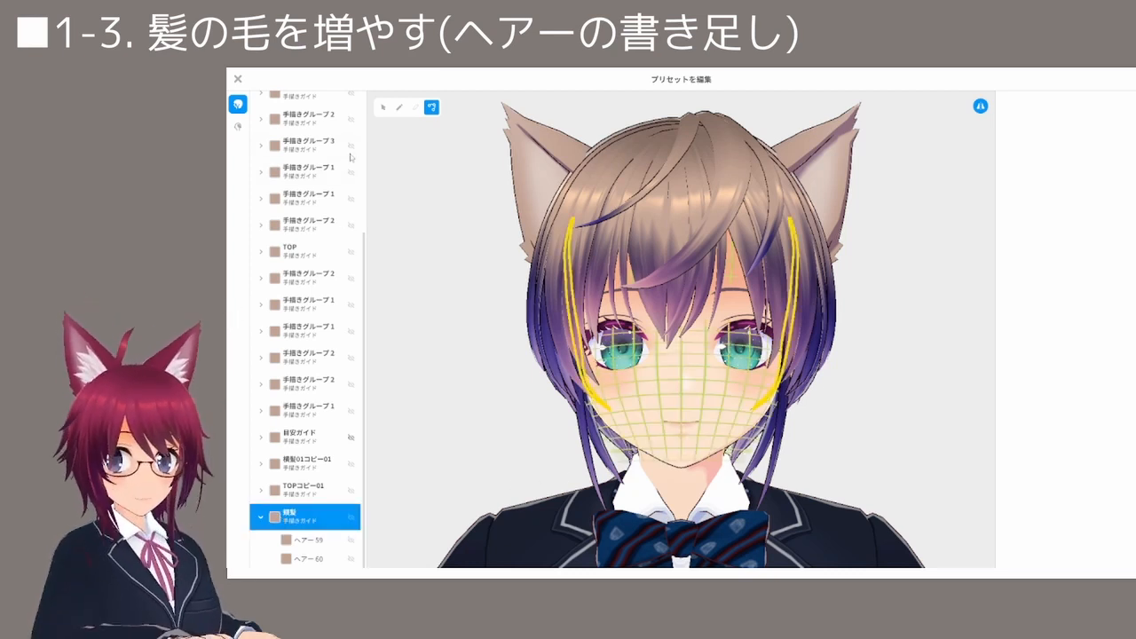
pyautogui.click(382, 108)
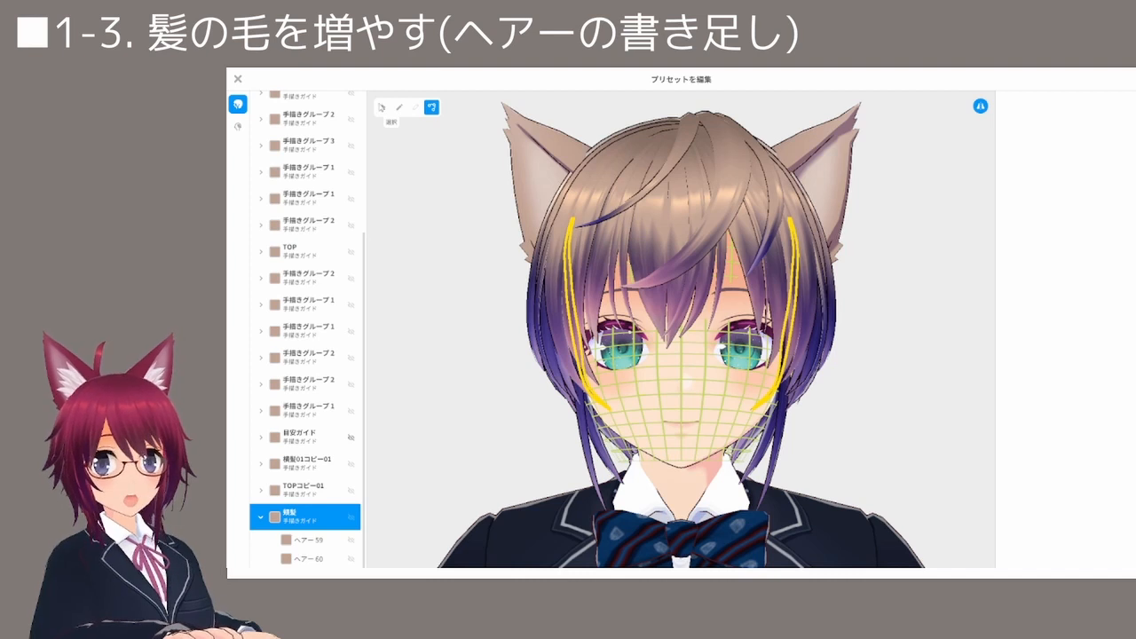
pyautogui.scroll(-8, 1101, 294)
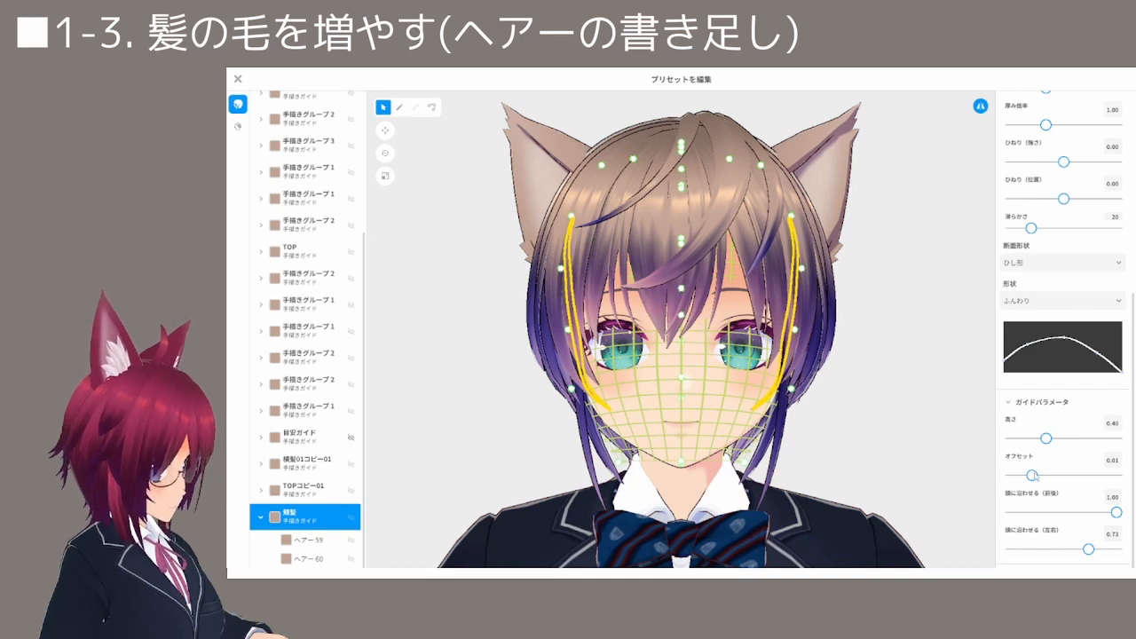
pyautogui.moveTo(1033, 475); pyautogui.dragTo(1033, 477)
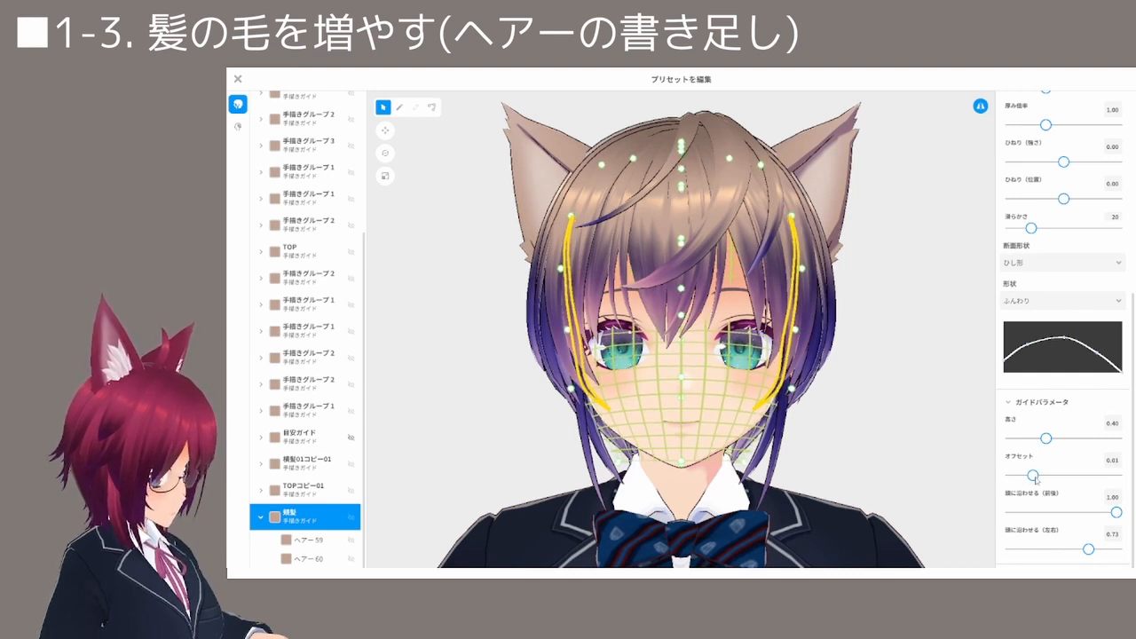
# Examine the 頬髪 cheek strands and the hair tips from front and side angles, including the guide of the 手描きグループ2 side hair
pyautogui.click(782, 384)
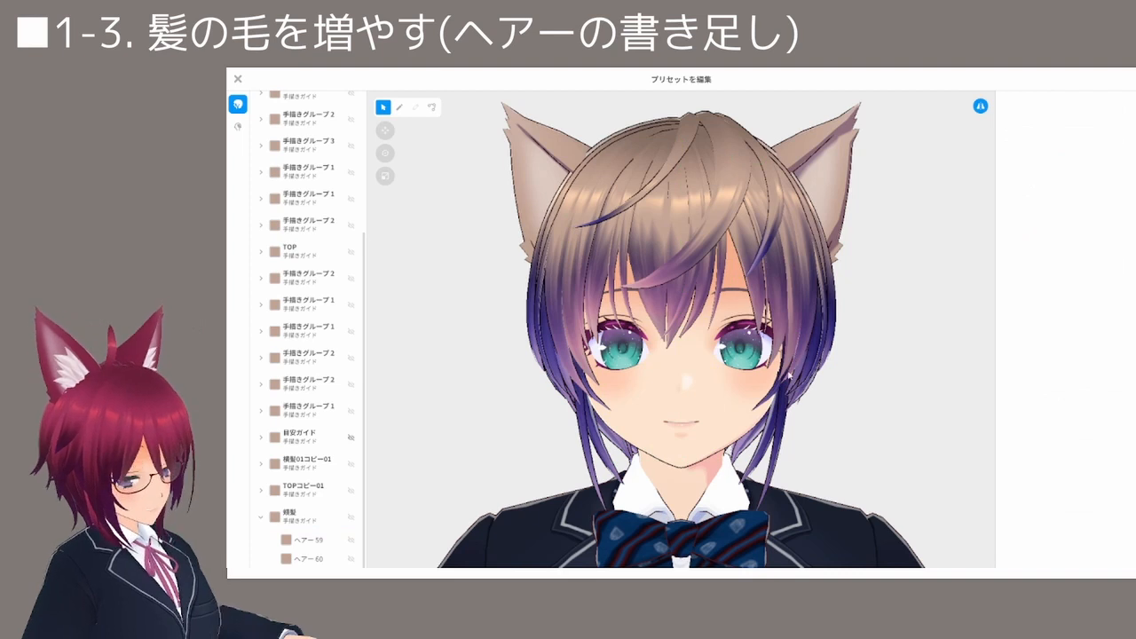
pyautogui.click(775, 388)
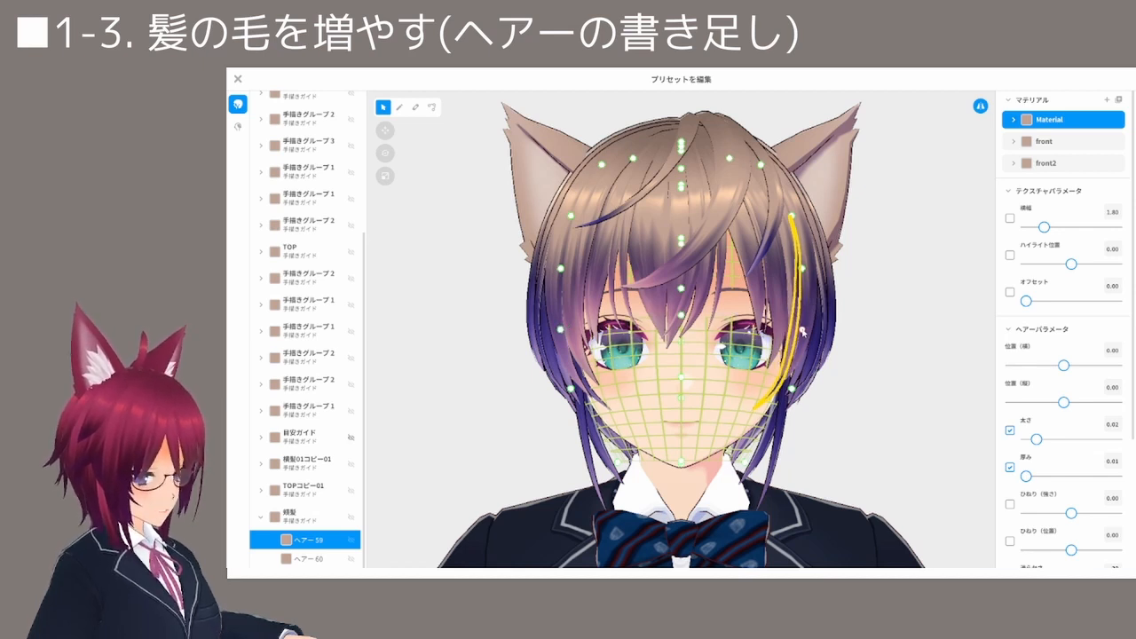
pyautogui.click(866, 339)
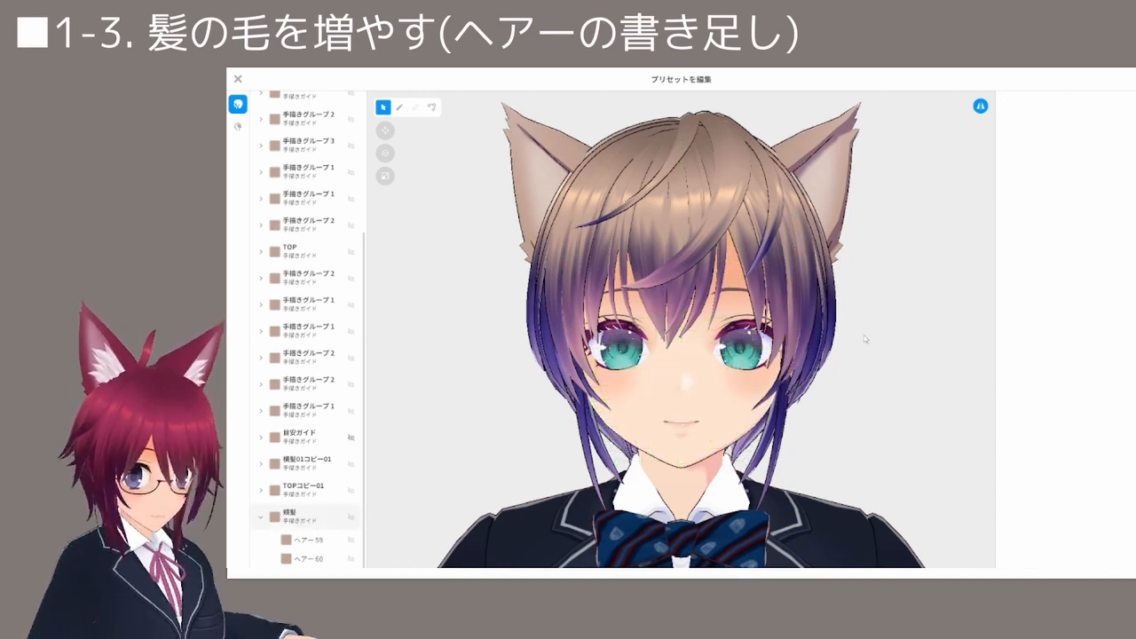
pyautogui.click(304, 516)
pyautogui.moveTo(930, 335); pyautogui.dragTo(904, 337, button='right')
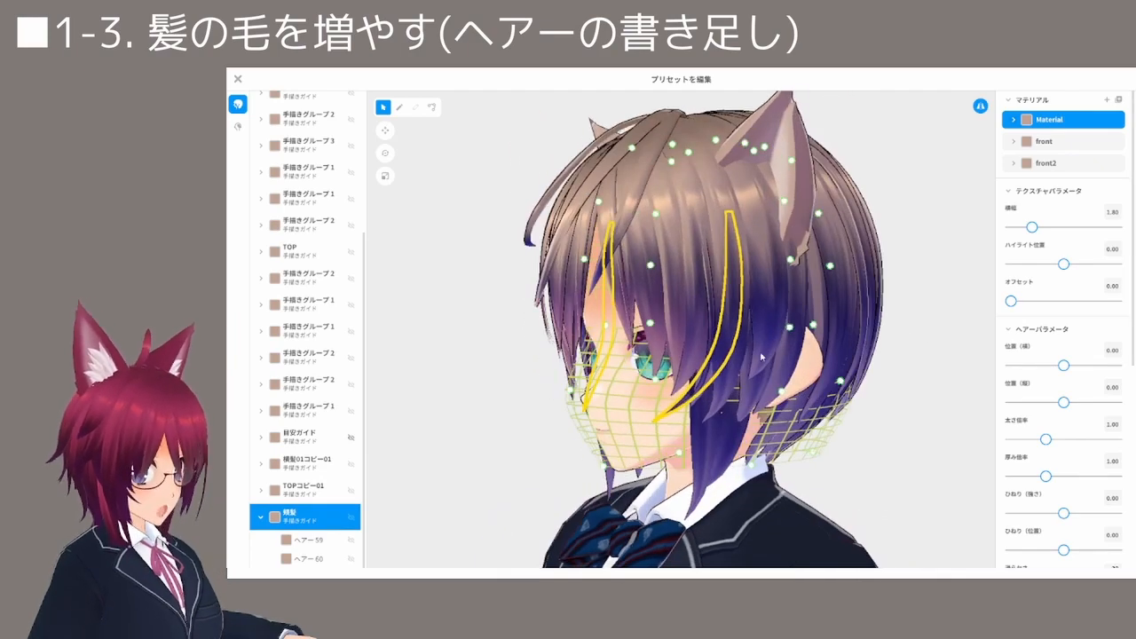
pyautogui.moveTo(826, 391); pyautogui.dragTo(852, 396, button='right')
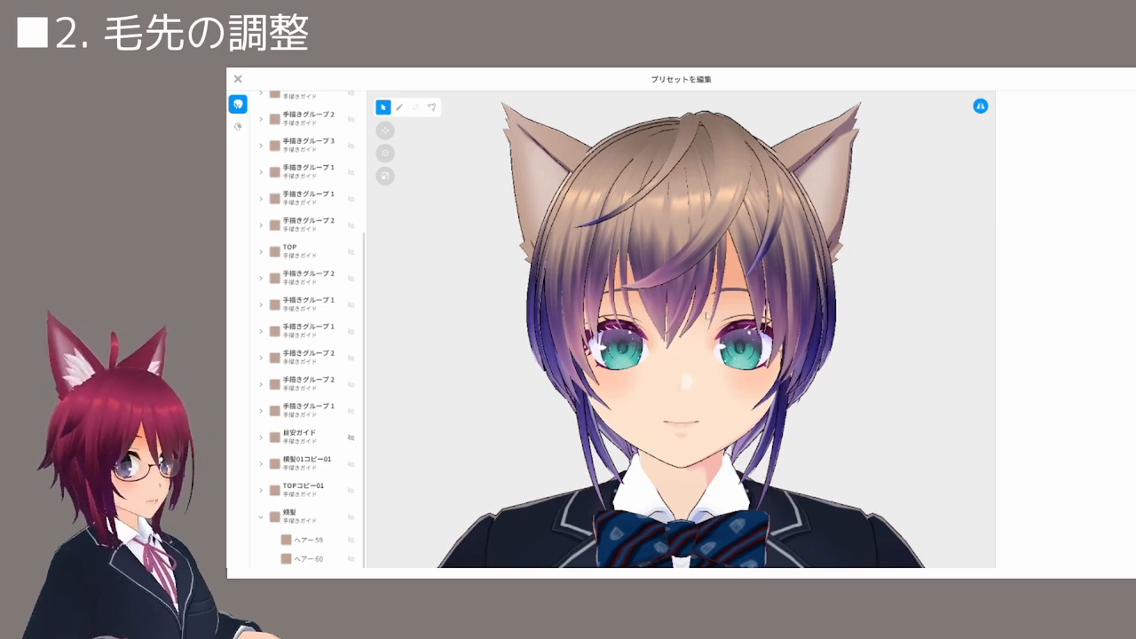
pyautogui.moveTo(847, 303); pyautogui.dragTo(801, 303, button='right')
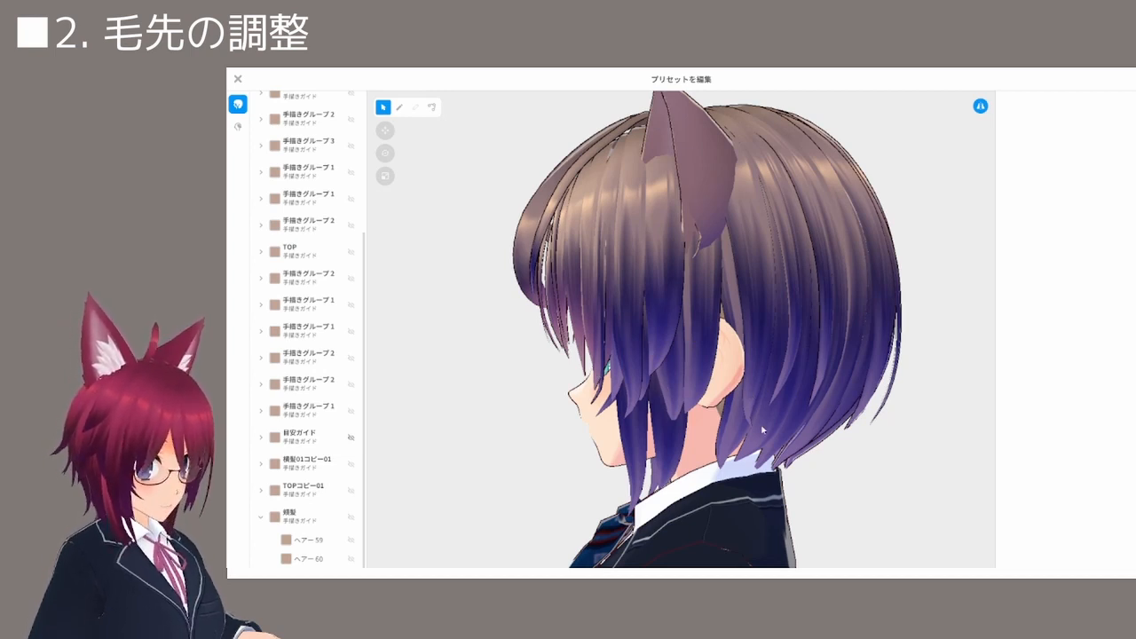
pyautogui.moveTo(763, 430); pyautogui.dragTo(806, 432, button='right')
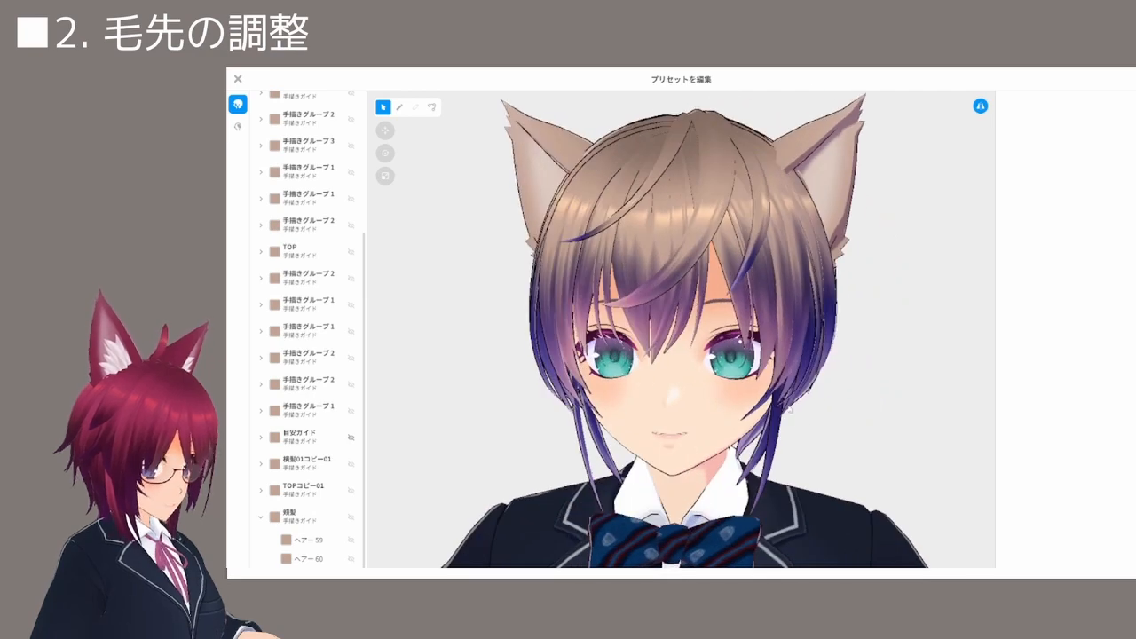
pyautogui.click(322, 277)
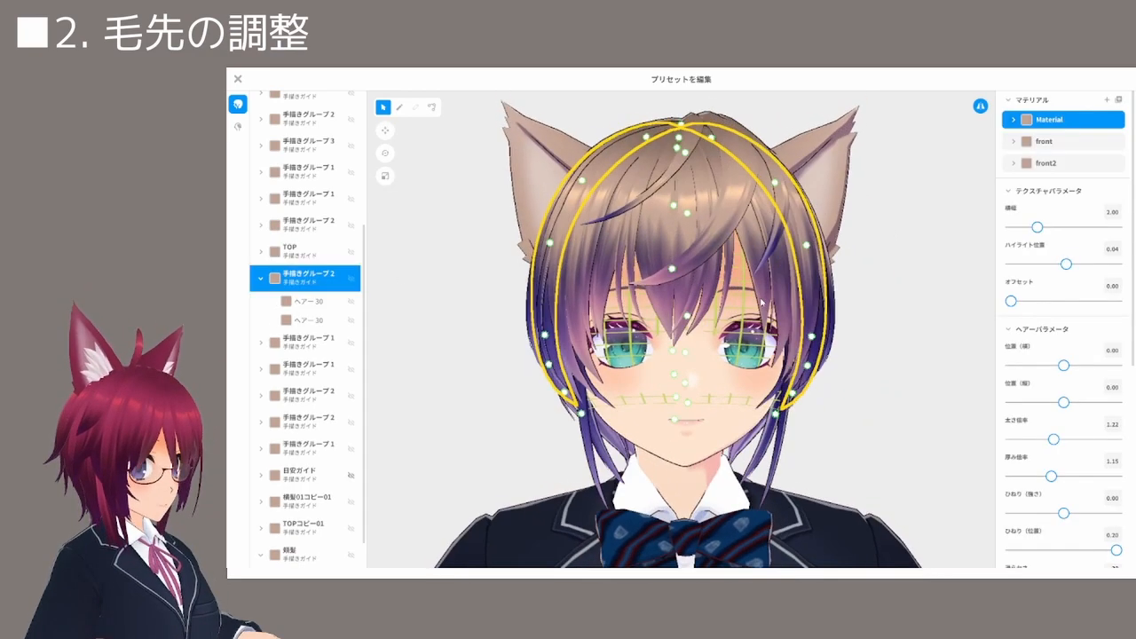
pyautogui.moveTo(762, 303); pyautogui.dragTo(769, 307, button='right')
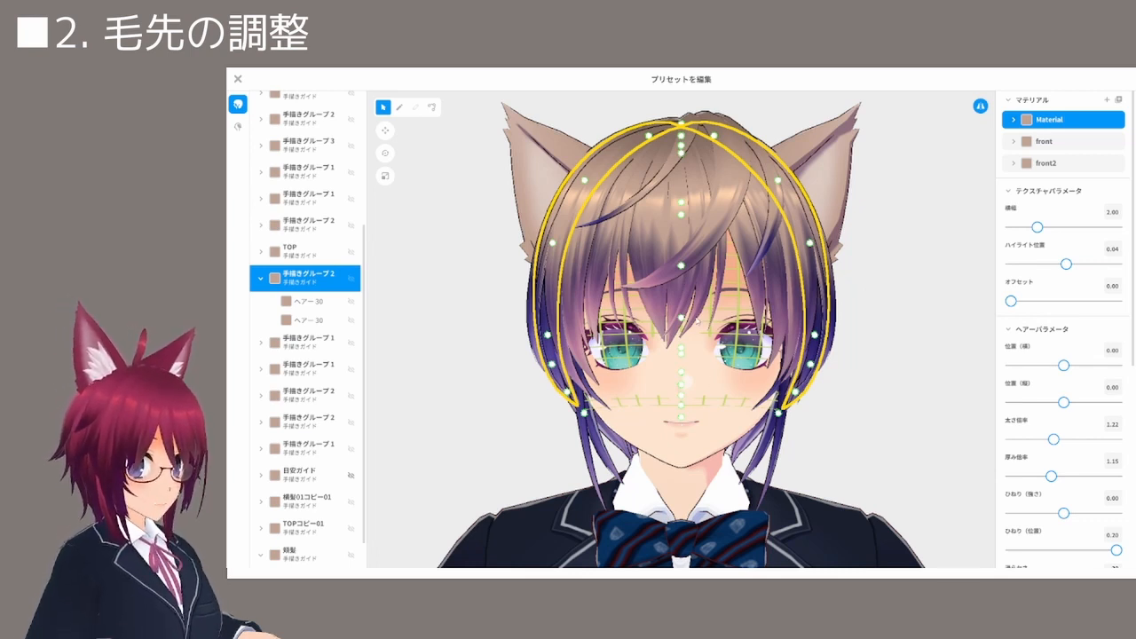
# Reshape the thin bang strand ヘアー27 above the character's left eye with control points, sweeping its tip outward to that eye and aligning the middle points
pyautogui.click(431, 108)
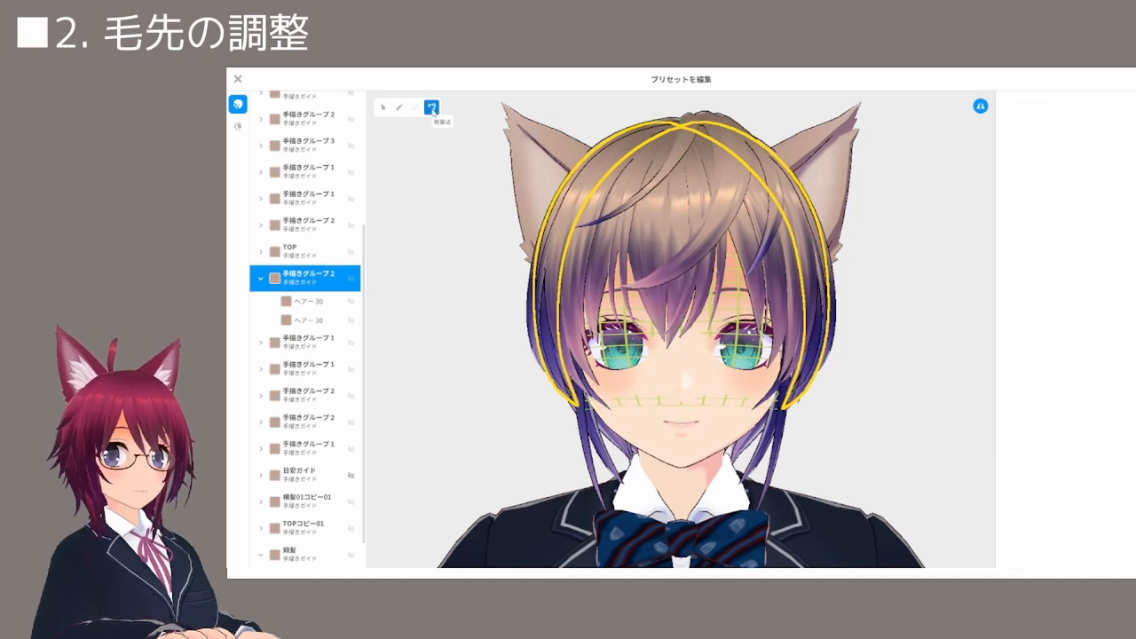
pyautogui.click(722, 263)
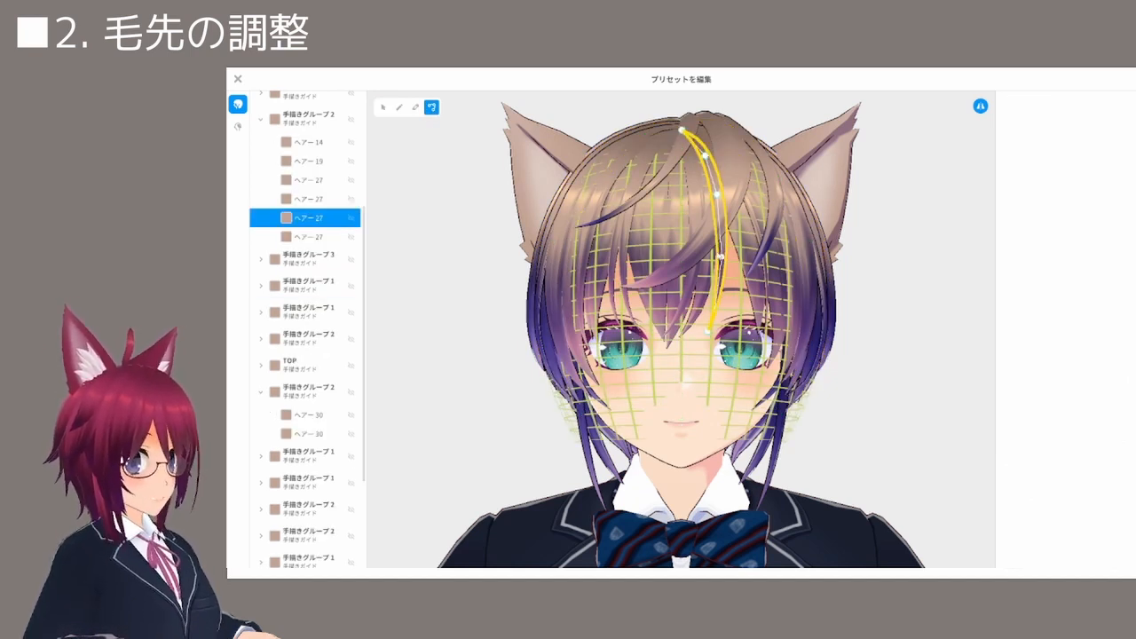
pyautogui.moveTo(721, 257); pyautogui.dragTo(731, 256)
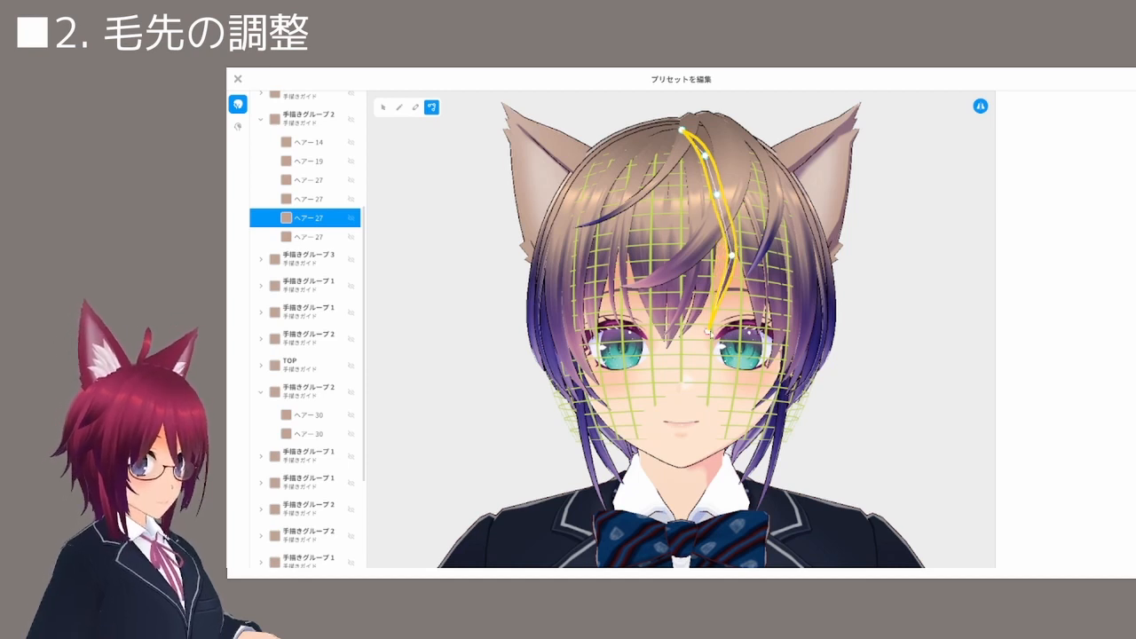
pyautogui.moveTo(708, 332); pyautogui.dragTo(740, 287)
pyautogui.moveTo(754, 328); pyautogui.dragTo(748, 317)
pyautogui.moveTo(732, 255); pyautogui.dragTo(730, 247)
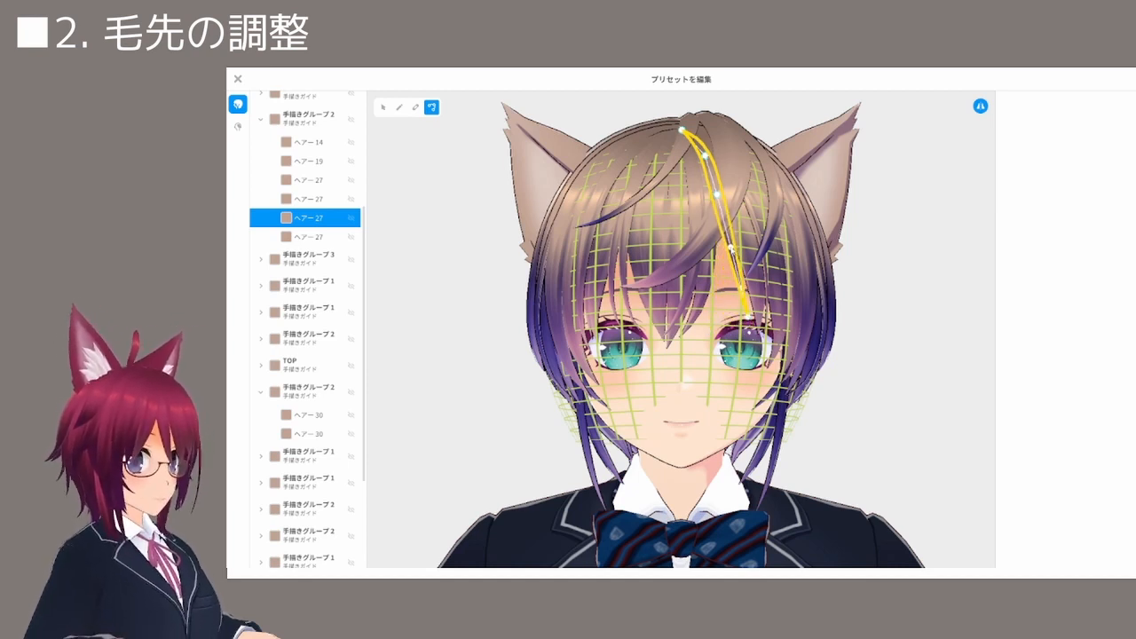
pyautogui.moveTo(717, 193); pyautogui.dragTo(719, 196)
pyautogui.moveTo(731, 248); pyautogui.dragTo(733, 248)
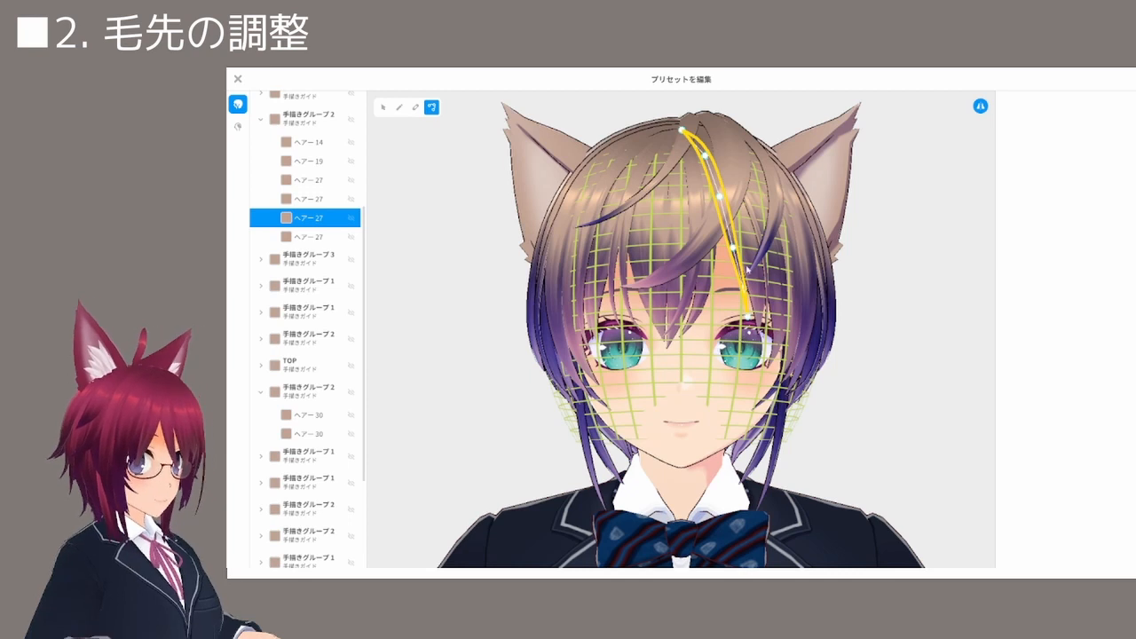
pyautogui.click(469, 201)
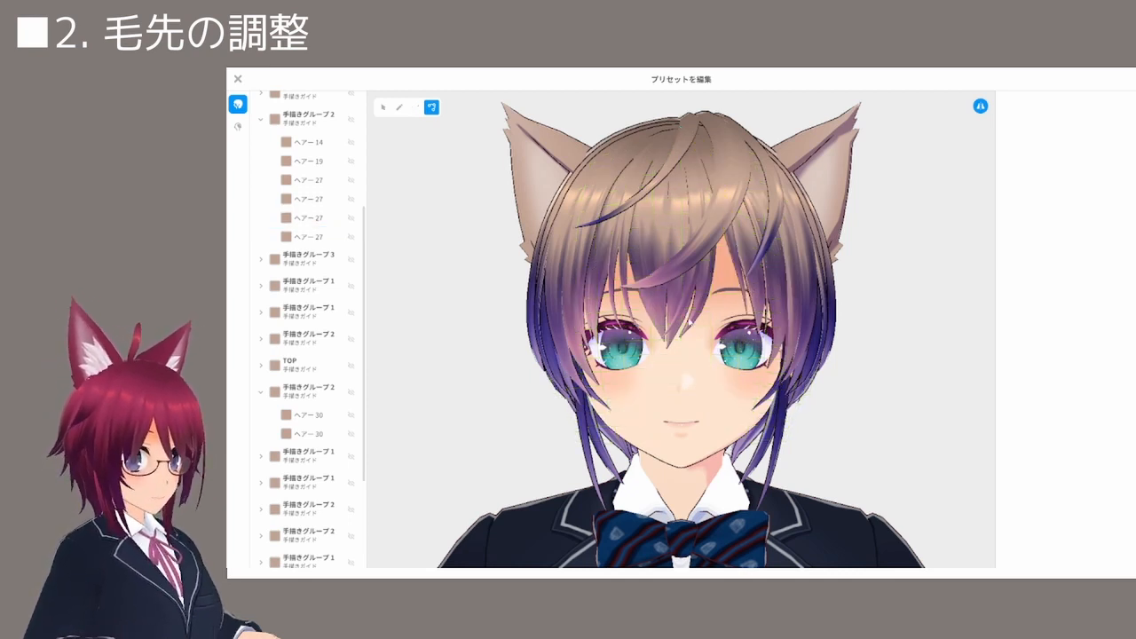
# Sweep the tip of bang strand ヘアー20 outward to the character's left eye and shift its middle control points to straighten the curve
pyautogui.click(704, 291)
pyautogui.moveTo(703, 284); pyautogui.dragTo(726, 277)
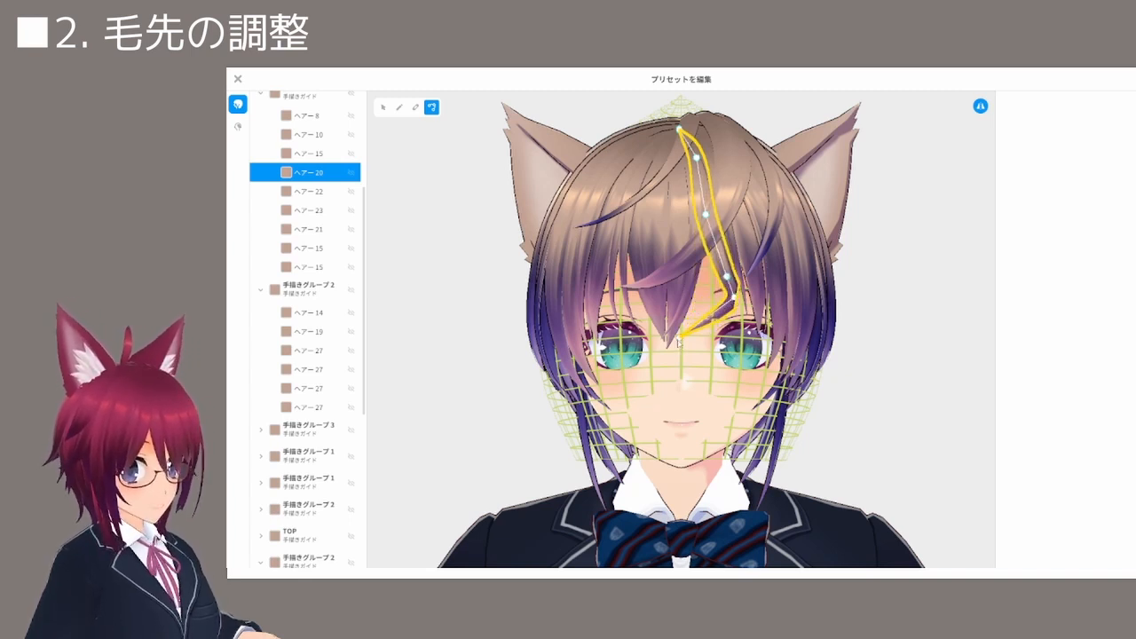
pyautogui.moveTo(679, 341); pyautogui.dragTo(745, 321)
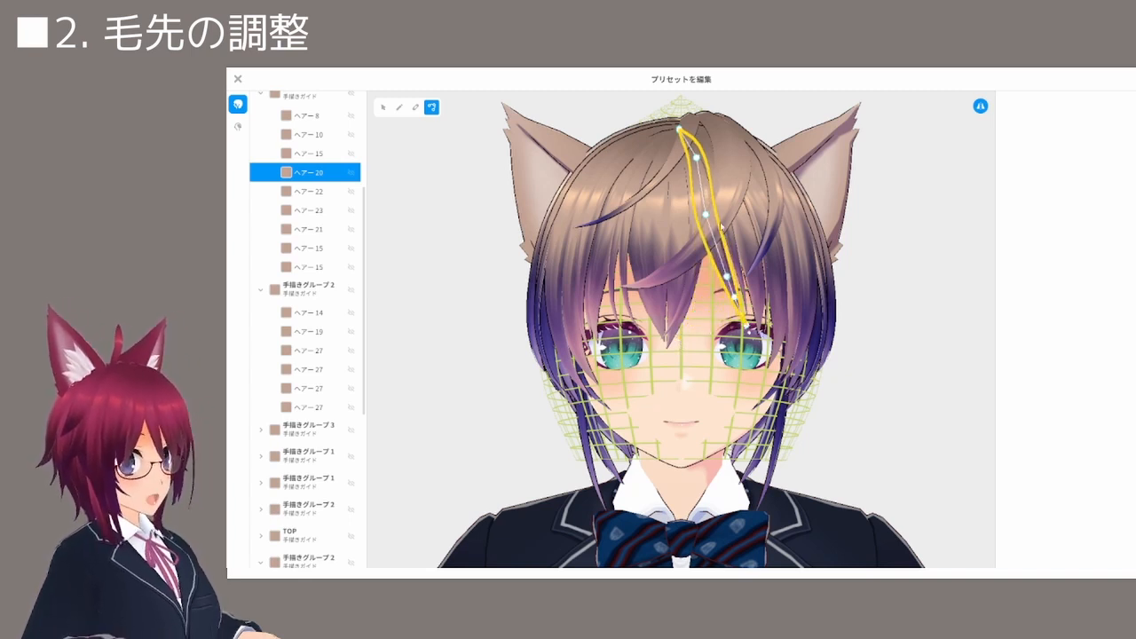
pyautogui.moveTo(706, 214); pyautogui.dragTo(712, 213)
pyautogui.moveTo(727, 276); pyautogui.dragTo(735, 297)
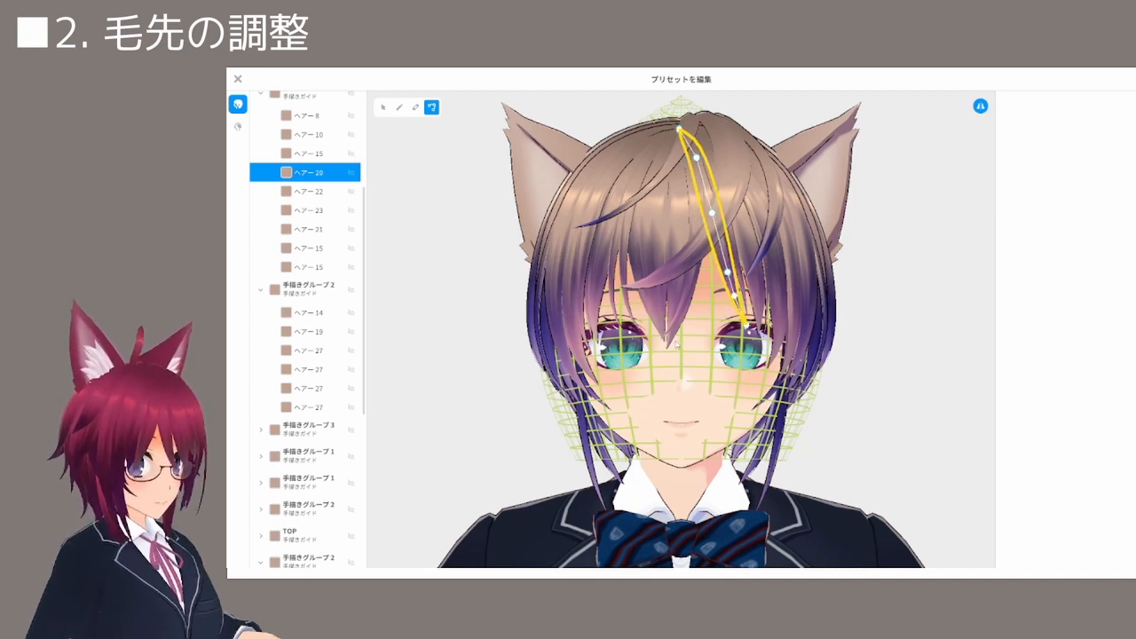
# Sweep the tip of the central bang strand ヘアー8 toward the character's left eye and realign its middle control points along the diagonal
pyautogui.click(672, 338)
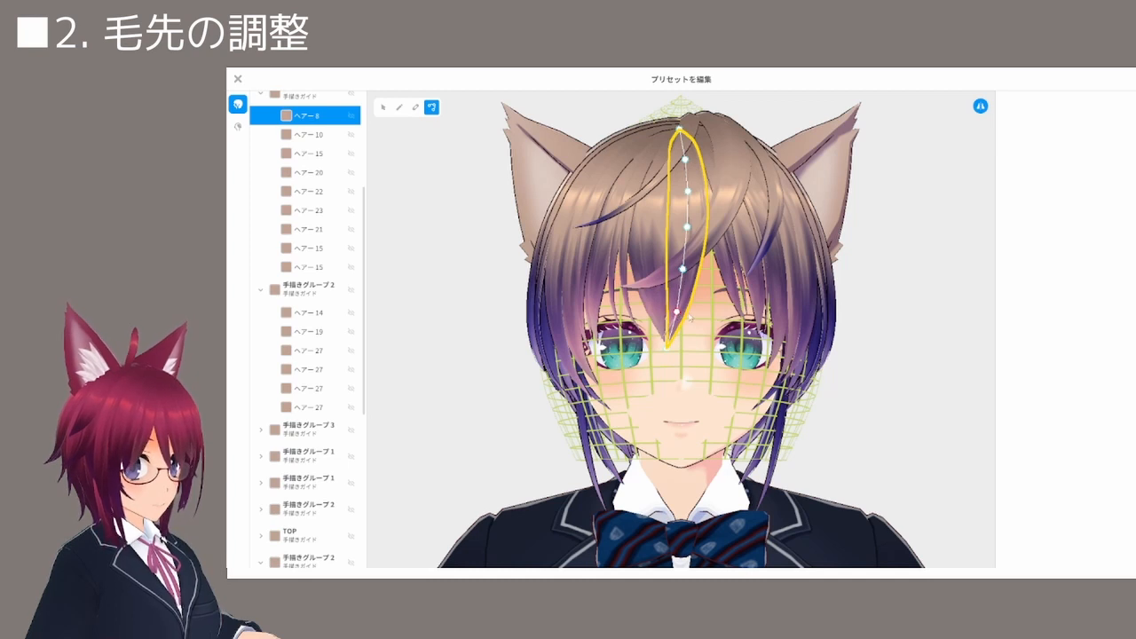
pyautogui.moveTo(678, 312); pyautogui.dragTo(716, 309)
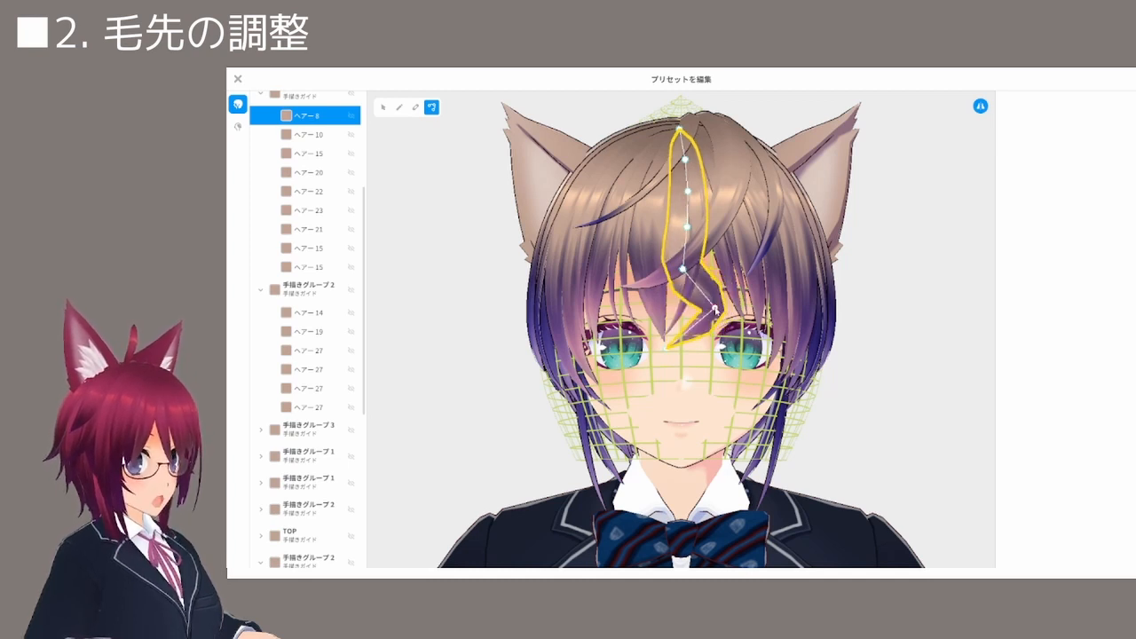
pyautogui.moveTo(674, 349); pyautogui.dragTo(724, 308)
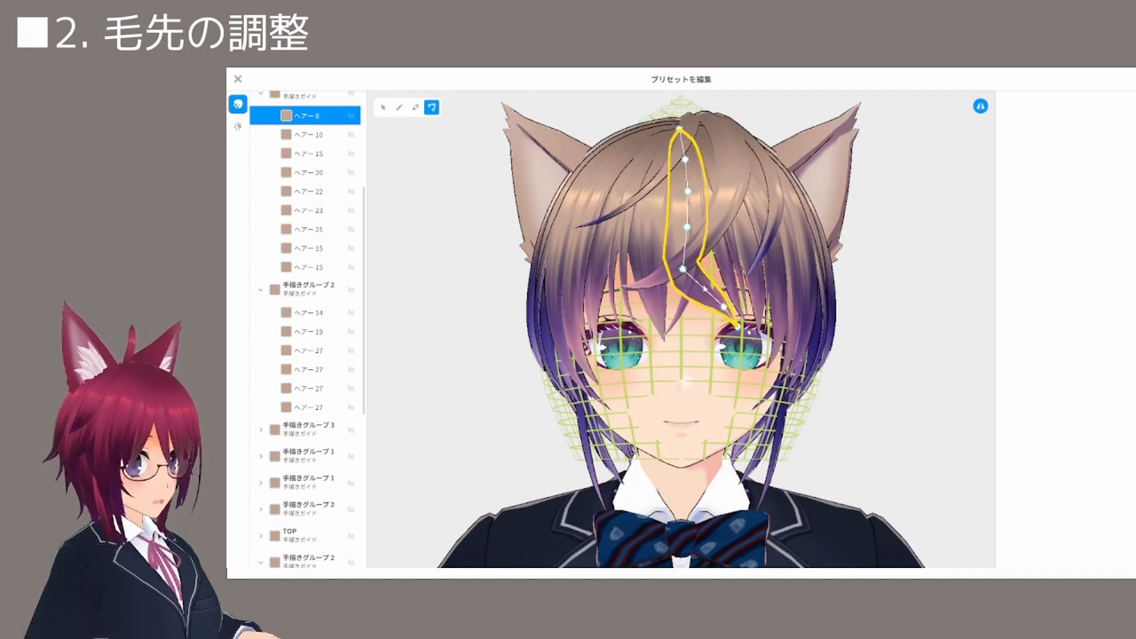
pyautogui.moveTo(684, 268); pyautogui.dragTo(691, 195)
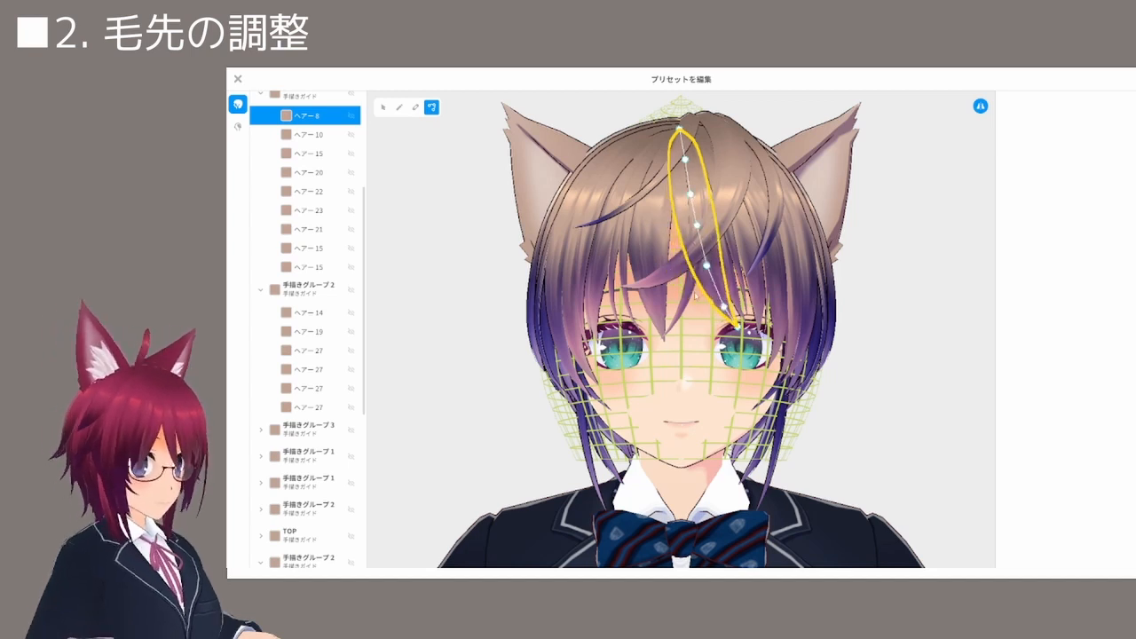
pyautogui.click(695, 293)
# Sweep the tip of bang strand ヘアー10 across the forehead toward the character's left eye and move its upper control points inward to match
pyautogui.click(655, 291)
pyautogui.moveTo(655, 294); pyautogui.dragTo(720, 323)
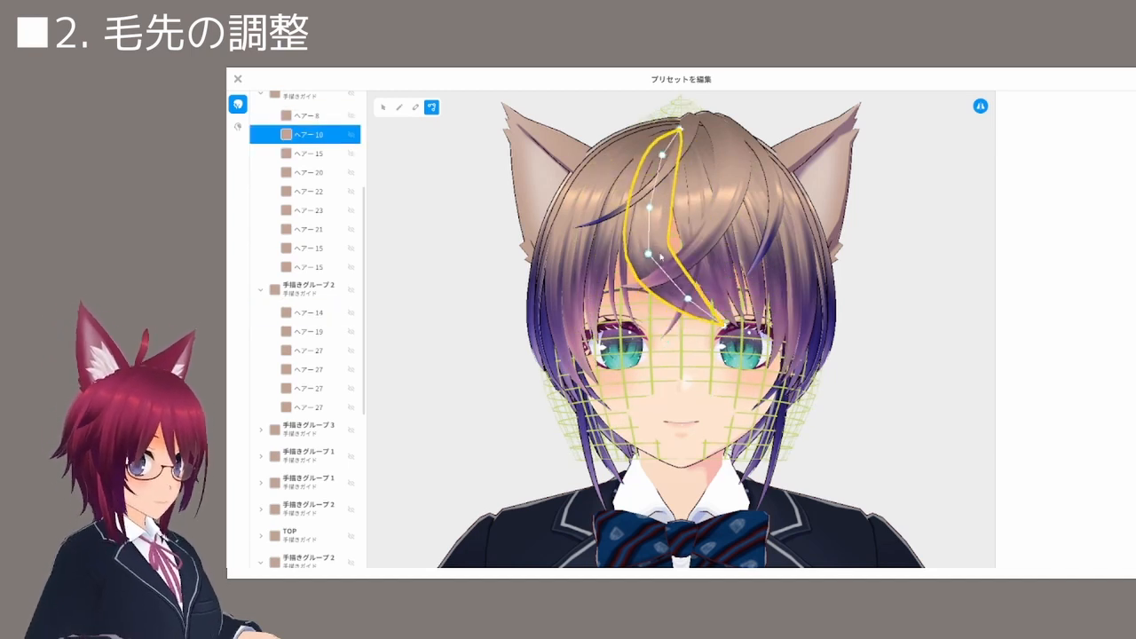
pyautogui.moveTo(647, 252); pyautogui.dragTo(657, 247)
pyautogui.moveTo(650, 208); pyautogui.dragTo(657, 204)
pyautogui.moveTo(662, 157); pyautogui.dragTo(665, 156)
pyautogui.moveTo(657, 247); pyautogui.dragTo(662, 248)
pyautogui.moveTo(723, 325)
pyautogui.mouseDown()
pyautogui.moveTo(714, 328)
pyautogui.moveTo(744, 333)
pyautogui.moveTo(720, 305)
pyautogui.mouseUp()
# Fine-tune the control points of bang strand ヘアー8, pulling its tip and middle slightly back toward the face's centre
pyautogui.click(727, 317)
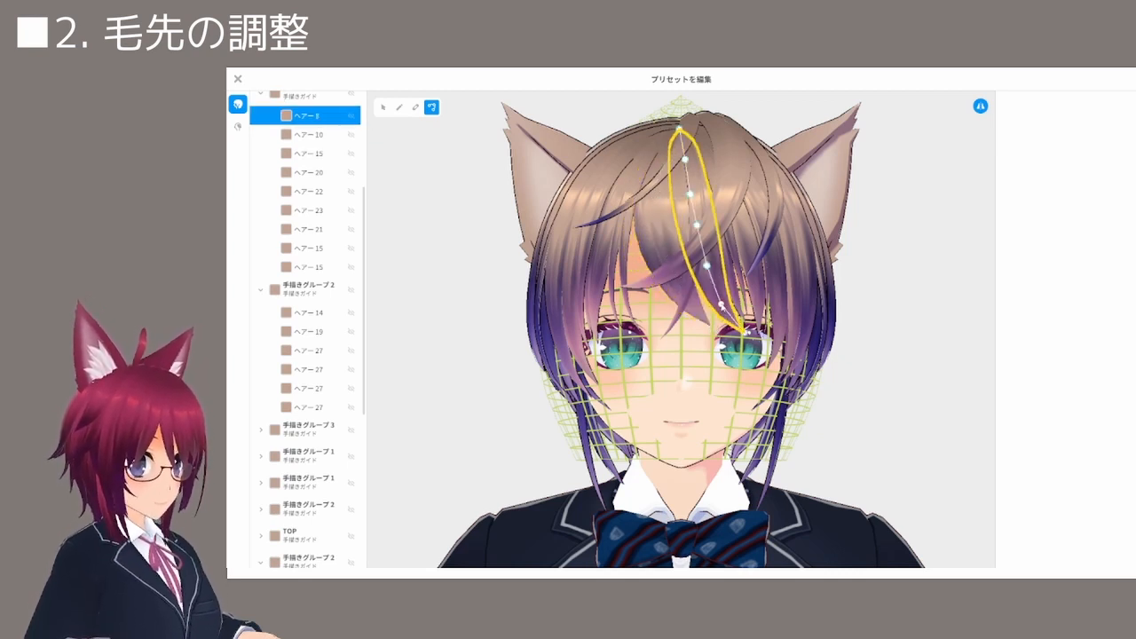
pyautogui.moveTo(706, 265); pyautogui.dragTo(705, 266)
pyautogui.moveTo(744, 332); pyautogui.dragTo(737, 332)
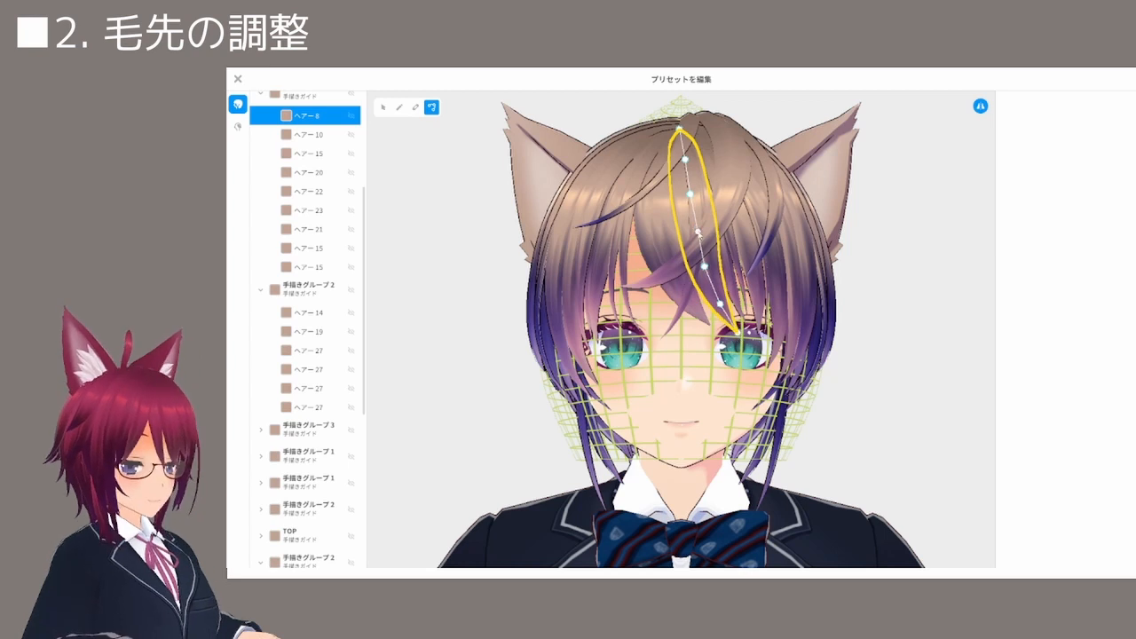
pyautogui.moveTo(696, 227); pyautogui.dragTo(683, 160)
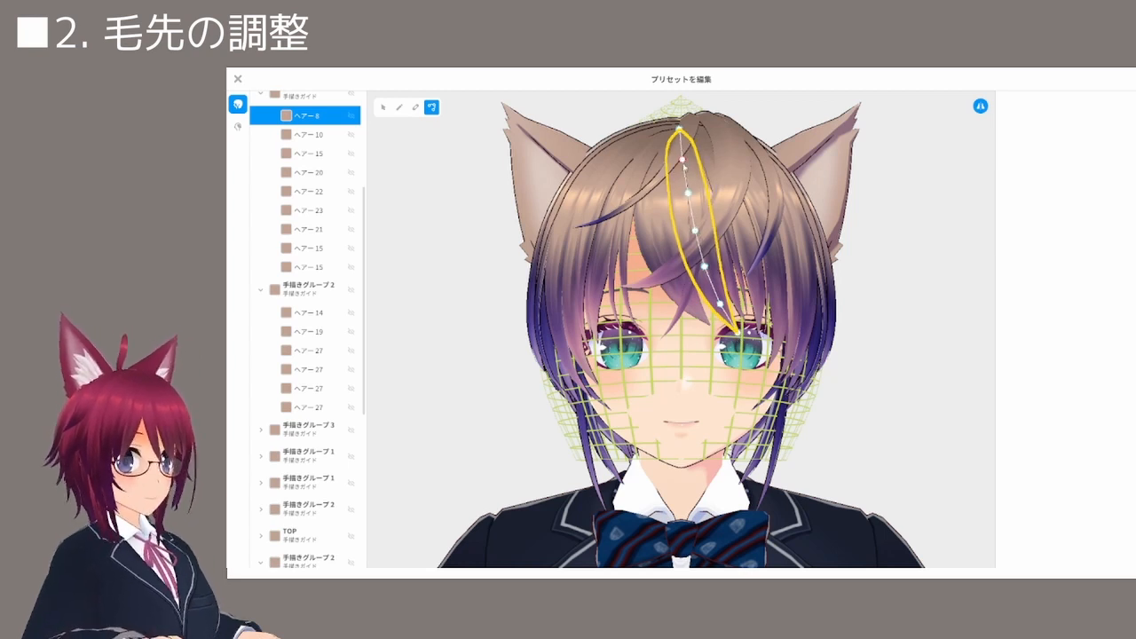
# Curve the tip of the thin ヘアー27 strand near the character's right eye inward toward the nose and adjust its middle control points
pyautogui.click(632, 232)
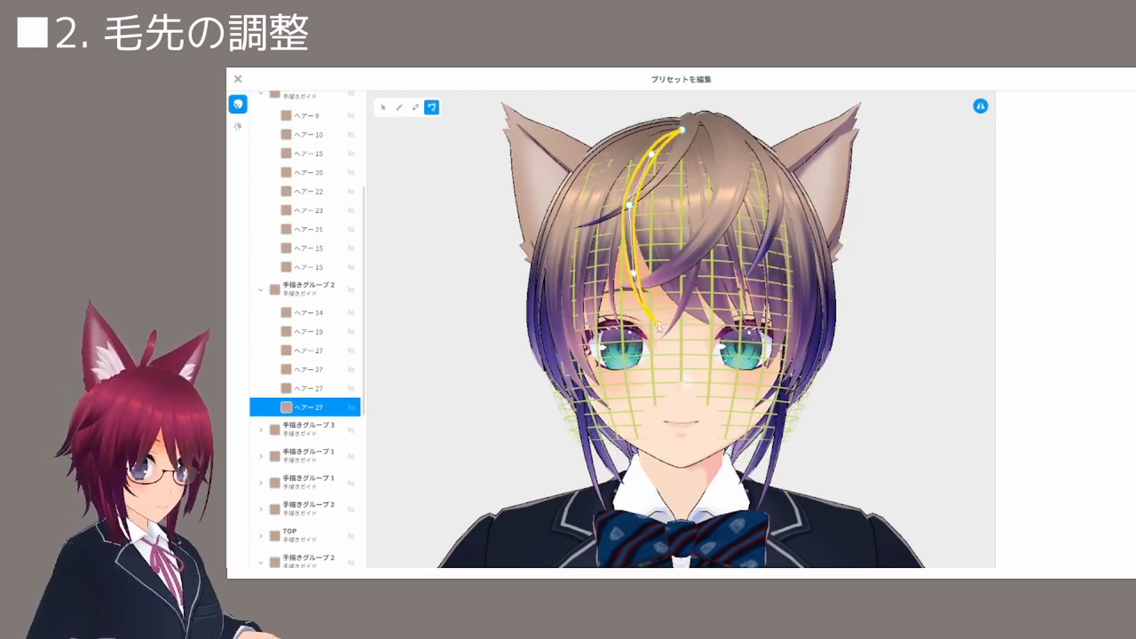
pyautogui.moveTo(658, 325); pyautogui.dragTo(672, 315)
pyautogui.moveTo(633, 277); pyautogui.dragTo(636, 269)
pyautogui.moveTo(628, 206); pyautogui.dragTo(632, 203)
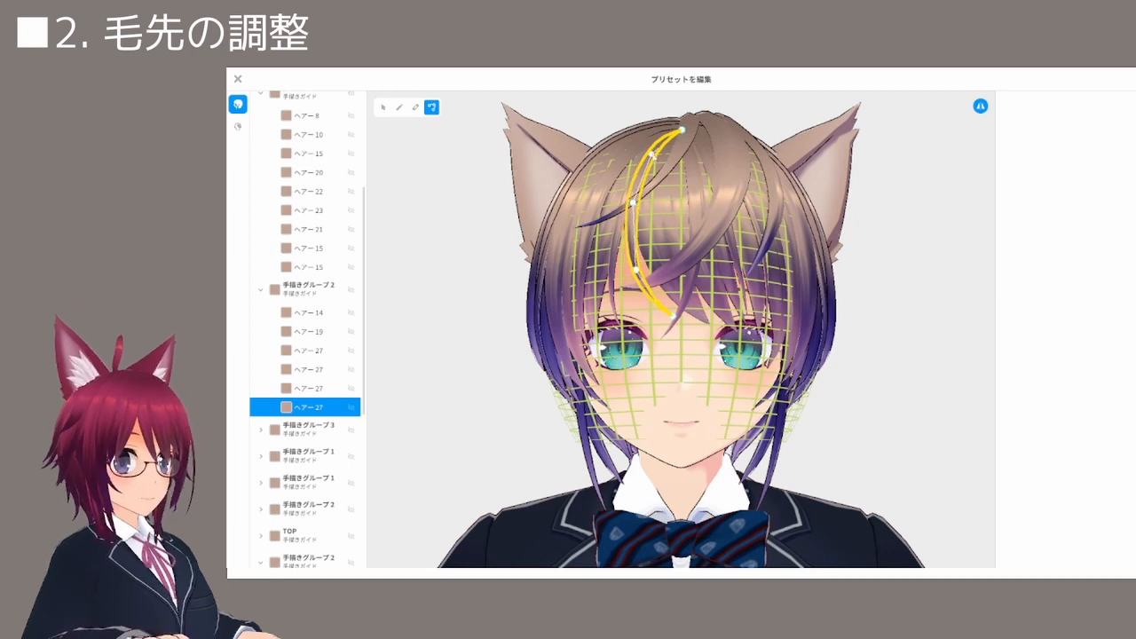
pyautogui.click(494, 327)
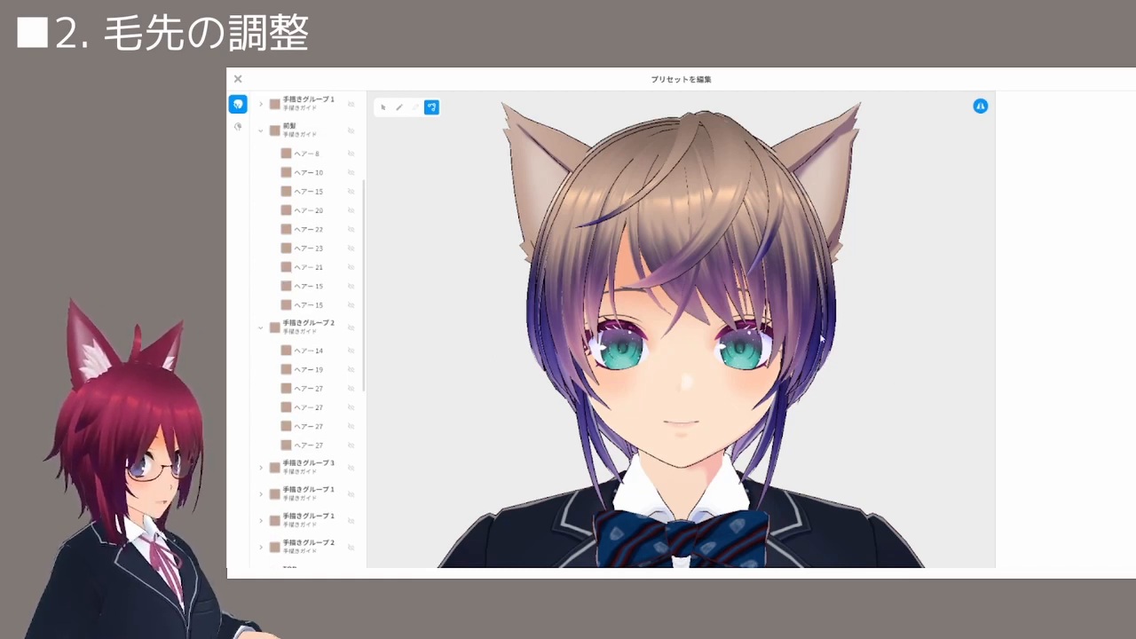
# Select the TOP group and pull its guide's lower side points outward to flare the side hair tips, checking from the side
pyautogui.moveTo(821, 338); pyautogui.dragTo(741, 357, button='right')
pyautogui.click(756, 358)
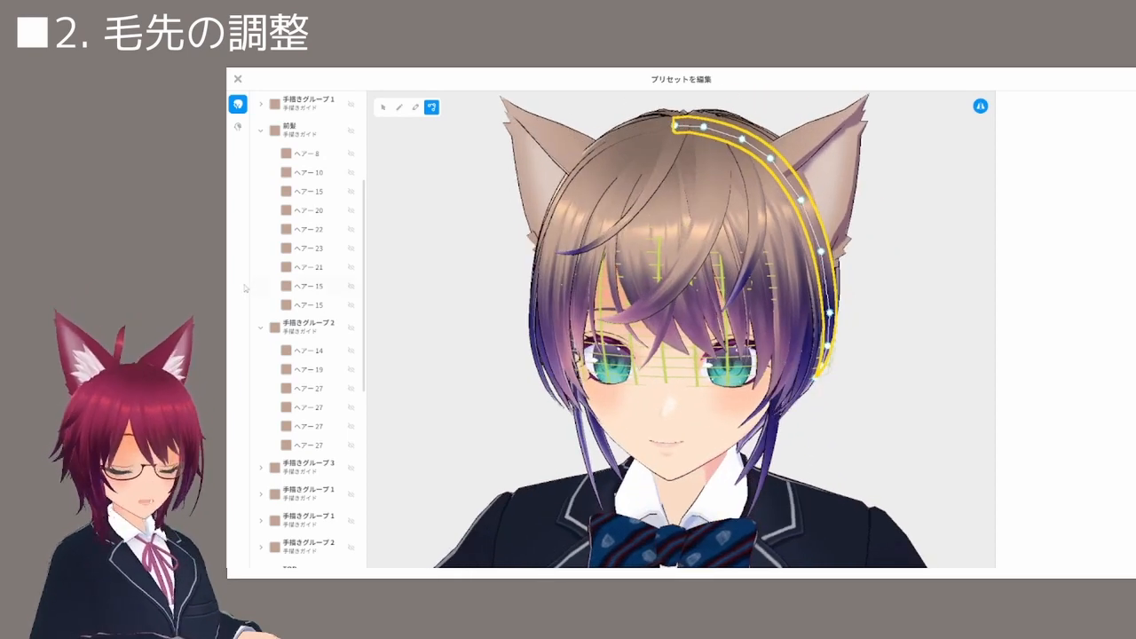
pyautogui.scroll(2, 304, 327)
pyautogui.scroll(2, 304, 327)
pyautogui.scroll(-8, 297, 364)
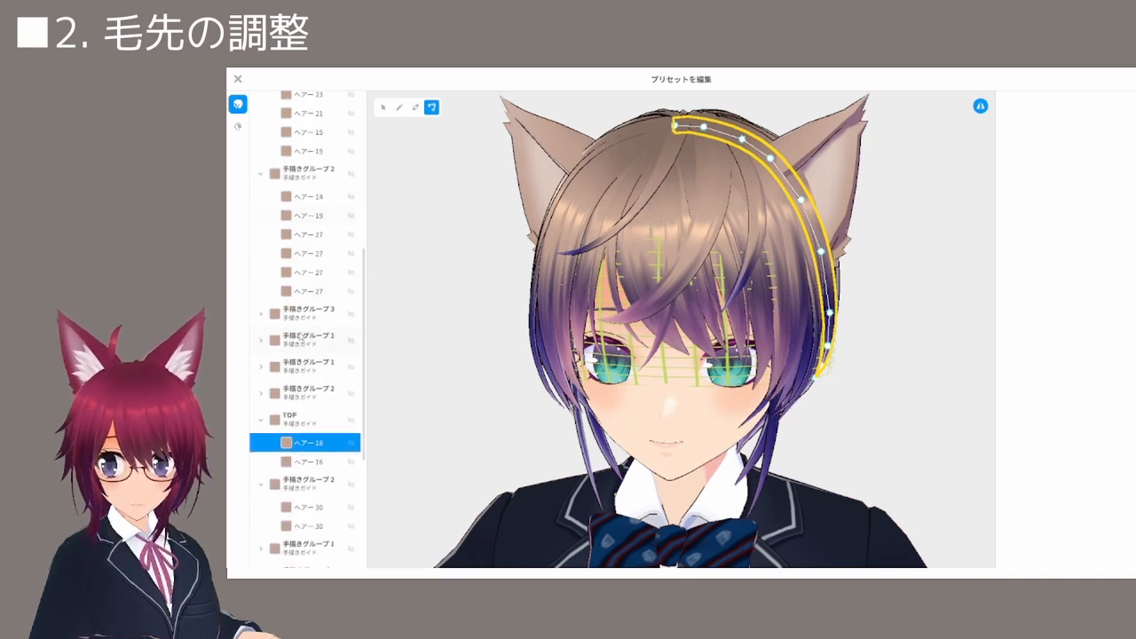
pyautogui.click(306, 327)
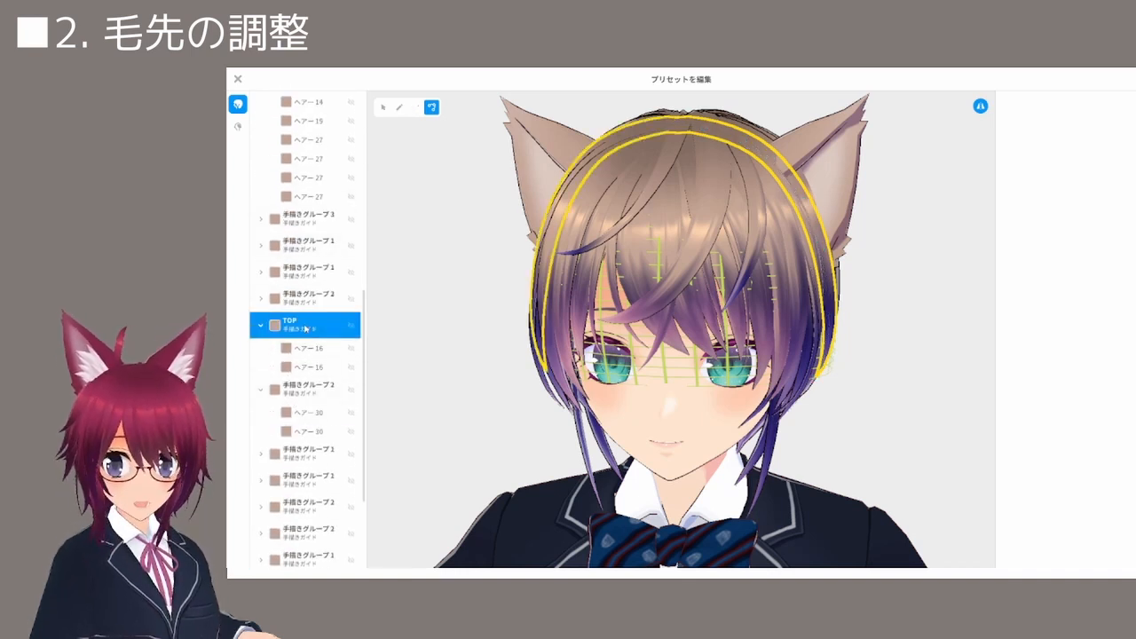
pyautogui.click(384, 108)
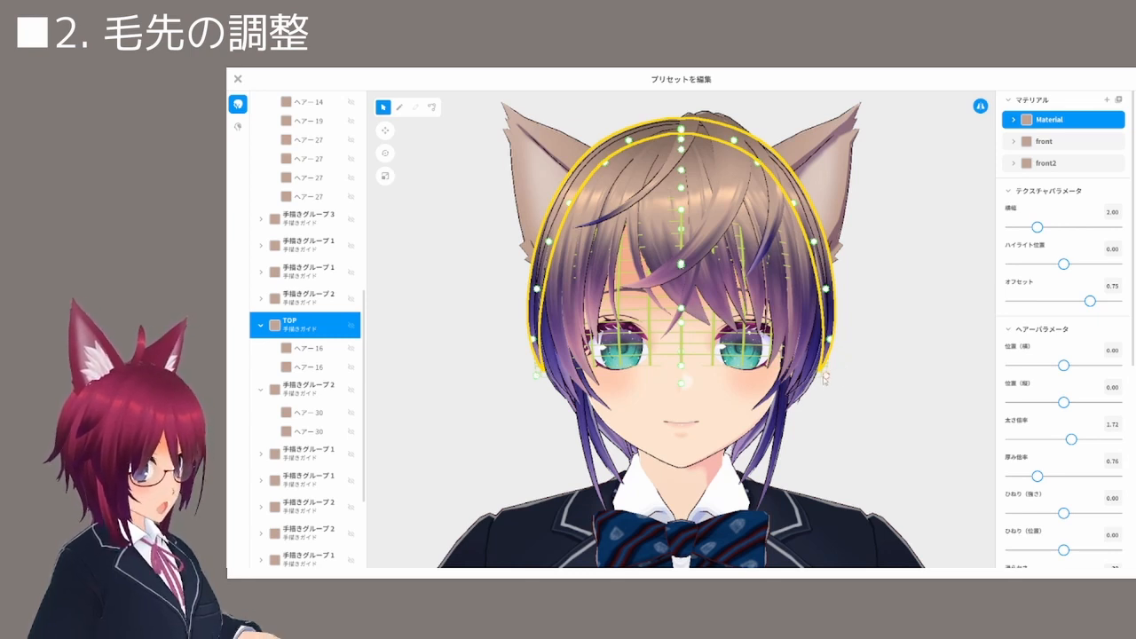
pyautogui.moveTo(826, 375); pyautogui.dragTo(848, 366)
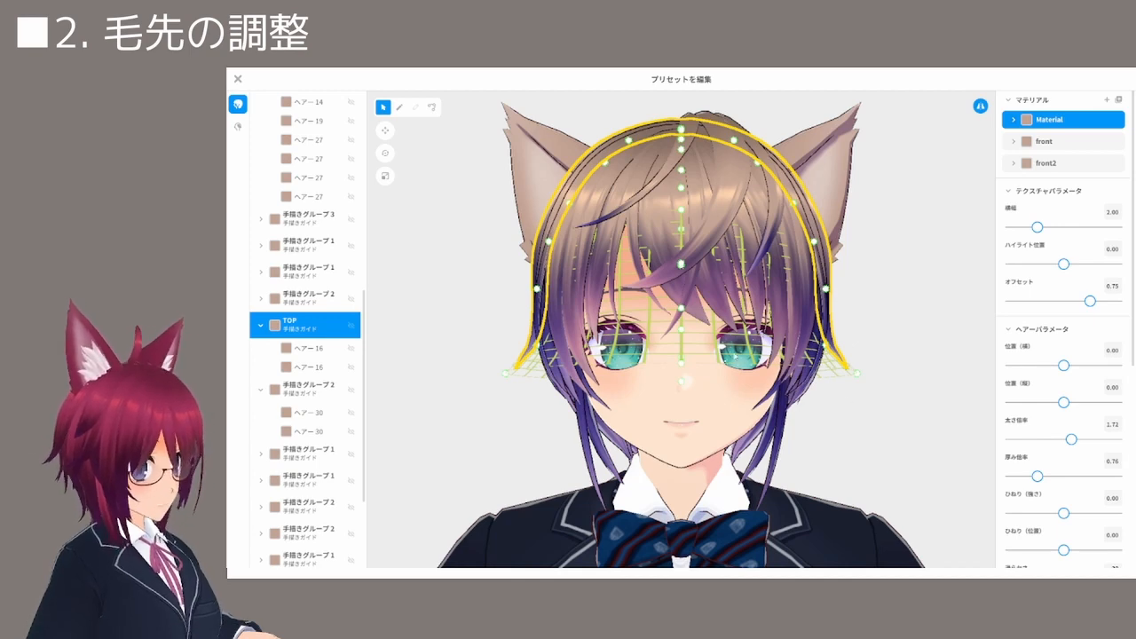
pyautogui.moveTo(842, 321); pyautogui.dragTo(796, 322, button='right')
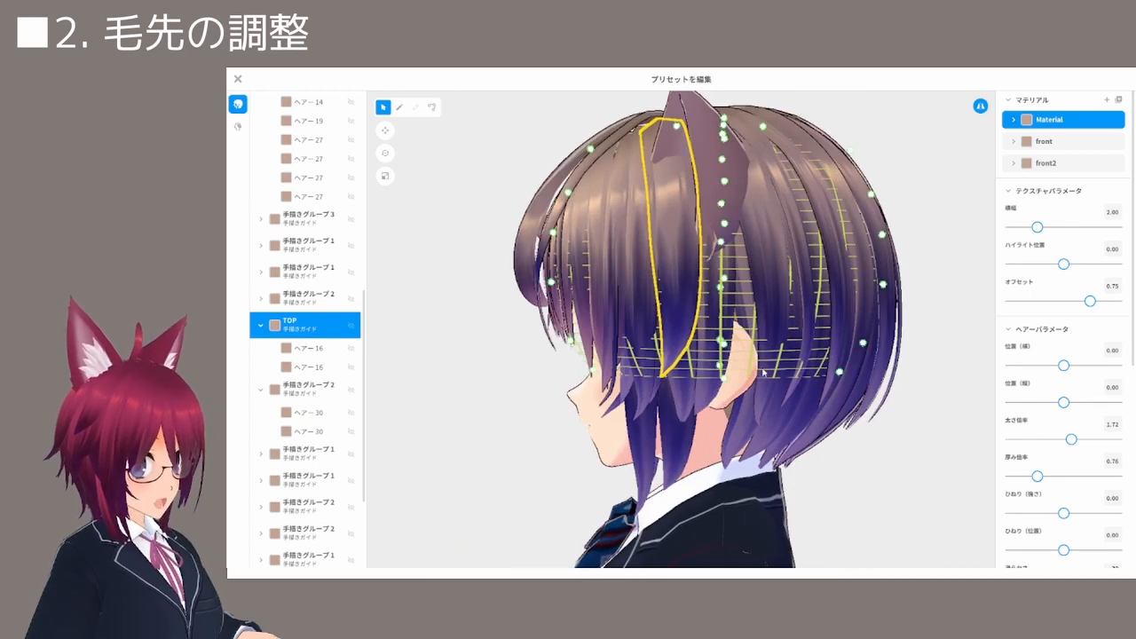
# Select the side-hair group holding the two ヘアー30 strands and reshape its guide's lower side points to flare the tips outward
pyautogui.click(701, 337)
pyautogui.moveTo(861, 353)
pyautogui.mouseDown(button='right')
pyautogui.moveTo(825, 353)
pyautogui.moveTo(852, 355)
pyautogui.mouseUp(button='right')
pyautogui.click(308, 390)
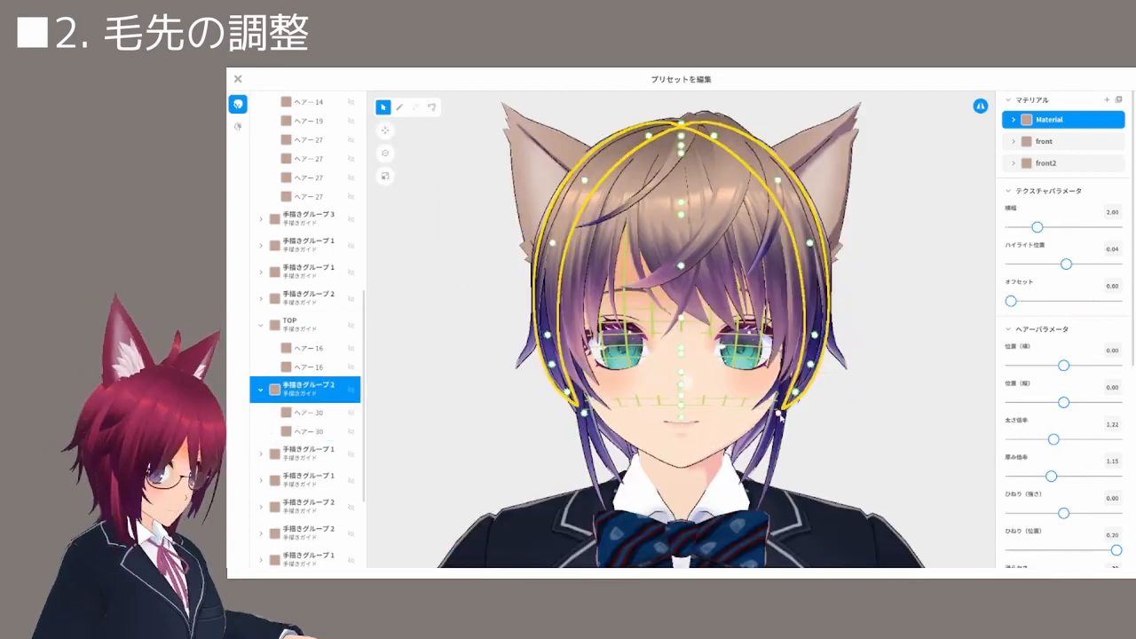
pyautogui.moveTo(813, 410); pyautogui.dragTo(825, 422)
pyautogui.moveTo(814, 367); pyautogui.dragTo(808, 370)
pyautogui.moveTo(808, 371); pyautogui.dragTo(825, 356, button='right')
# Select the 手描きグループ1 group holding ヘアー1 and ヘアー2 and adjust its guide's lower side points beside the cheek
pyautogui.click(803, 355)
pyautogui.click(308, 245)
pyautogui.moveTo(812, 433); pyautogui.dragTo(799, 438)
pyautogui.moveTo(807, 349); pyautogui.dragTo(813, 355)
pyautogui.click(887, 382)
# Reselect the group of the two ヘアー30 strands and pull its guide's tip point slightly back in toward the cheek
pyautogui.click(815, 364)
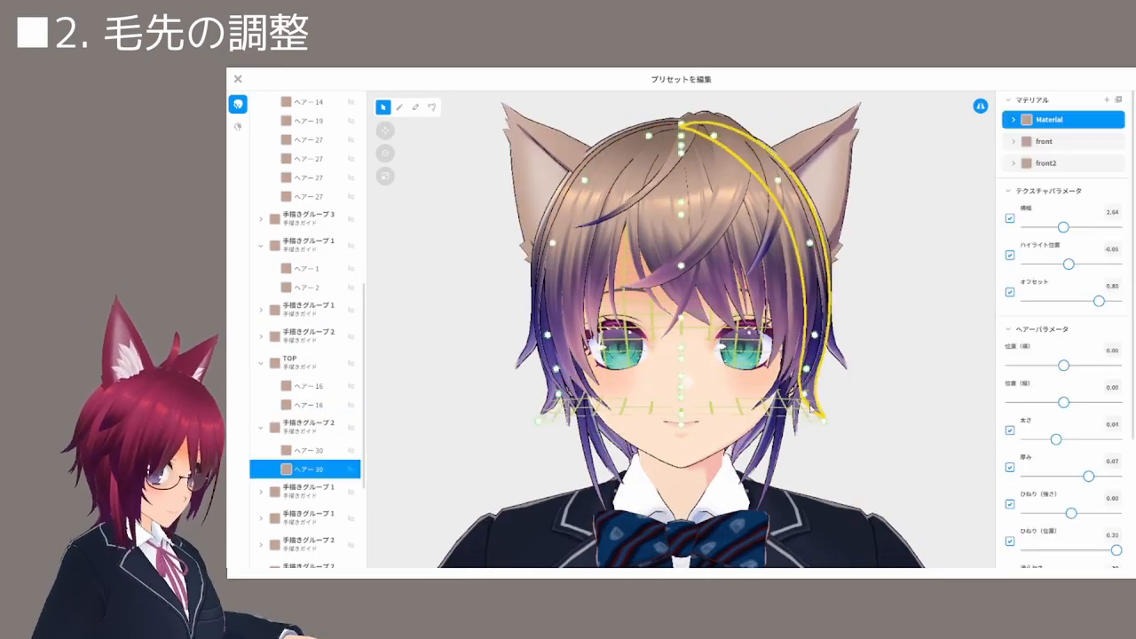
pyautogui.click(308, 427)
pyautogui.moveTo(824, 419); pyautogui.dragTo(814, 410)
pyautogui.click(888, 382)
pyautogui.moveTo(825, 373)
pyautogui.mouseDown(button='right')
pyautogui.moveTo(734, 372)
pyautogui.moveTo(817, 368)
pyautogui.mouseUp(button='right')
# Select the 横髪01 side-hair group and adjust the tip point of its guide beside the jaw
pyautogui.click(812, 364)
pyautogui.click(307, 240)
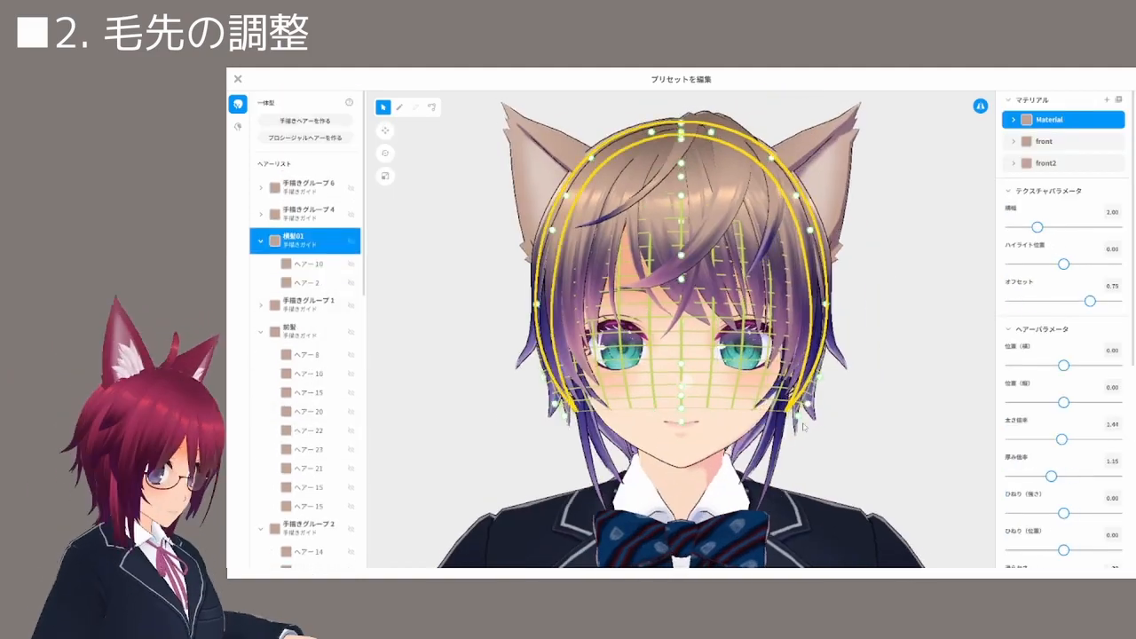
pyautogui.moveTo(810, 421); pyautogui.dragTo(802, 416)
pyautogui.click(892, 382)
pyautogui.moveTo(892, 382); pyautogui.dragTo(854, 387, button='right')
pyautogui.click(852, 387)
# Select the side-hair group holding the two ヘアー15 strands and shift its guide's tip point slightly inward, rotating between views
pyautogui.click(308, 397)
pyautogui.moveTo(728, 387); pyautogui.dragTo(812, 390, button='right')
pyautogui.moveTo(808, 430); pyautogui.dragTo(801, 424)
pyautogui.moveTo(814, 364)
pyautogui.mouseDown(button='right')
pyautogui.moveTo(778, 360)
pyautogui.moveTo(817, 357)
pyautogui.mouseUp(button='right')
pyautogui.moveTo(892, 355); pyautogui.dragTo(812, 384, button='right')
# Select the group holding ヘアー5, ヘアー9 and ヘアー13 and shape its guide's lower points in side and front views to flare the tips
pyautogui.click(849, 356)
pyautogui.click(308, 215)
pyautogui.moveTo(887, 410); pyautogui.dragTo(896, 417)
pyautogui.moveTo(799, 395)
pyautogui.mouseDown(button='right')
pyautogui.moveTo(870, 397)
pyautogui.moveTo(803, 396)
pyautogui.mouseUp(button='right')
pyautogui.moveTo(803, 397); pyautogui.dragTo(870, 395, button='right')
pyautogui.moveTo(820, 363); pyautogui.dragTo(814, 365)
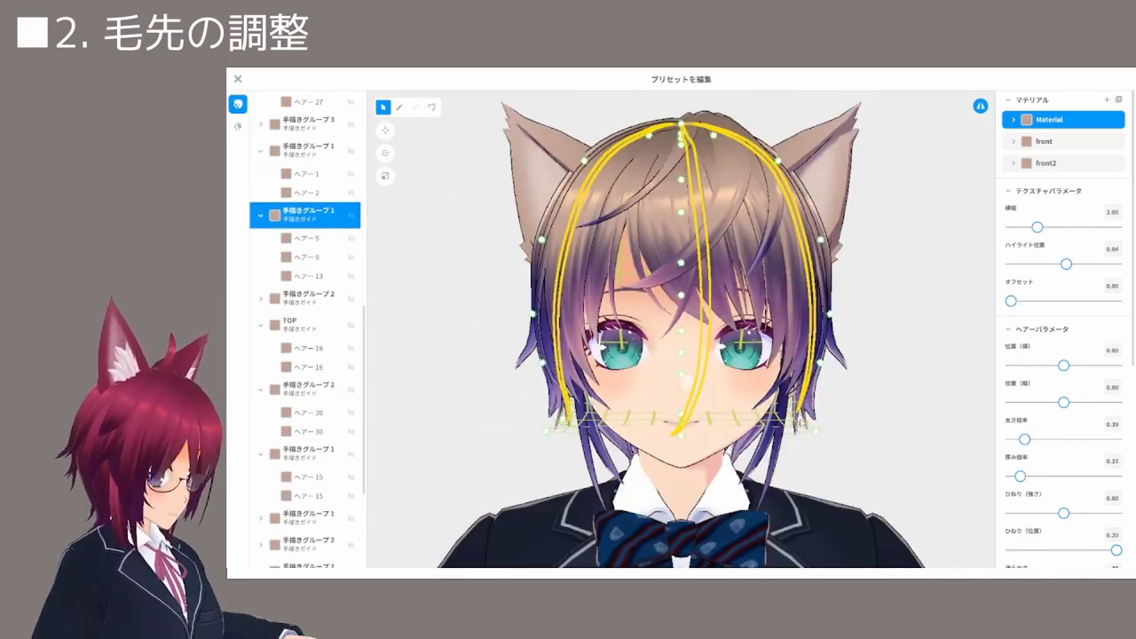
pyautogui.moveTo(888, 368); pyautogui.dragTo(813, 365, button='right')
pyautogui.moveTo(891, 364); pyautogui.dragTo(896, 362)
pyautogui.moveTo(869, 436); pyautogui.dragTo(877, 432)
pyautogui.click(812, 311)
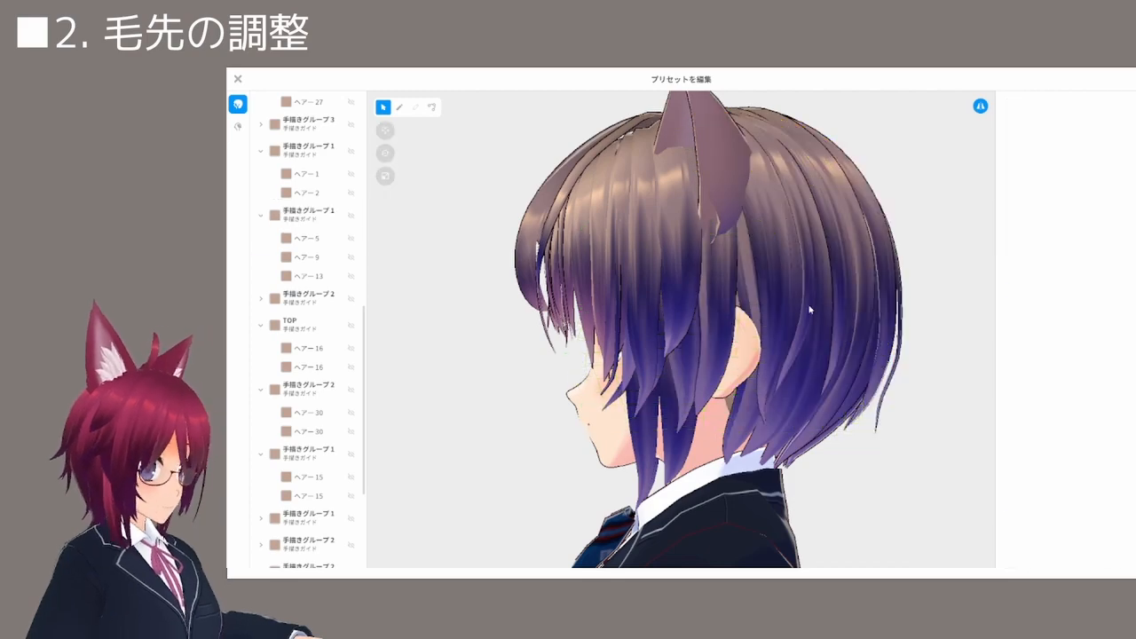
# Select the group holding the two ヘアー13 strands and pull its guide's lower rear points outward behind the neck
pyautogui.click(811, 311)
pyautogui.click(311, 220)
pyautogui.moveTo(808, 377)
pyautogui.mouseDown(button='right')
pyautogui.moveTo(737, 377)
pyautogui.moveTo(808, 377)
pyautogui.mouseUp(button='right')
pyautogui.click(808, 376)
pyautogui.click(807, 376)
pyautogui.scroll(-2, 309, 409)
pyautogui.click(309, 400)
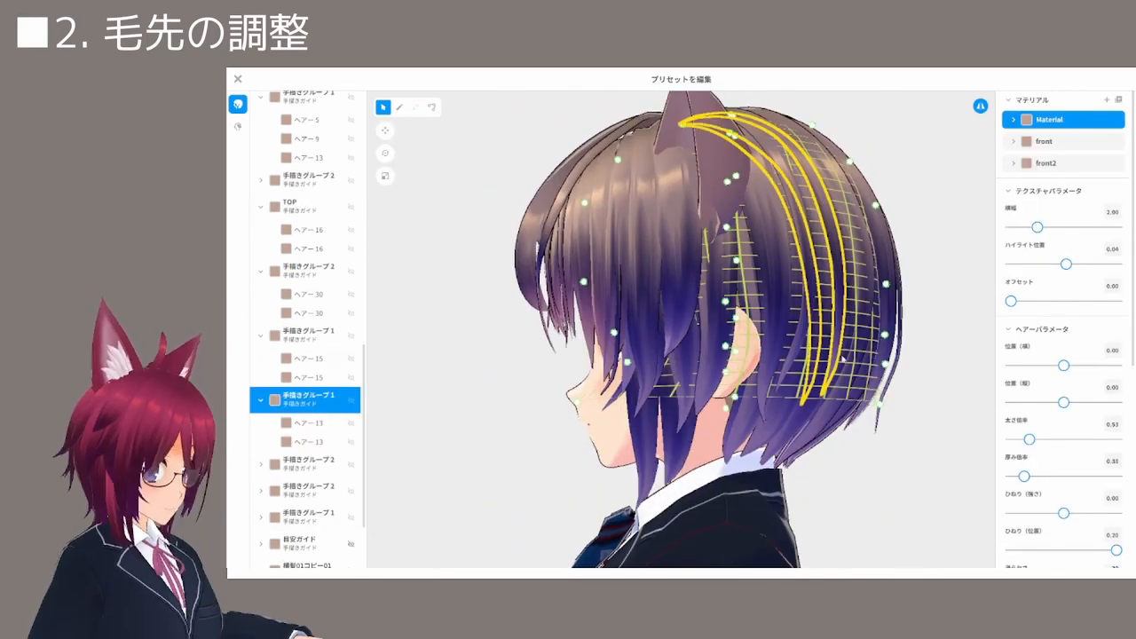
pyautogui.moveTo(893, 405); pyautogui.dragTo(905, 411)
pyautogui.moveTo(812, 382)
pyautogui.mouseDown(button='right')
pyautogui.moveTo(878, 382)
pyautogui.moveTo(812, 382)
pyautogui.mouseUp(button='right')
pyautogui.moveTo(886, 369); pyautogui.dragTo(890, 370)
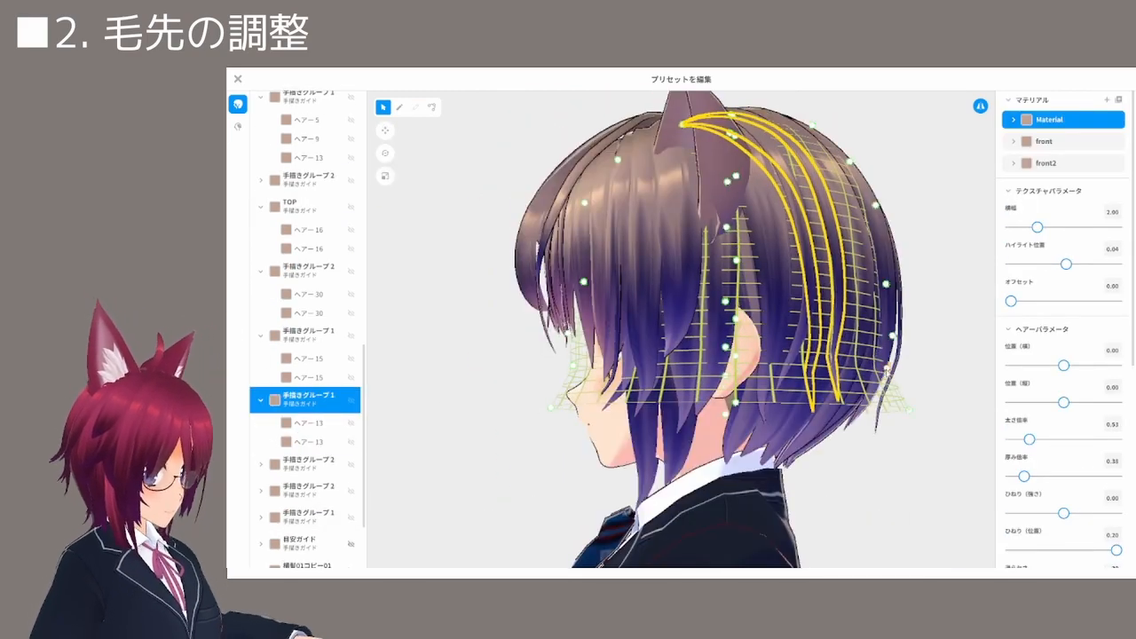
pyautogui.press('1')
pyautogui.click(877, 349)
pyautogui.moveTo(877, 350); pyautogui.dragTo(929, 309, button='right')
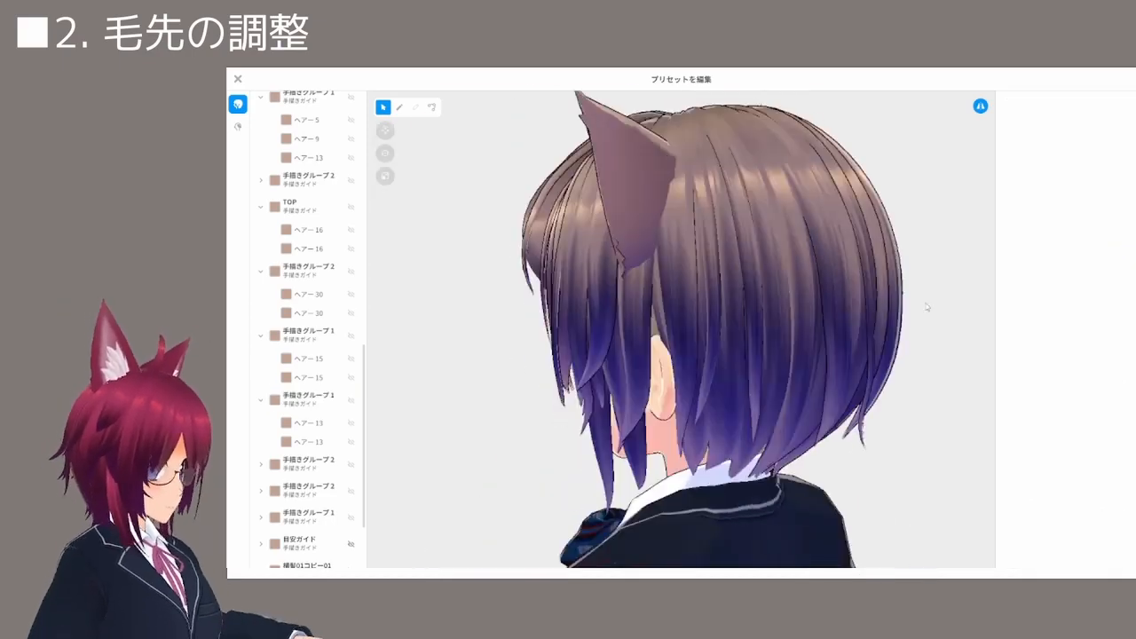
# Select the first back-hair group with a single ヘアー22 strand and check the rear tips from the side and from behind
pyautogui.click(624, 381)
pyautogui.click(308, 464)
pyautogui.moveTo(798, 390); pyautogui.dragTo(914, 382, button='right')
pyautogui.click(923, 396)
pyautogui.click(692, 426)
pyautogui.moveTo(692, 426); pyautogui.dragTo(786, 443, button='right')
pyautogui.click(891, 424)
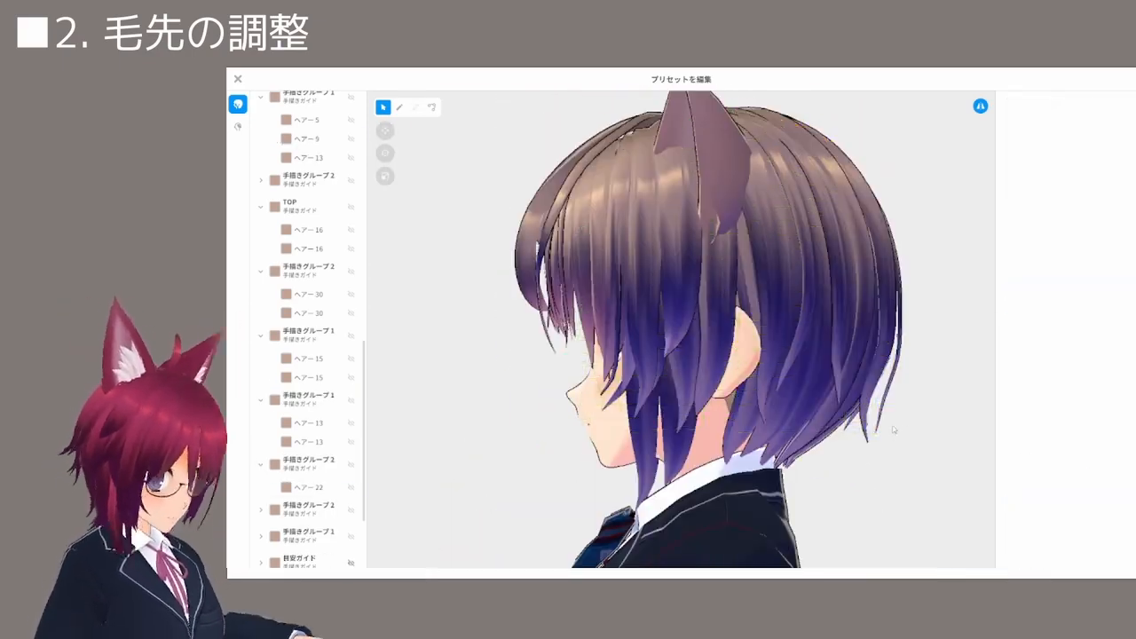
pyautogui.hotkey('ctrl', '1')
pyautogui.click(433, 107)
pyautogui.click(668, 417)
pyautogui.click(406, 370)
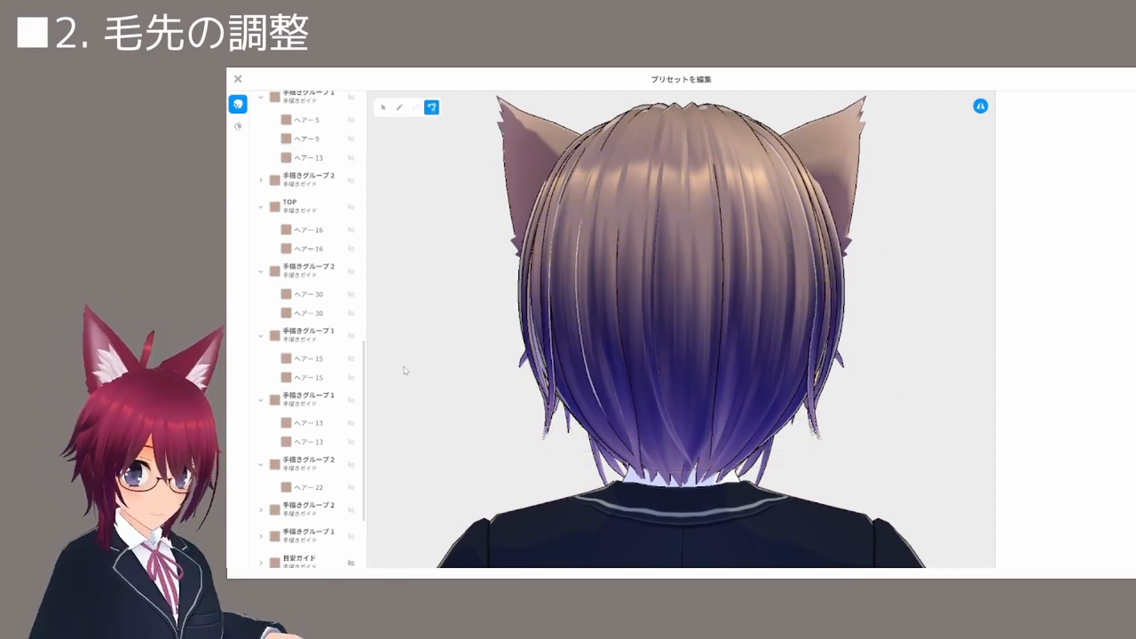
# Select the second group with a single ヘアー22 strand and pull its guide's lower rear point outward, checking the back from several angles
pyautogui.click(723, 390)
pyautogui.click(309, 509)
pyautogui.moveTo(540, 456); pyautogui.dragTo(444, 451, button='right')
pyautogui.click(384, 108)
pyautogui.moveTo(498, 456); pyautogui.dragTo(476, 477)
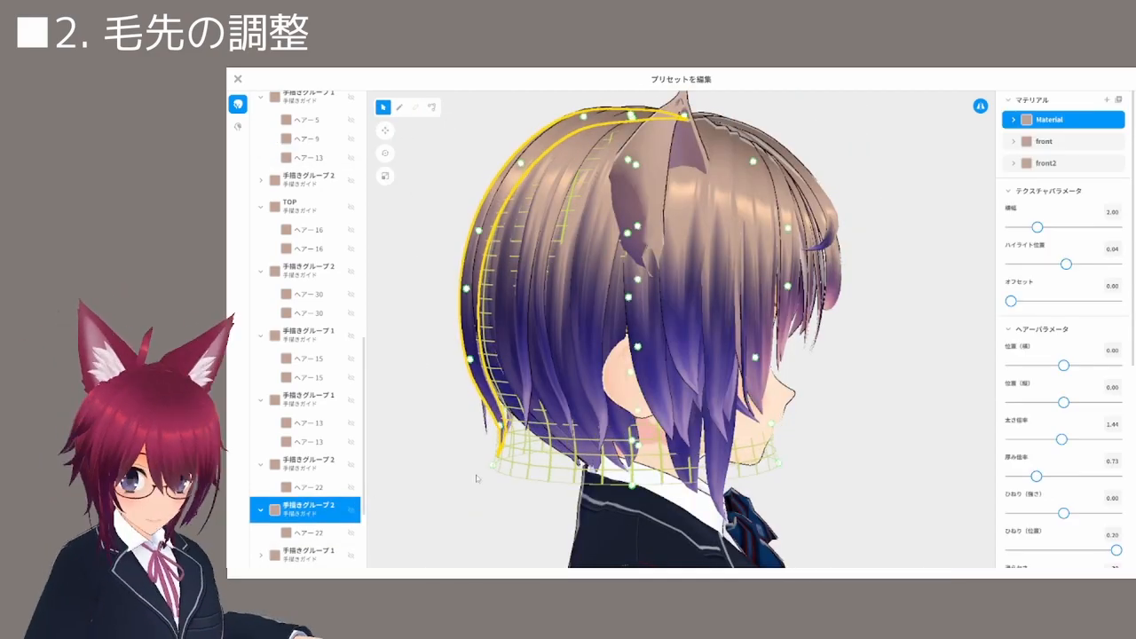
pyautogui.click(452, 473)
pyautogui.moveTo(452, 473); pyautogui.dragTo(524, 468, button='right')
pyautogui.moveTo(524, 469); pyautogui.dragTo(505, 482, button='right')
pyautogui.click(488, 416)
pyautogui.click(309, 510)
pyautogui.click(430, 475)
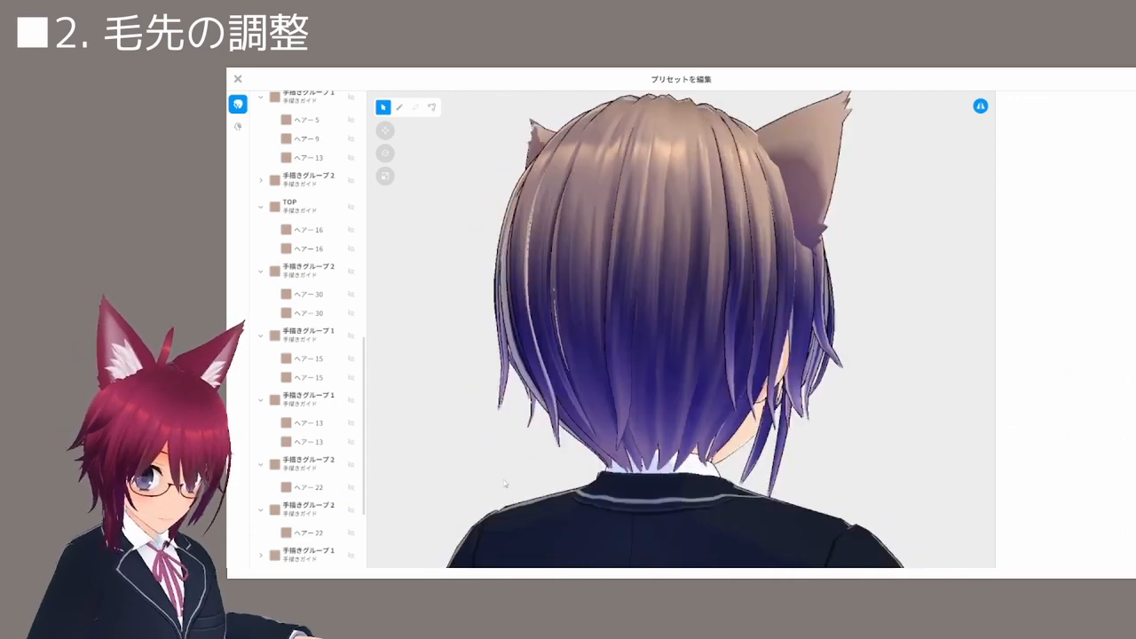
# In front view, pull the tip point of the ヘアー30 group's guide outward beside the cheek
pyautogui.press('1')
pyautogui.click(544, 390)
pyautogui.moveTo(549, 421); pyautogui.dragTo(535, 427)
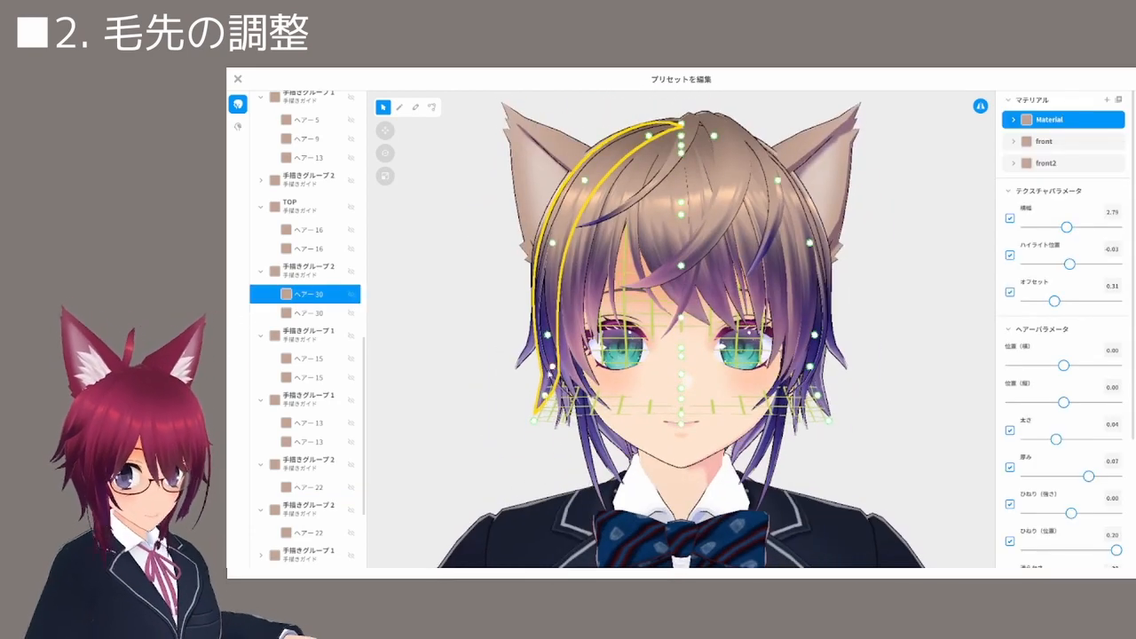
# Pull the lower side point of the TOP group's guide outward and down to flare its ヘアー16 tips
pyautogui.click(520, 367)
pyautogui.moveTo(537, 345); pyautogui.dragTo(511, 373)
pyautogui.click(494, 426)
pyautogui.click(522, 365)
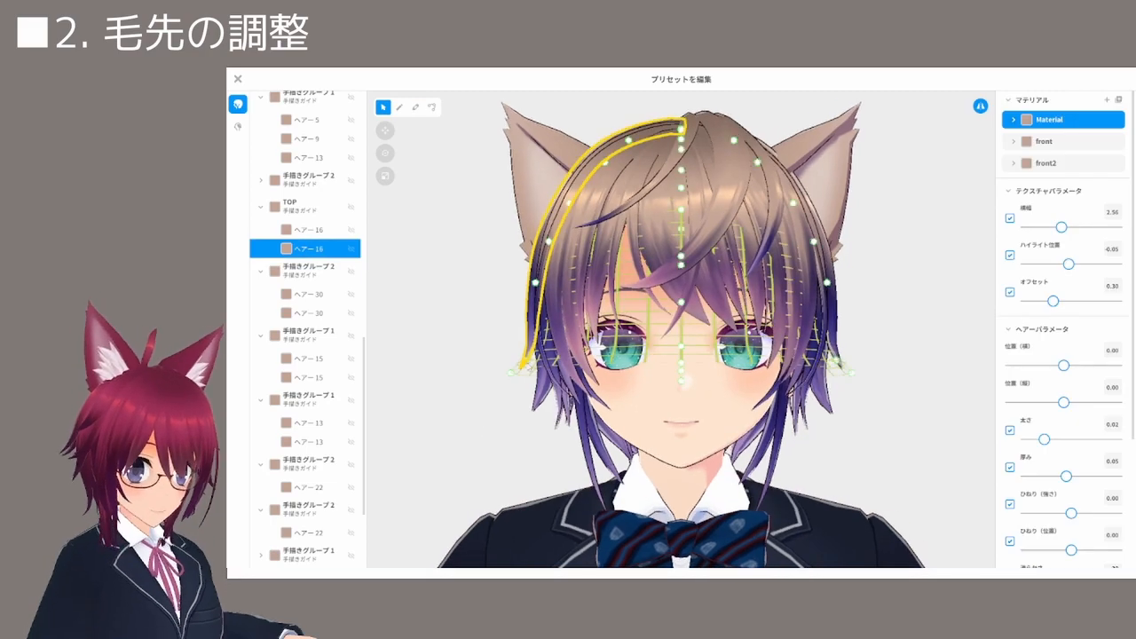
pyautogui.click(486, 409)
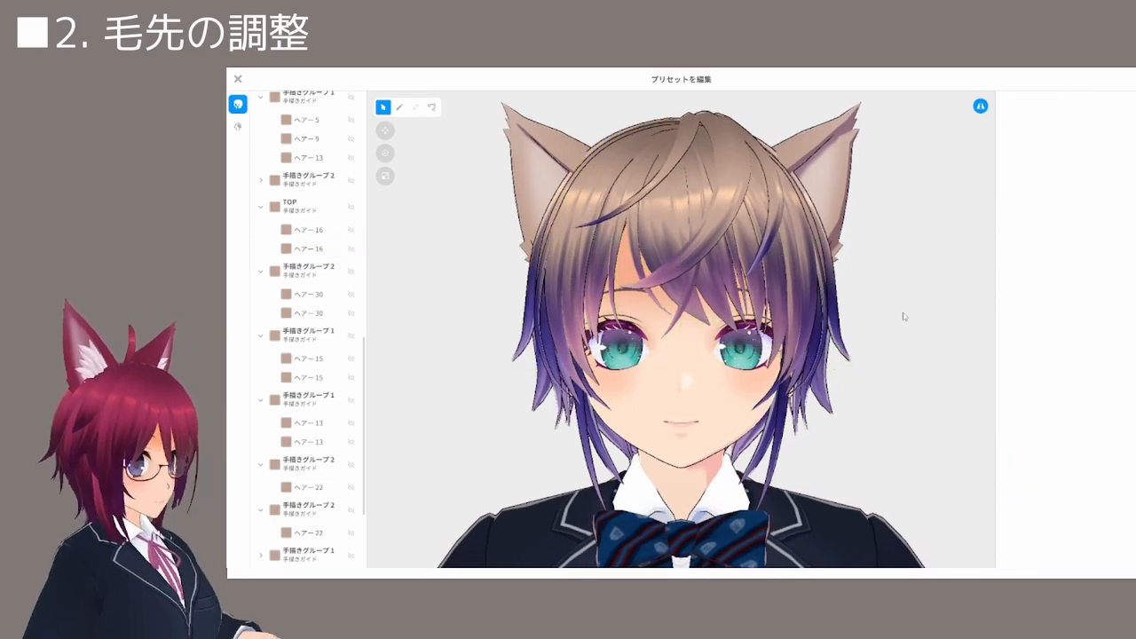
# Select the 手描きグループ2 group holding ヘアー22, 24, 26, 28 and 20 and pull its guide's lower rear point backward at the nape
pyautogui.moveTo(903, 316); pyautogui.dragTo(886, 368, button='right')
pyautogui.press('1')
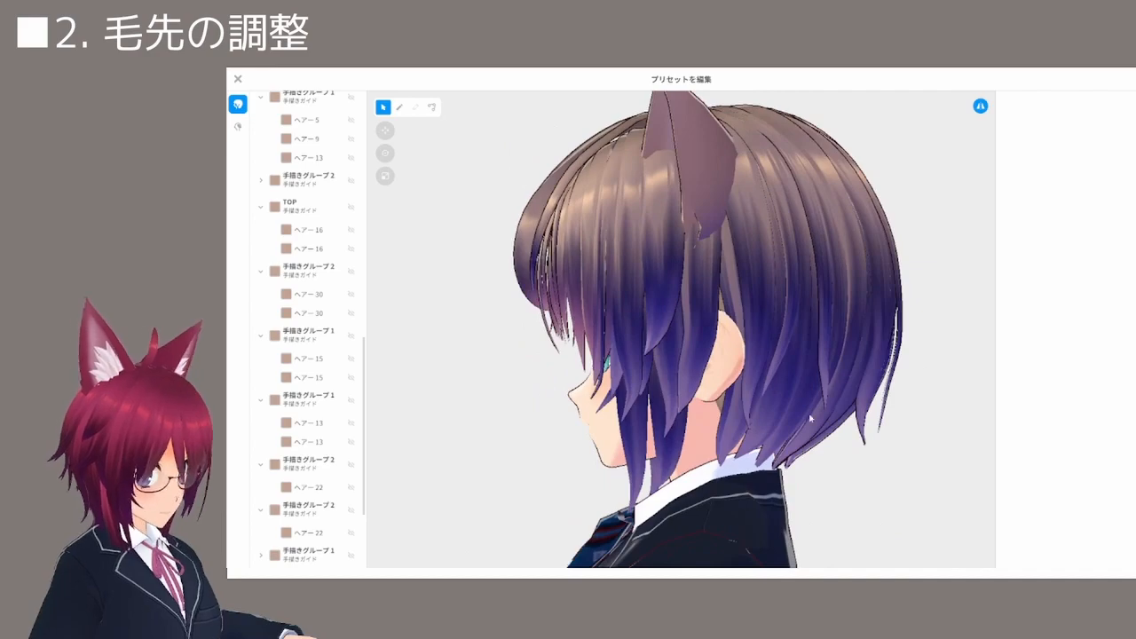
pyautogui.moveTo(792, 457); pyautogui.dragTo(818, 440, button='right')
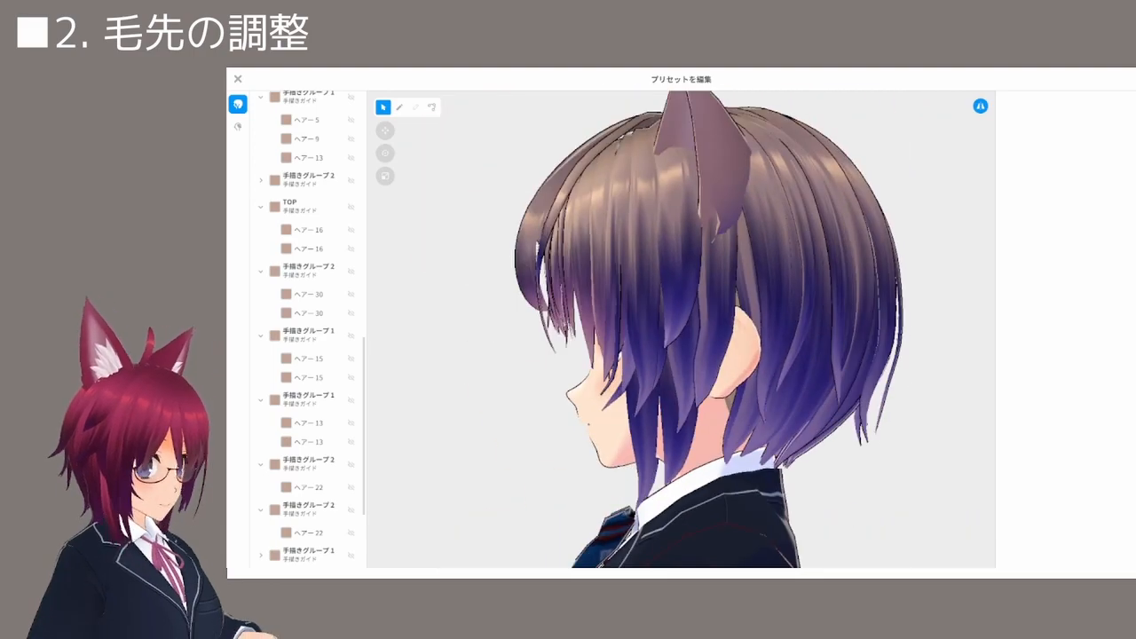
pyautogui.click(756, 424)
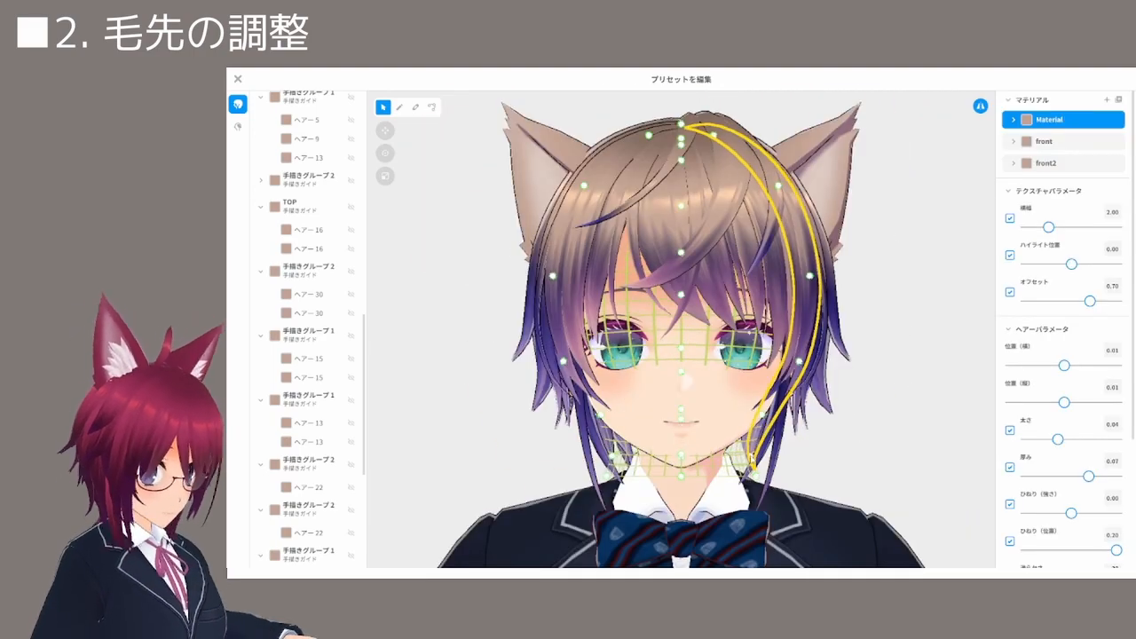
pyautogui.moveTo(859, 429); pyautogui.dragTo(630, 429, button='right')
pyautogui.click(719, 410)
pyautogui.scroll(-5, 309, 355)
pyautogui.click(309, 293)
pyautogui.scroll(5, 309, 293)
pyautogui.click(261, 163)
pyautogui.click(309, 263)
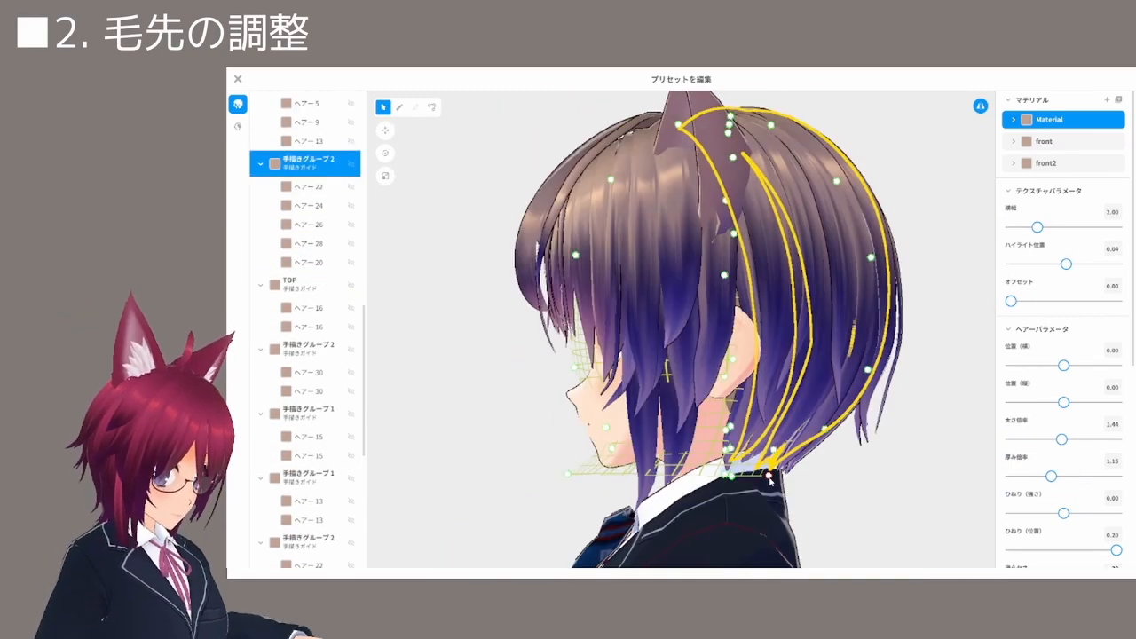
pyautogui.moveTo(770, 478); pyautogui.dragTo(796, 482)
# Adjust the lower rear points of the guide for the nape group holding ヘアー5 to ヘアー15 so its tips flare backward
pyautogui.click(742, 441)
pyautogui.click(803, 484)
pyautogui.click(750, 444)
pyautogui.moveTo(812, 434); pyautogui.dragTo(799, 444)
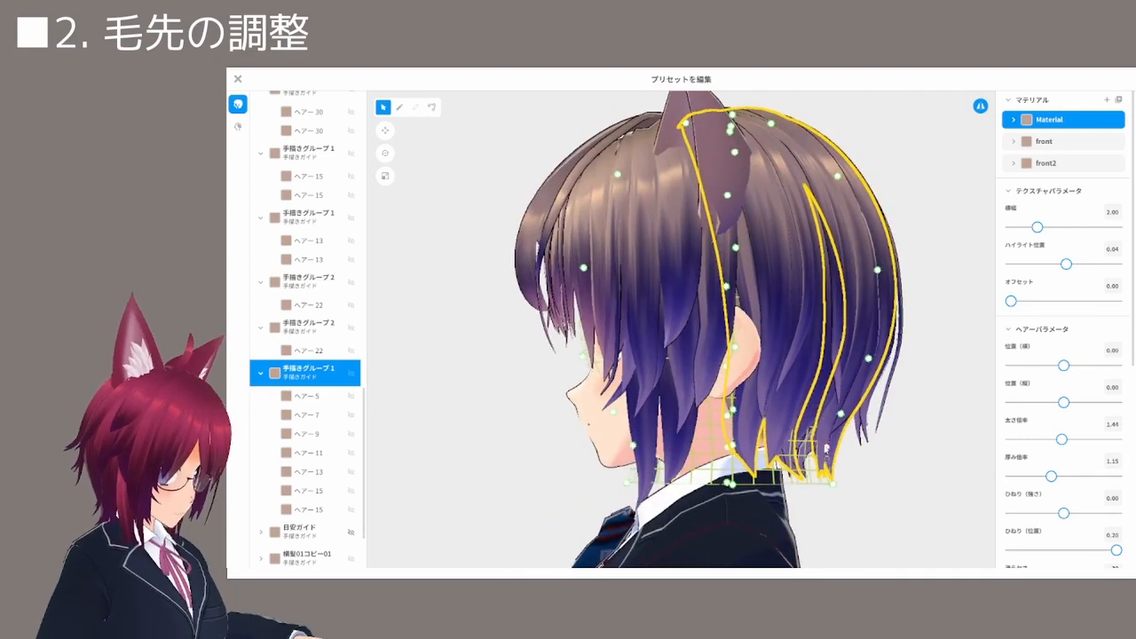
pyautogui.click(923, 426)
pyautogui.moveTo(914, 425); pyautogui.dragTo(453, 423, button='right')
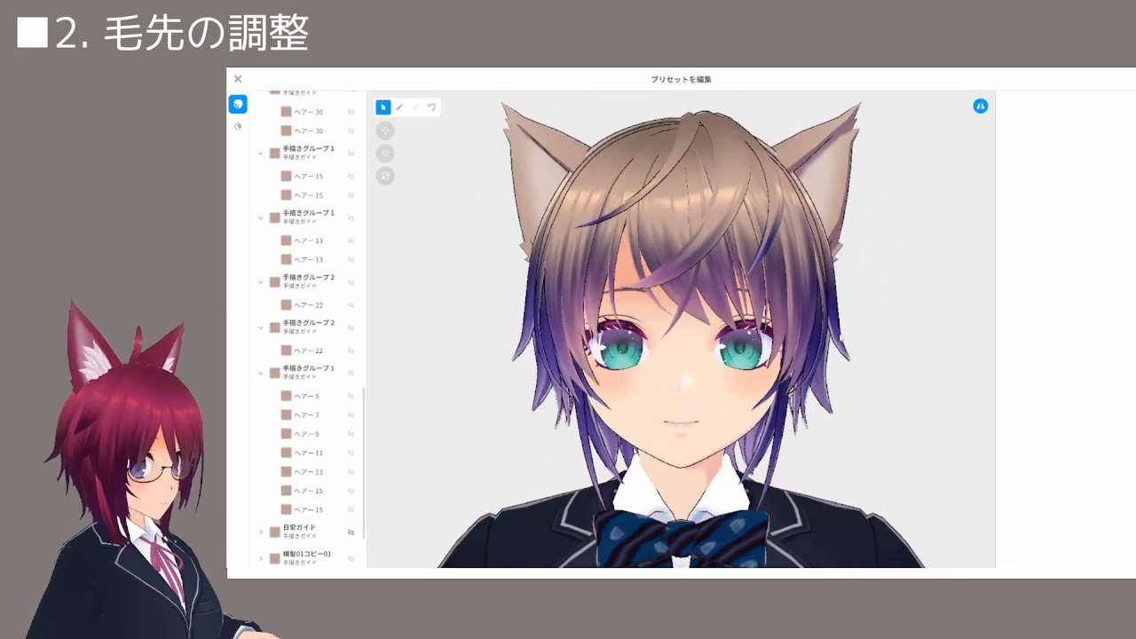
pyautogui.moveTo(917, 289); pyautogui.dragTo(898, 313, button='right')
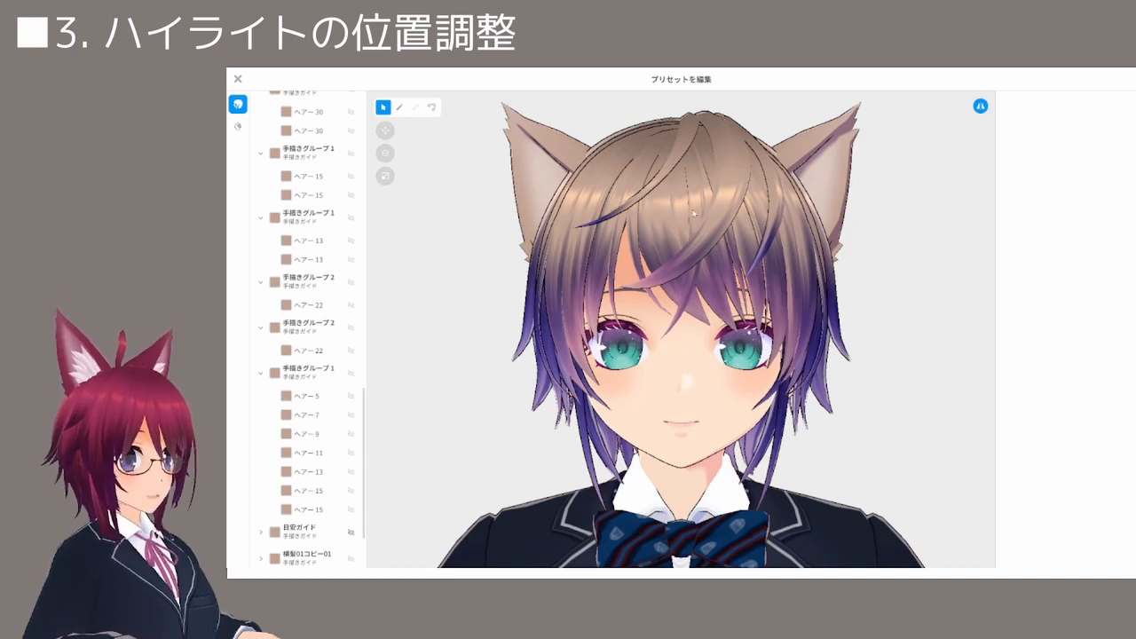
# Select the central bang strand and set its highlight position (ハイライト位置) to -0.07
pyautogui.click(696, 210)
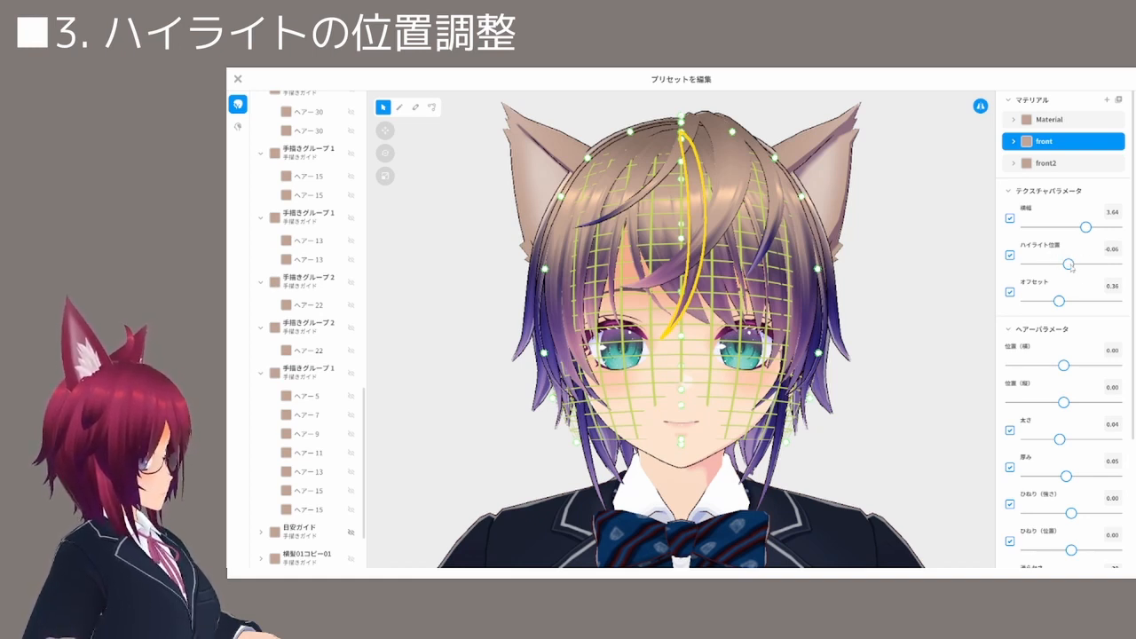
pyautogui.moveTo(1071, 266); pyautogui.dragTo(1070, 263)
pyautogui.moveTo(1074, 263); pyautogui.dragTo(1068, 263)
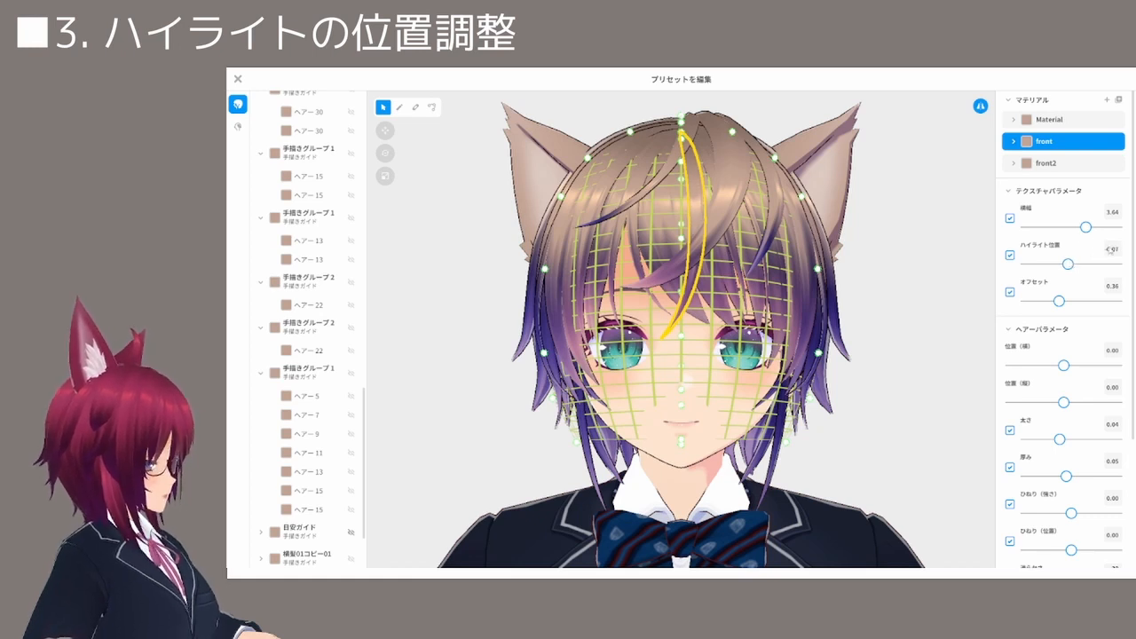
# Fine-tune the central bang strand's highlight position numerically, trying the three-decimal value -0.073
pyautogui.click(1110, 250)
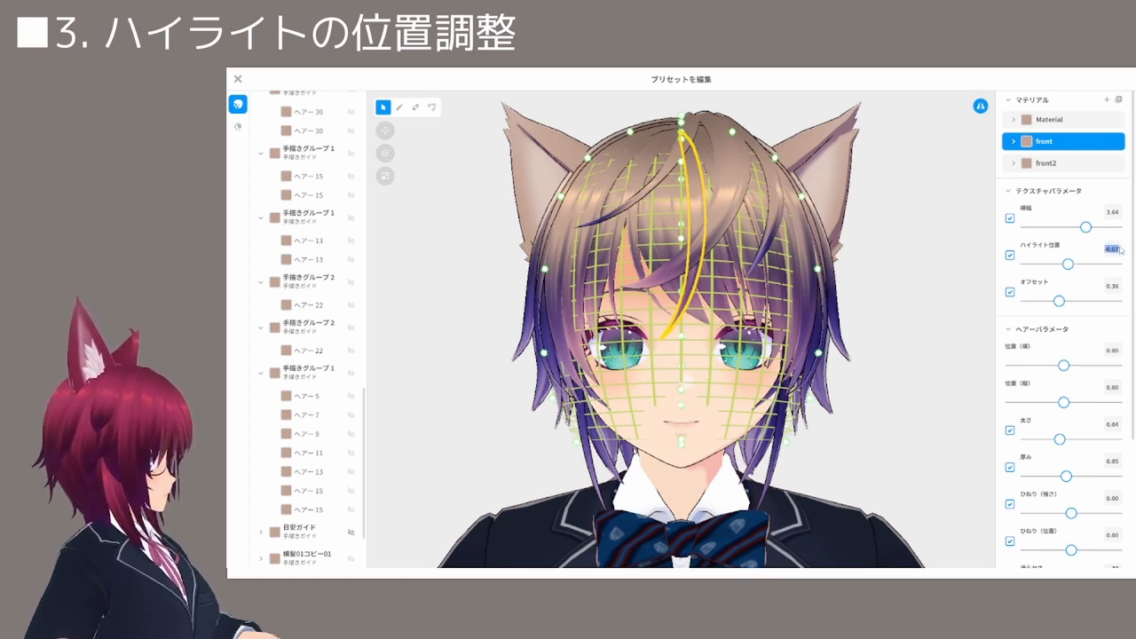
pyautogui.click(1101, 258)
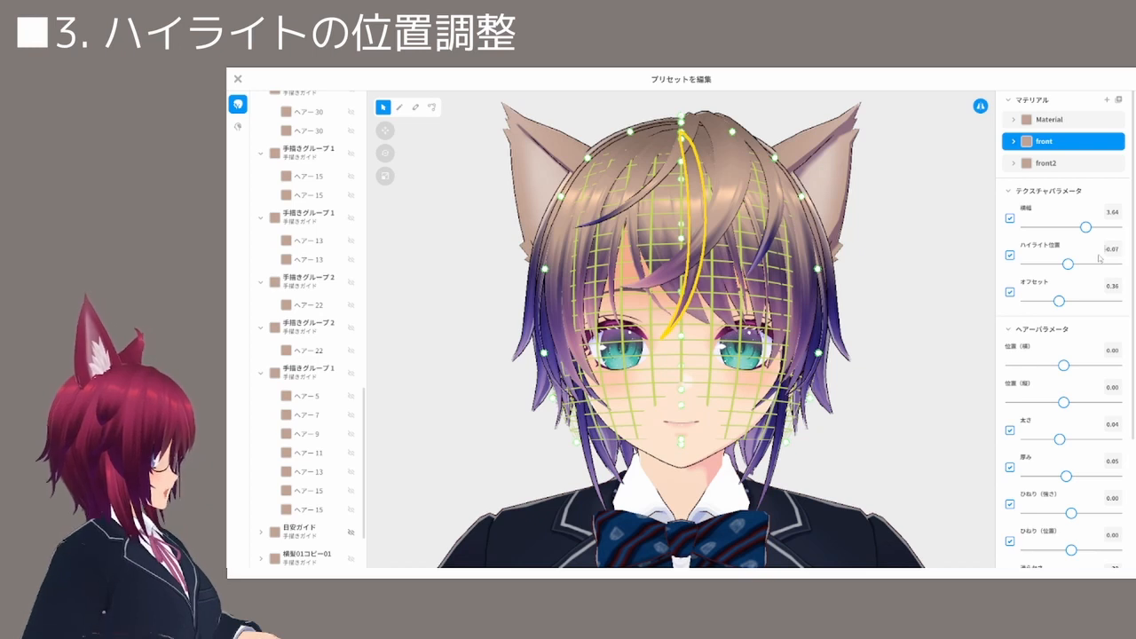
pyautogui.write('3')
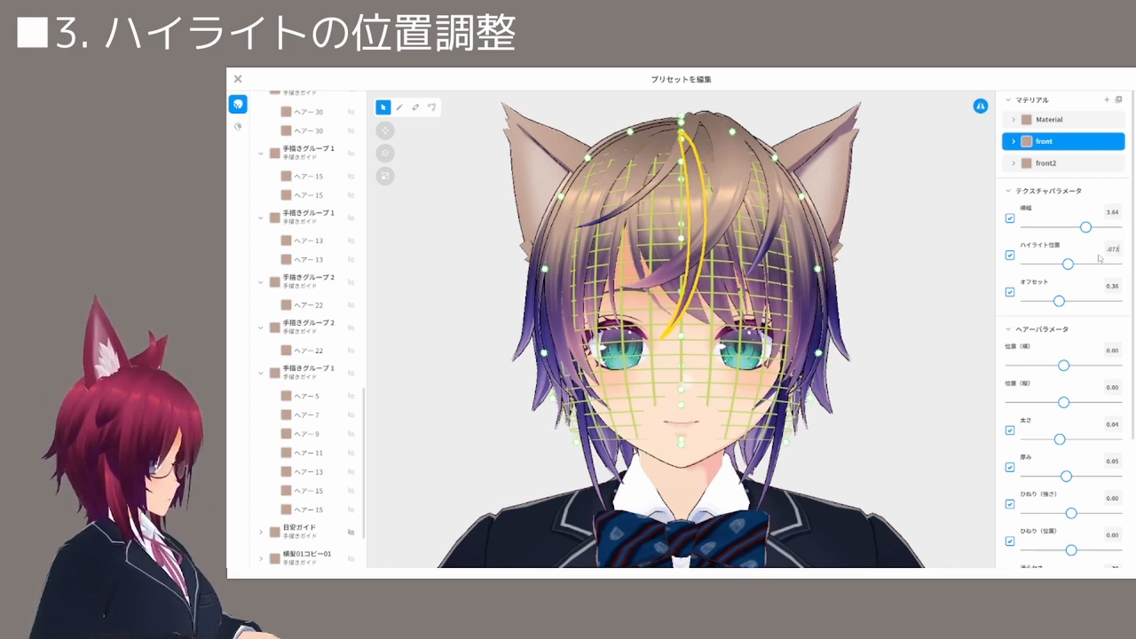
pyautogui.press('BackSpace')
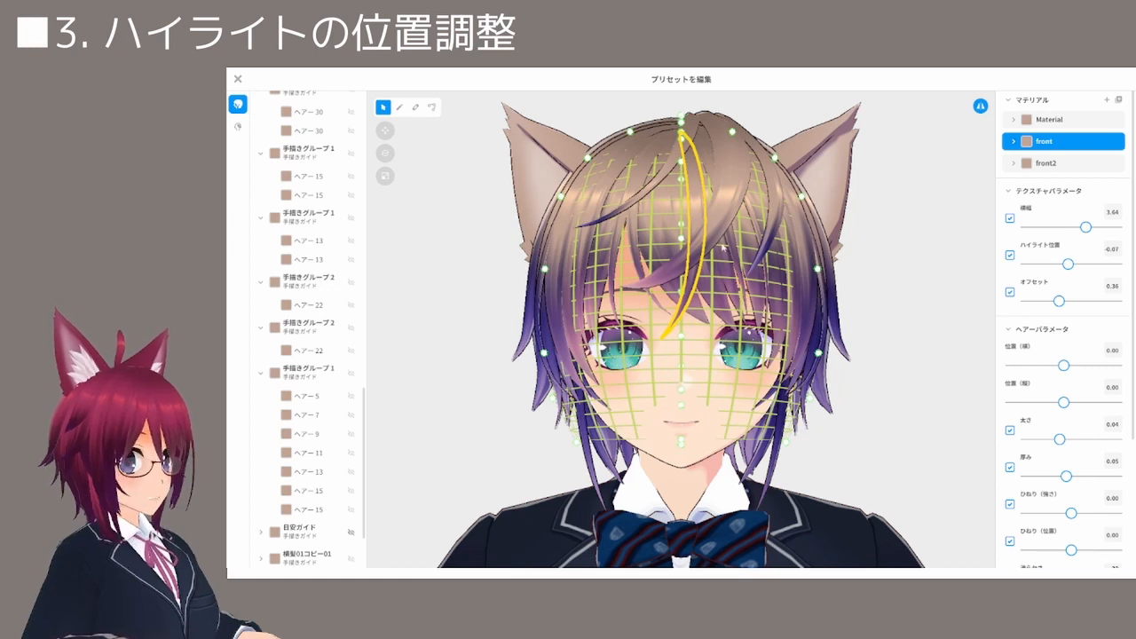
# Select the thin bang strand above the character's left eye and fine-tune its highlight position around -0.07 with three-decimal values
pyautogui.click(712, 231)
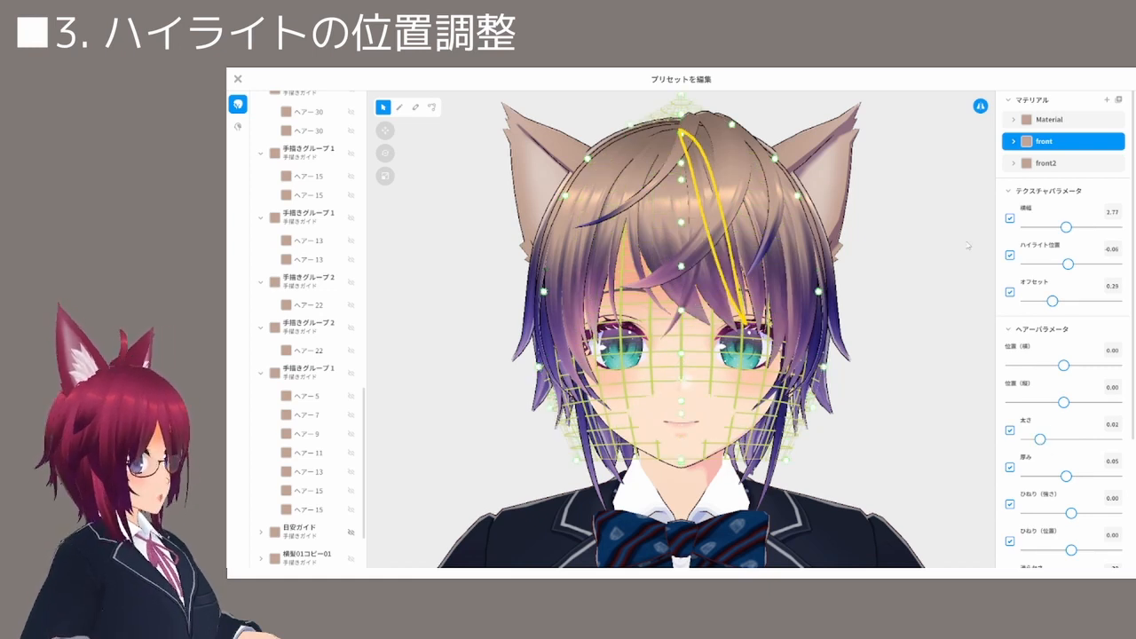
pyautogui.moveTo(1068, 265); pyautogui.dragTo(1071, 265)
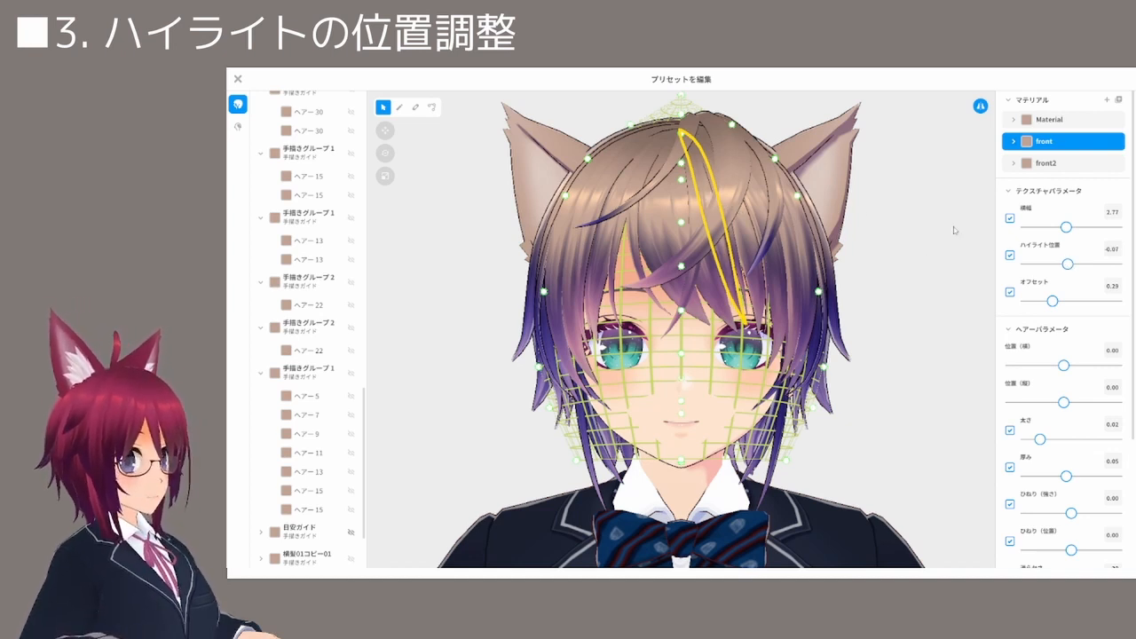
pyautogui.click(1112, 249)
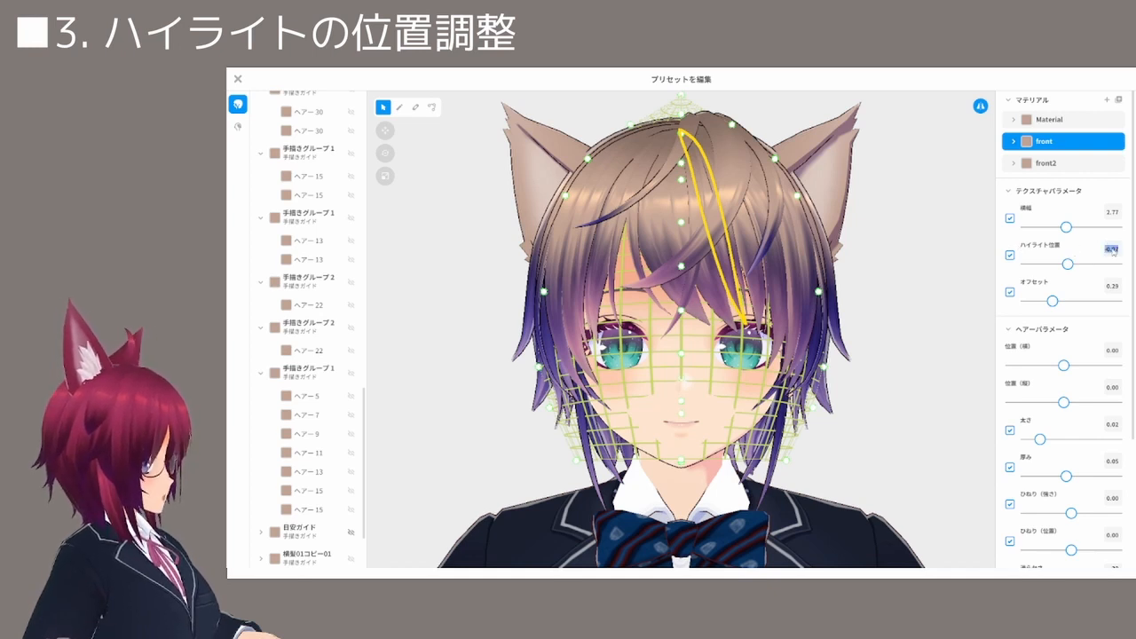
pyautogui.write('.079')
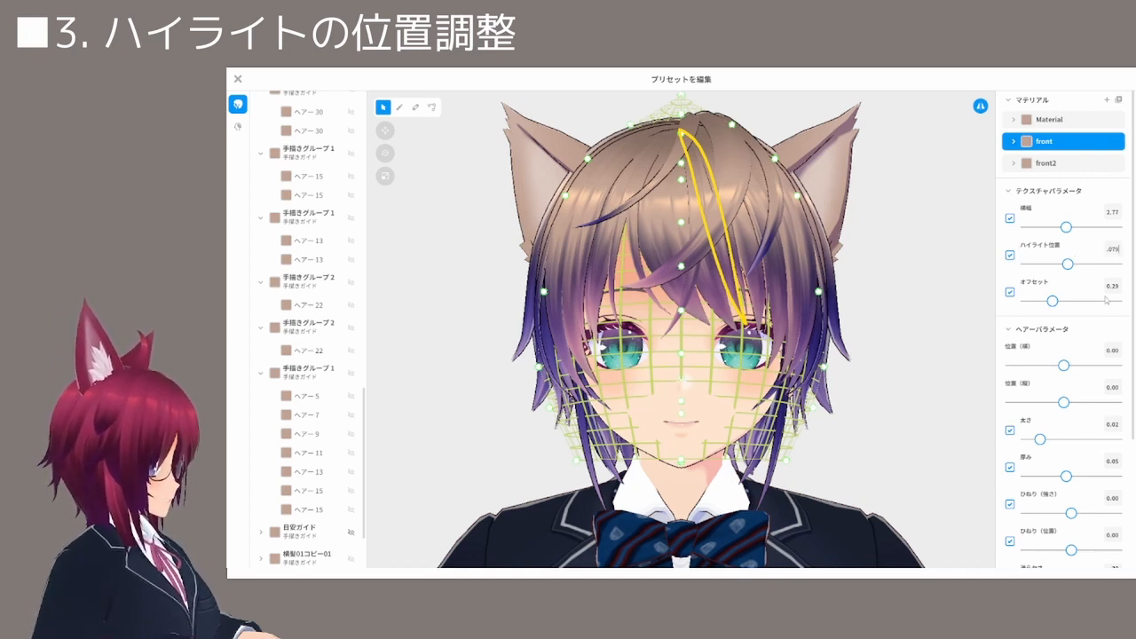
pyautogui.press('Escape')
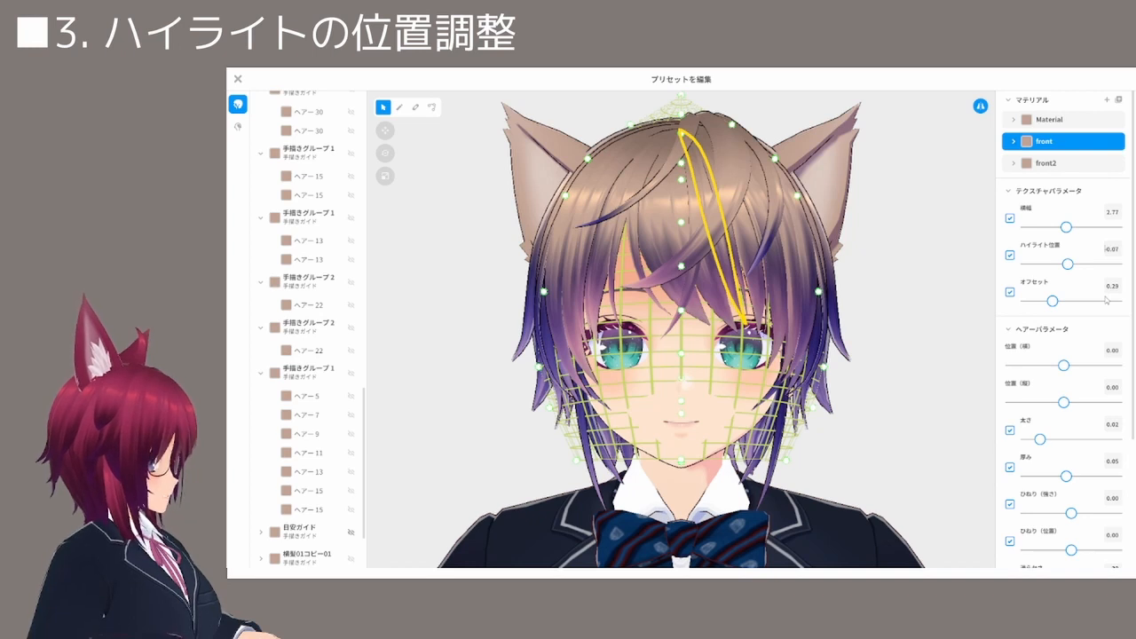
pyautogui.write('8')
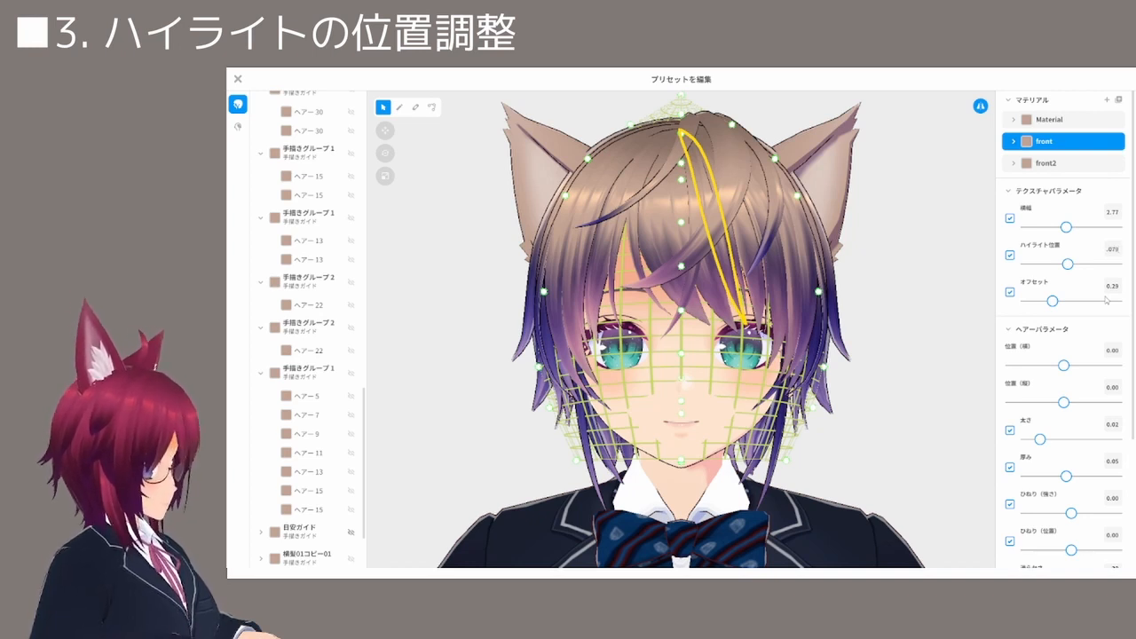
pyautogui.press('BackSpace')
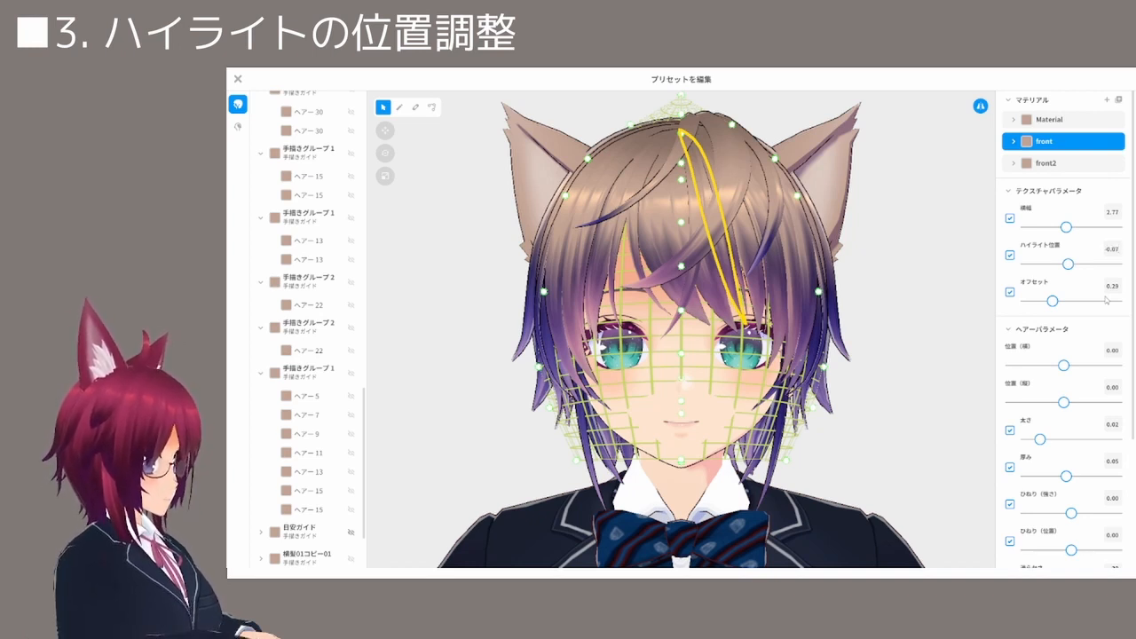
# Set the highlight position (ハイライト位置) of the selected thin bang strand above the character's left eye to -0.083
pyautogui.doubleClick(1112, 250)
pyautogui.press('Right')
pyautogui.write('0')
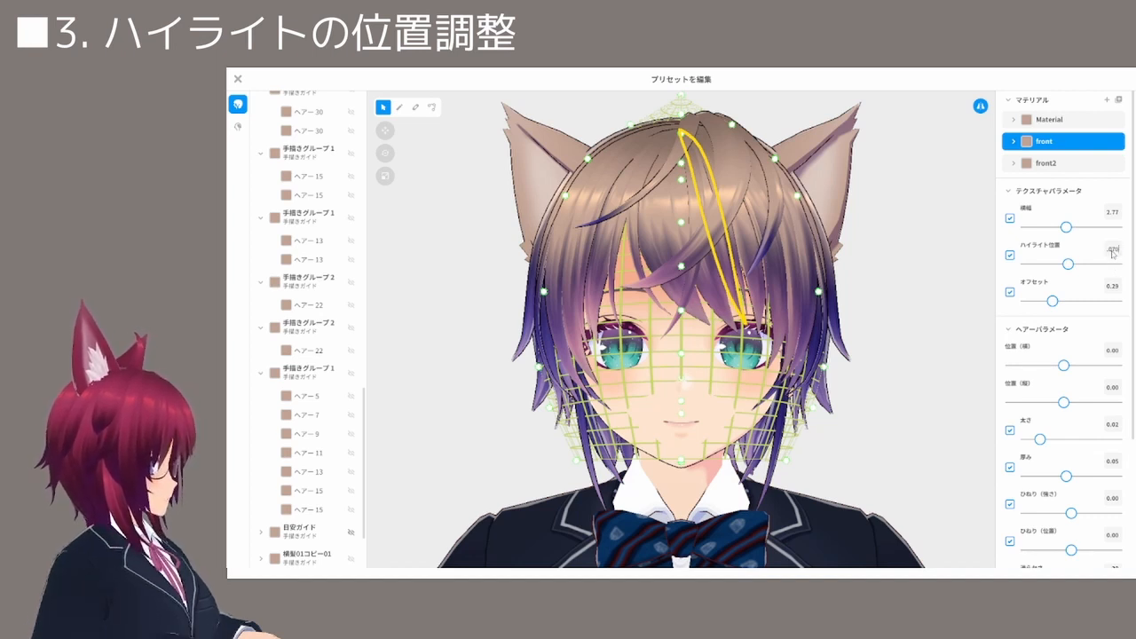
pyautogui.press('BackSpace')
pyautogui.press('BackSpace')
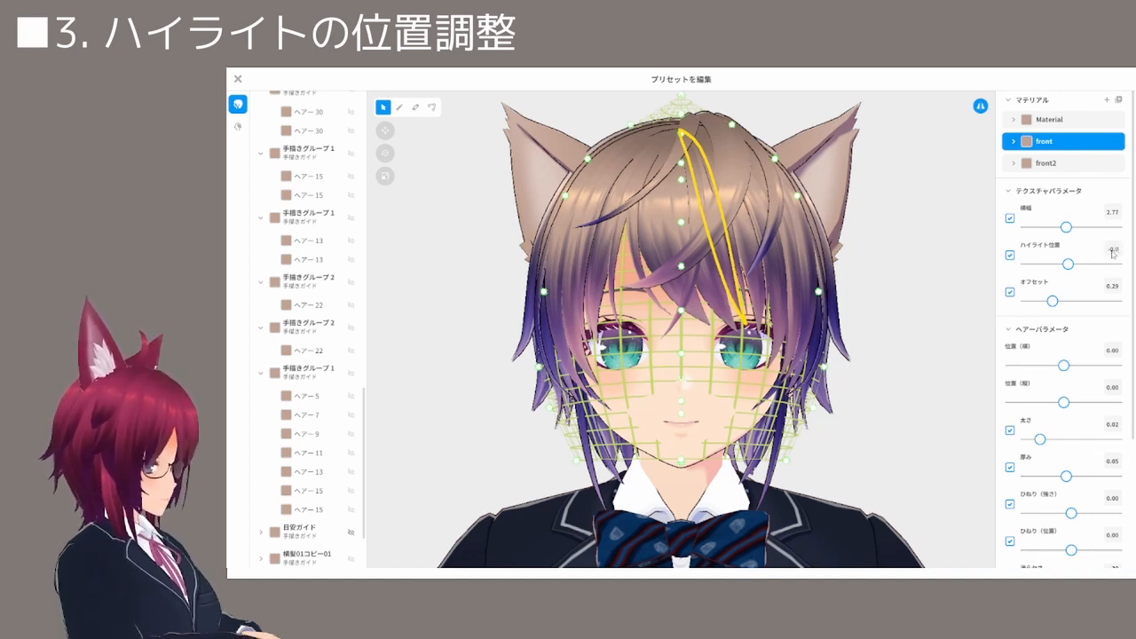
pyautogui.write('8')
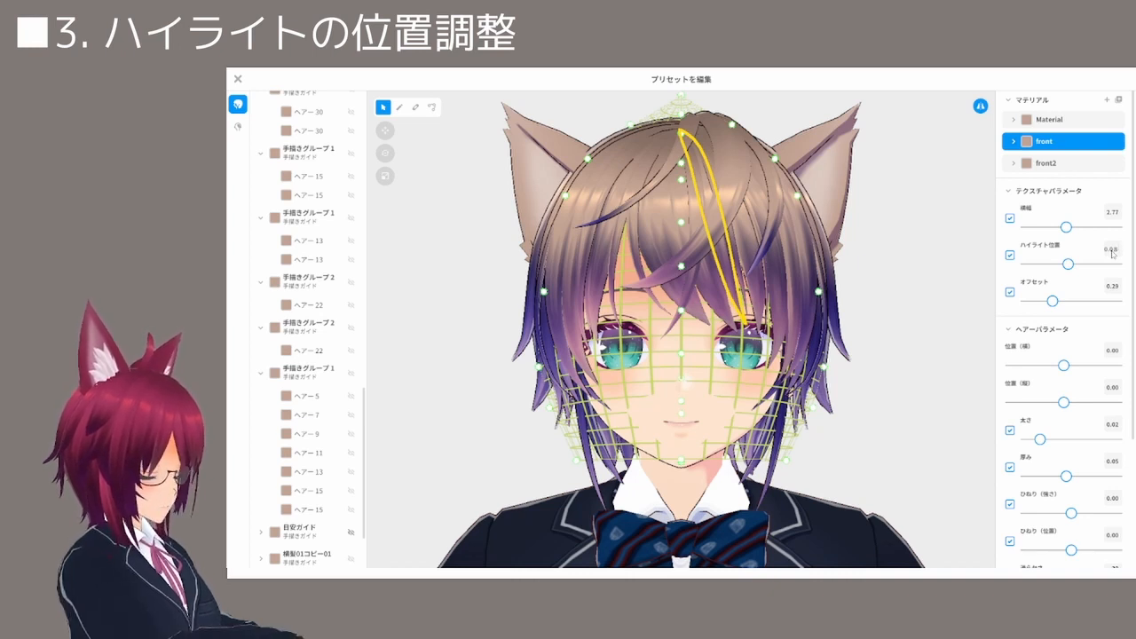
pyautogui.press('BackSpace')
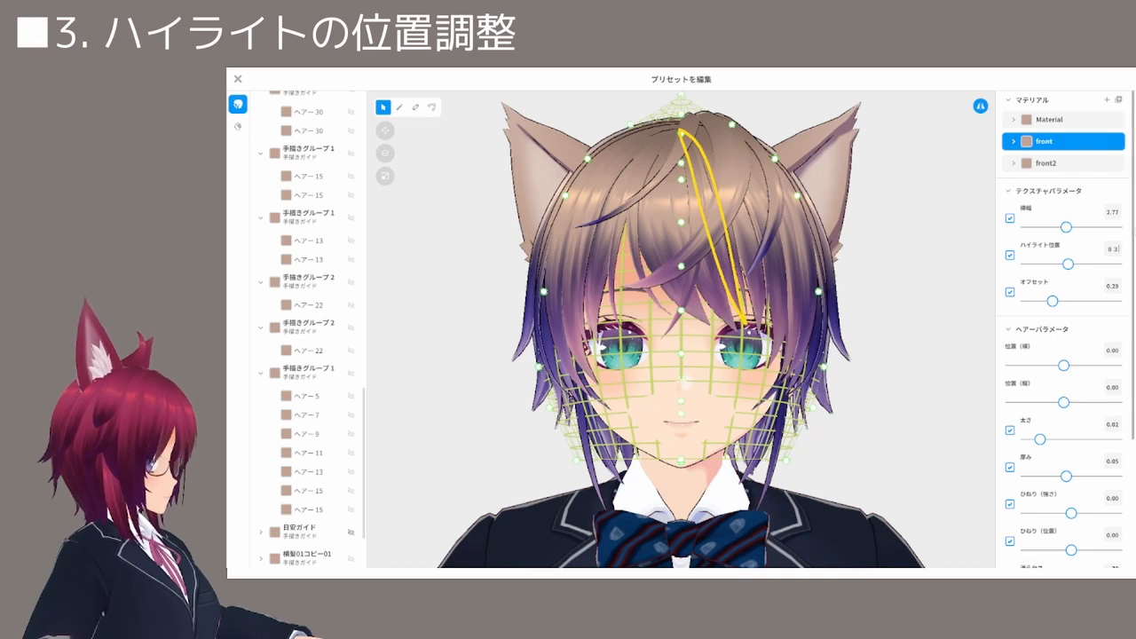
pyautogui.press('BackSpace')
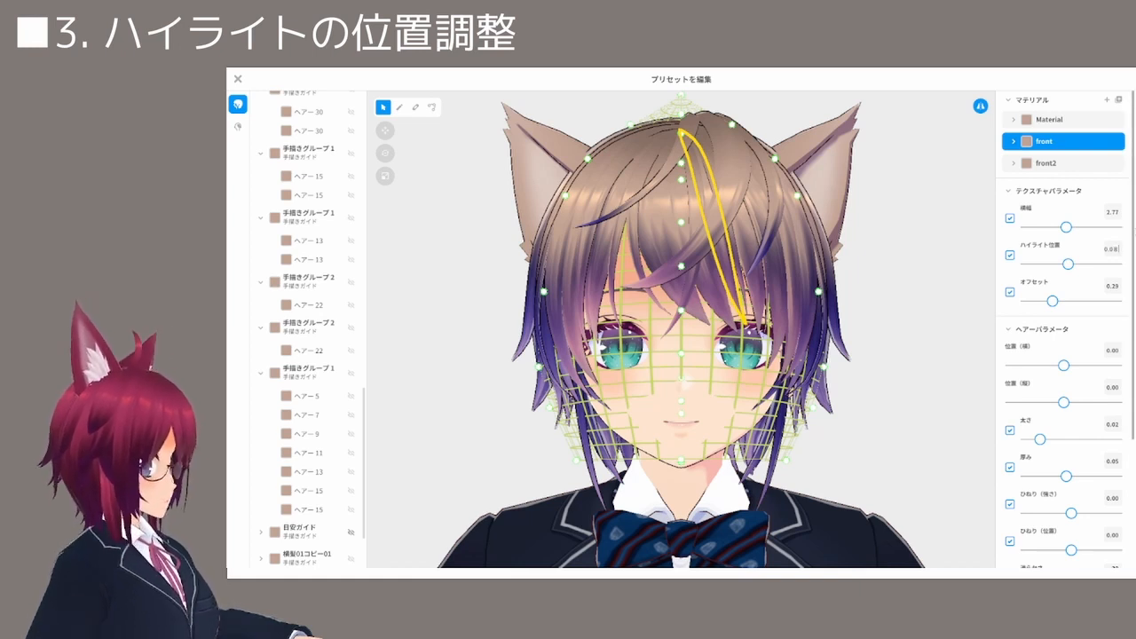
pyautogui.press('BackSpace')
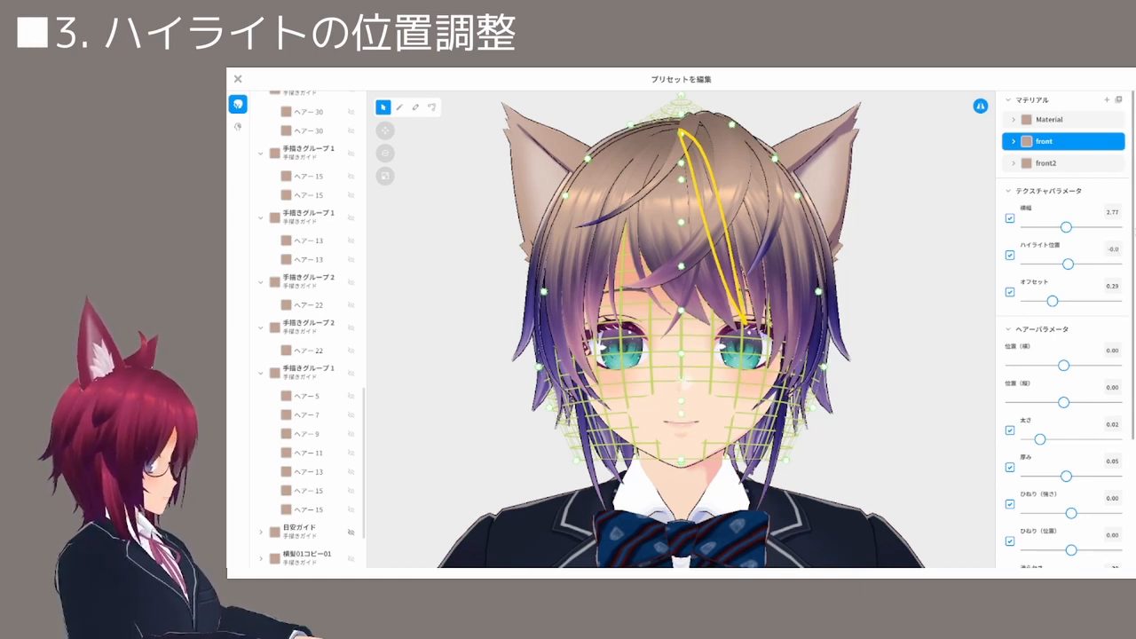
pyautogui.write('83')
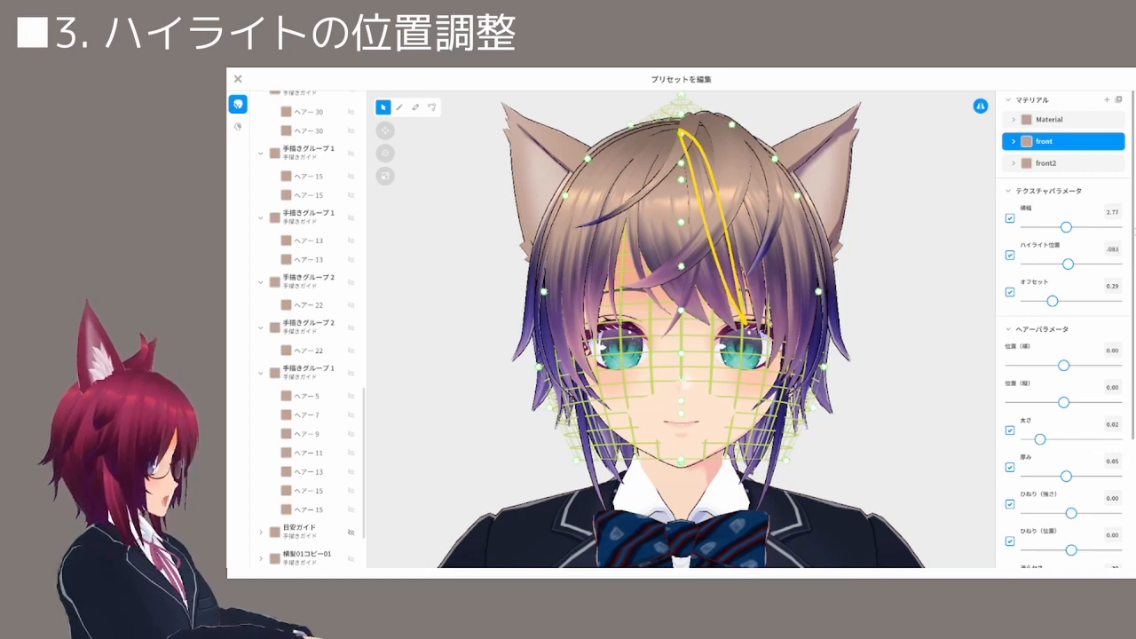
pyautogui.press('Return')
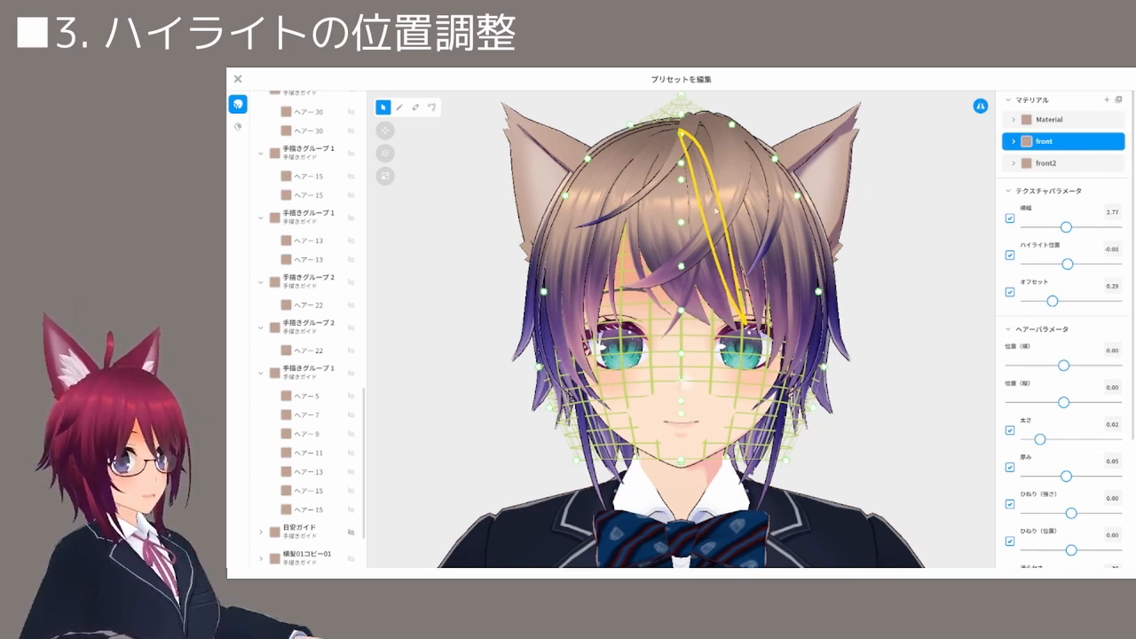
# Deselect the strand and examine the highlight alignment across the hair from above and from the front
pyautogui.click(885, 232)
pyautogui.moveTo(885, 232); pyautogui.dragTo(756, 203, button='right')
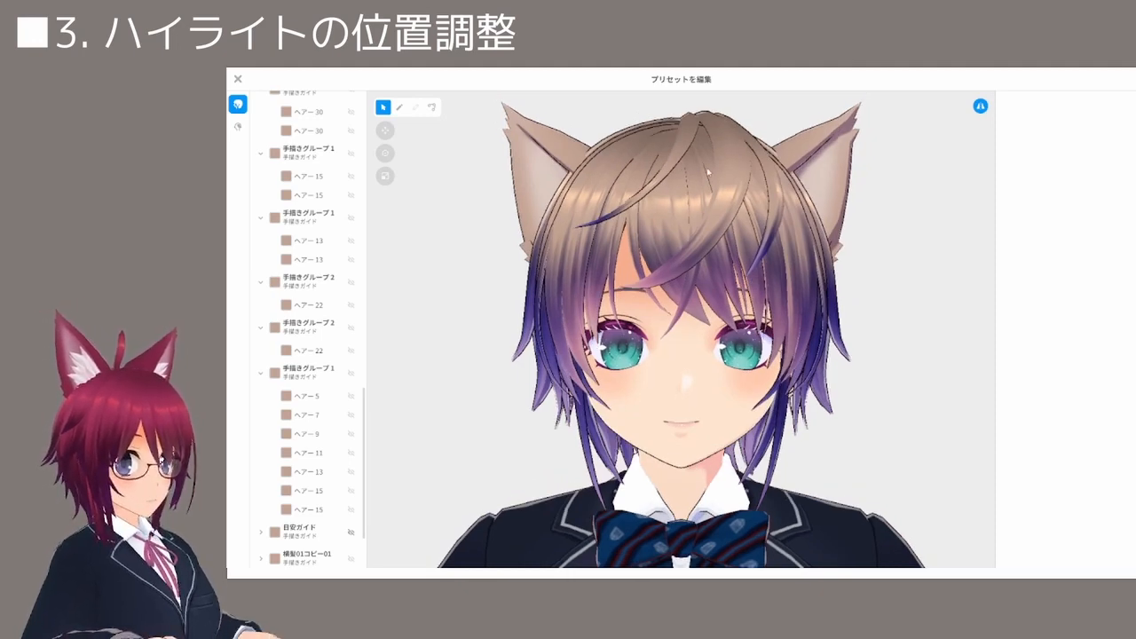
pyautogui.moveTo(708, 171); pyautogui.dragTo(697, 286, button='right')
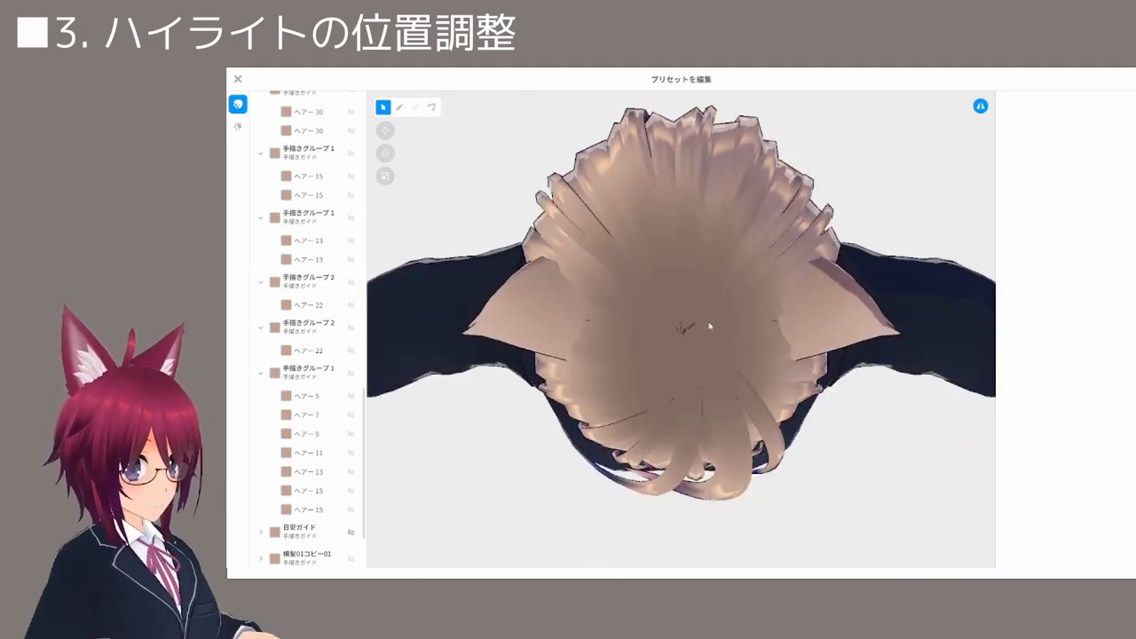
pyautogui.scroll(-5, 730, 338)
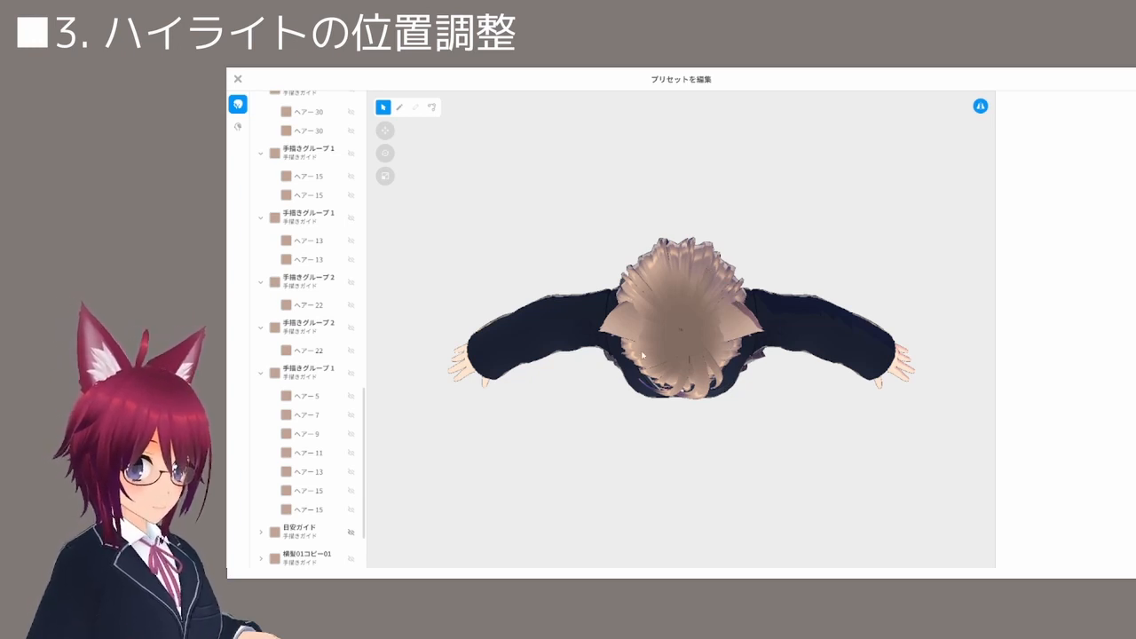
pyautogui.press('1')
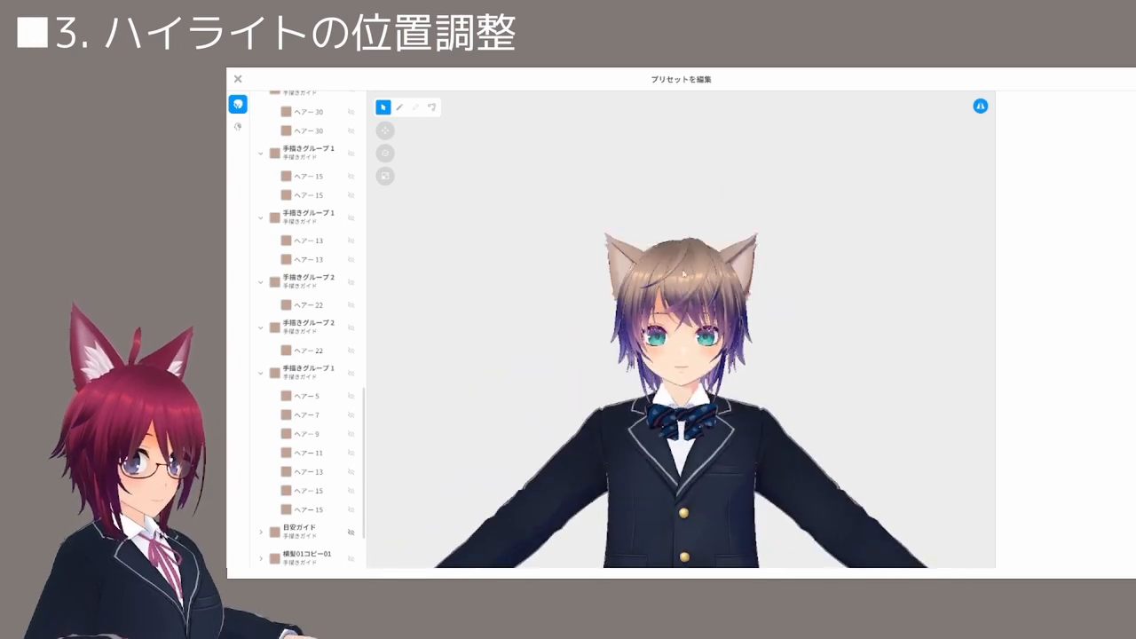
pyautogui.scroll(3, 688, 359)
pyautogui.scroll(3, 678, 357)
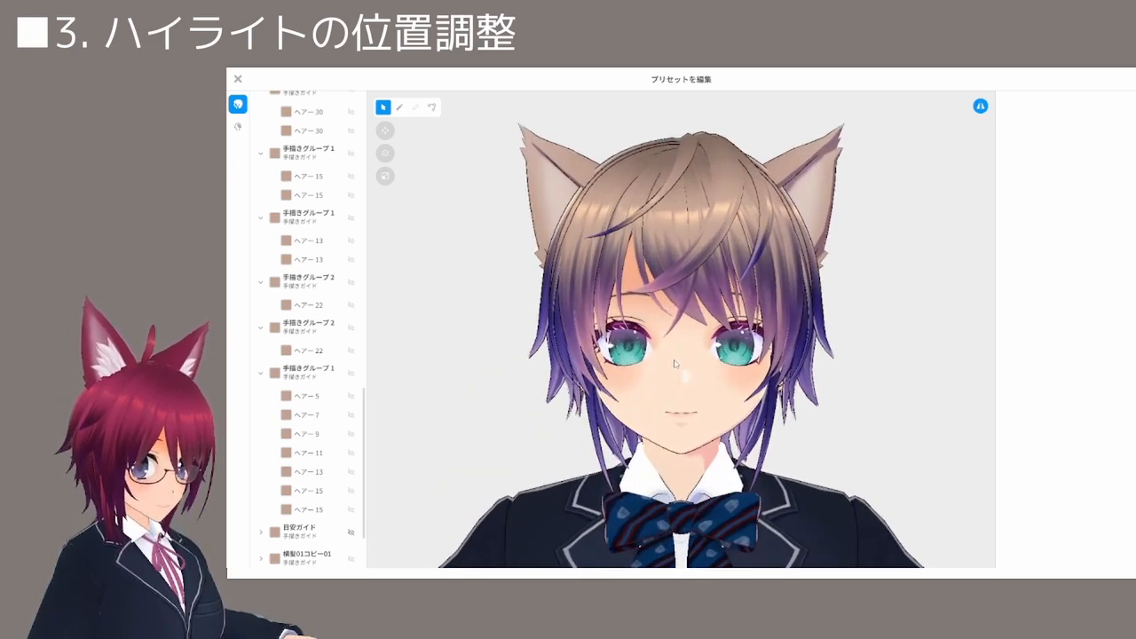
pyautogui.scroll(1, 674, 363)
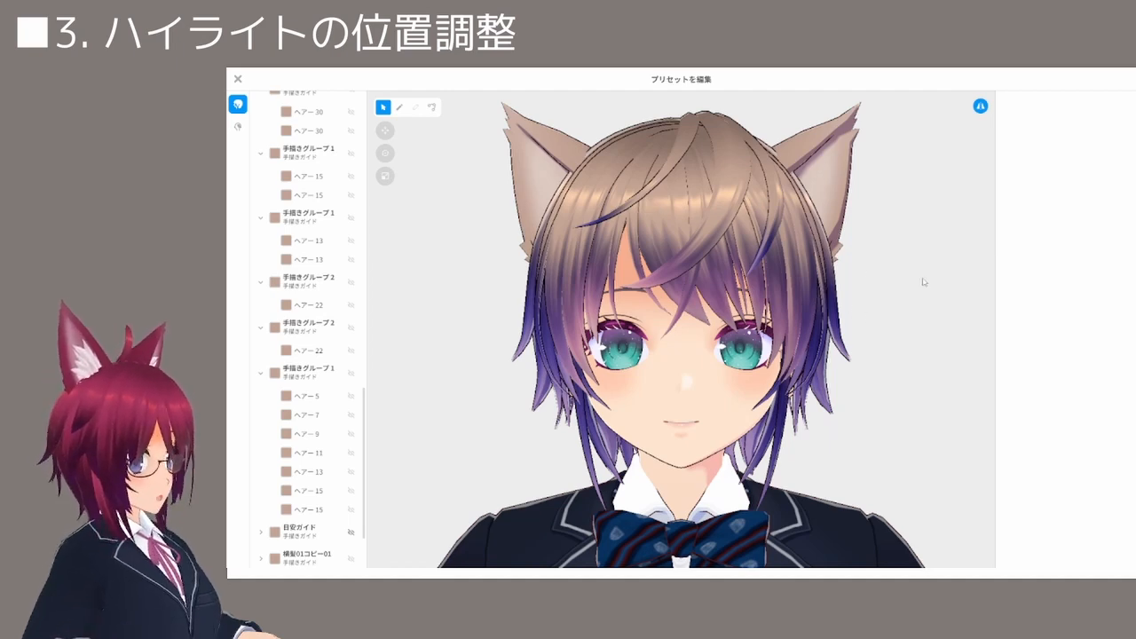
# Select the long side lock in front of the character's left ear and raise its highlight position to about 0.17
pyautogui.moveTo(872, 313); pyautogui.dragTo(835, 317, button='right')
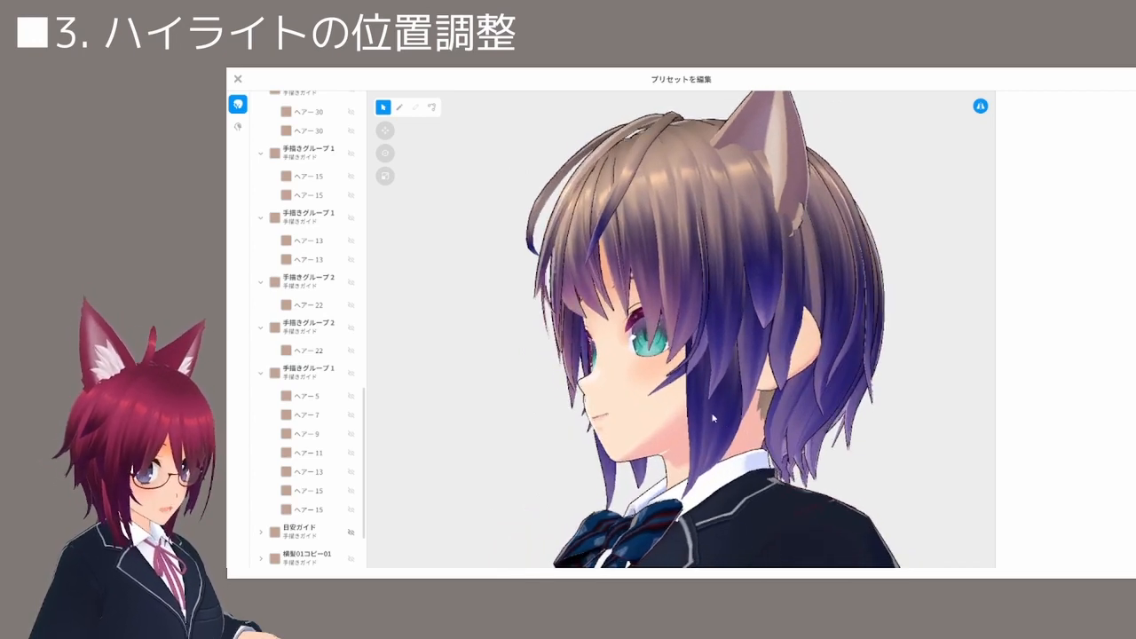
pyautogui.click(740, 414)
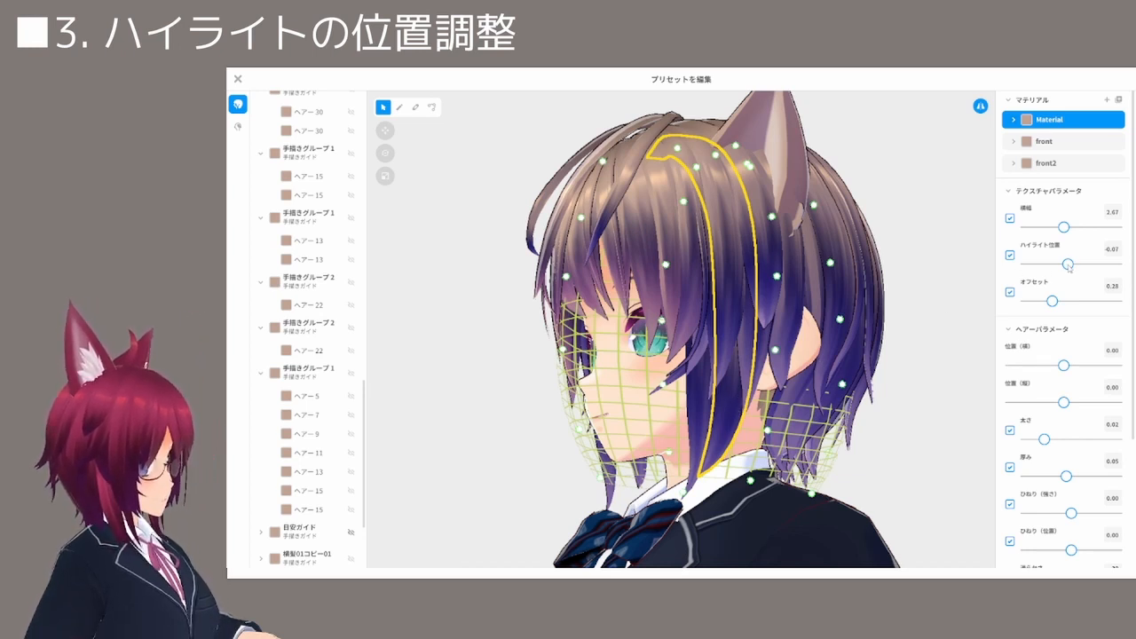
pyautogui.moveTo(1069, 265); pyautogui.dragTo(1080, 266)
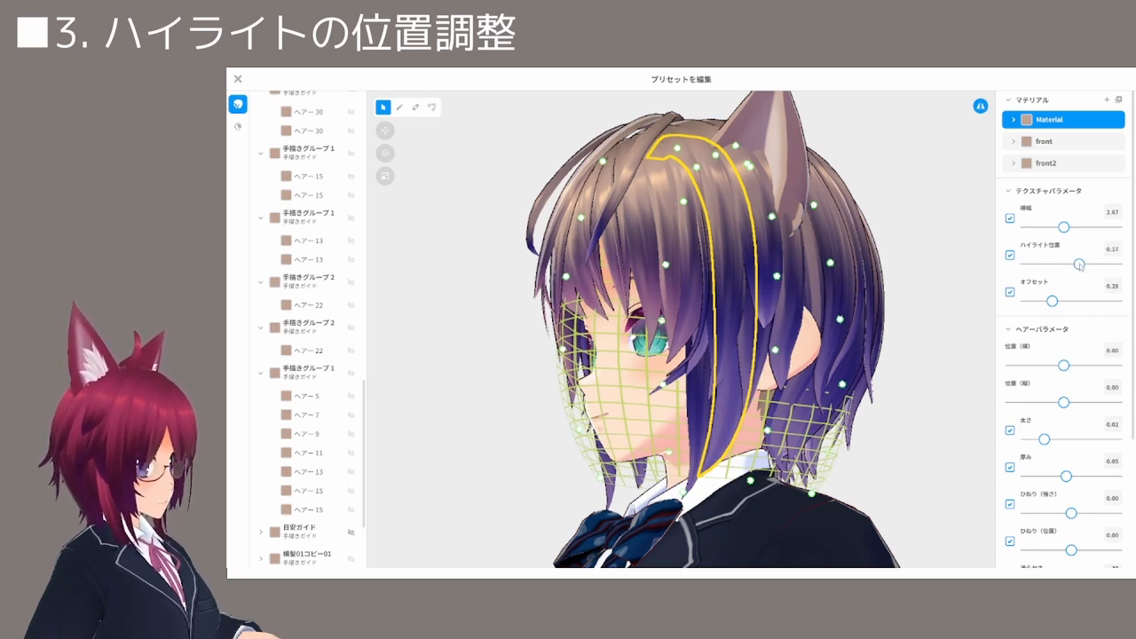
pyautogui.moveTo(1080, 265)
pyautogui.mouseDown()
pyautogui.moveTo(1064, 264)
pyautogui.moveTo(1080, 264)
pyautogui.mouseUp()
pyautogui.click(954, 317)
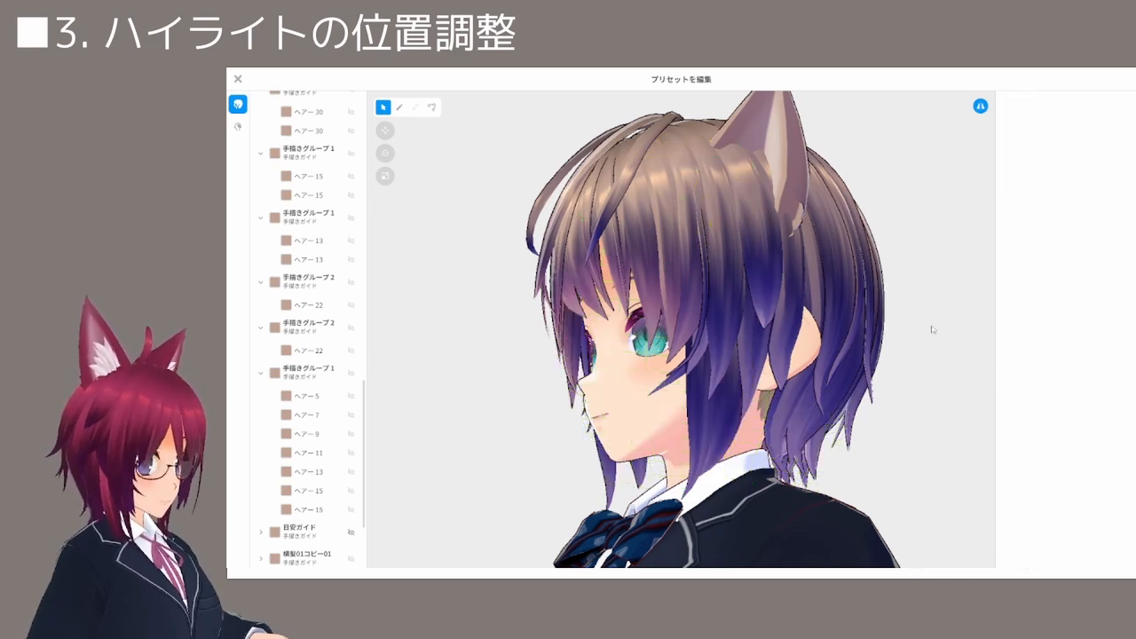
pyautogui.moveTo(932, 329); pyautogui.dragTo(467, 325)
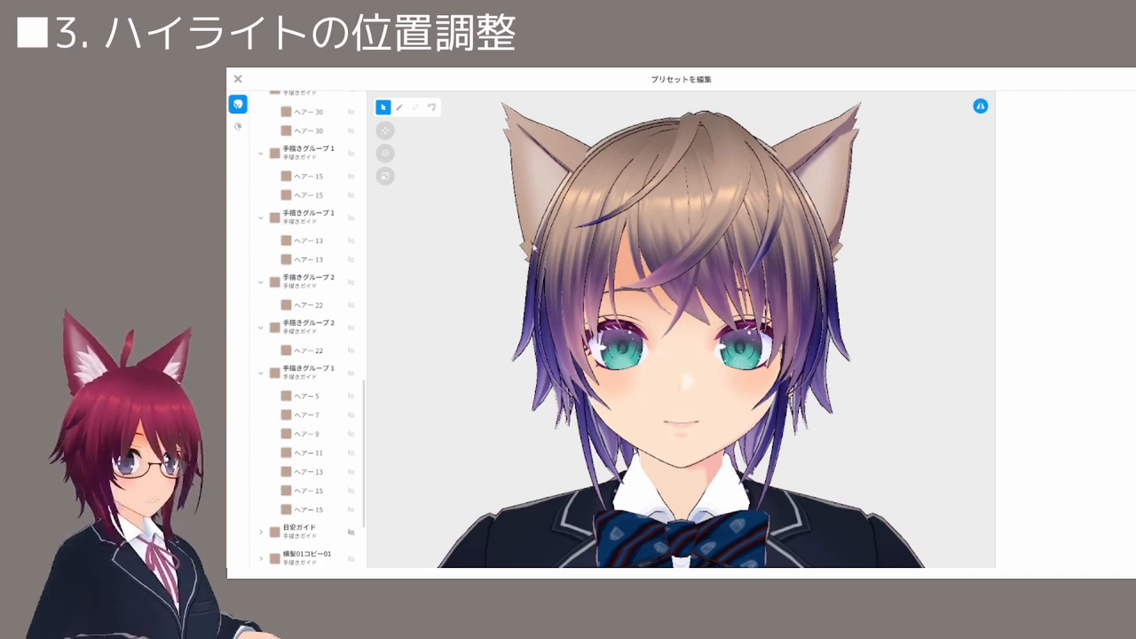
# Leave the hairstyle editor, overwriting the saved 一体型 and はね毛 items
pyautogui.click(238, 79)
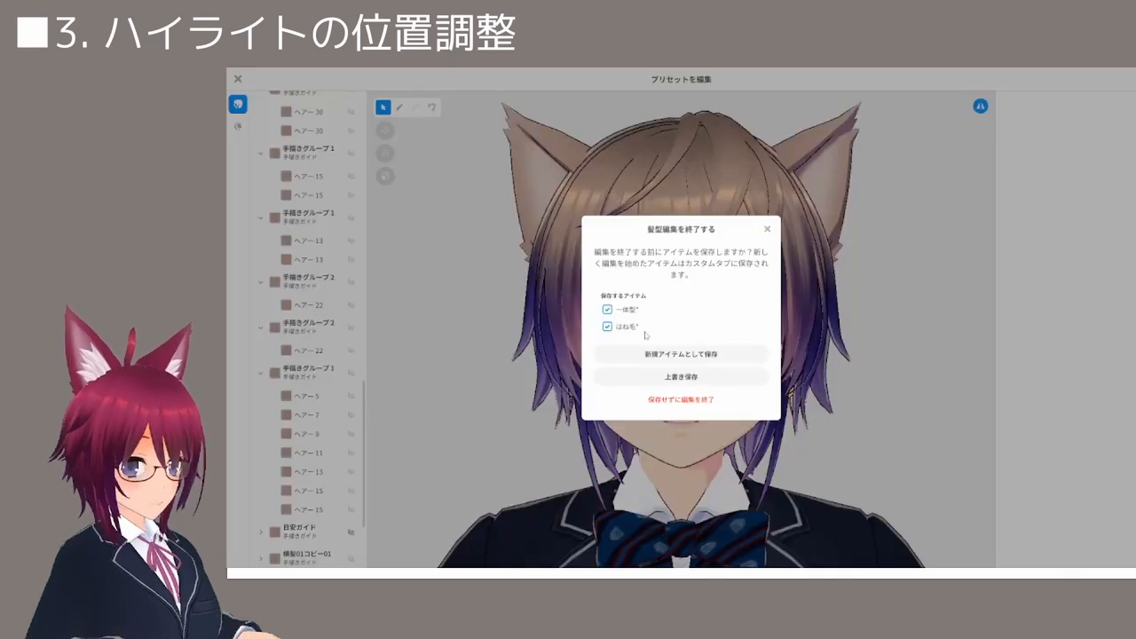
pyautogui.click(691, 379)
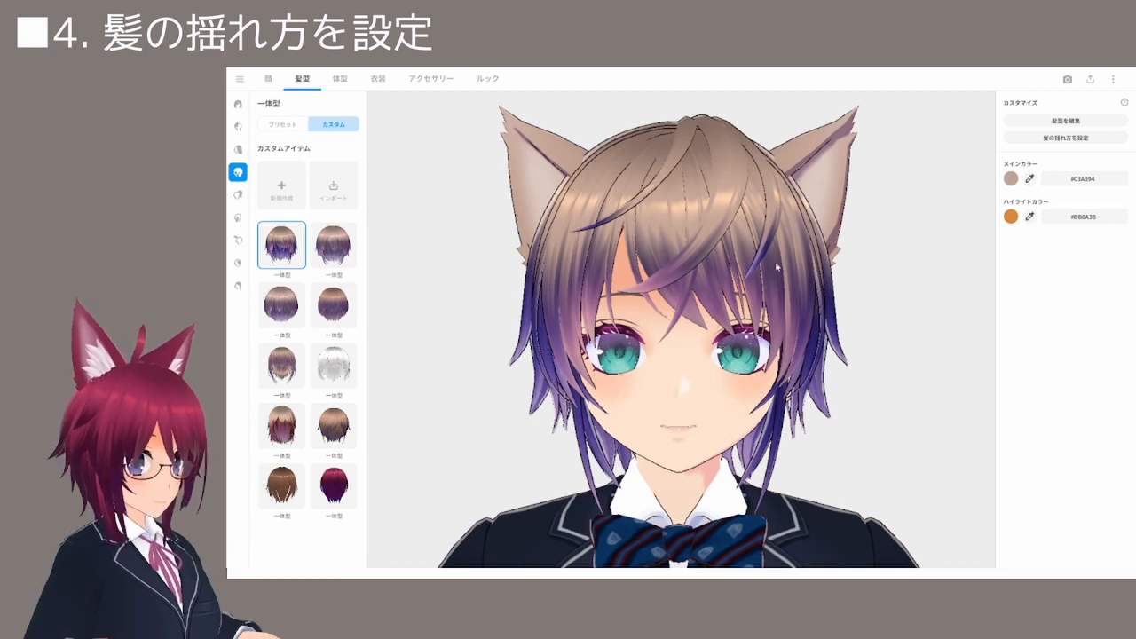
# Open the hair sway settings and check the bone groups of はね毛 and 一体型
pyautogui.click(1074, 140)
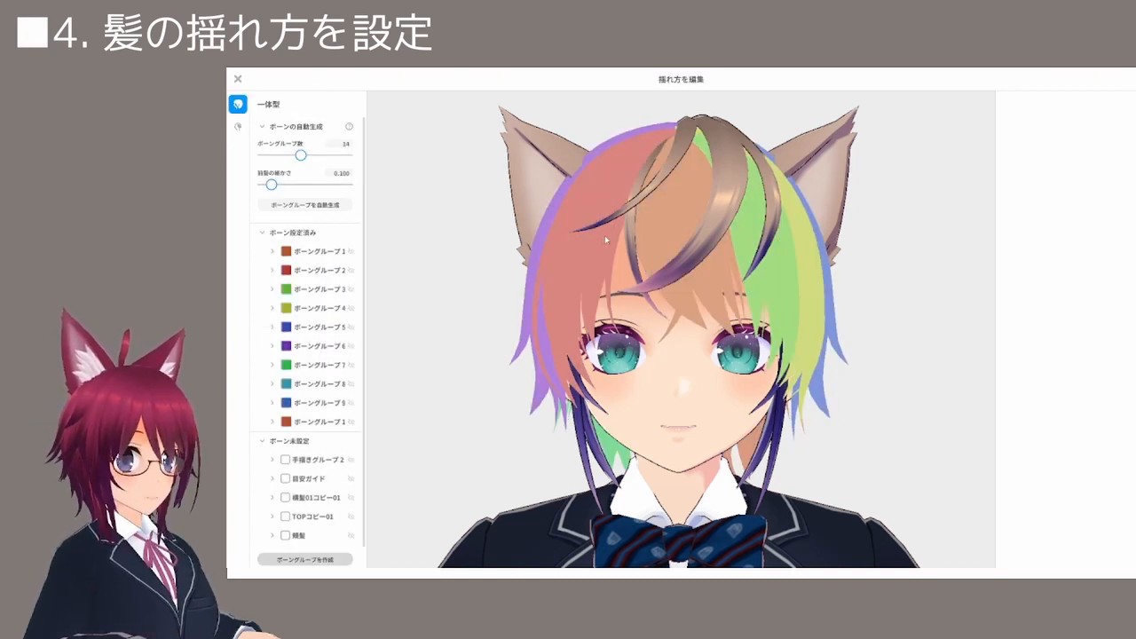
pyautogui.click(238, 126)
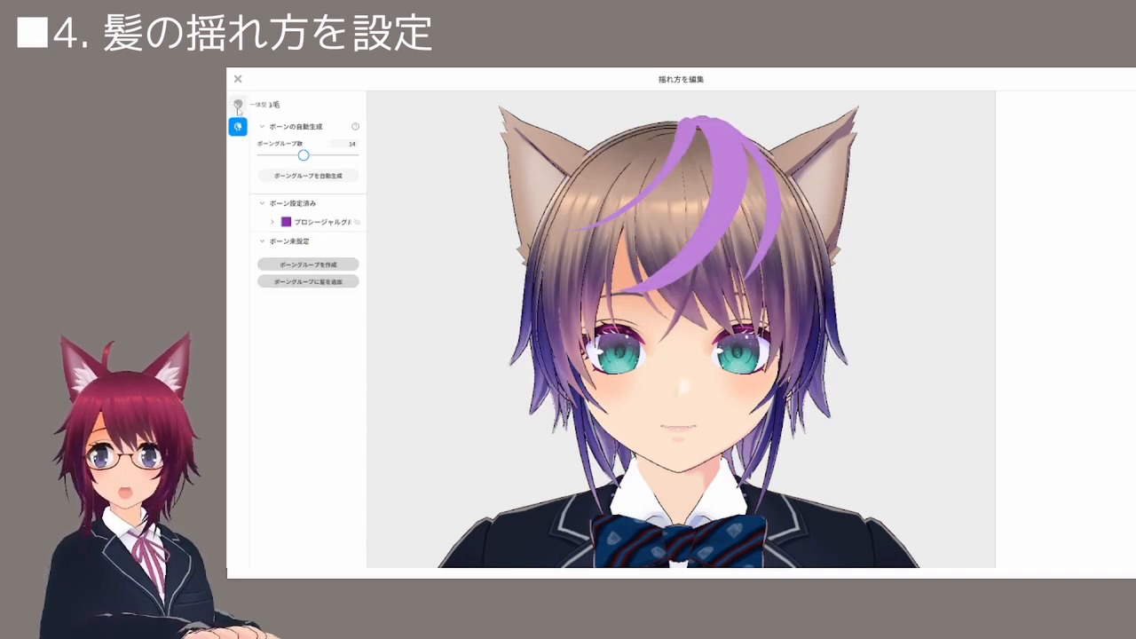
pyautogui.click(238, 105)
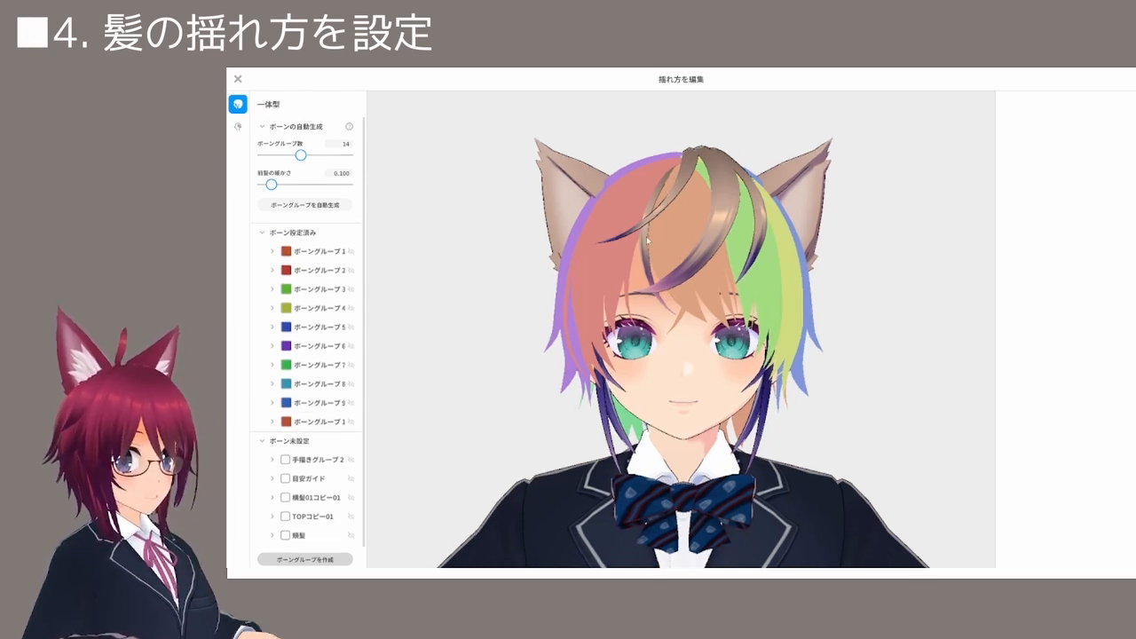
# Add the unassigned bang strand ヘアー27 to ボーングループ1, the bone group of the central bangs
pyautogui.click(646, 251)
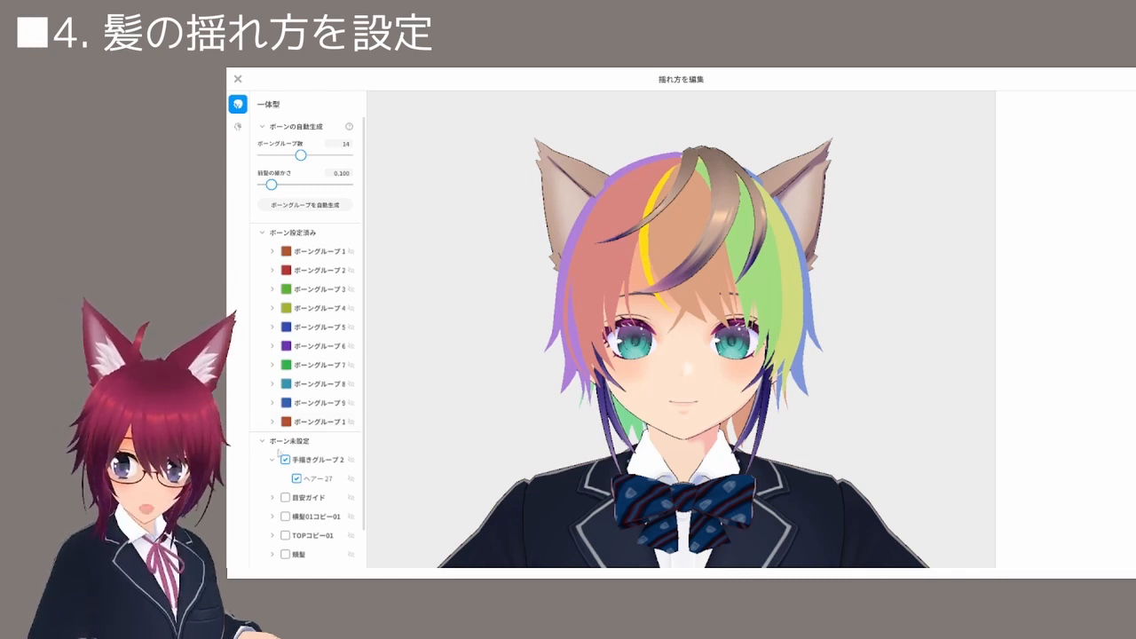
pyautogui.scroll(-1, 277, 468)
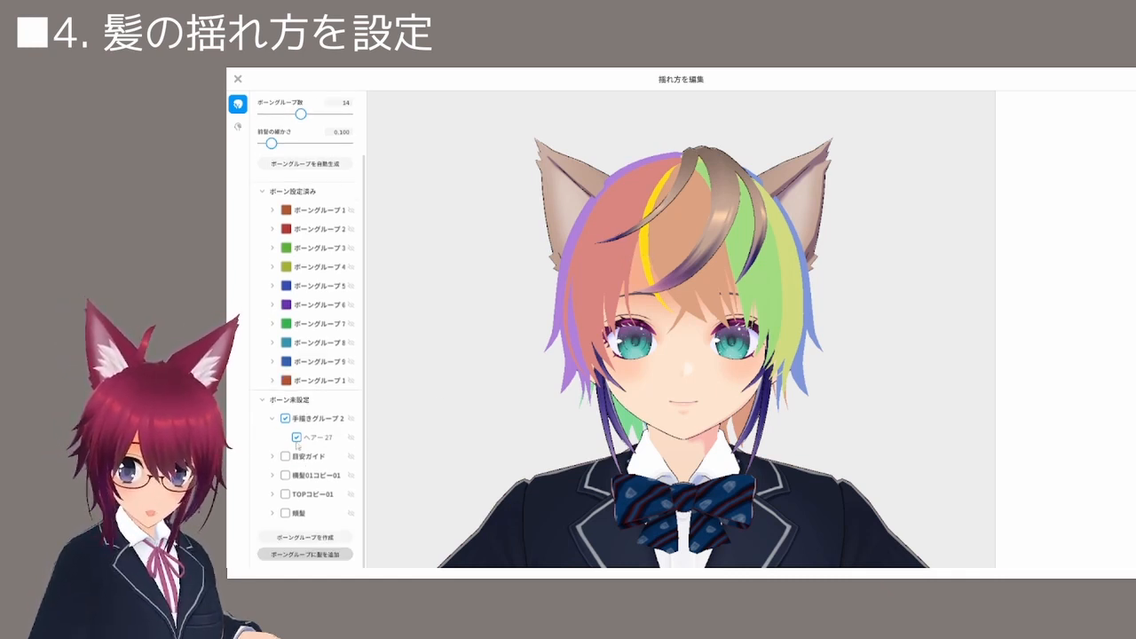
pyautogui.click(297, 438)
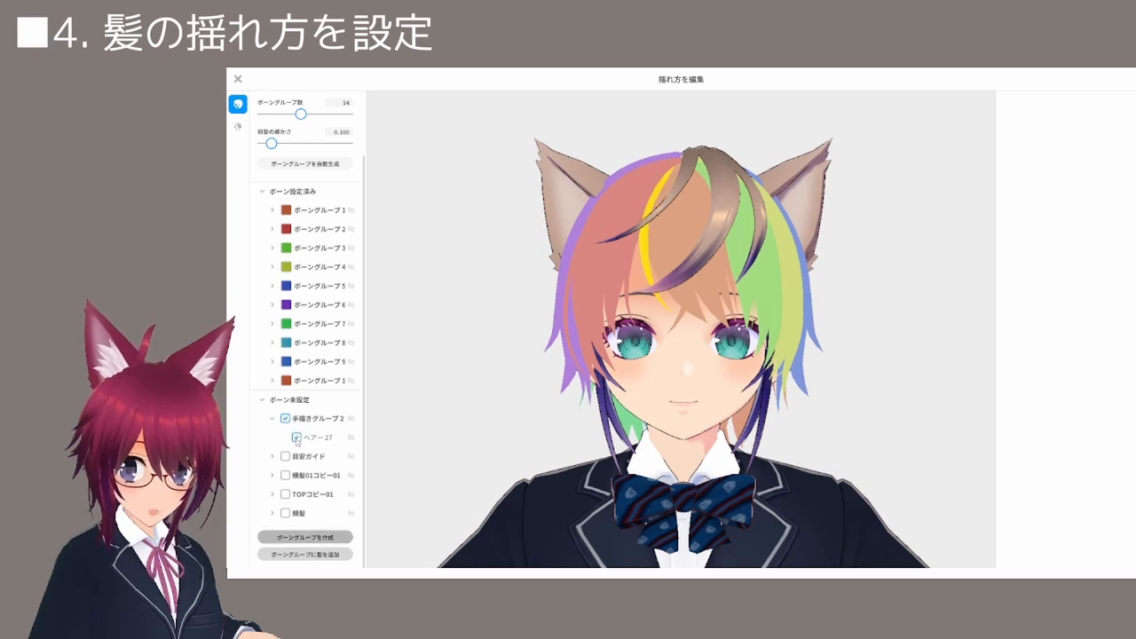
pyautogui.click(296, 437)
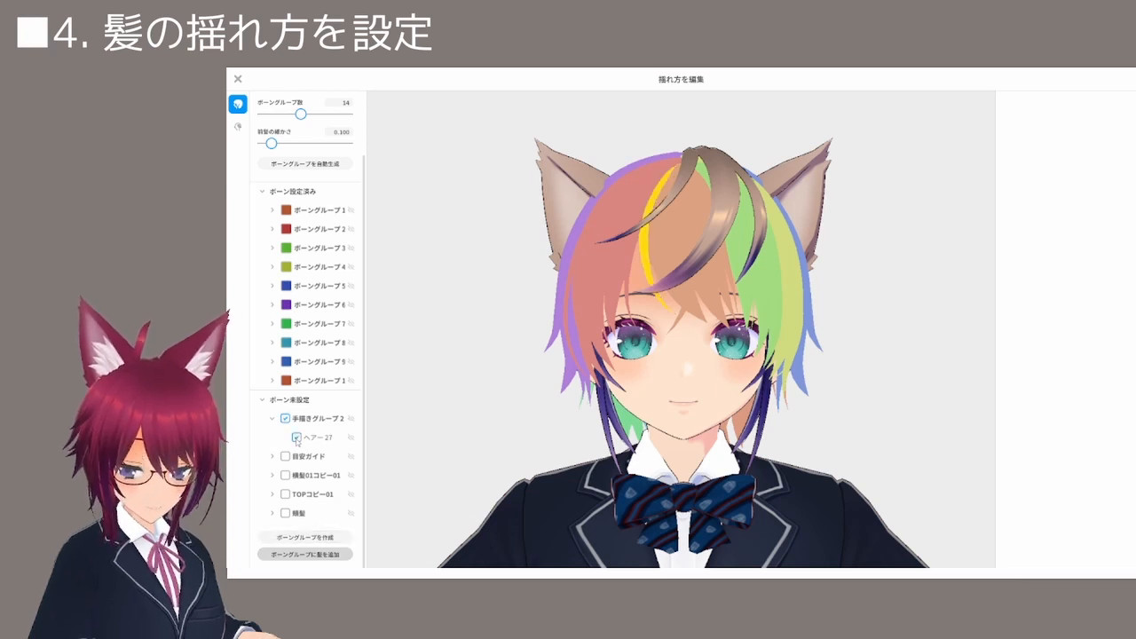
pyautogui.click(661, 236)
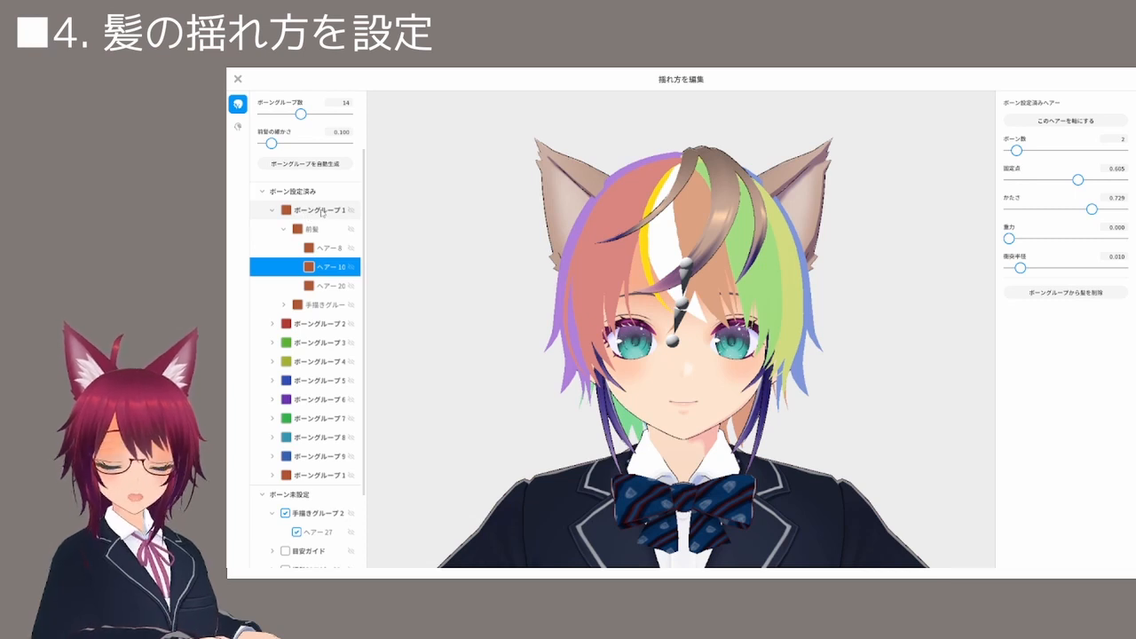
pyautogui.click(323, 211)
pyautogui.scroll(-2, 322, 212)
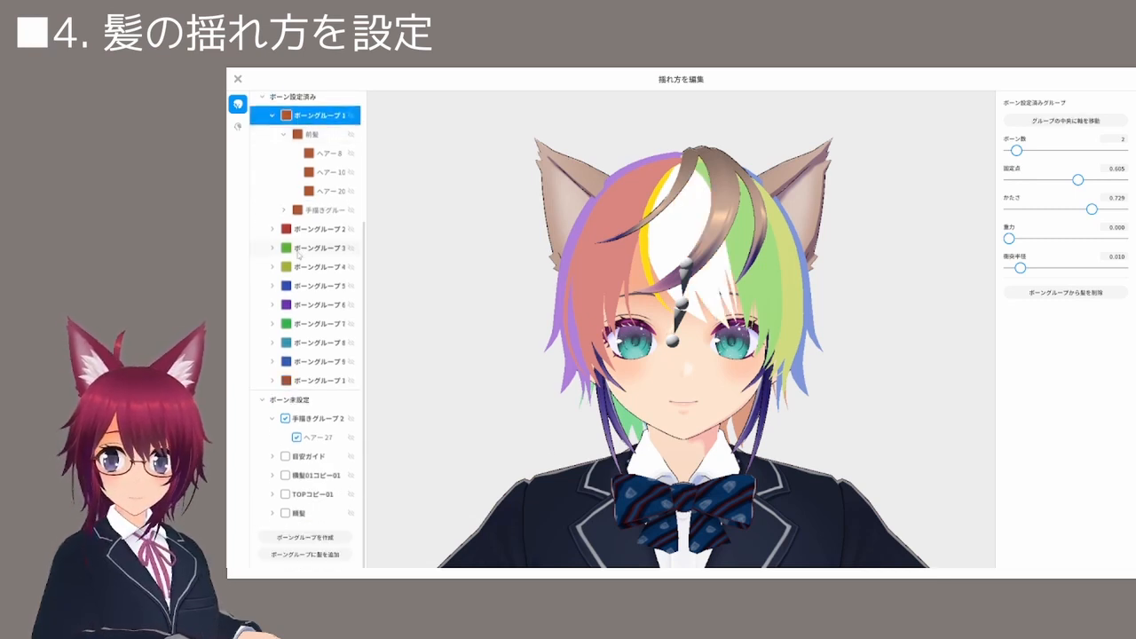
pyautogui.click(311, 555)
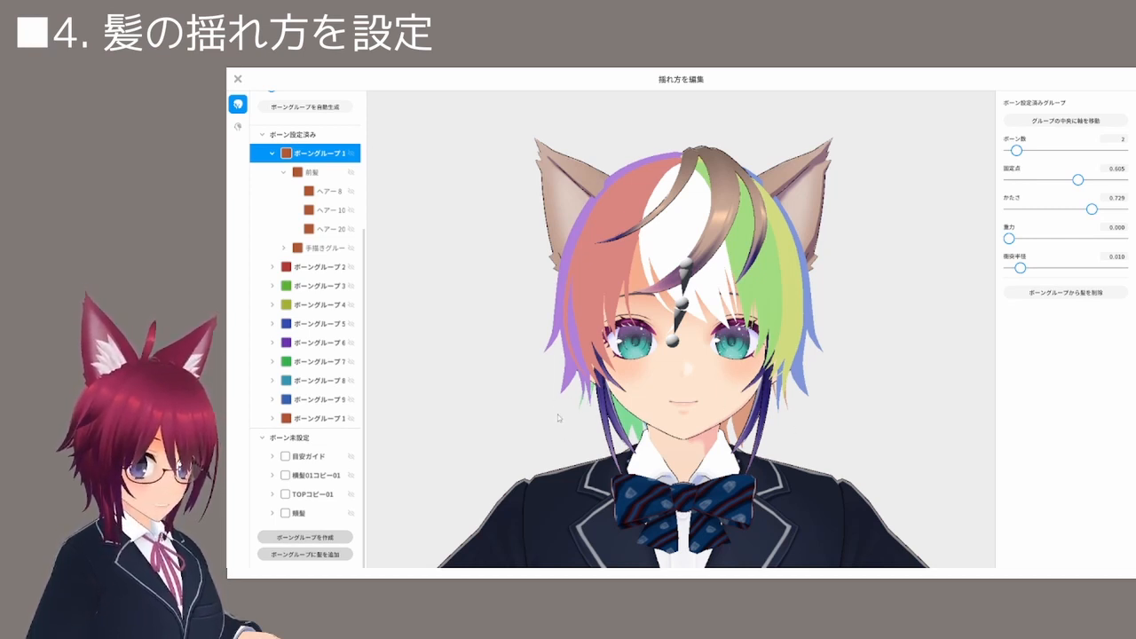
pyautogui.scroll(1, 558, 417)
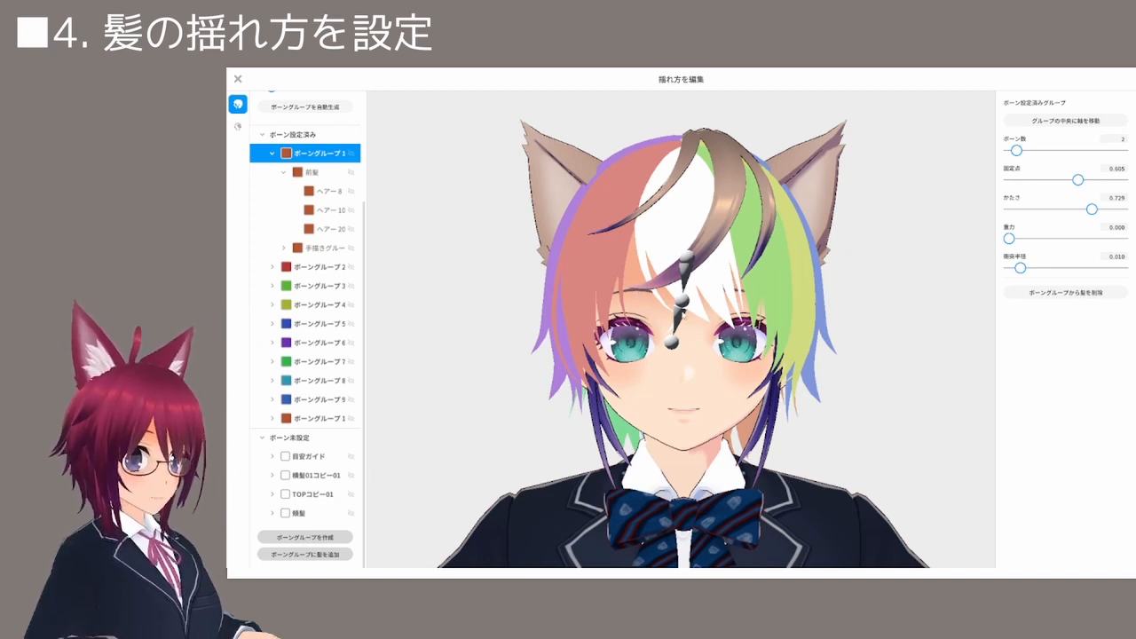
pyautogui.click(503, 292)
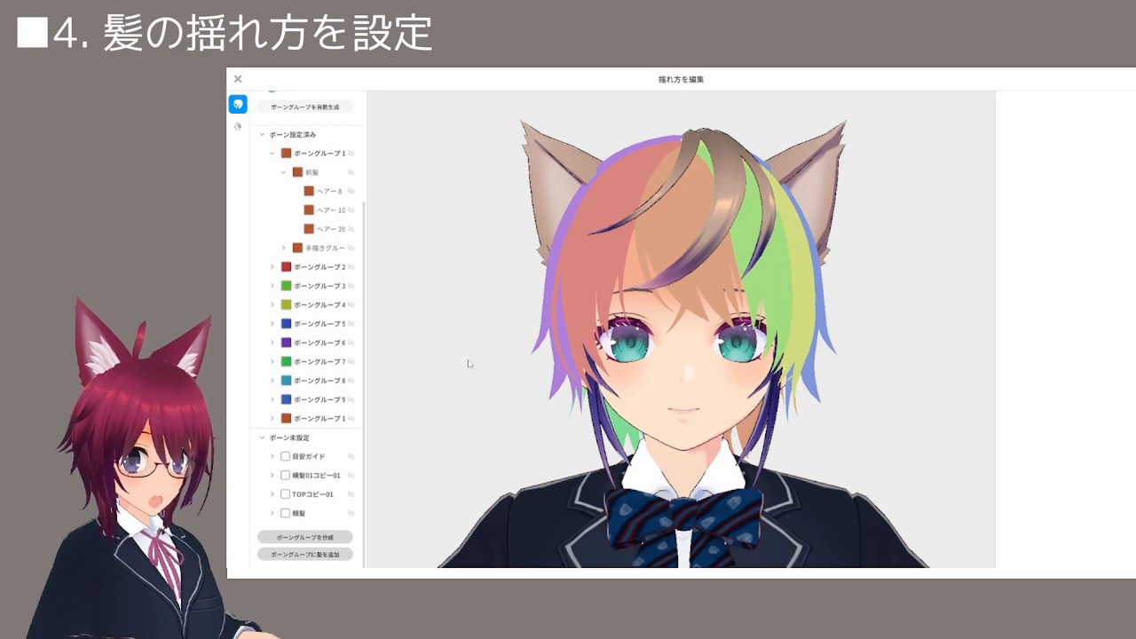
# Create a new bone group from the unassigned side-lock strands ヘアー2, ヘアー16 and ヘアー60 by the character's right ear
pyautogui.moveTo(482, 406); pyautogui.dragTo(538, 413, button='right')
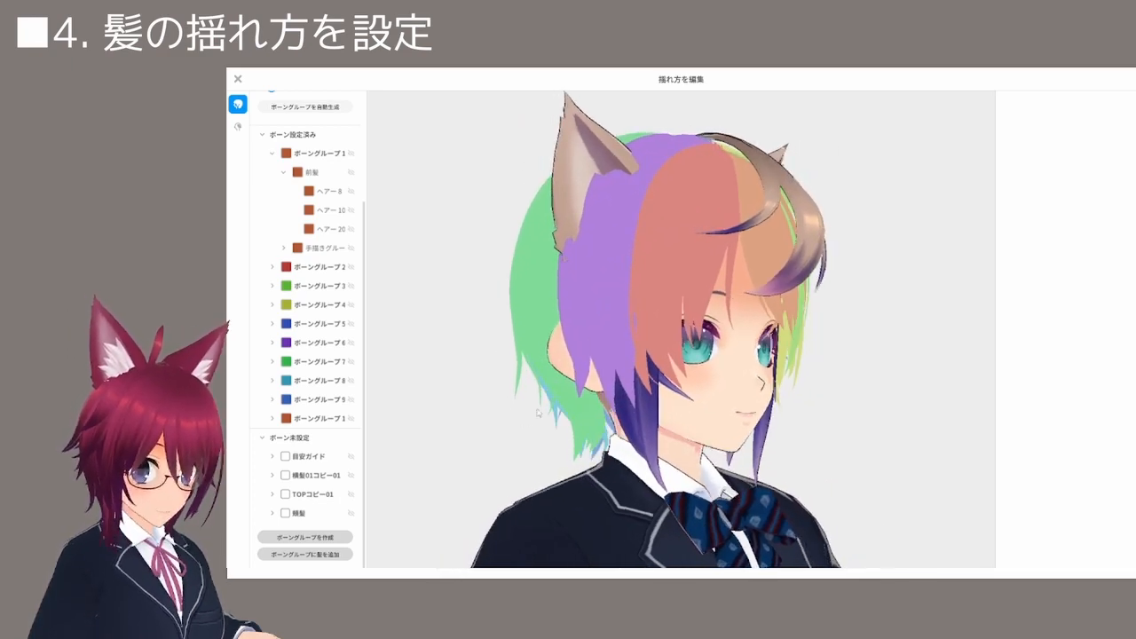
pyautogui.click(650, 417)
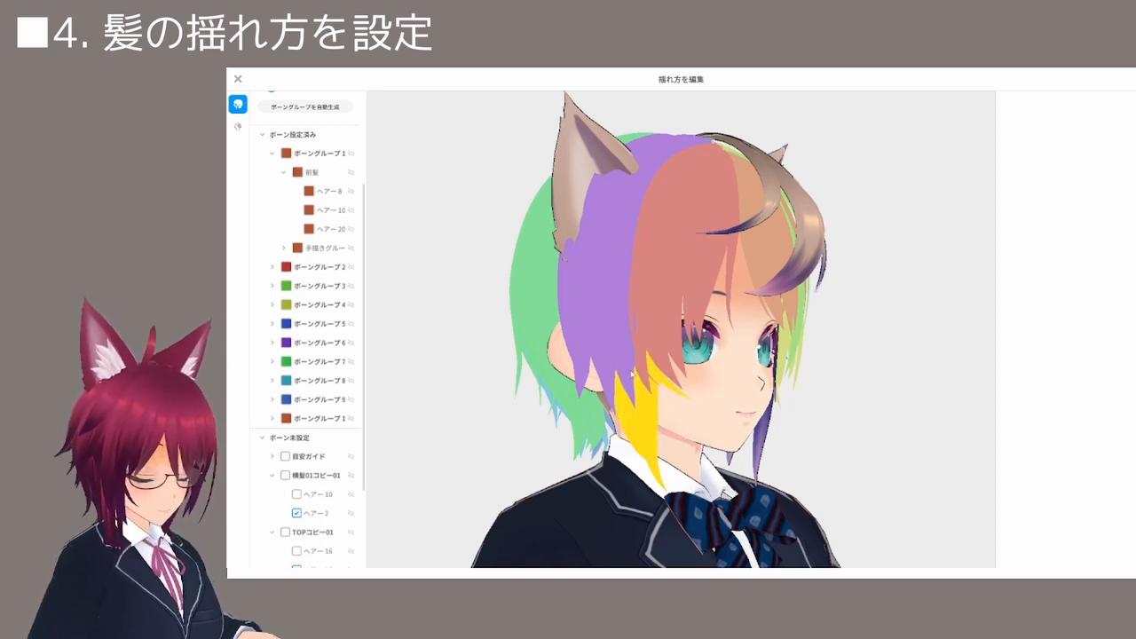
pyautogui.scroll(-4, 311, 404)
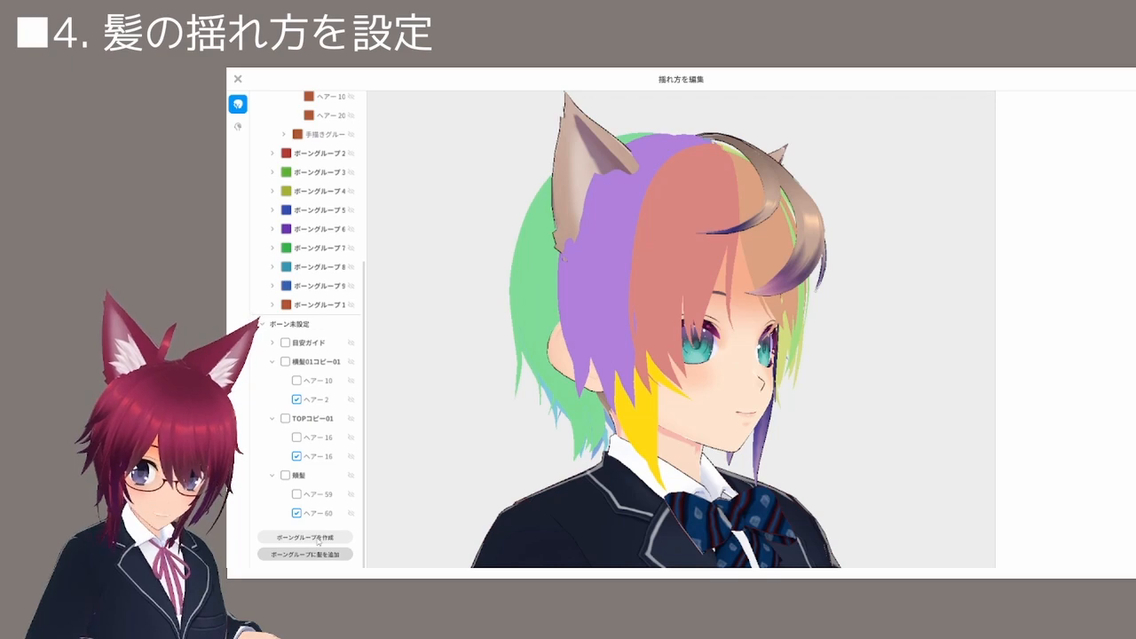
pyautogui.click(304, 537)
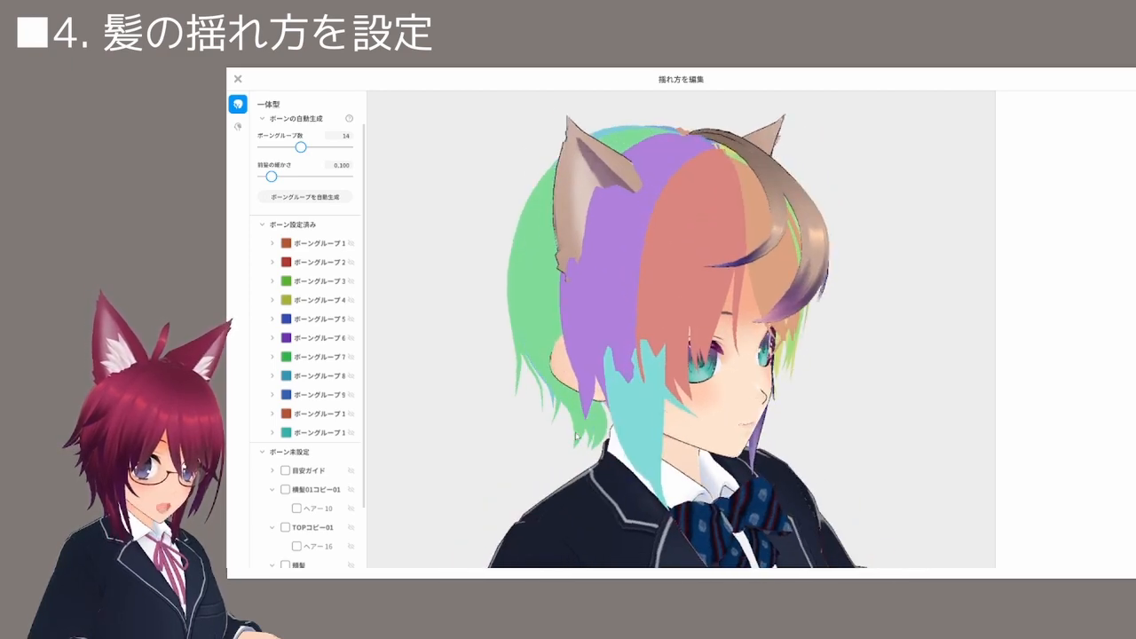
# Select the new bone group of the character's right side locks and set its hardness to 0.75 and collision radius to 0.001
pyautogui.click(639, 430)
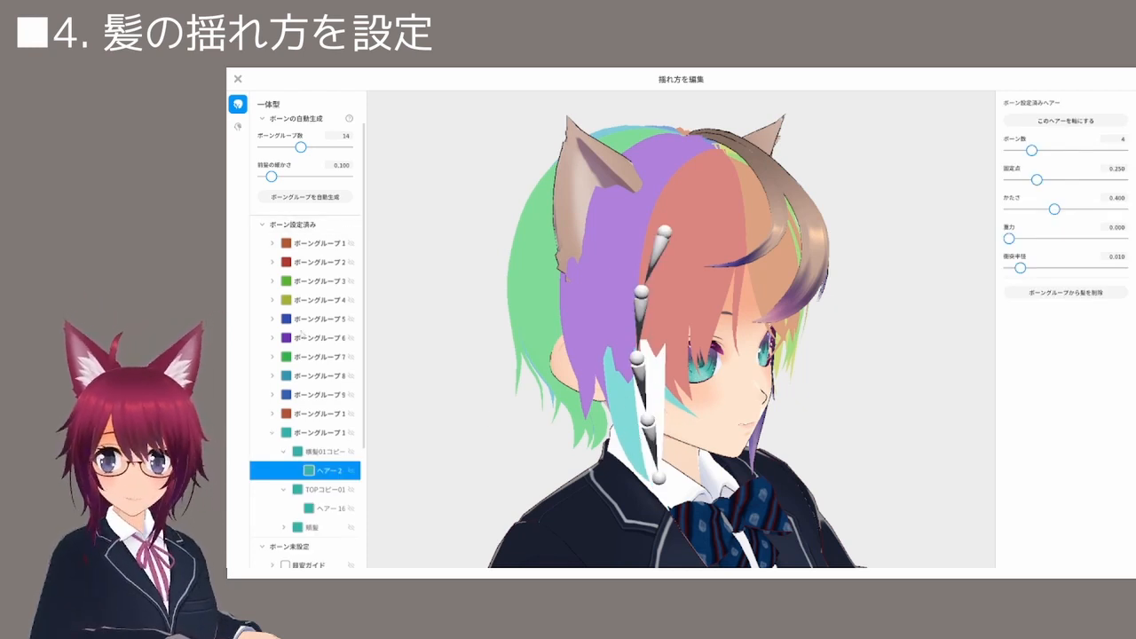
pyautogui.click(319, 438)
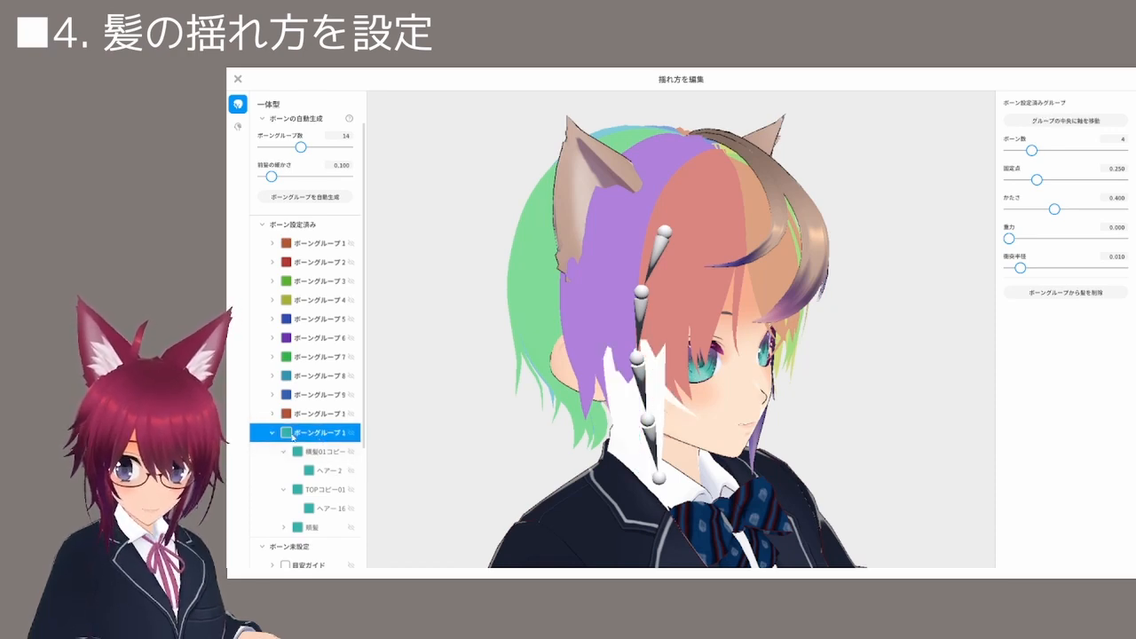
pyautogui.moveTo(856, 360); pyautogui.dragTo(743, 346, button='right')
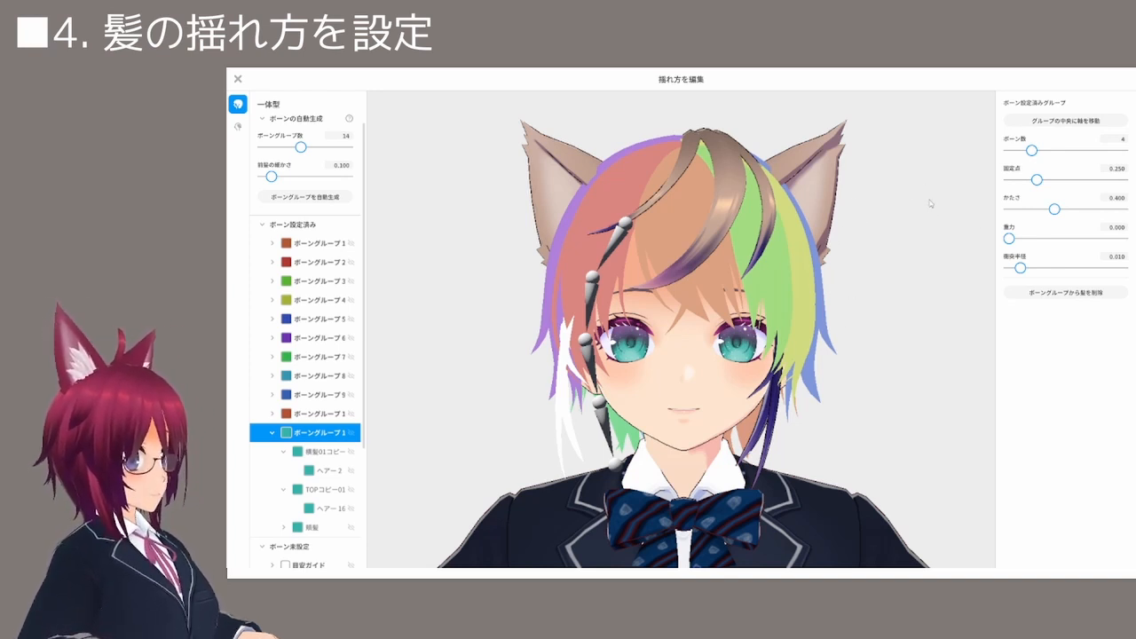
pyautogui.doubleClick(1116, 198)
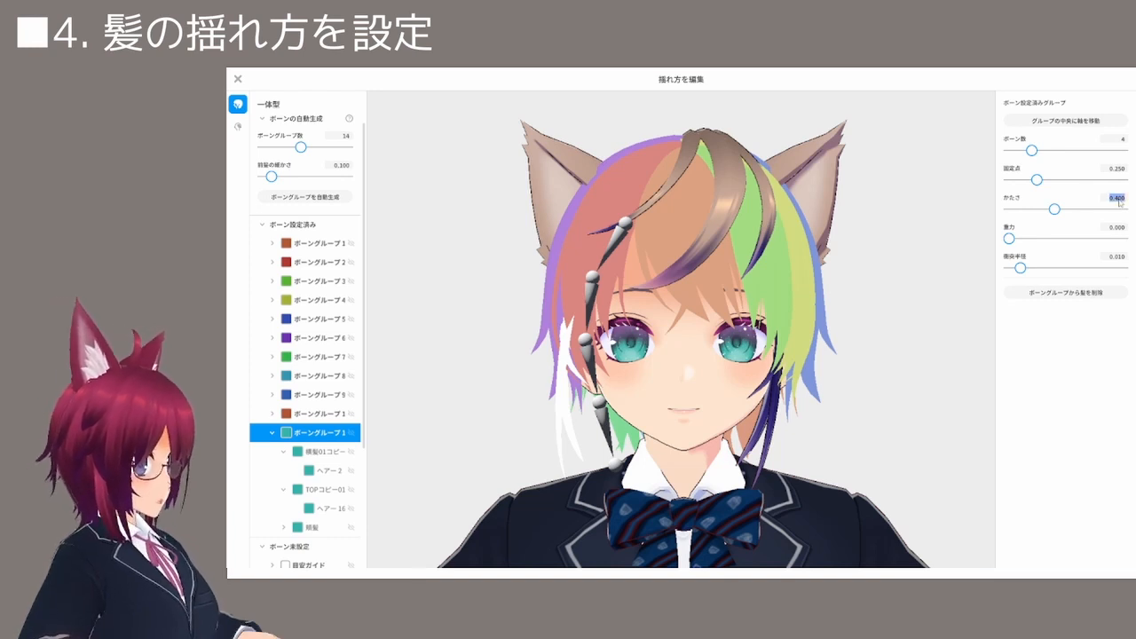
pyautogui.write('0.25')
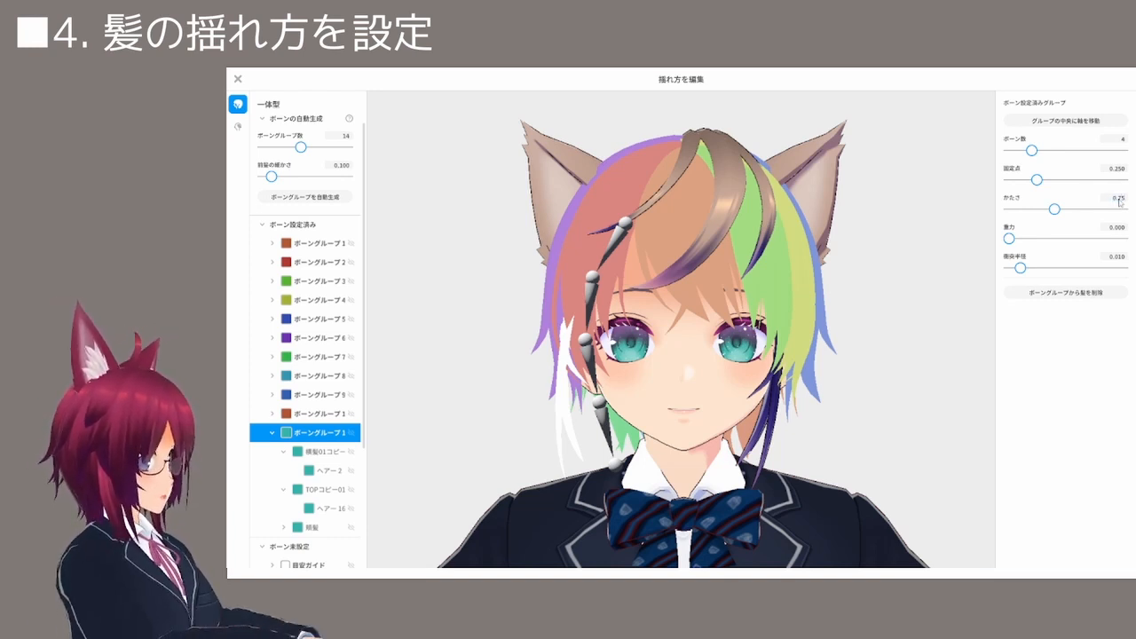
pyautogui.press('Return')
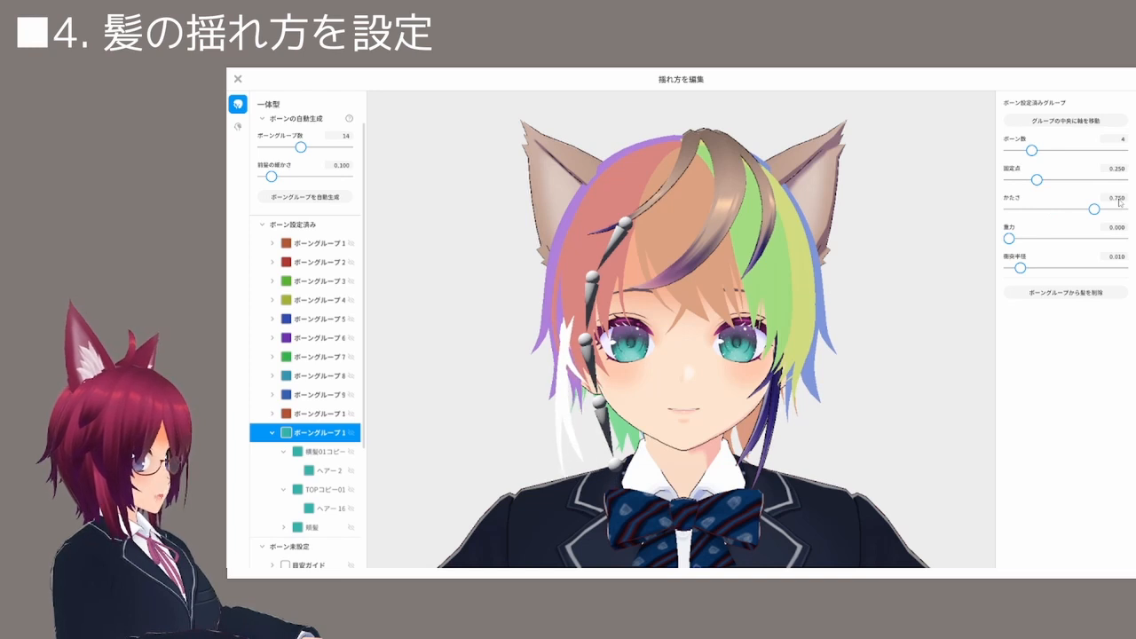
pyautogui.click(1116, 257)
pyautogui.write('0.001')
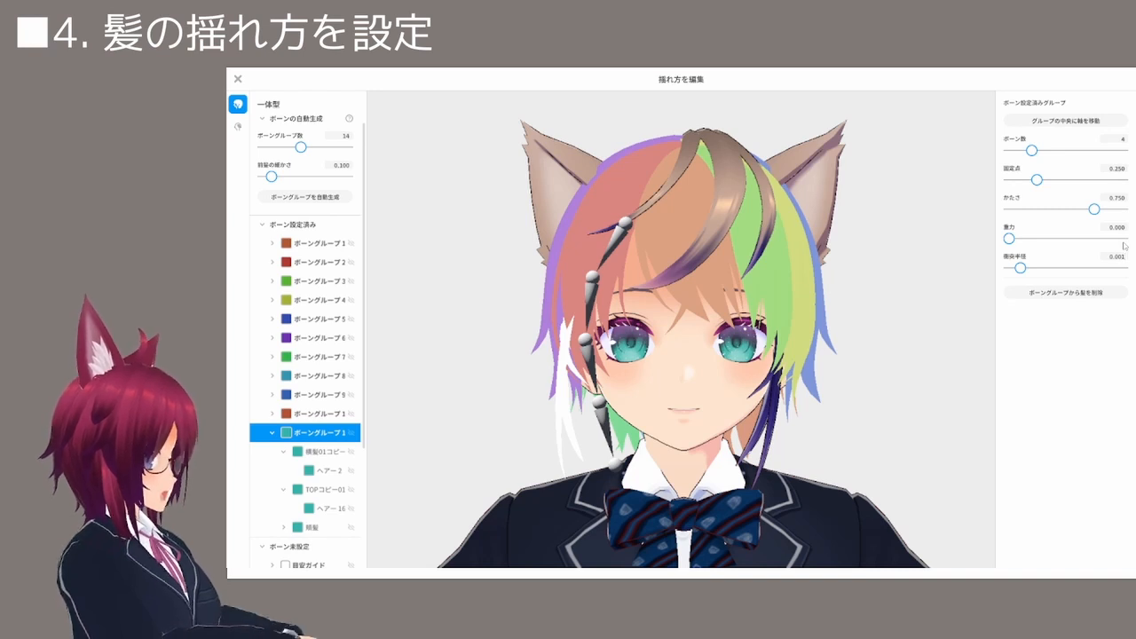
pyautogui.press('Return')
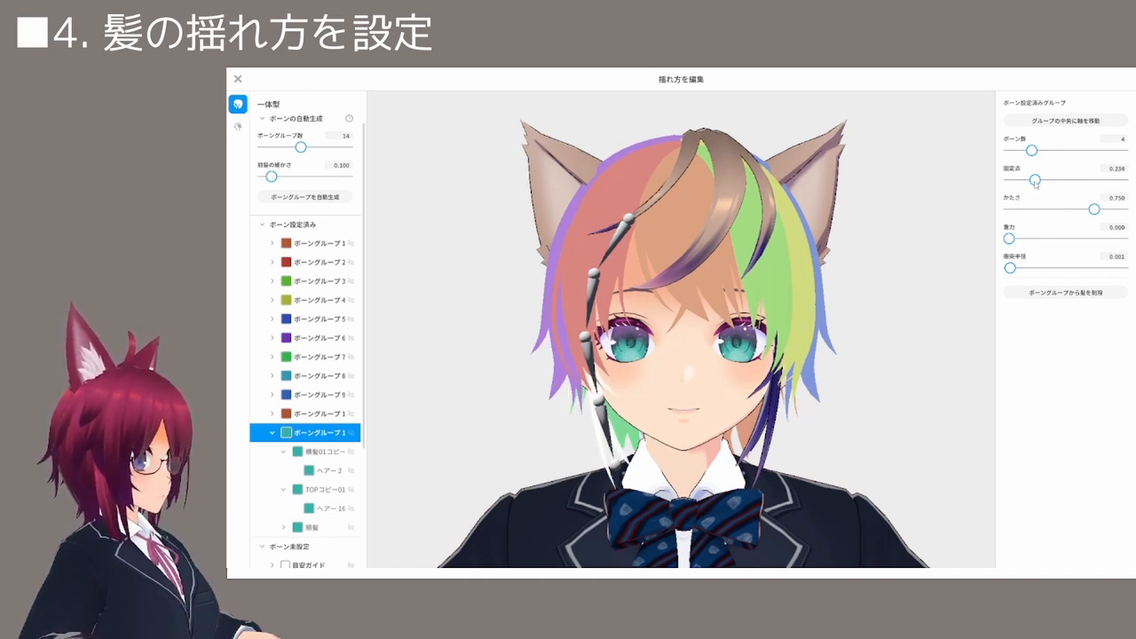
# Move the right side-lock group's fixed point down to about 0.54 and reduce its bone count to 2
pyautogui.moveTo(1038, 183); pyautogui.dragTo(1072, 191)
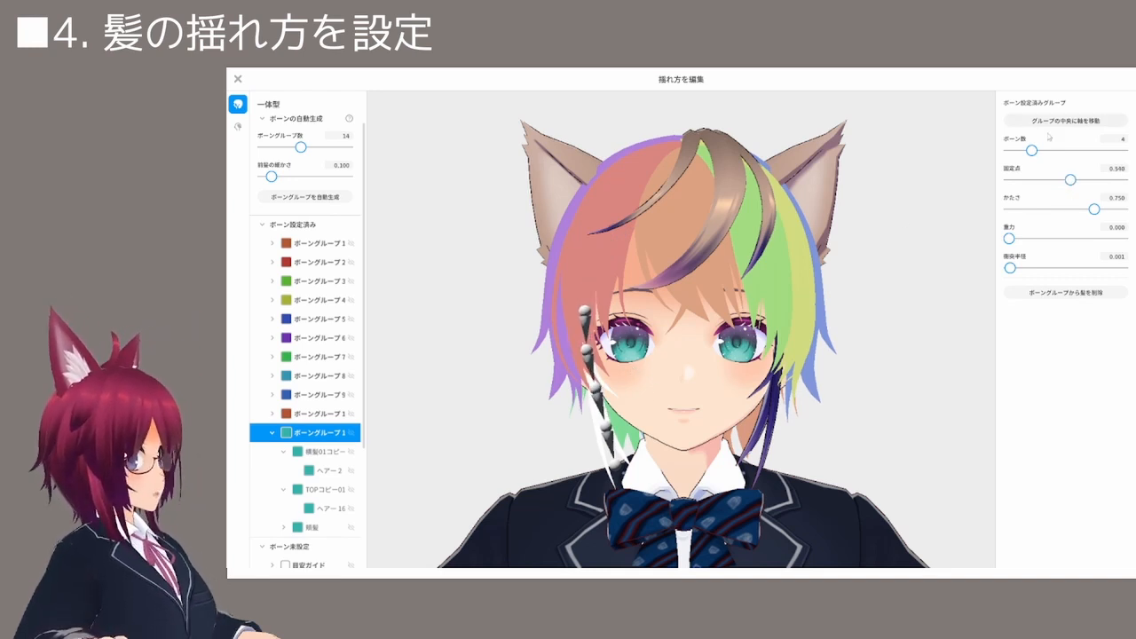
pyautogui.moveTo(1030, 152); pyautogui.dragTo(1019, 153)
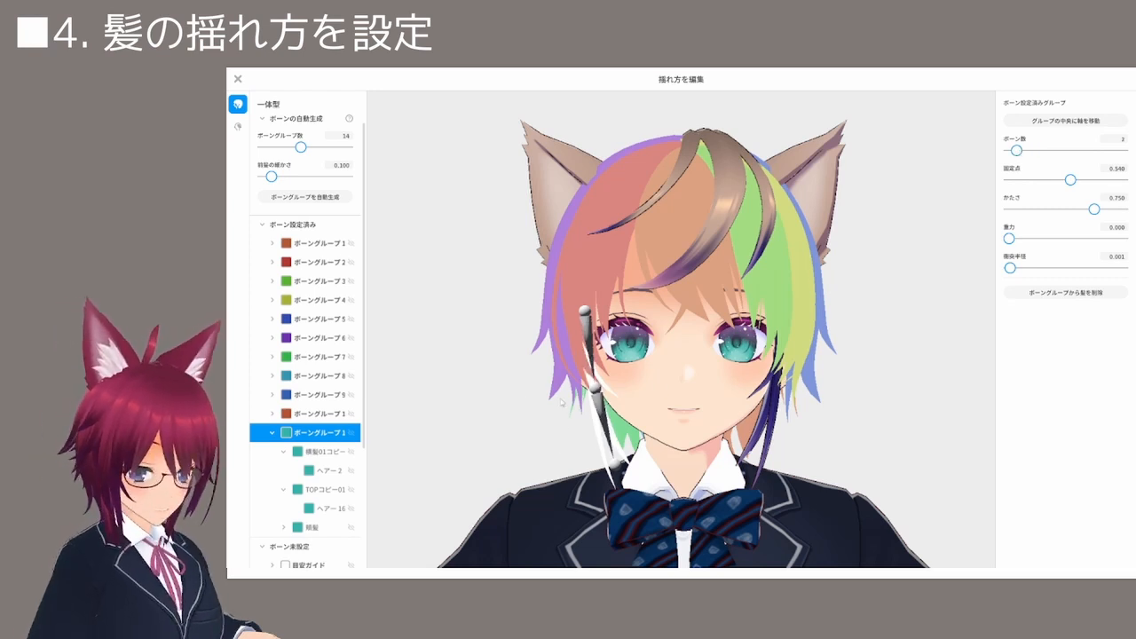
pyautogui.click(544, 432)
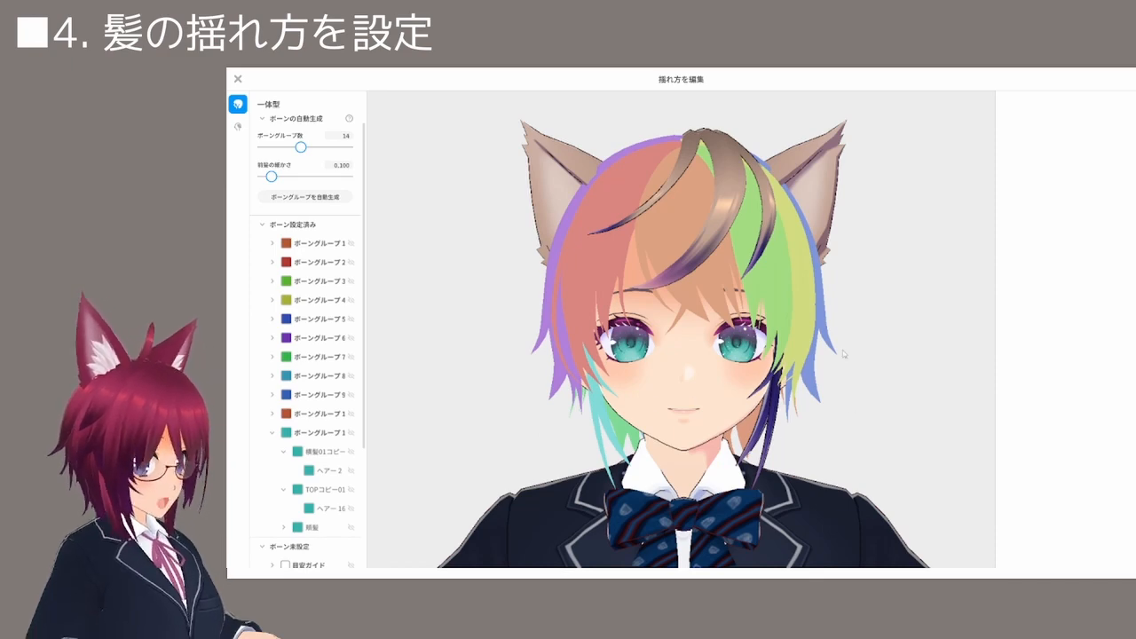
# Create another bone group from the unassigned side-lock strands ヘアー10, ヘアー16 and ヘアー59 by the character's left ear
pyautogui.moveTo(908, 334); pyautogui.dragTo(887, 329, button='right')
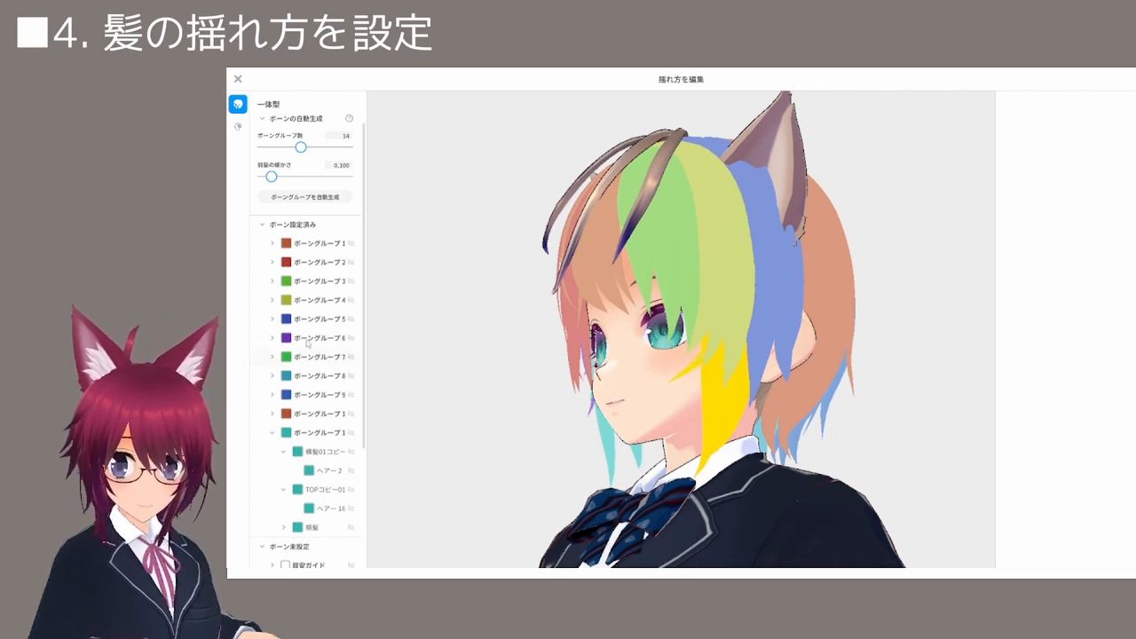
pyautogui.scroll(-1, 309, 345)
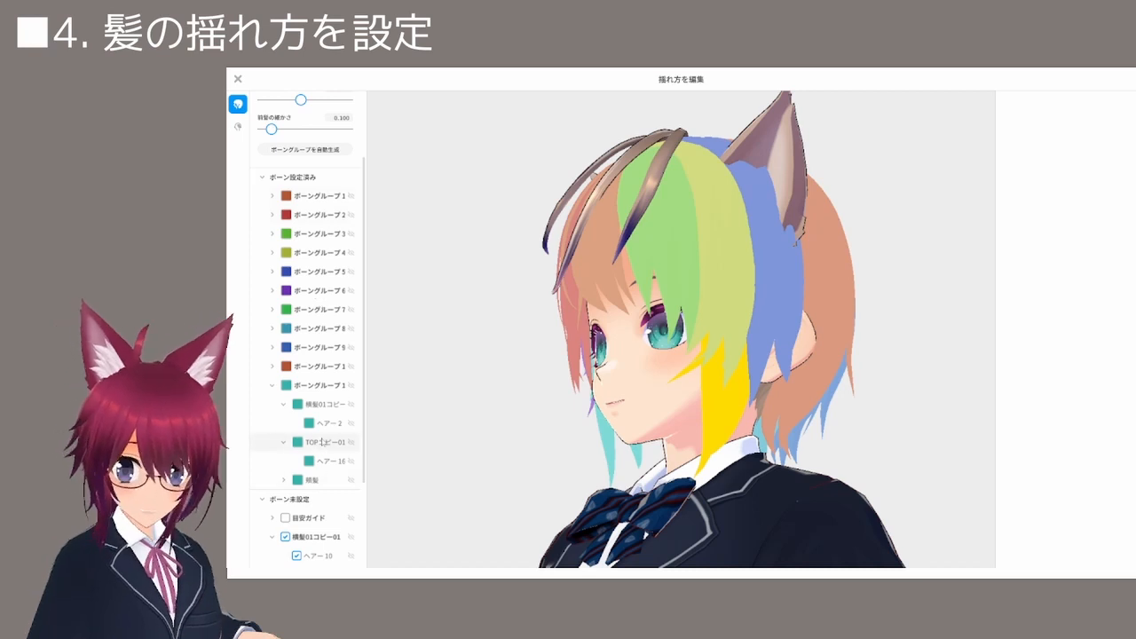
pyautogui.scroll(-3, 322, 436)
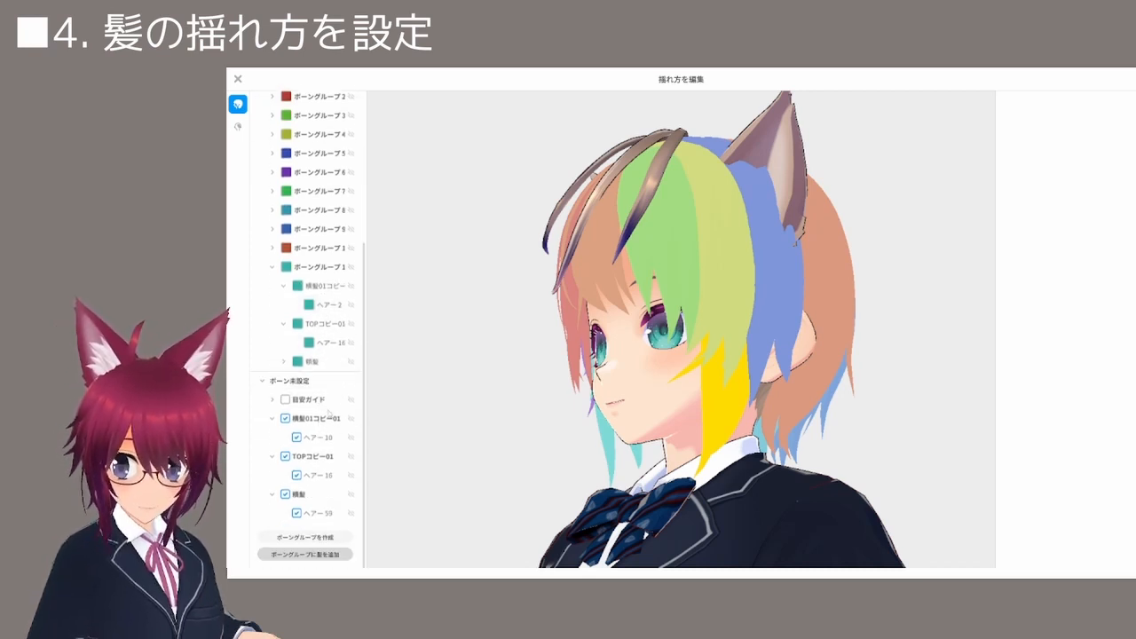
pyautogui.click(309, 538)
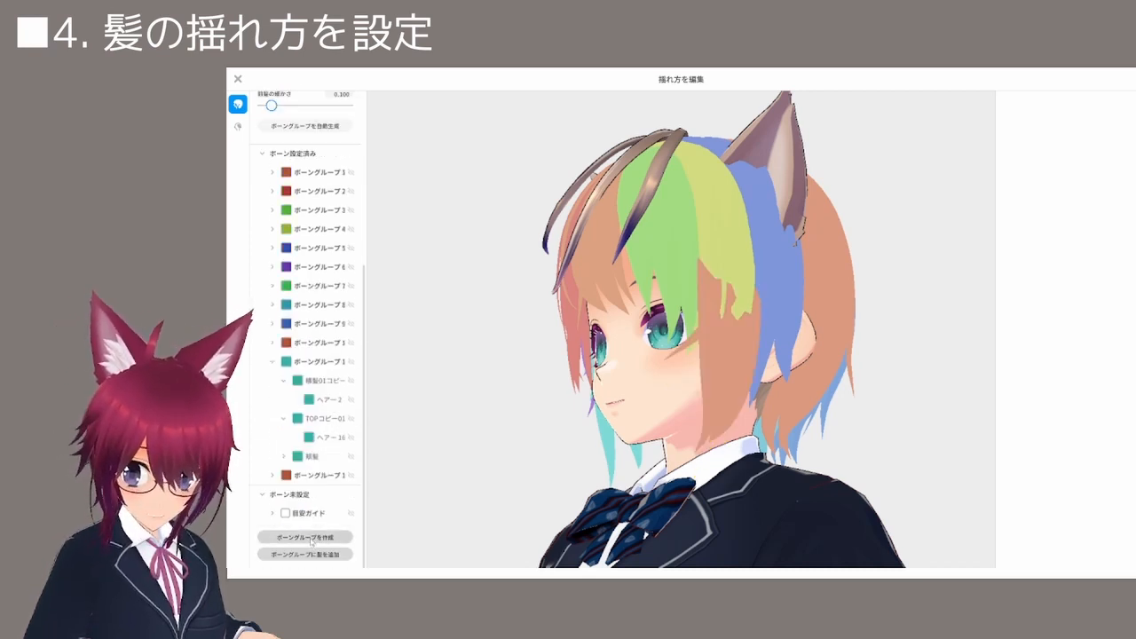
# Select the new bone group of the character's left side locks and set its hardness to 0.75 and collision radius to 0.001
pyautogui.press('1')
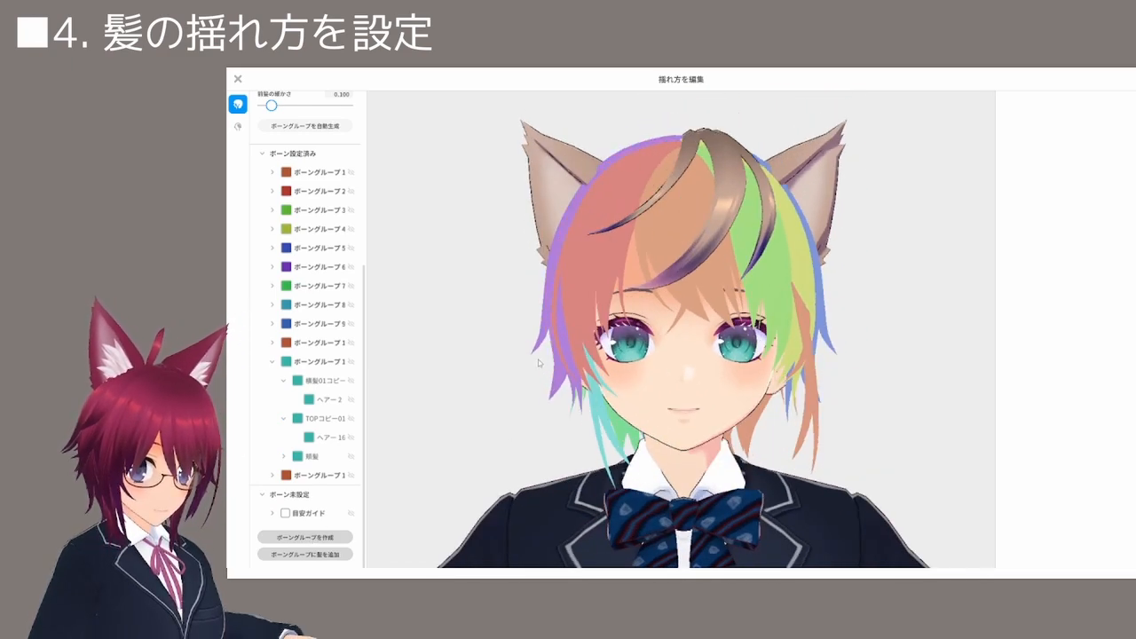
pyautogui.click(322, 476)
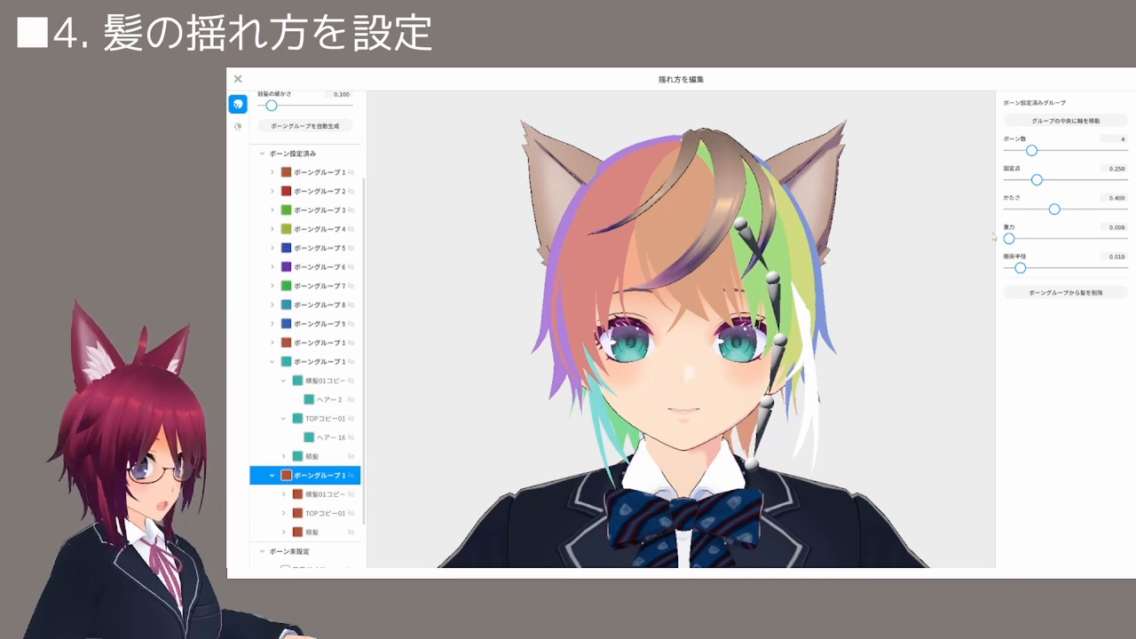
pyautogui.click(1116, 198)
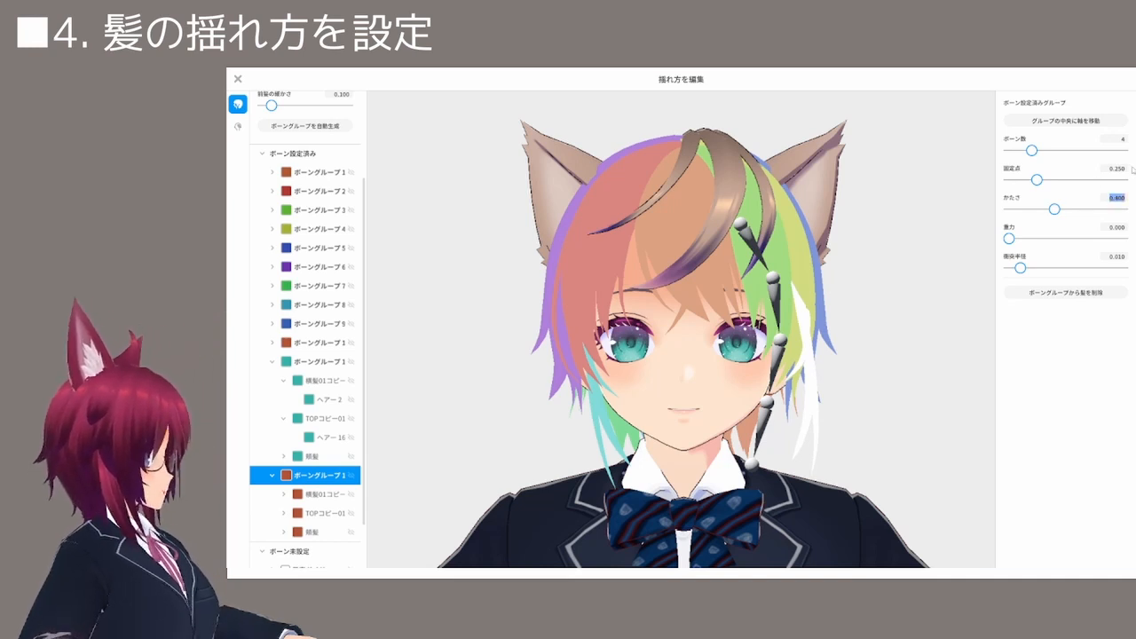
pyautogui.write('0.')
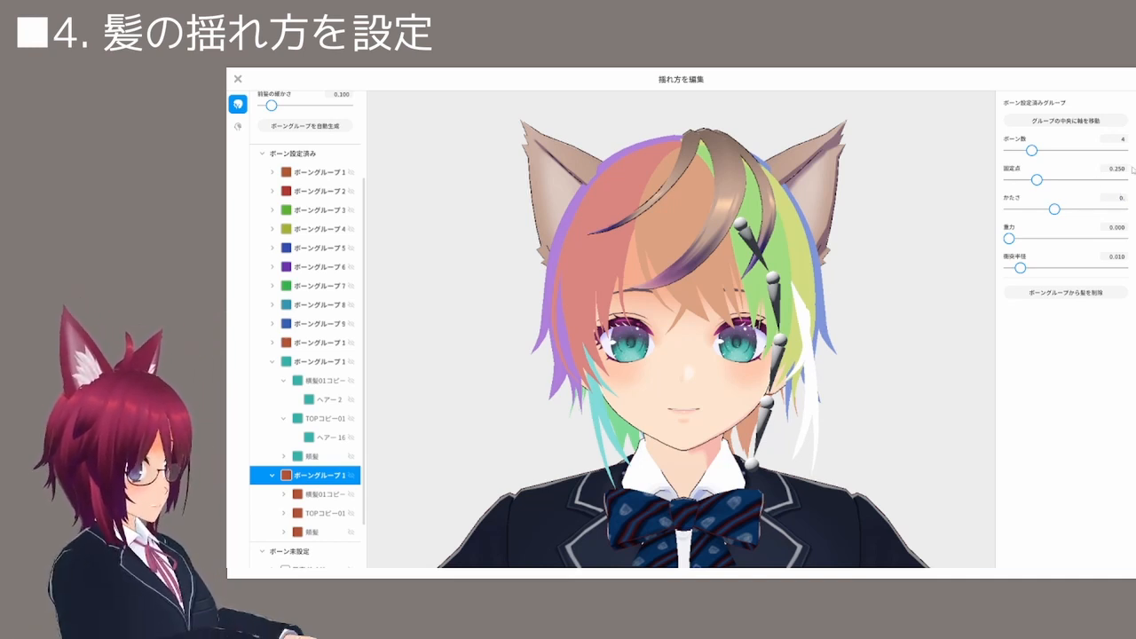
pyautogui.write('75')
pyautogui.press('Return')
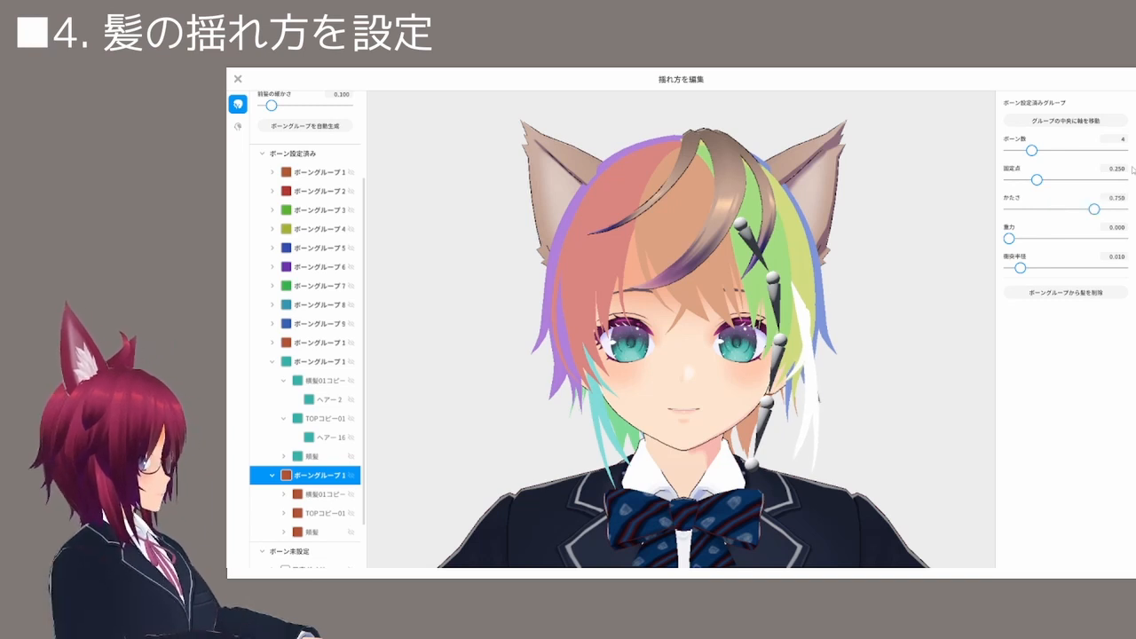
pyautogui.click(1118, 257)
pyautogui.press('BackSpace')
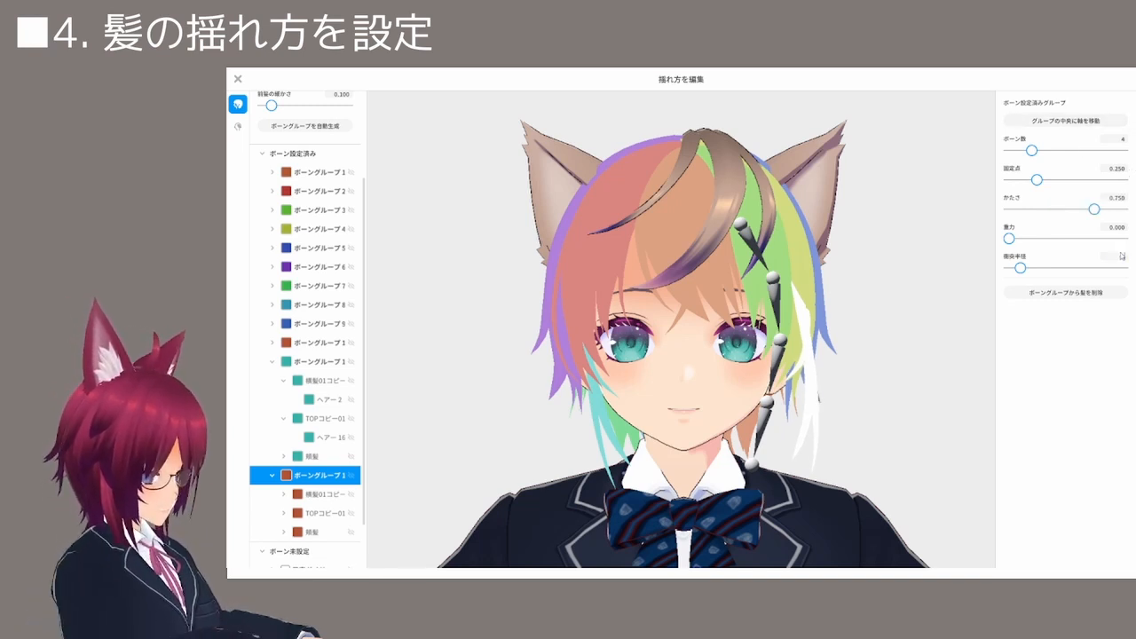
pyautogui.write('0.001')
pyautogui.press('Return')
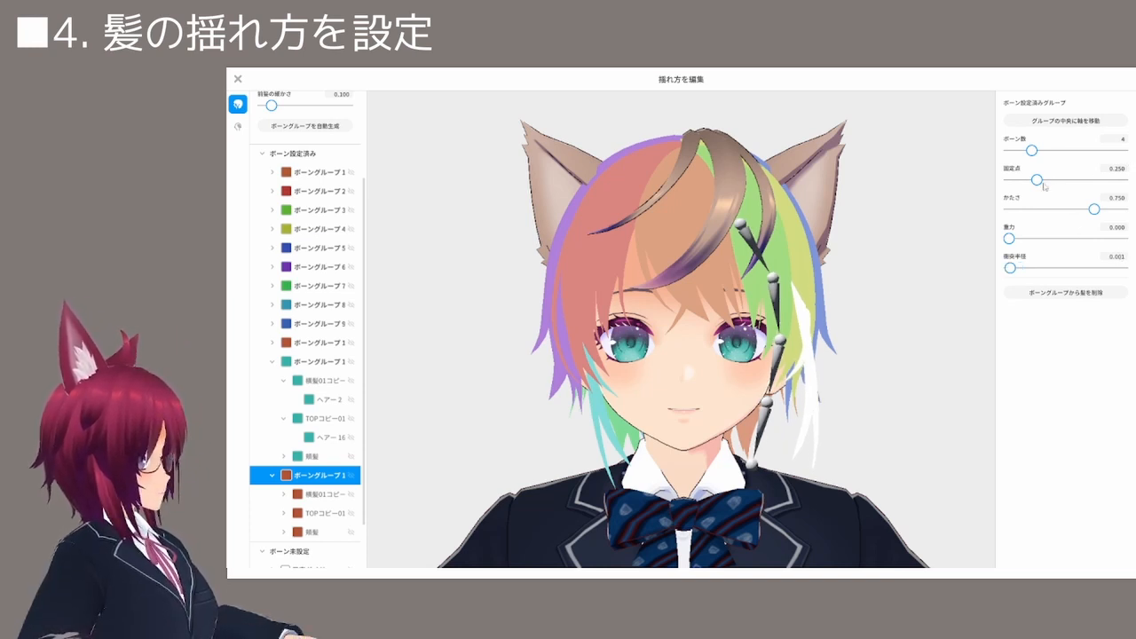
# Move the left side-lock group's fixed point to about 0.544 and reduce its bone count to 2
pyautogui.moveTo(1041, 183); pyautogui.dragTo(1076, 189)
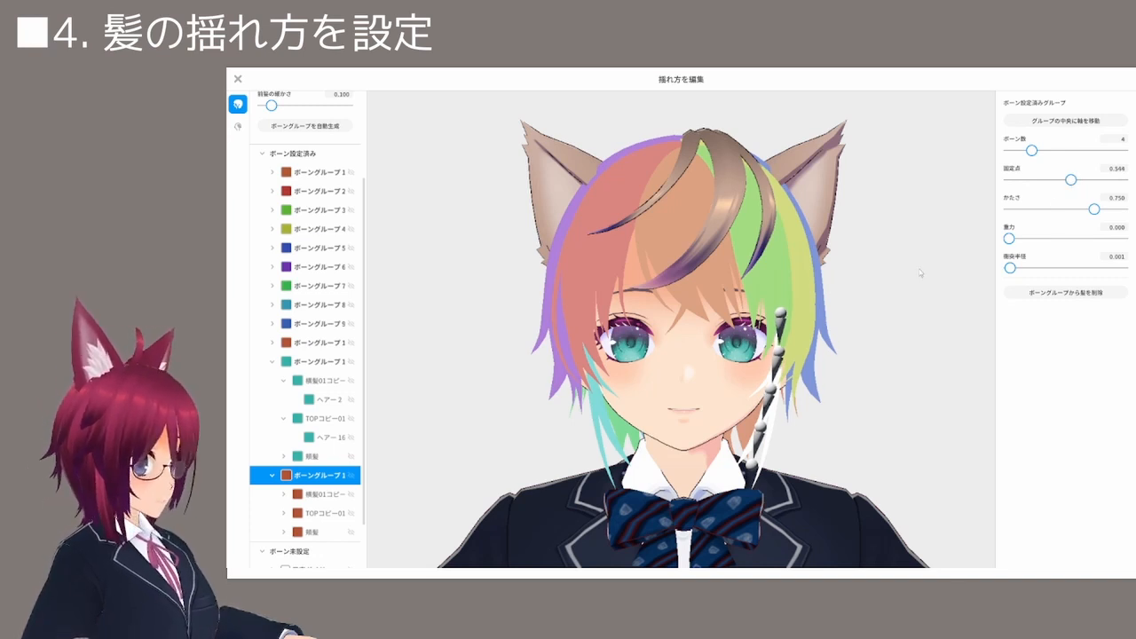
pyautogui.moveTo(1031, 153); pyautogui.dragTo(1017, 153)
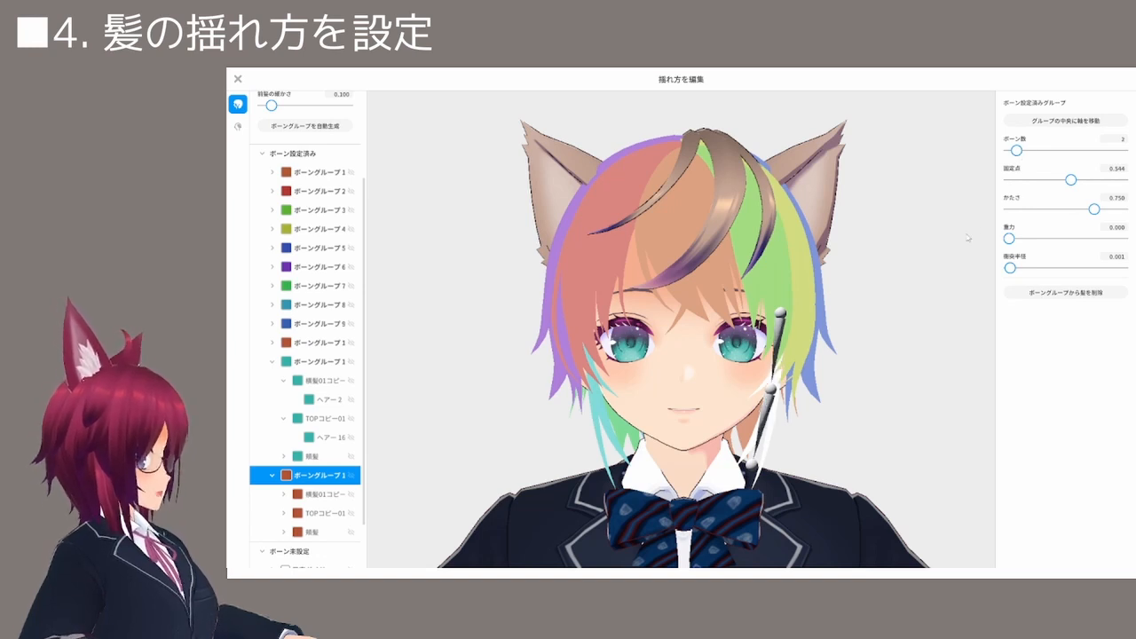
pyautogui.click(916, 377)
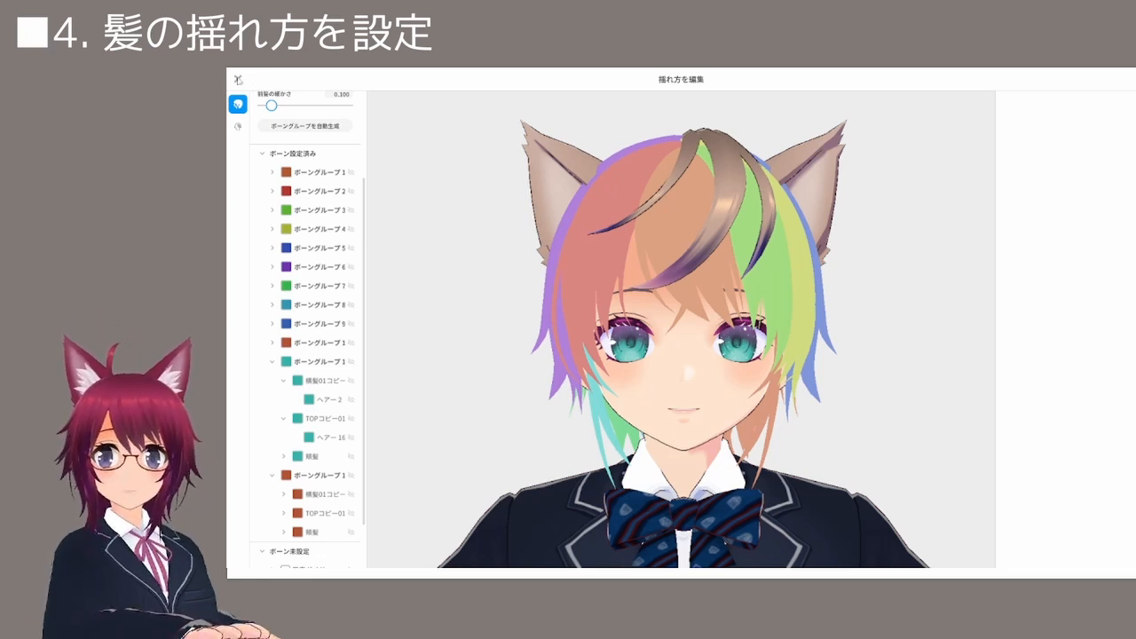
# Leave the hair sway settings, overwriting the saved 一体型 item
pyautogui.click(238, 79)
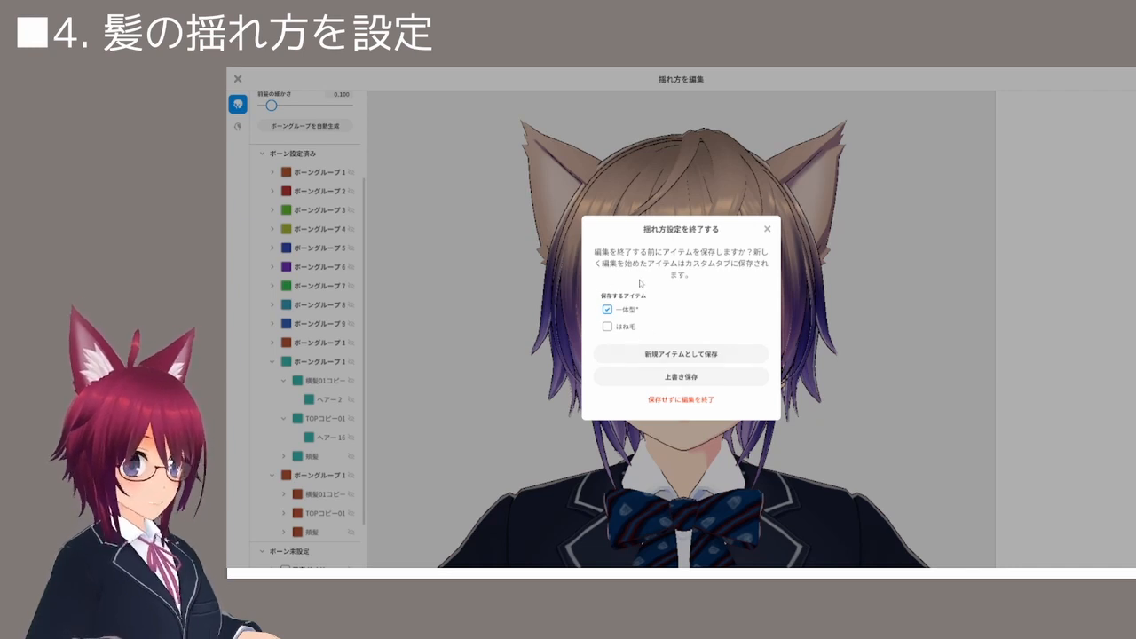
pyautogui.click(703, 379)
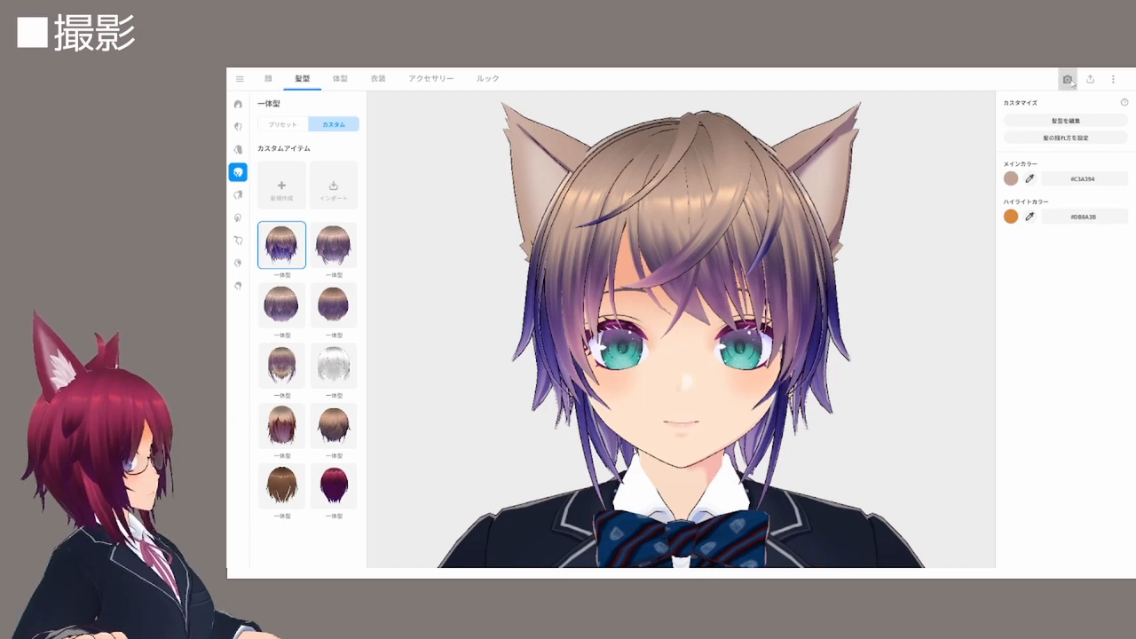
# Open the photo mode and save a front-view picture of the character as 07-01
pyautogui.click(1068, 80)
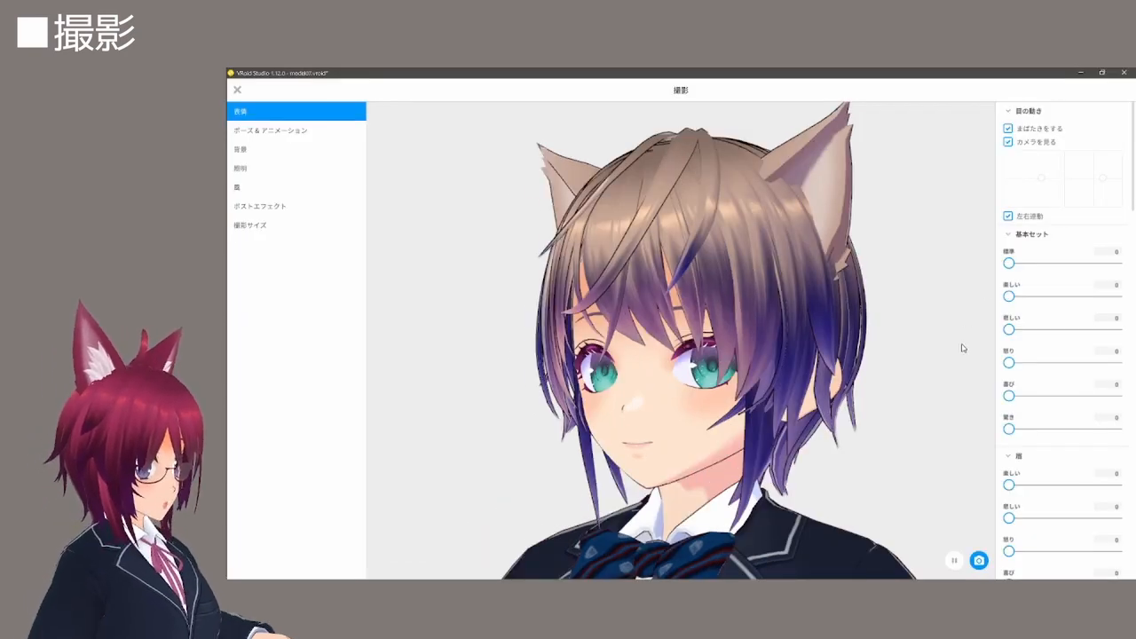
pyautogui.click(979, 561)
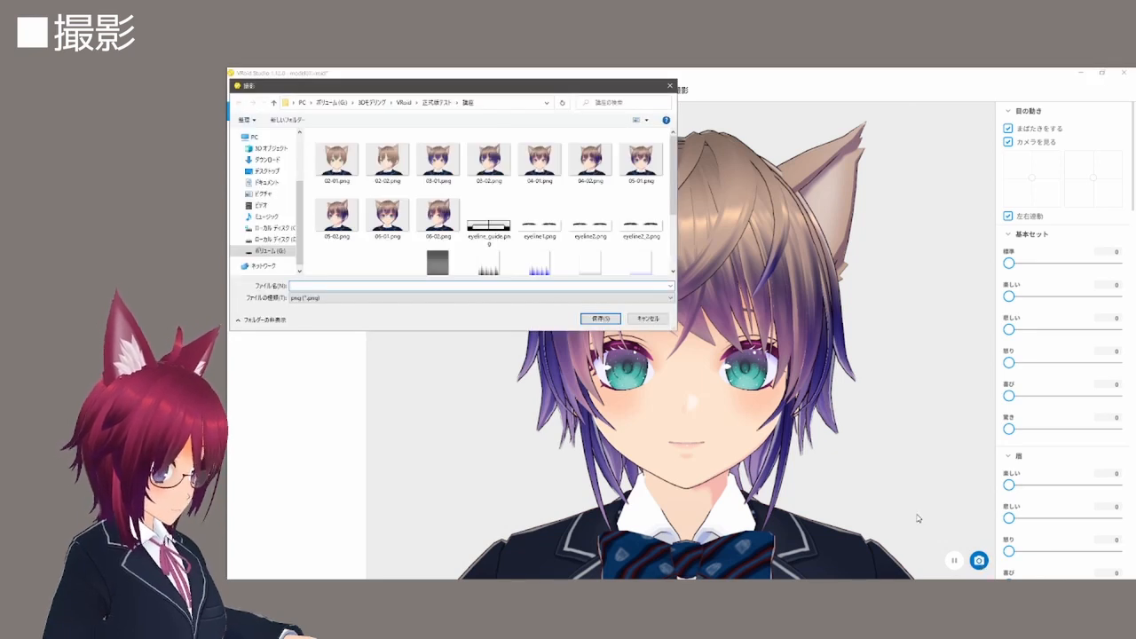
pyautogui.write('07')
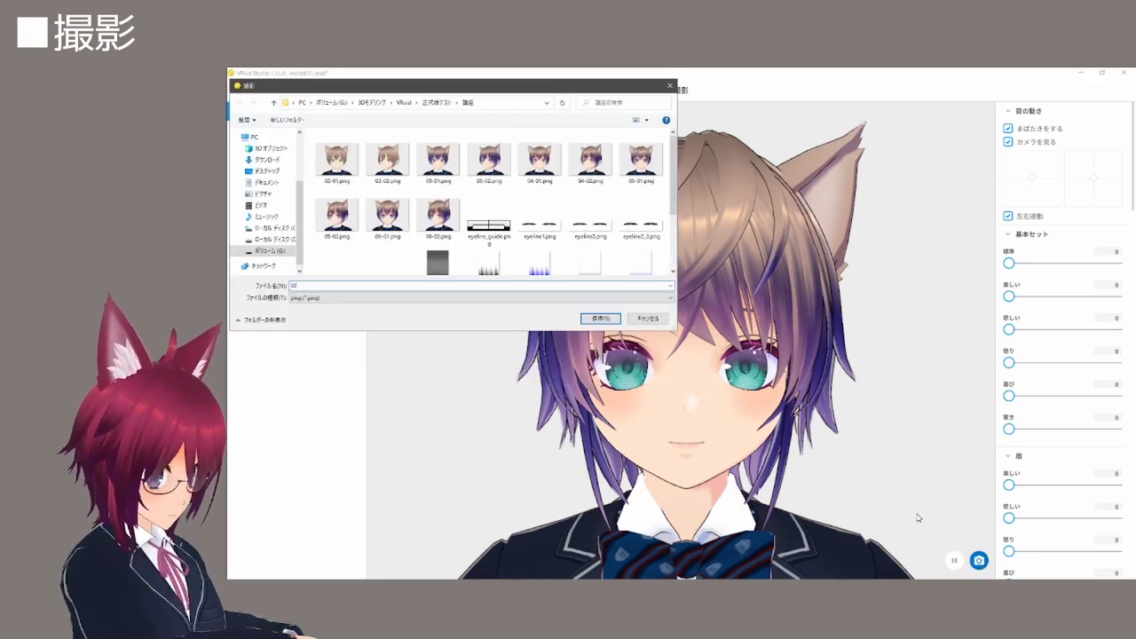
pyautogui.write('-01')
pyautogui.press('Return')
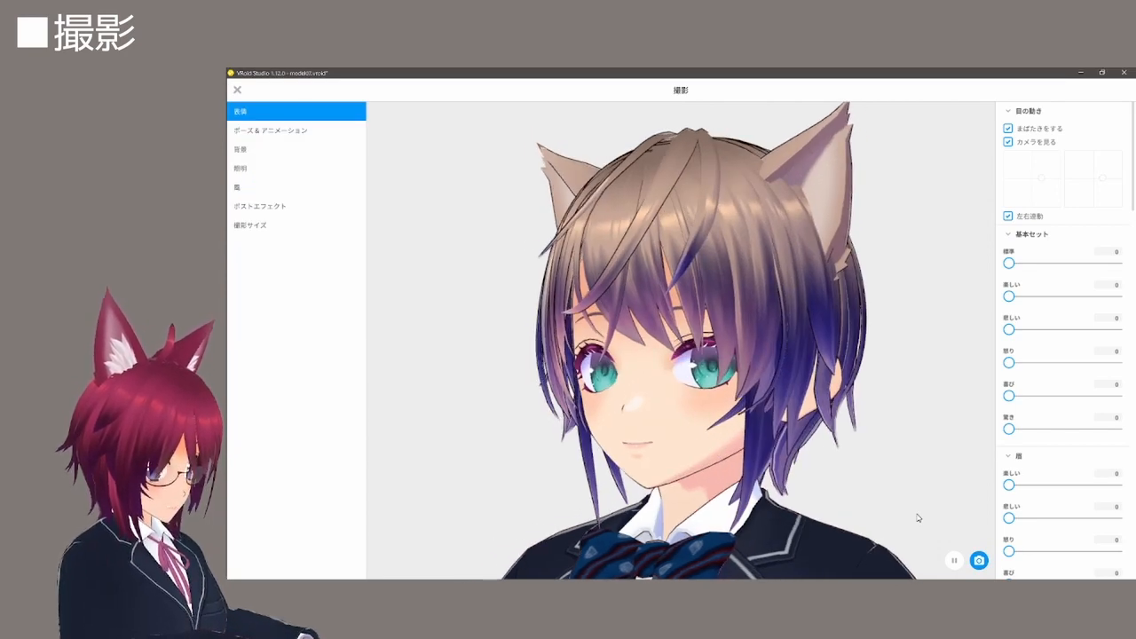
# Take a picture of the character from an angle and save it as 07-02
pyautogui.click(978, 561)
pyautogui.write('0')
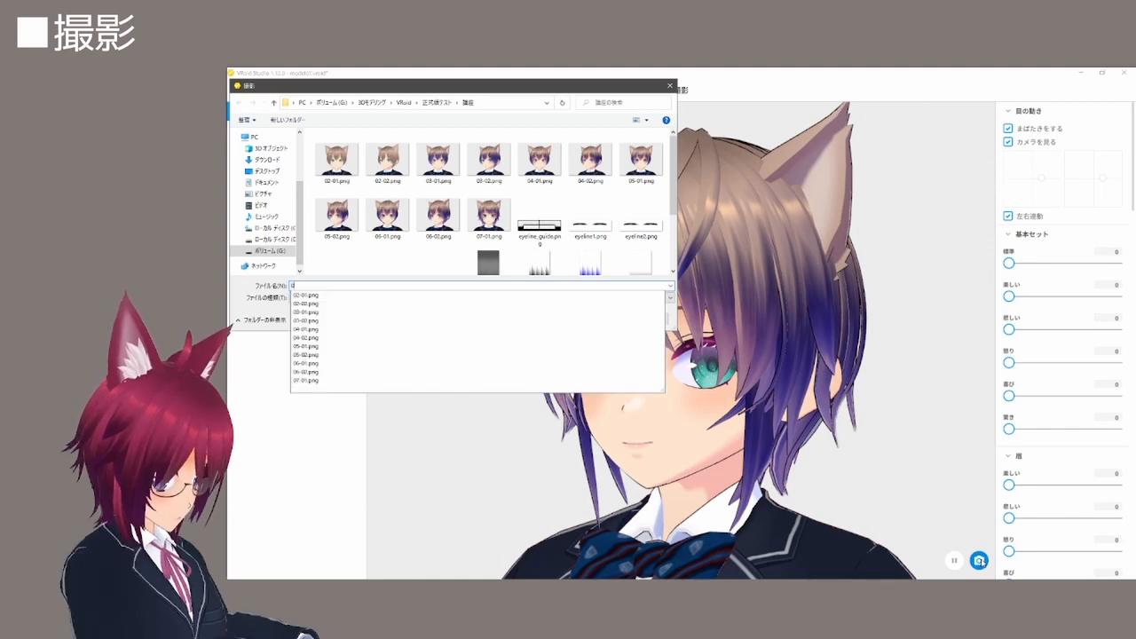
pyautogui.write('7-02')
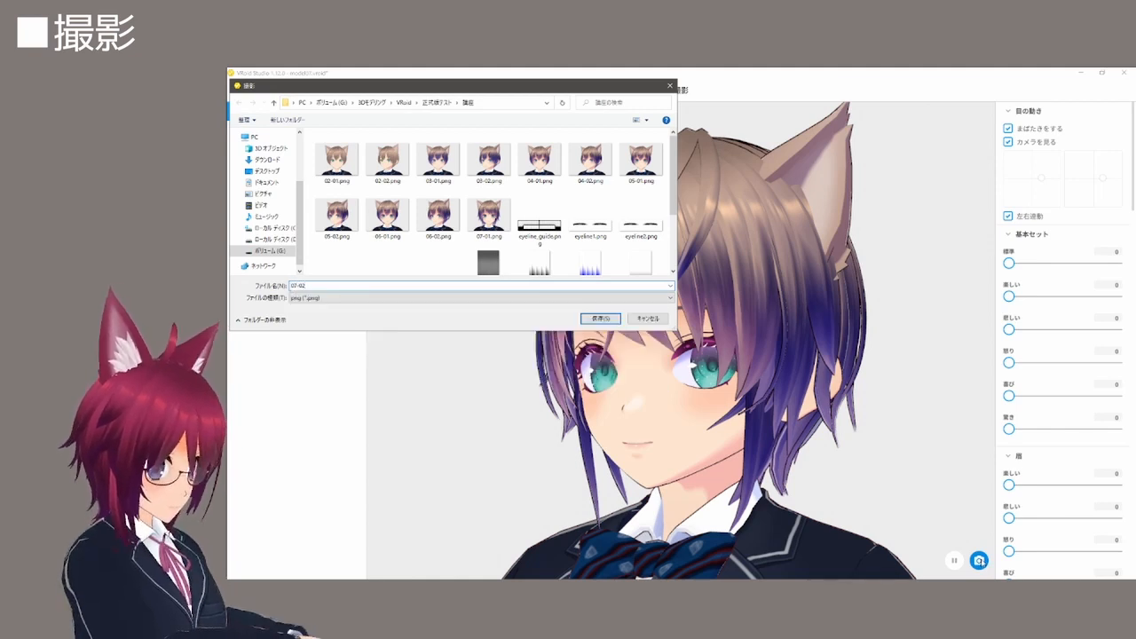
pyautogui.press('Return')
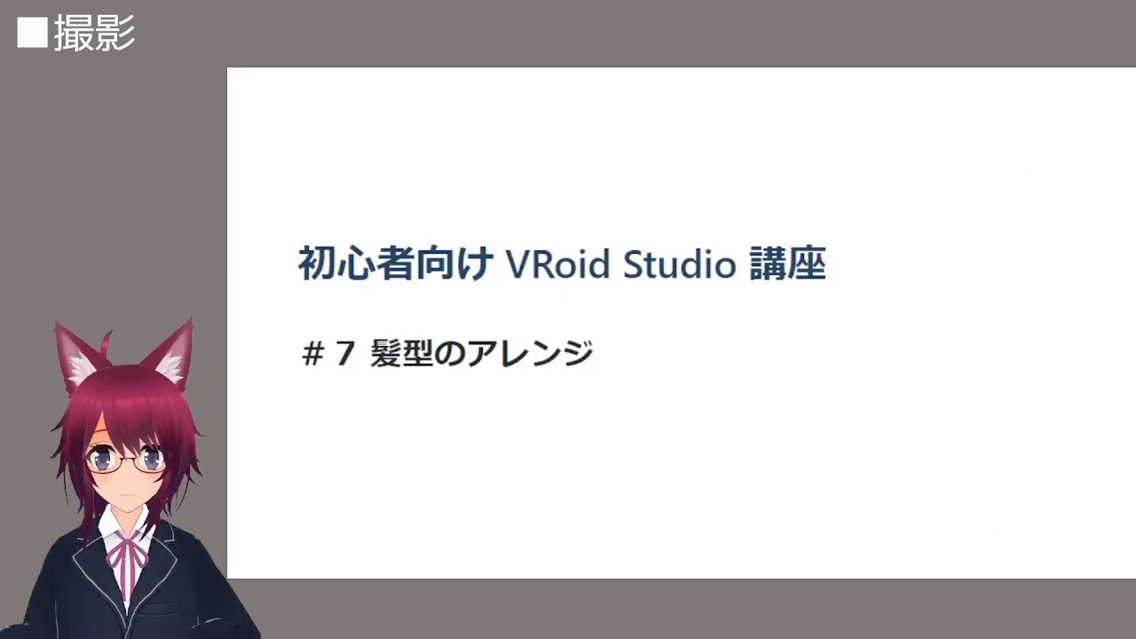